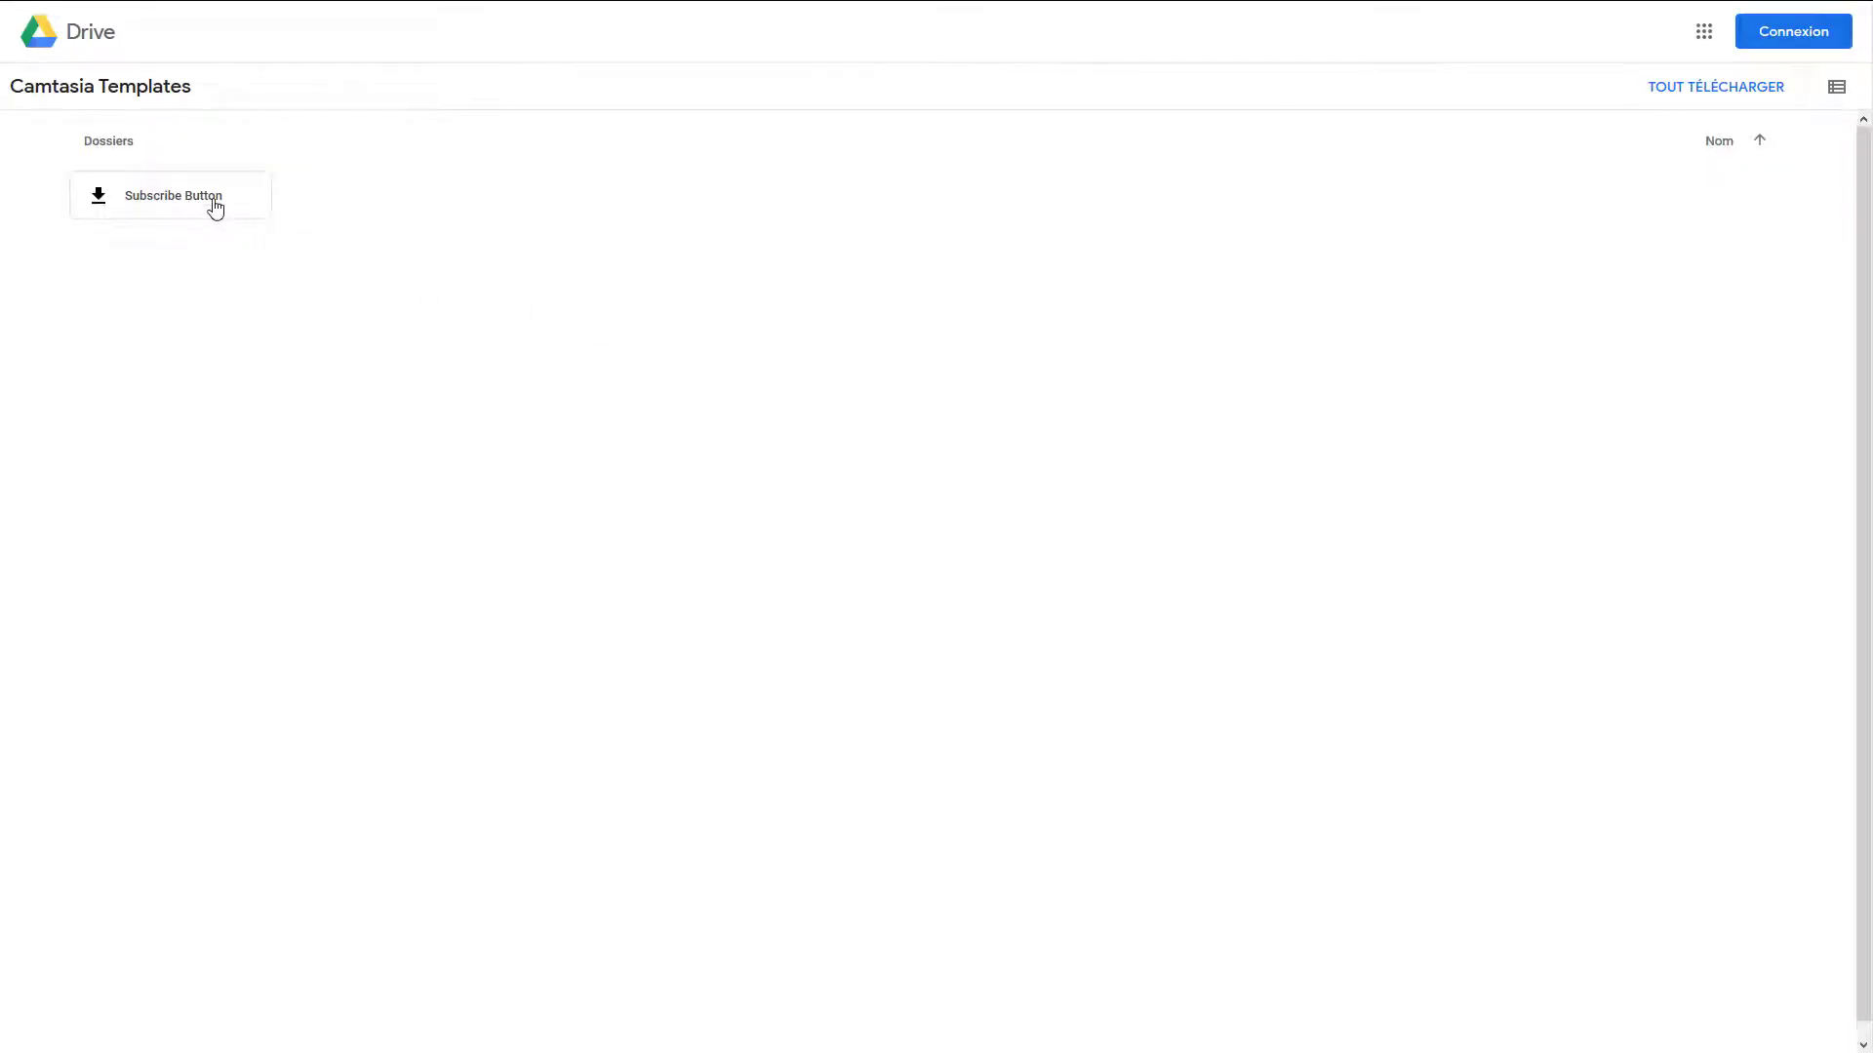
# Step: Open the Subscribe Button folder and download its template archive, saving the file
pyautogui.doubleClick(215, 205)
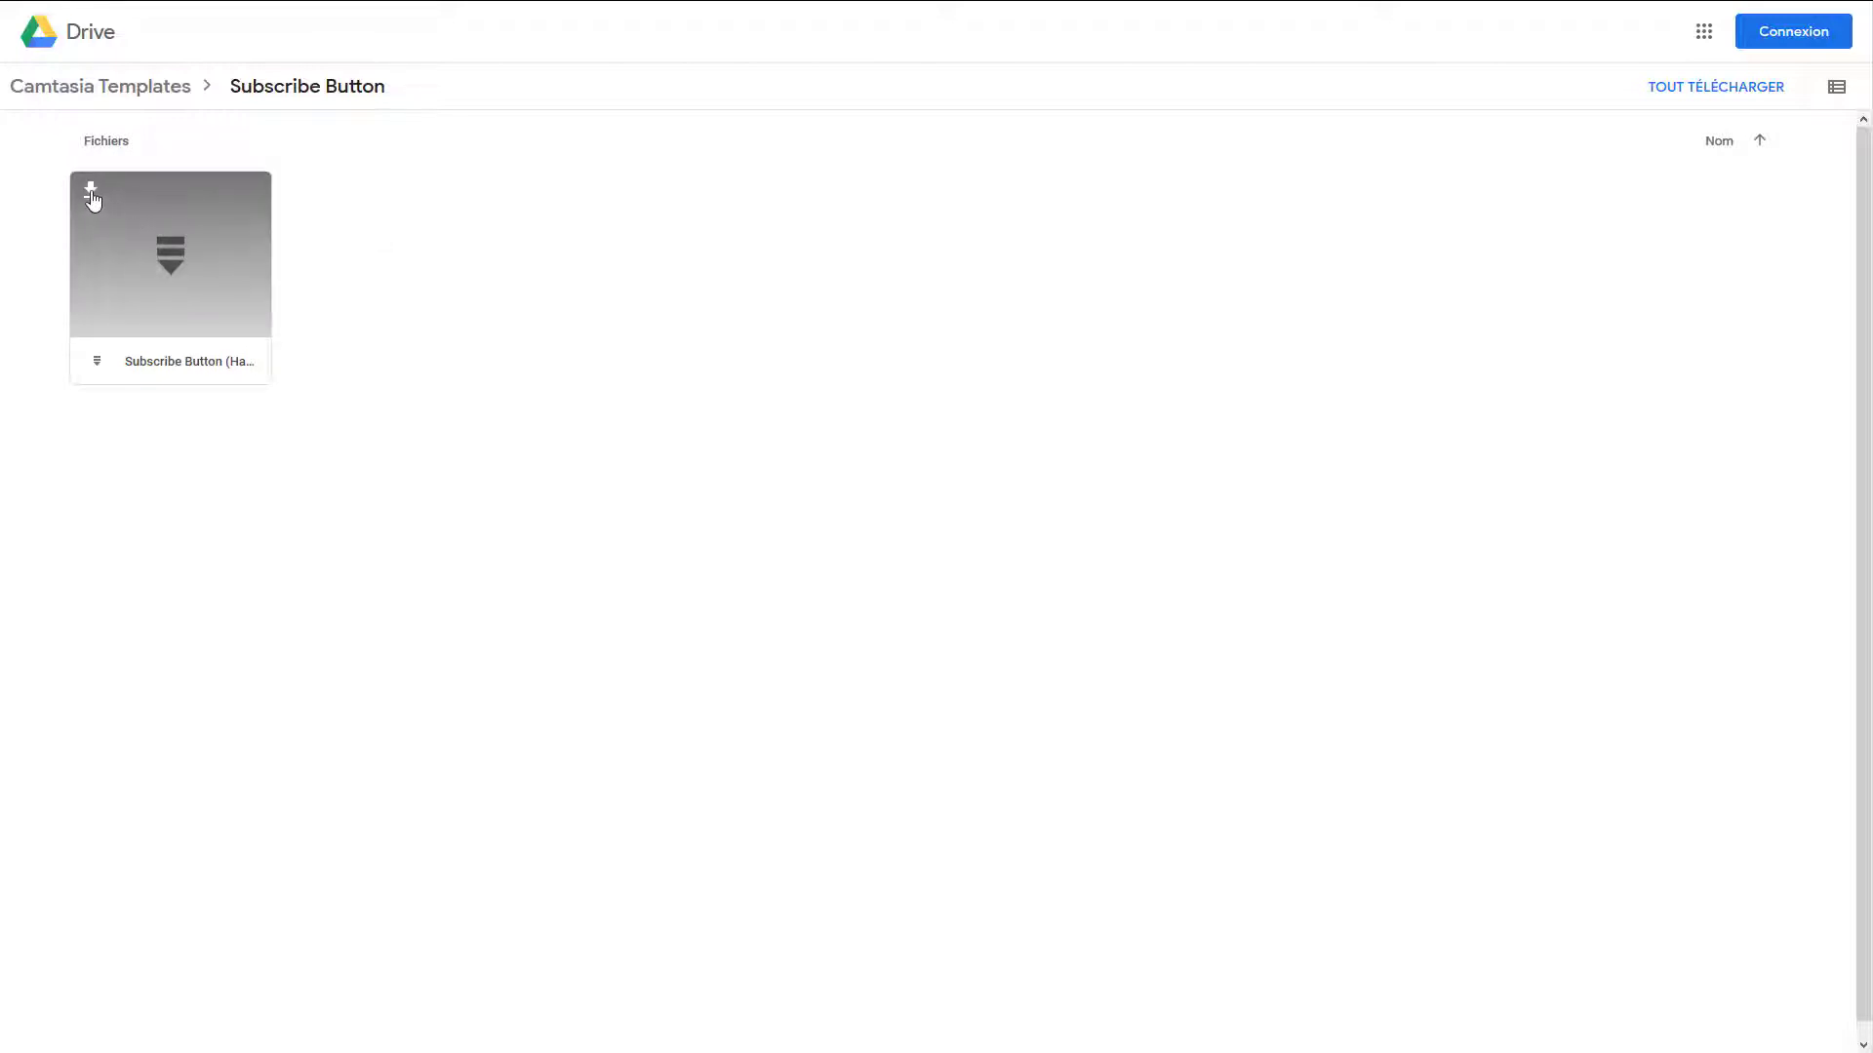
pyautogui.click(90, 193)
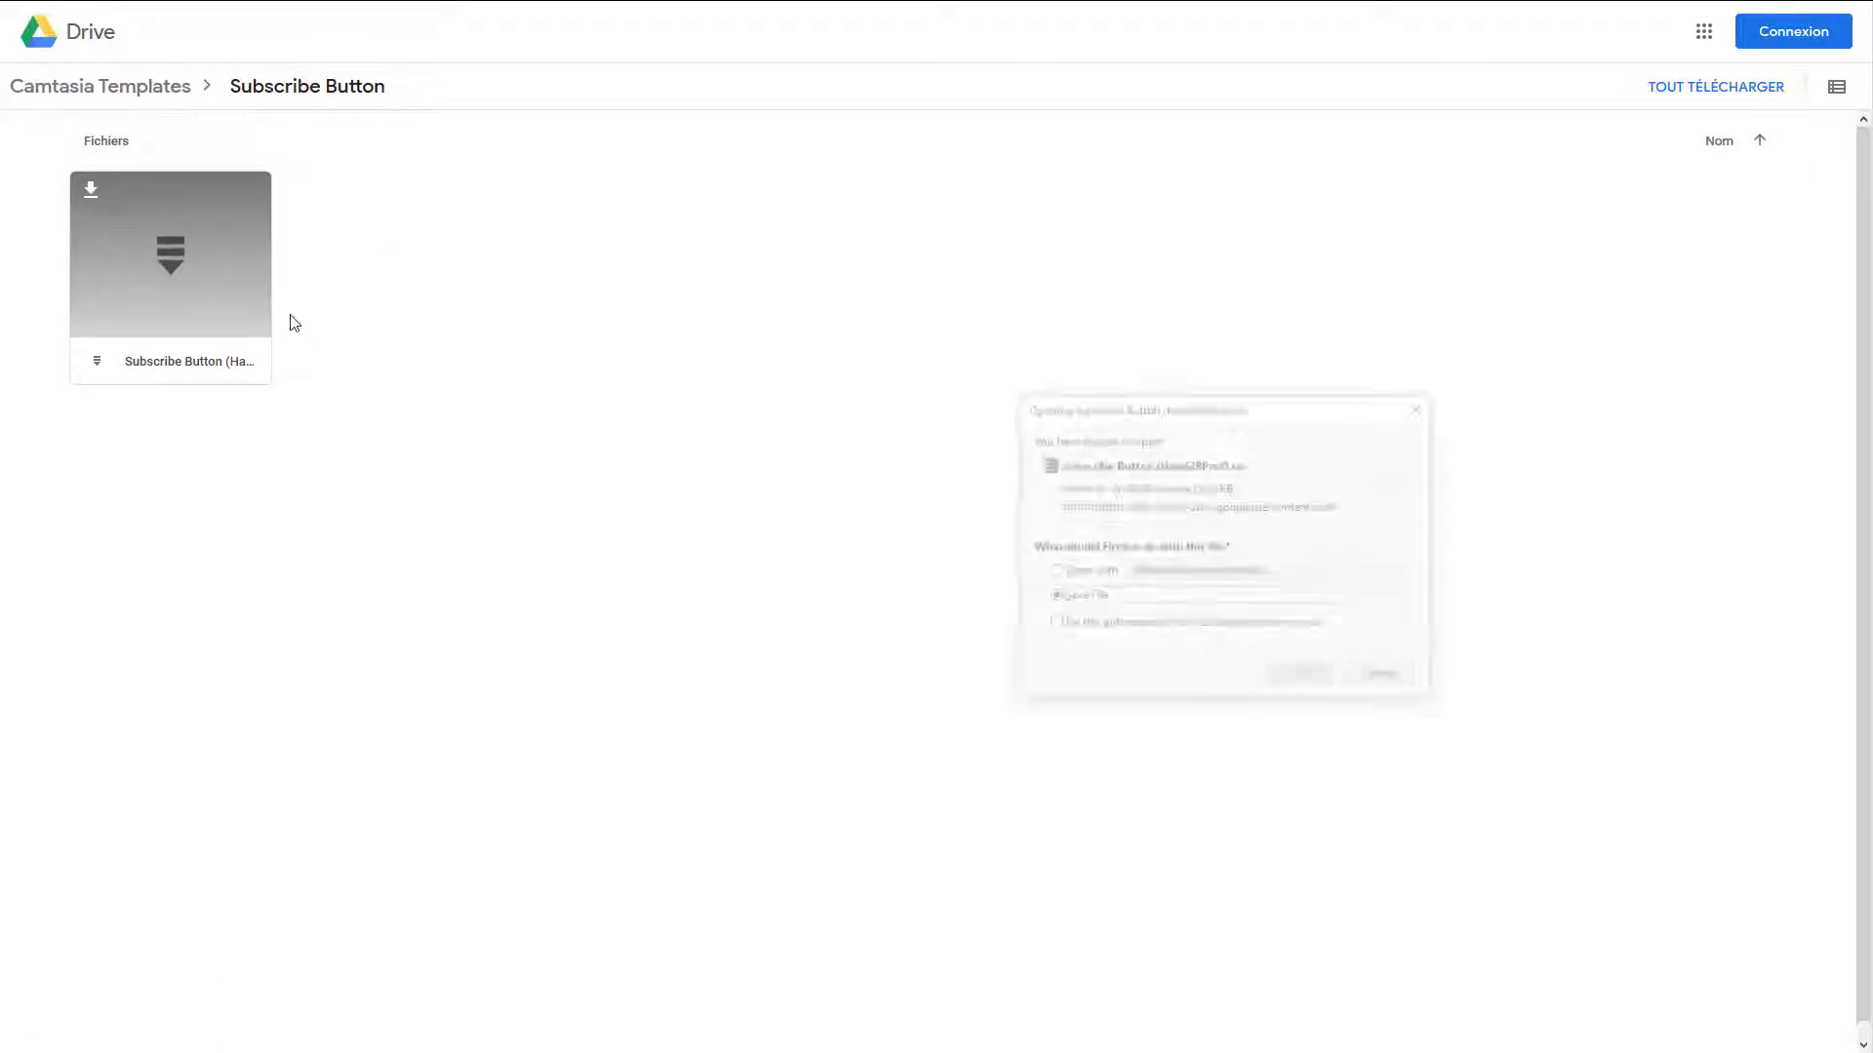
pyautogui.moveTo(1234, 410); pyautogui.dragTo(1017, 406)
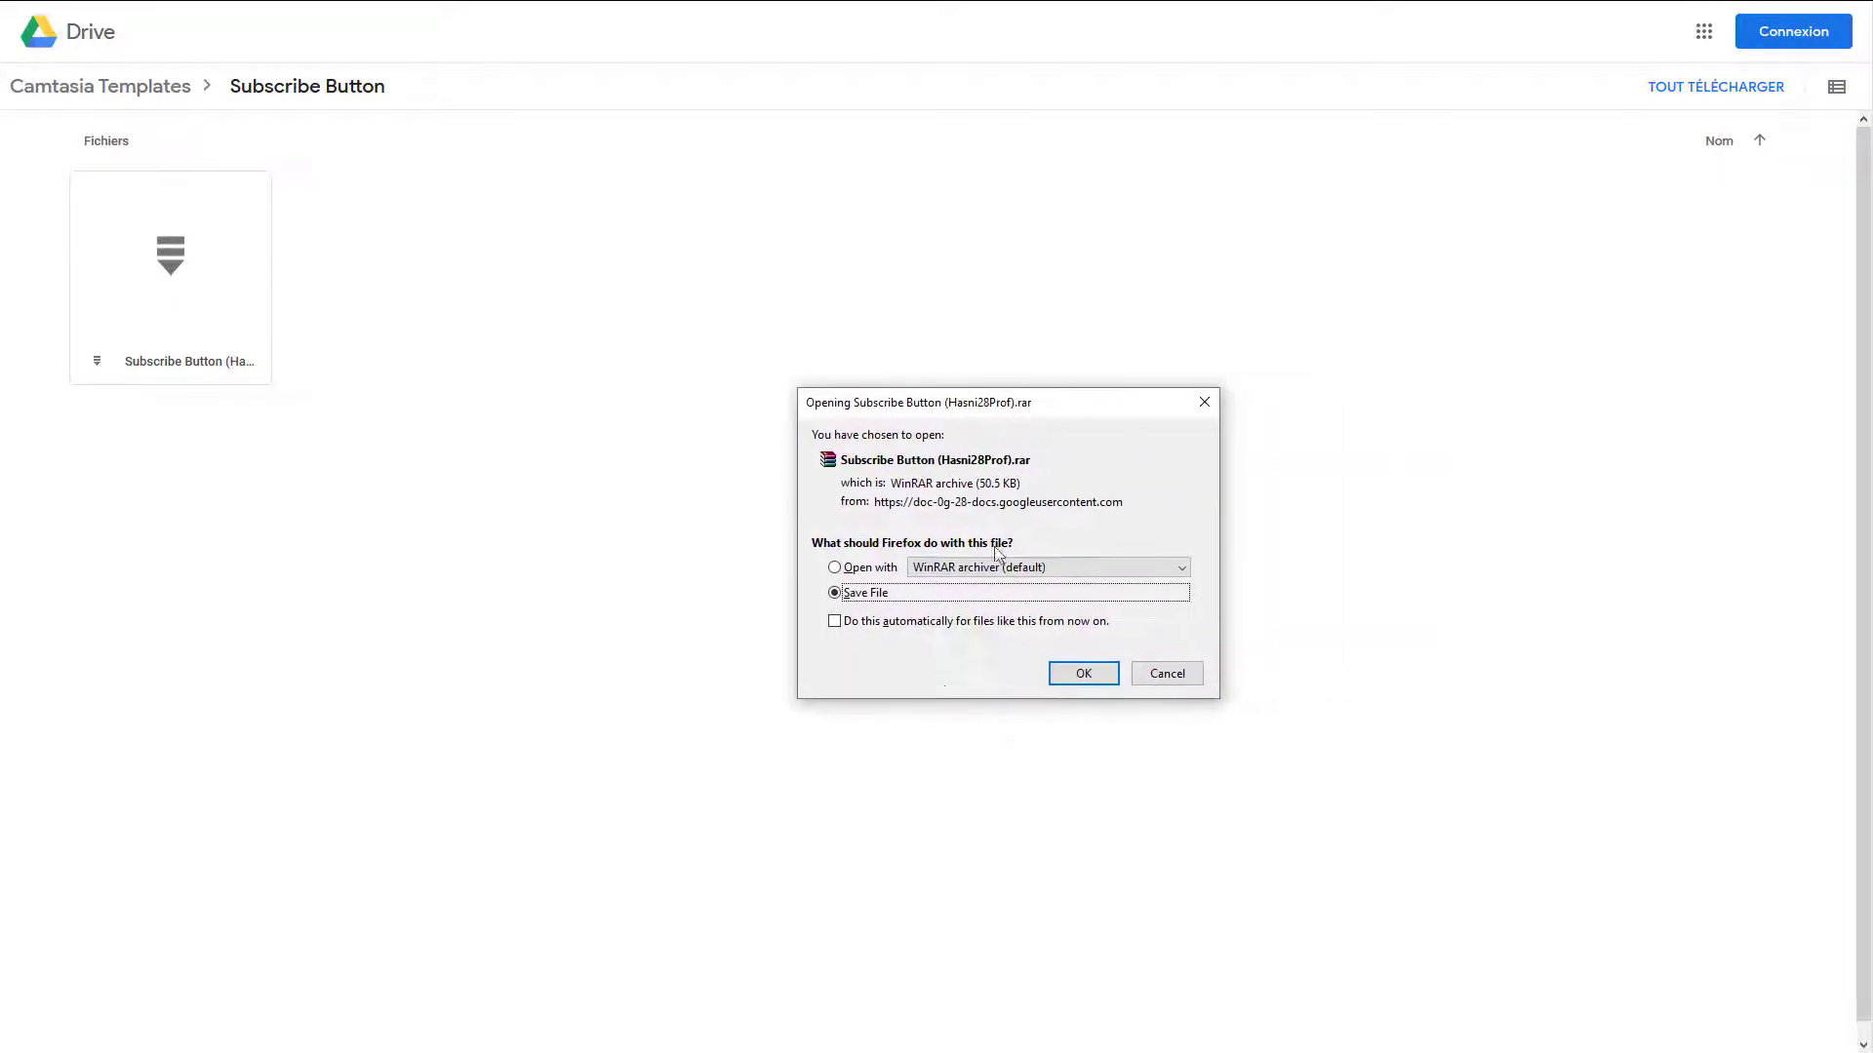
pyautogui.click(1084, 675)
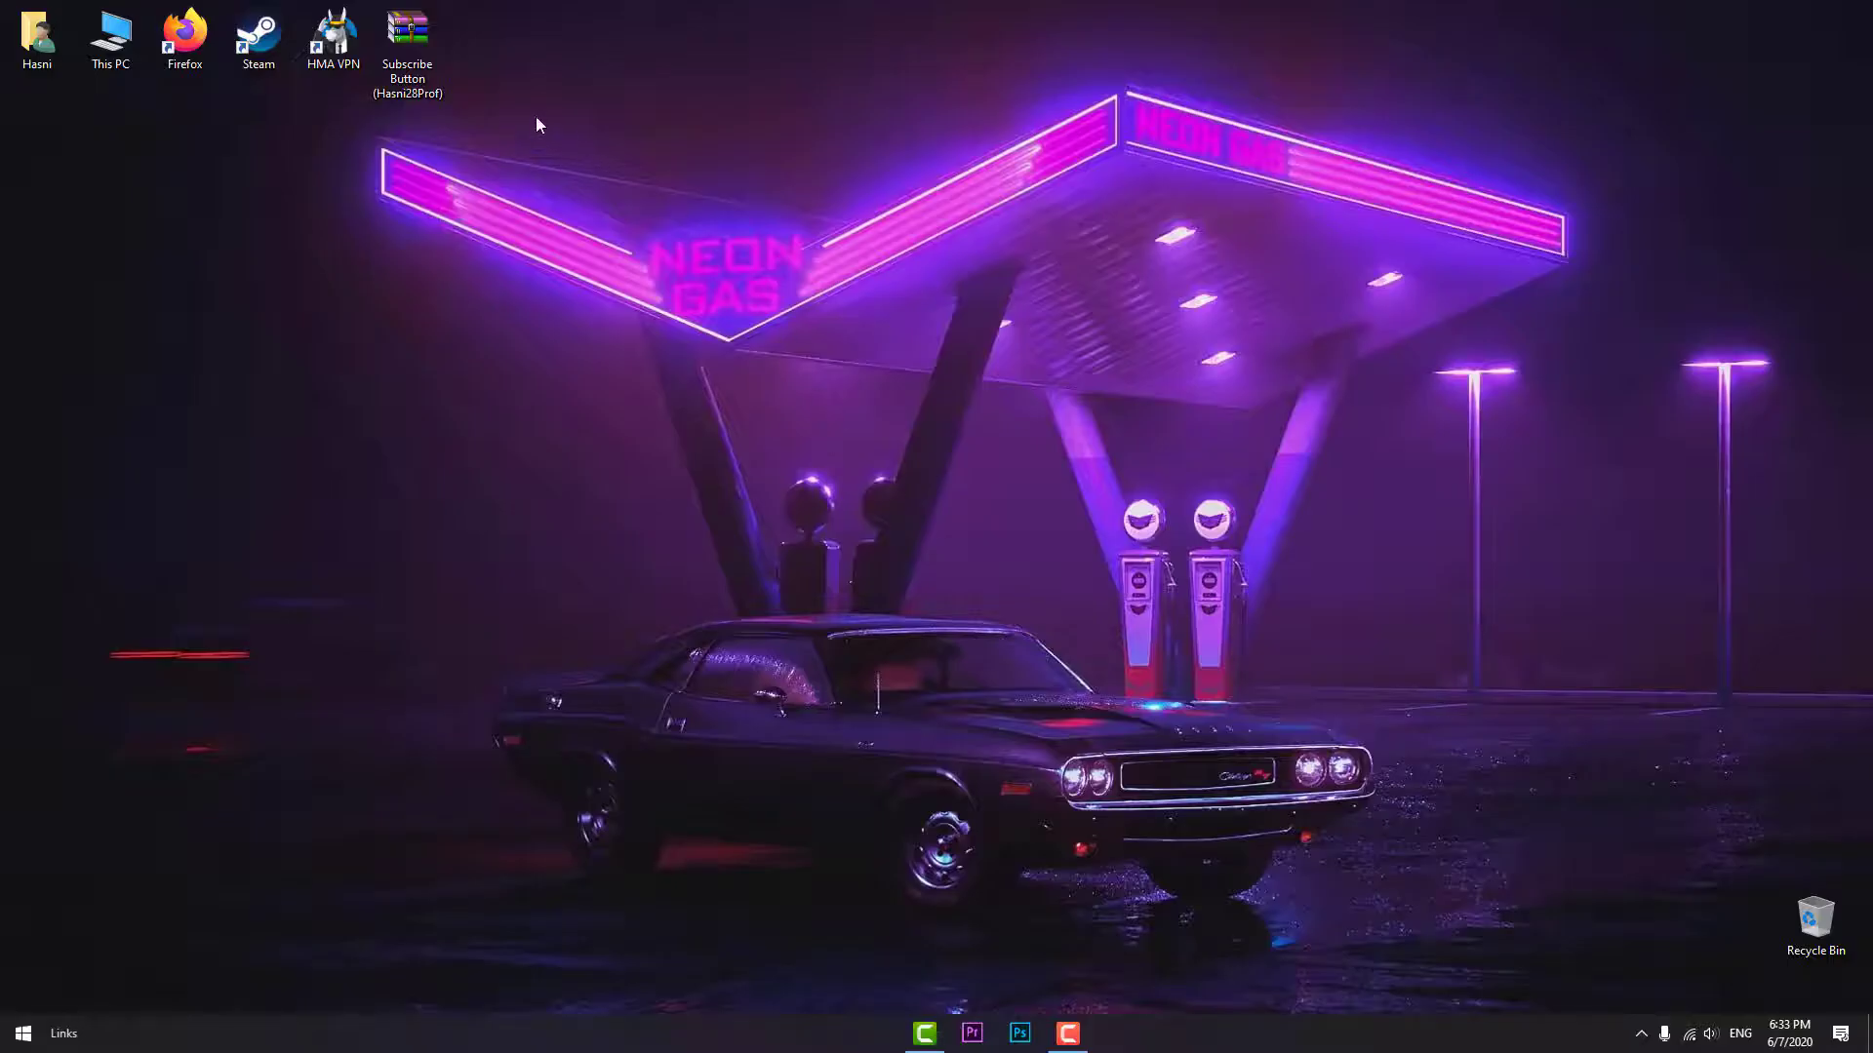
# Step: Extract the Subscribe Button archive onto the desktop with WinRAR and open the extracted Project folder
pyautogui.rightClick(436, 52)
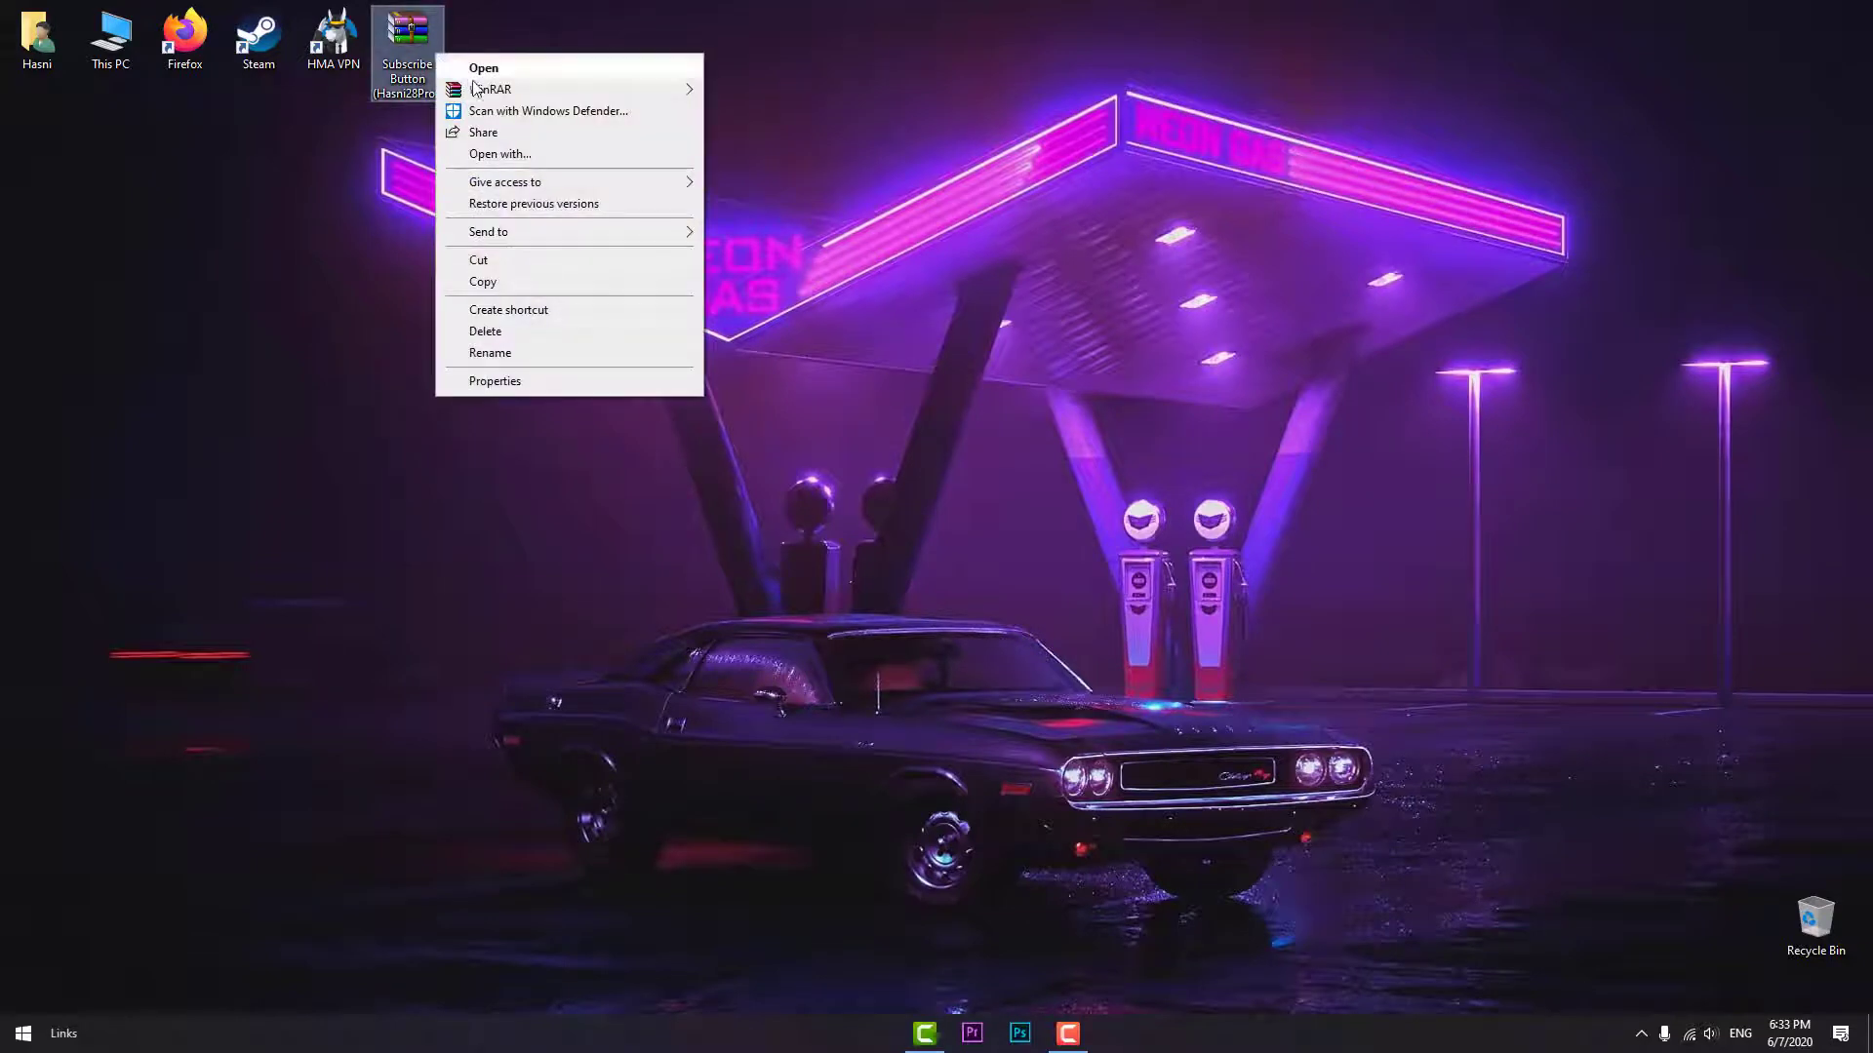
pyautogui.moveTo(487, 90)
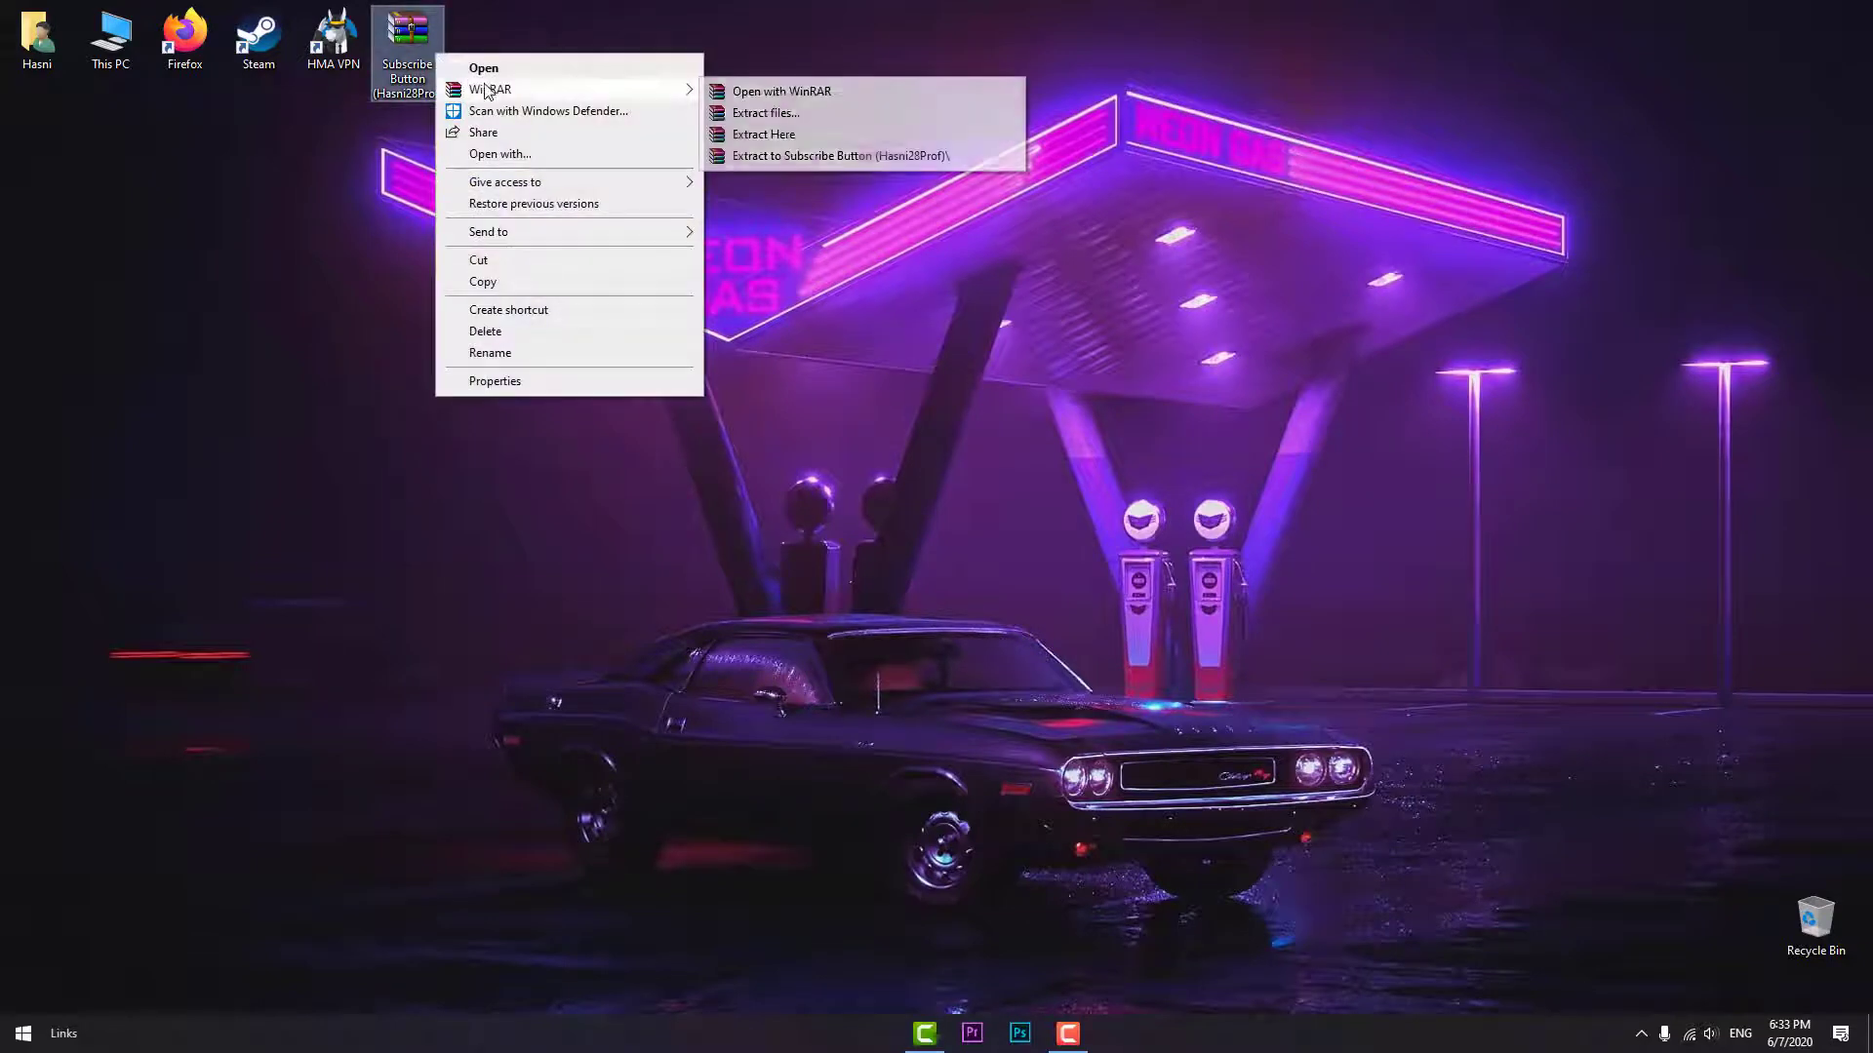
pyautogui.click(861, 134)
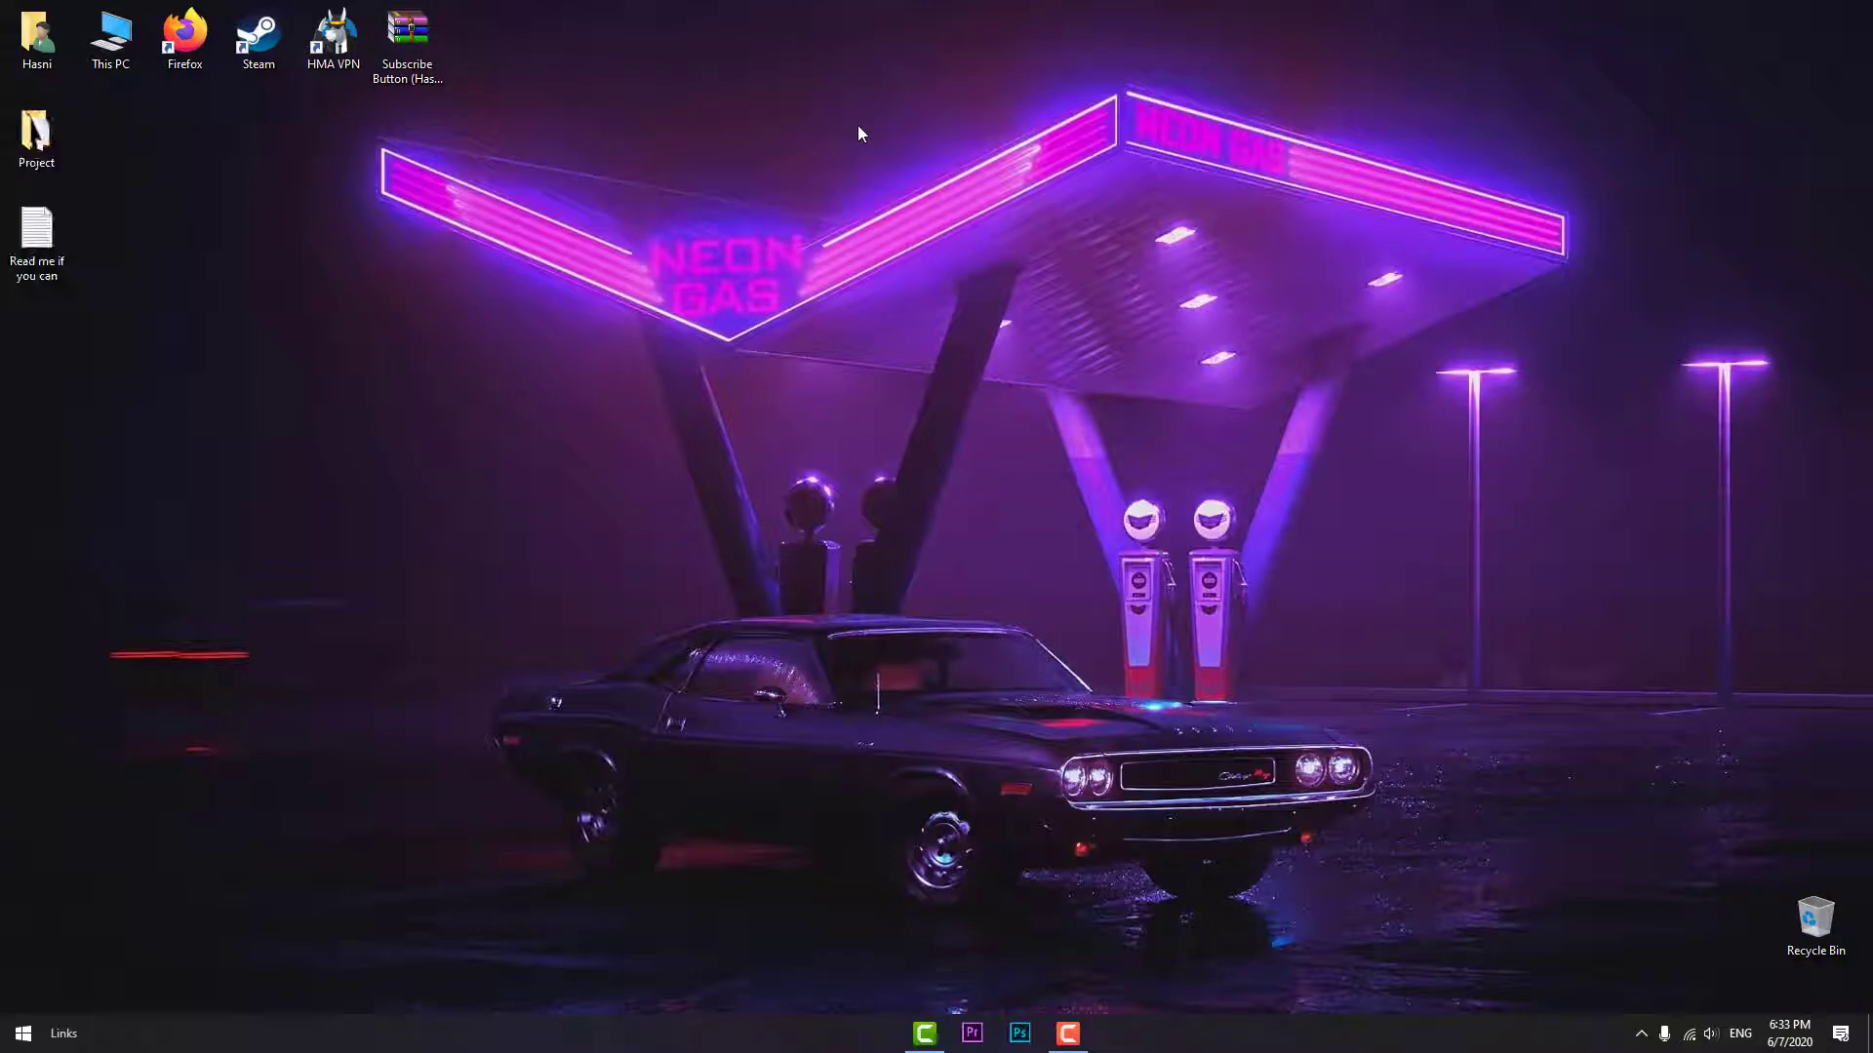
pyautogui.moveTo(102, 141); pyautogui.dragTo(44, 248)
pyautogui.click(96, 131)
pyautogui.doubleClick(20, 138)
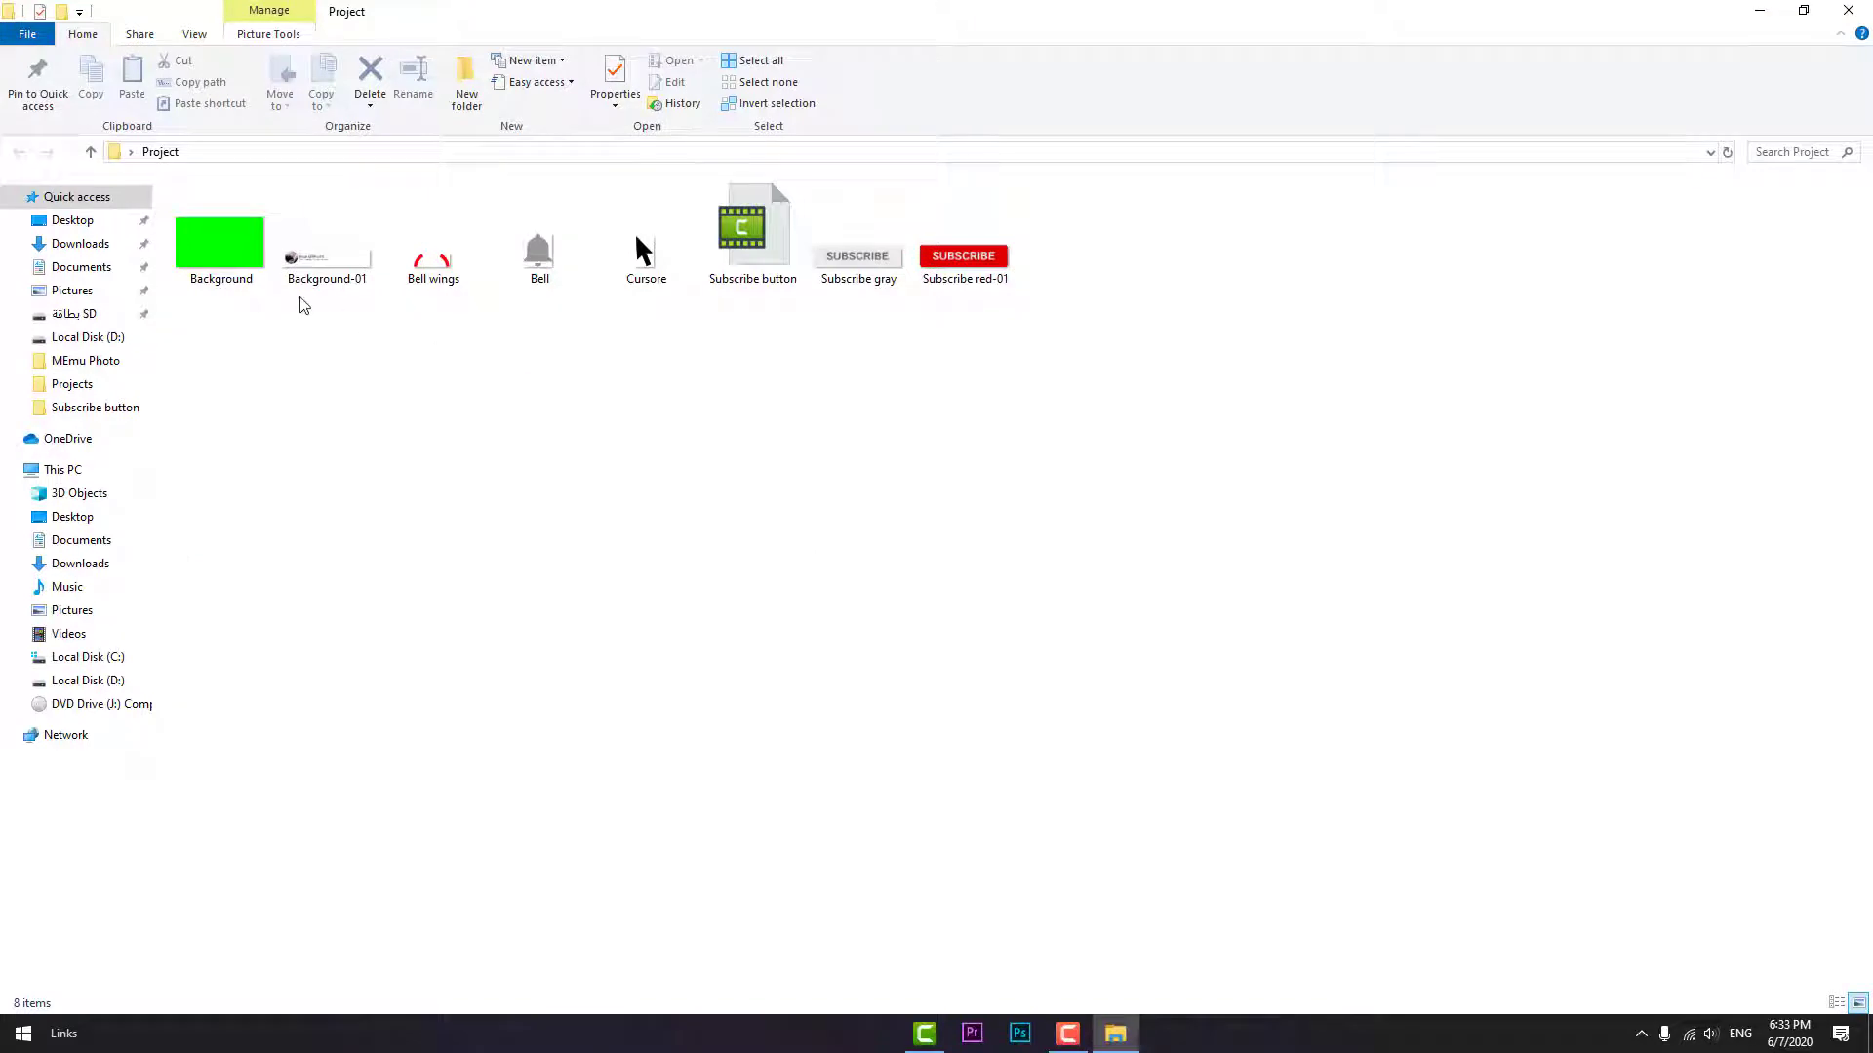
# Step: Choose another app for opening the Background-01 image and start looking for one on this PC
pyautogui.rightClick(335, 268)
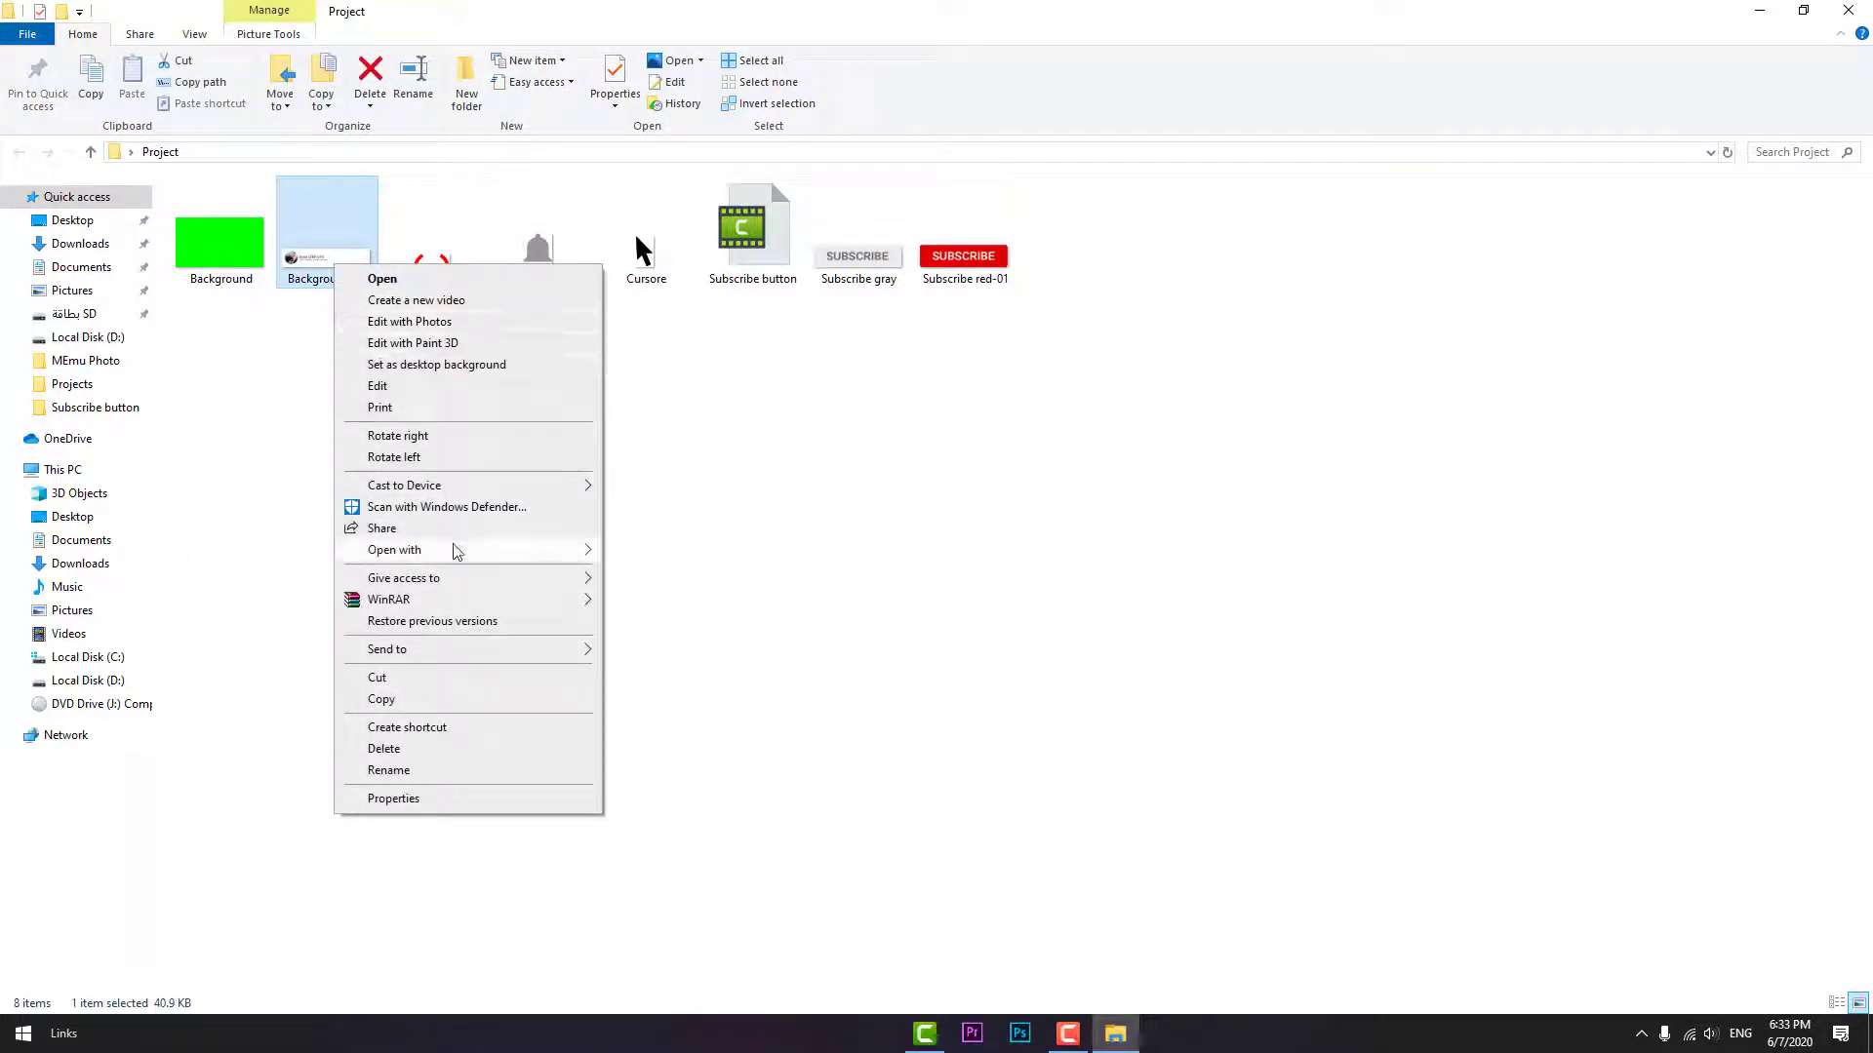
pyautogui.moveTo(505, 556)
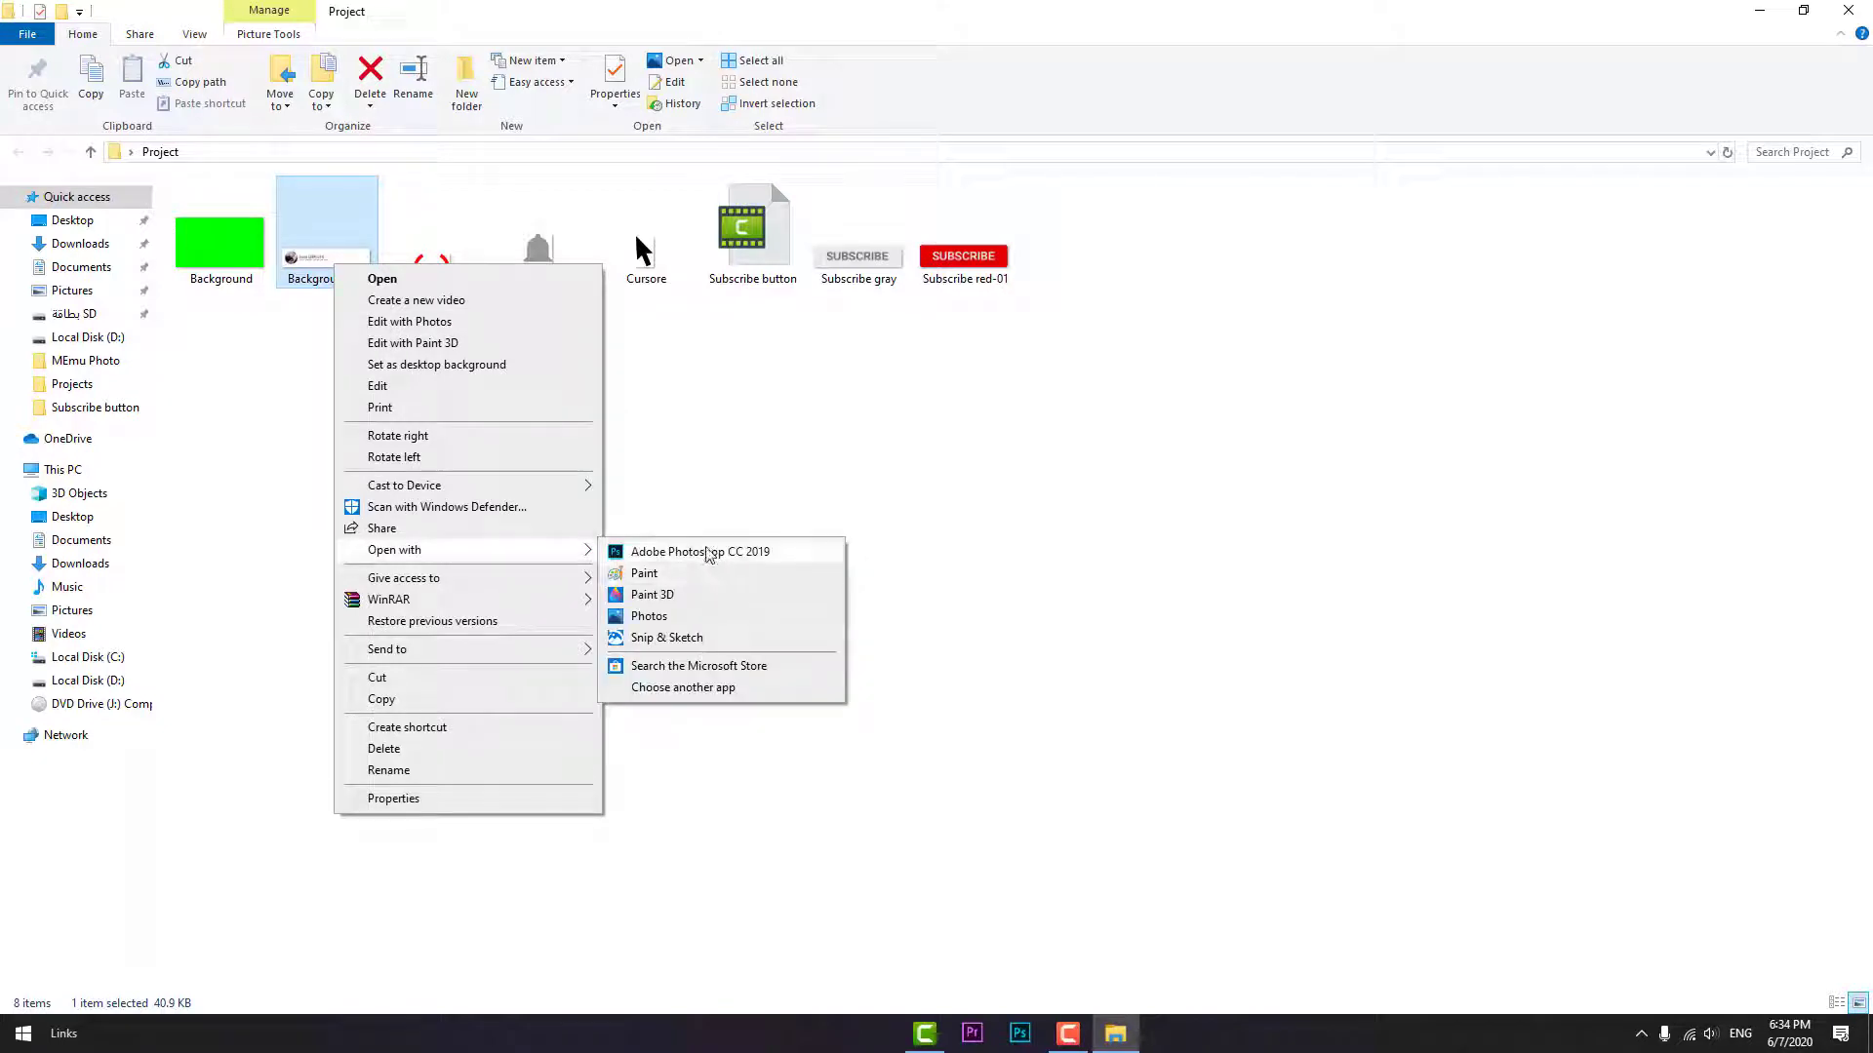
pyautogui.click(690, 689)
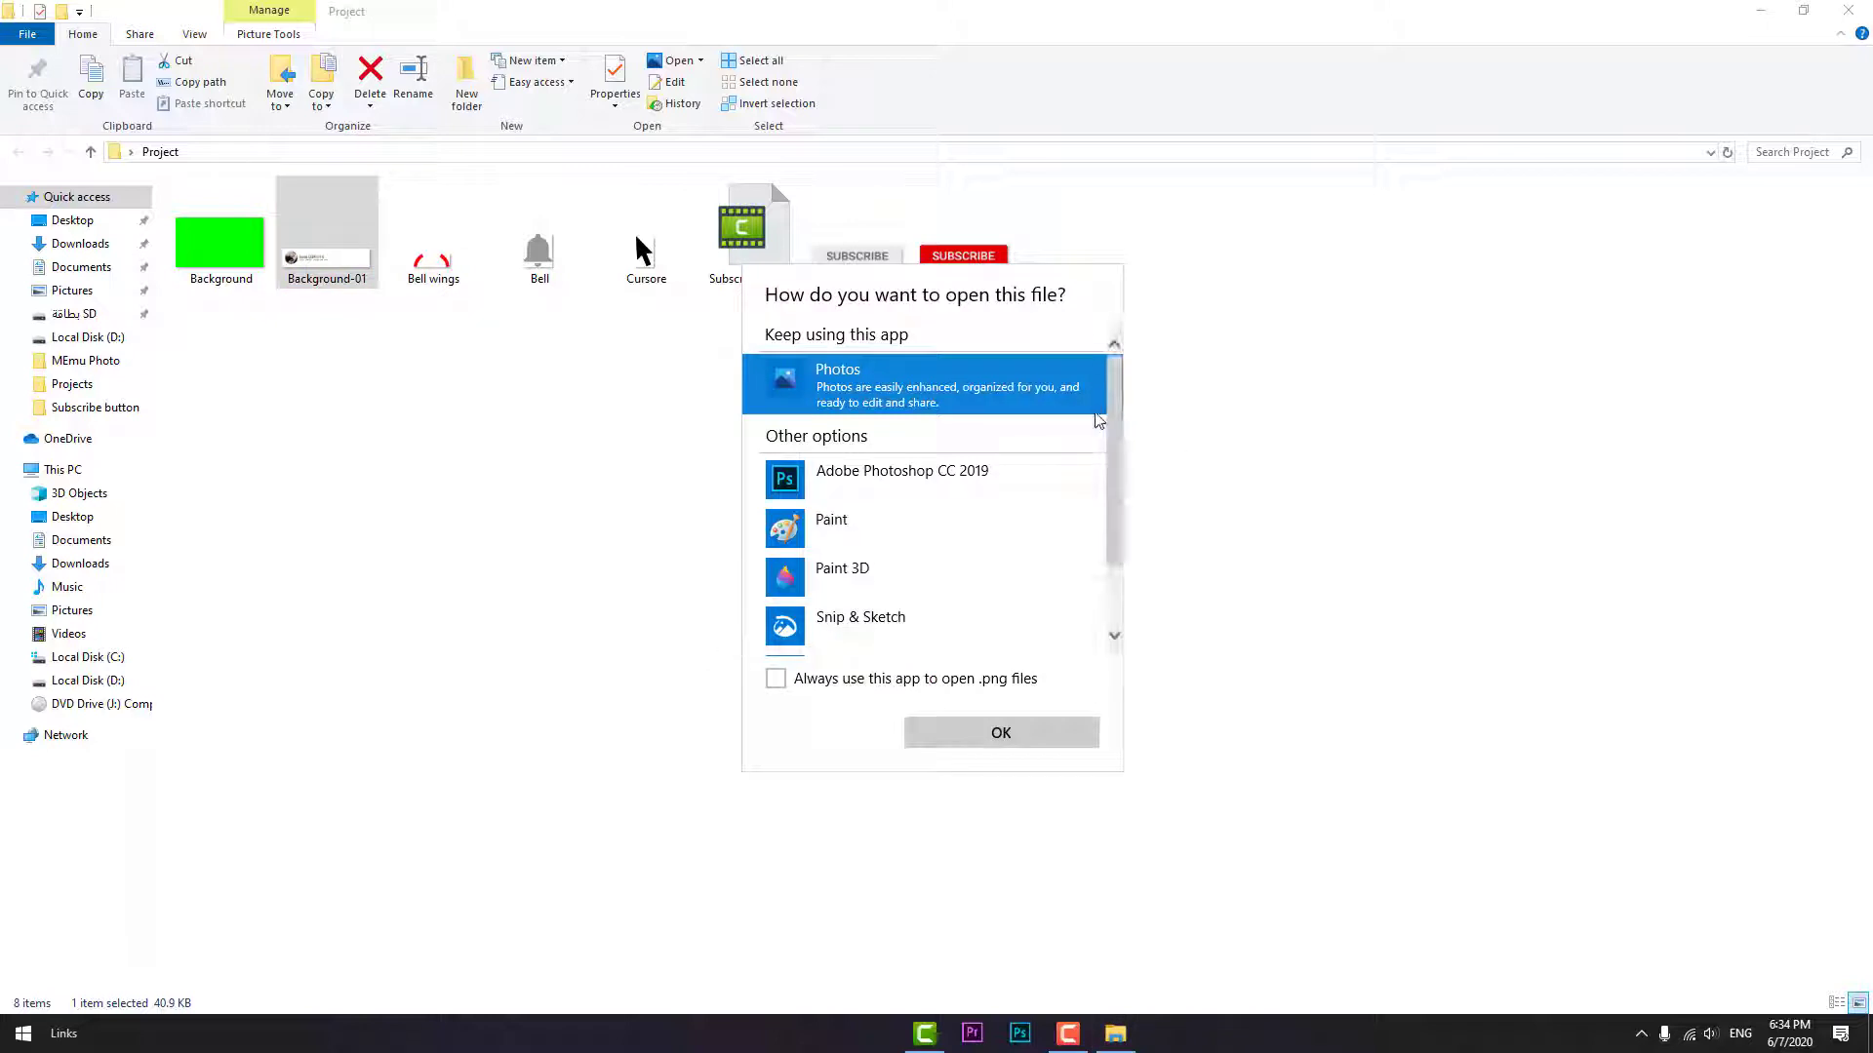
pyautogui.scroll(-2, 1116, 521)
pyautogui.scroll(-1, 1117, 522)
pyautogui.scroll(3, 1122, 527)
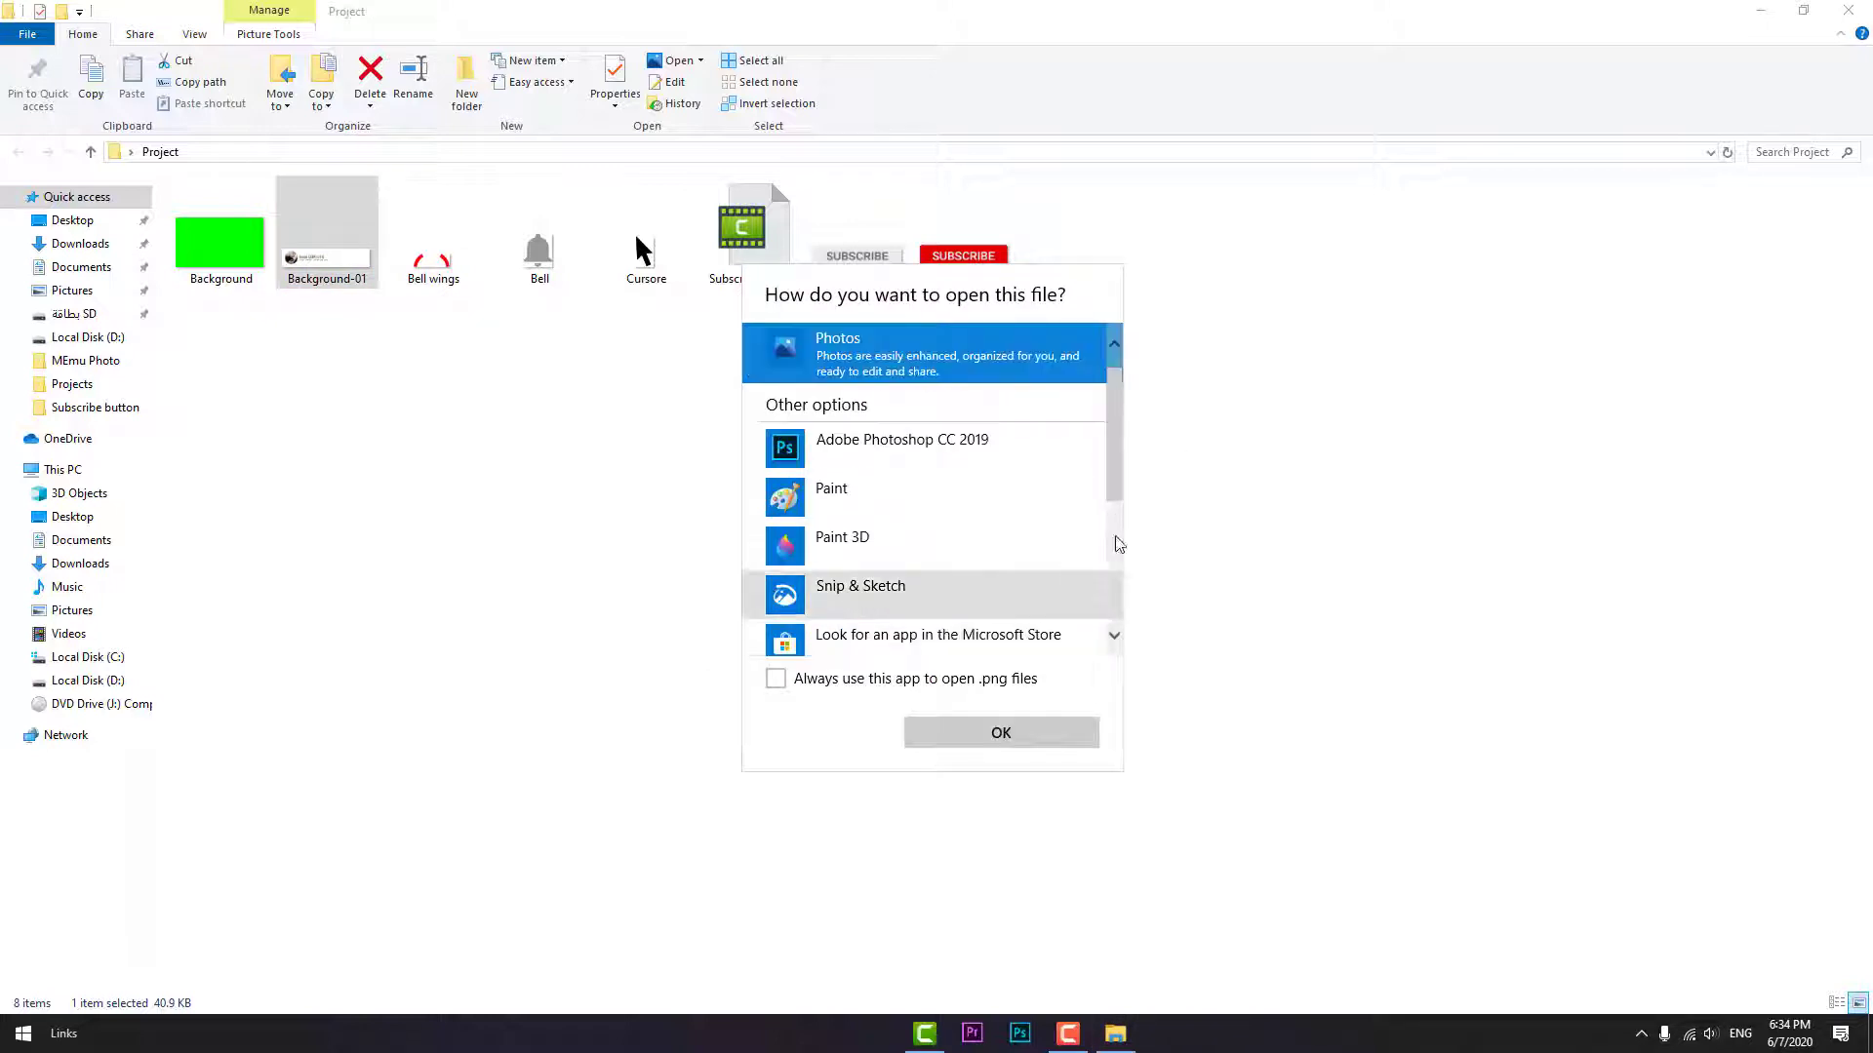
pyautogui.scroll(-5, 1119, 452)
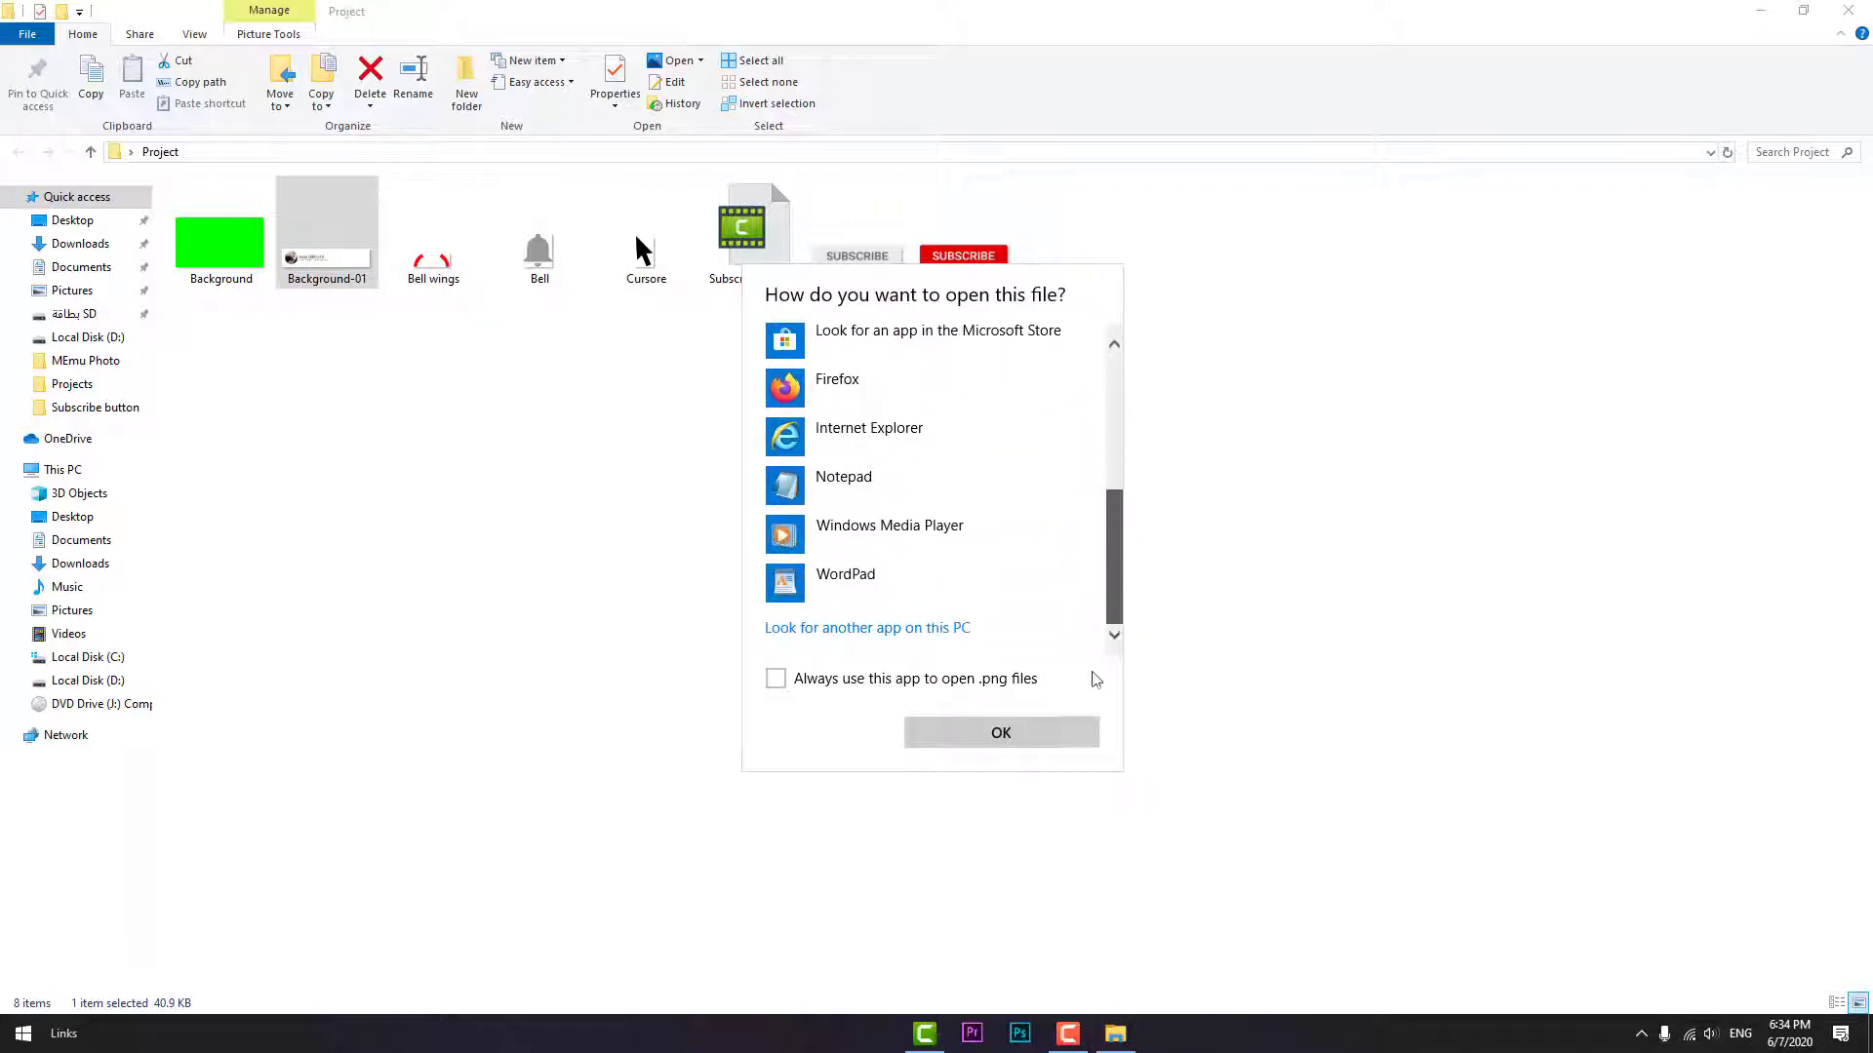
pyautogui.click(870, 630)
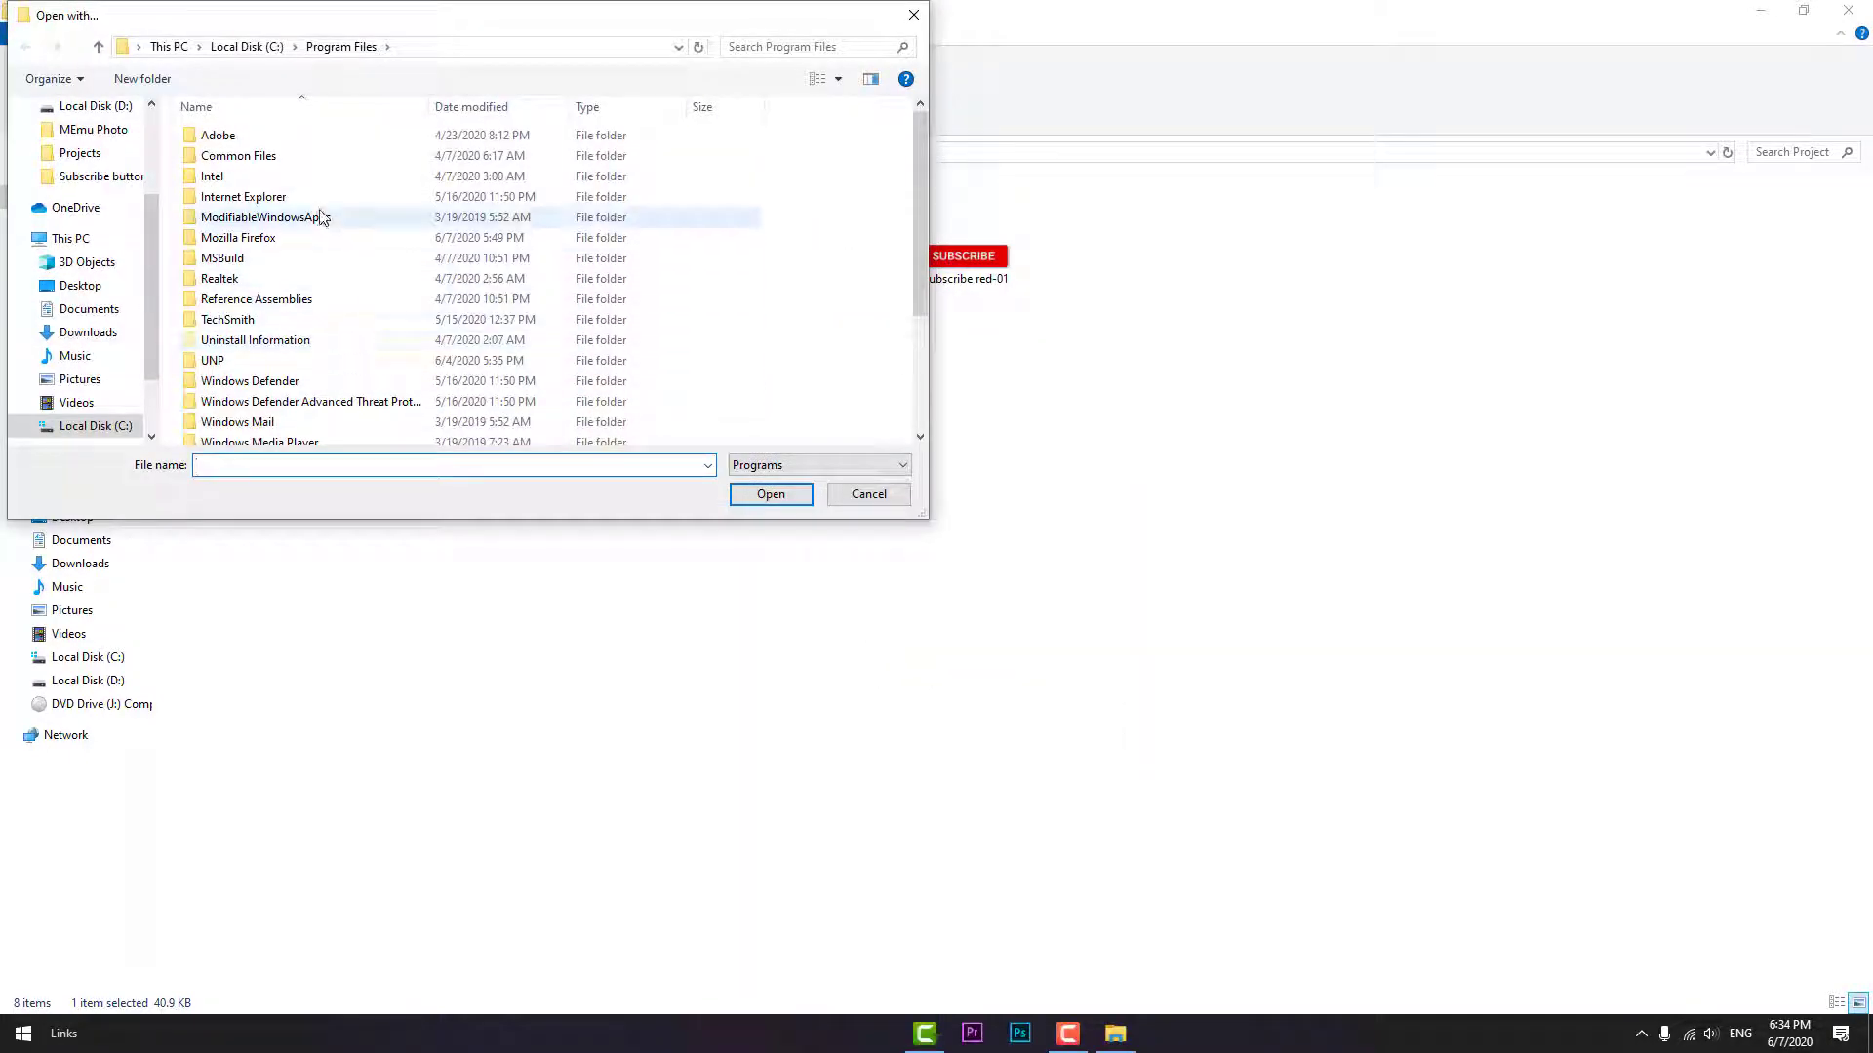
# Step: Add PhotoFiltre Studio X from Program Files (x86) as the opening program and open Background-01 in it
pyautogui.click(237, 48)
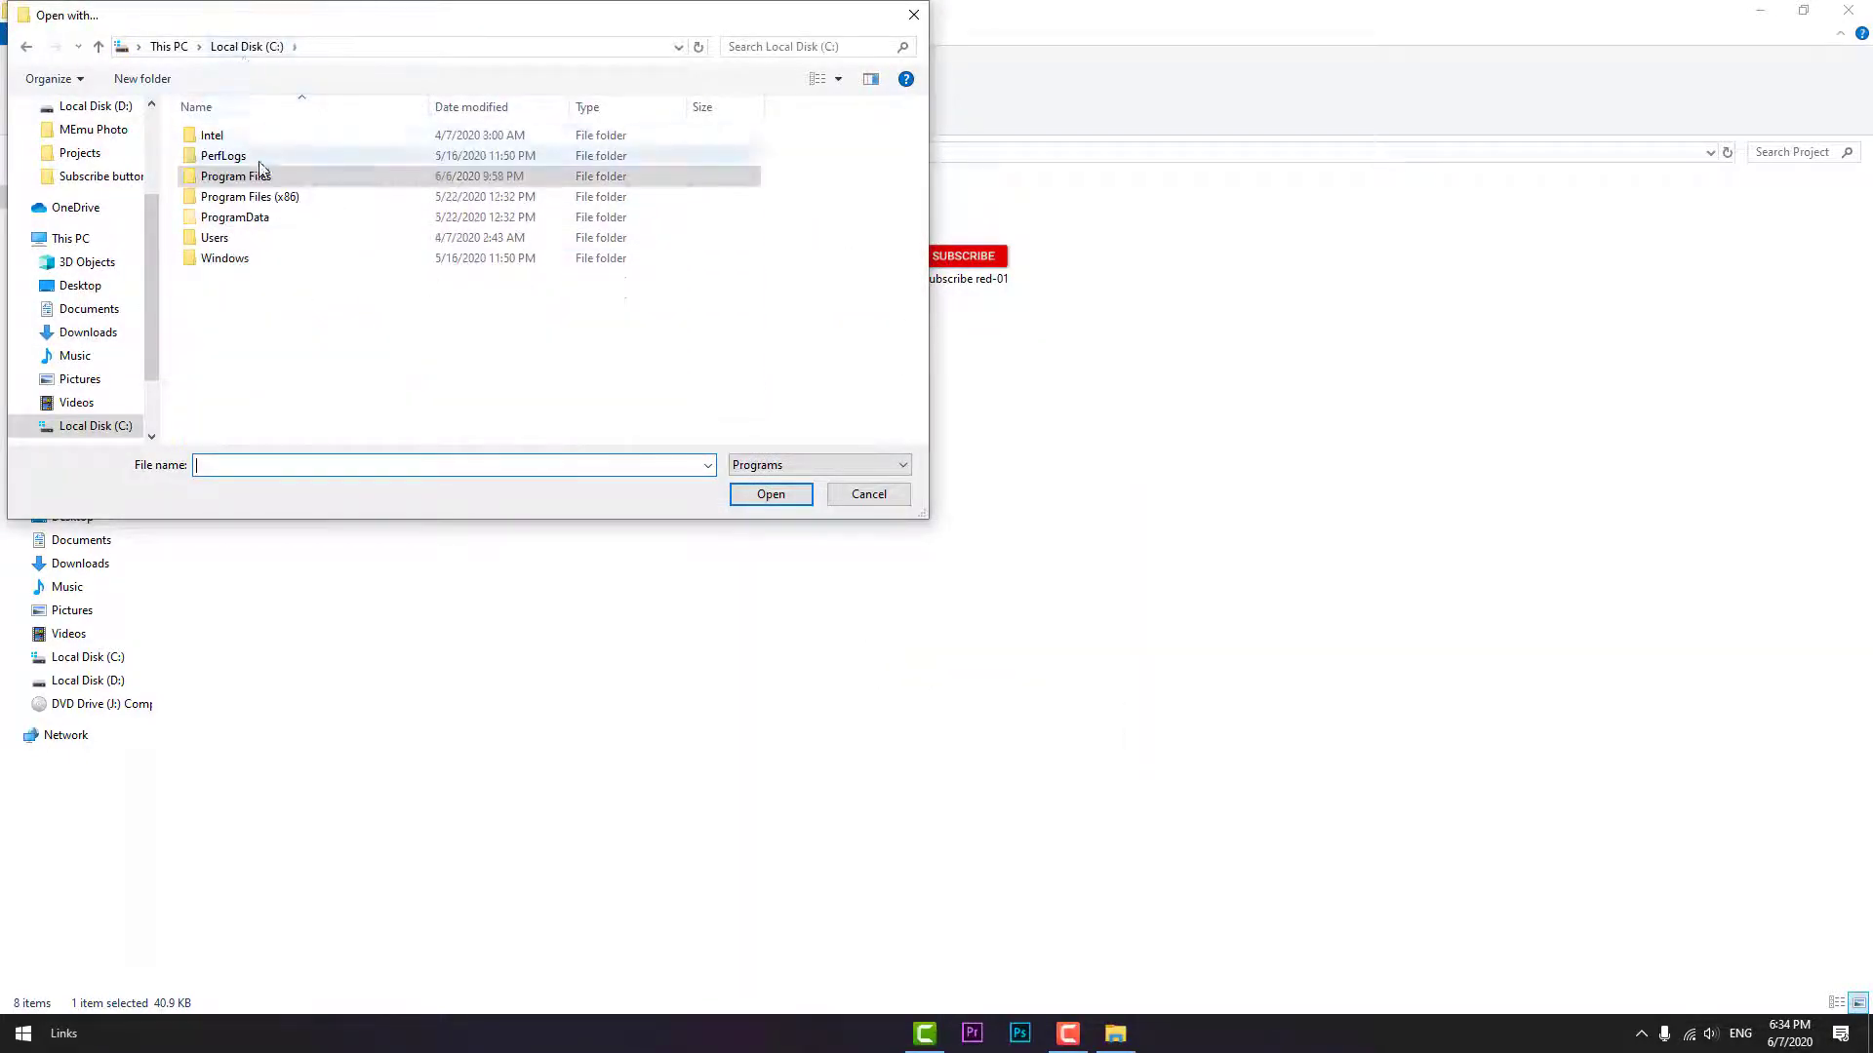
pyautogui.doubleClick(266, 198)
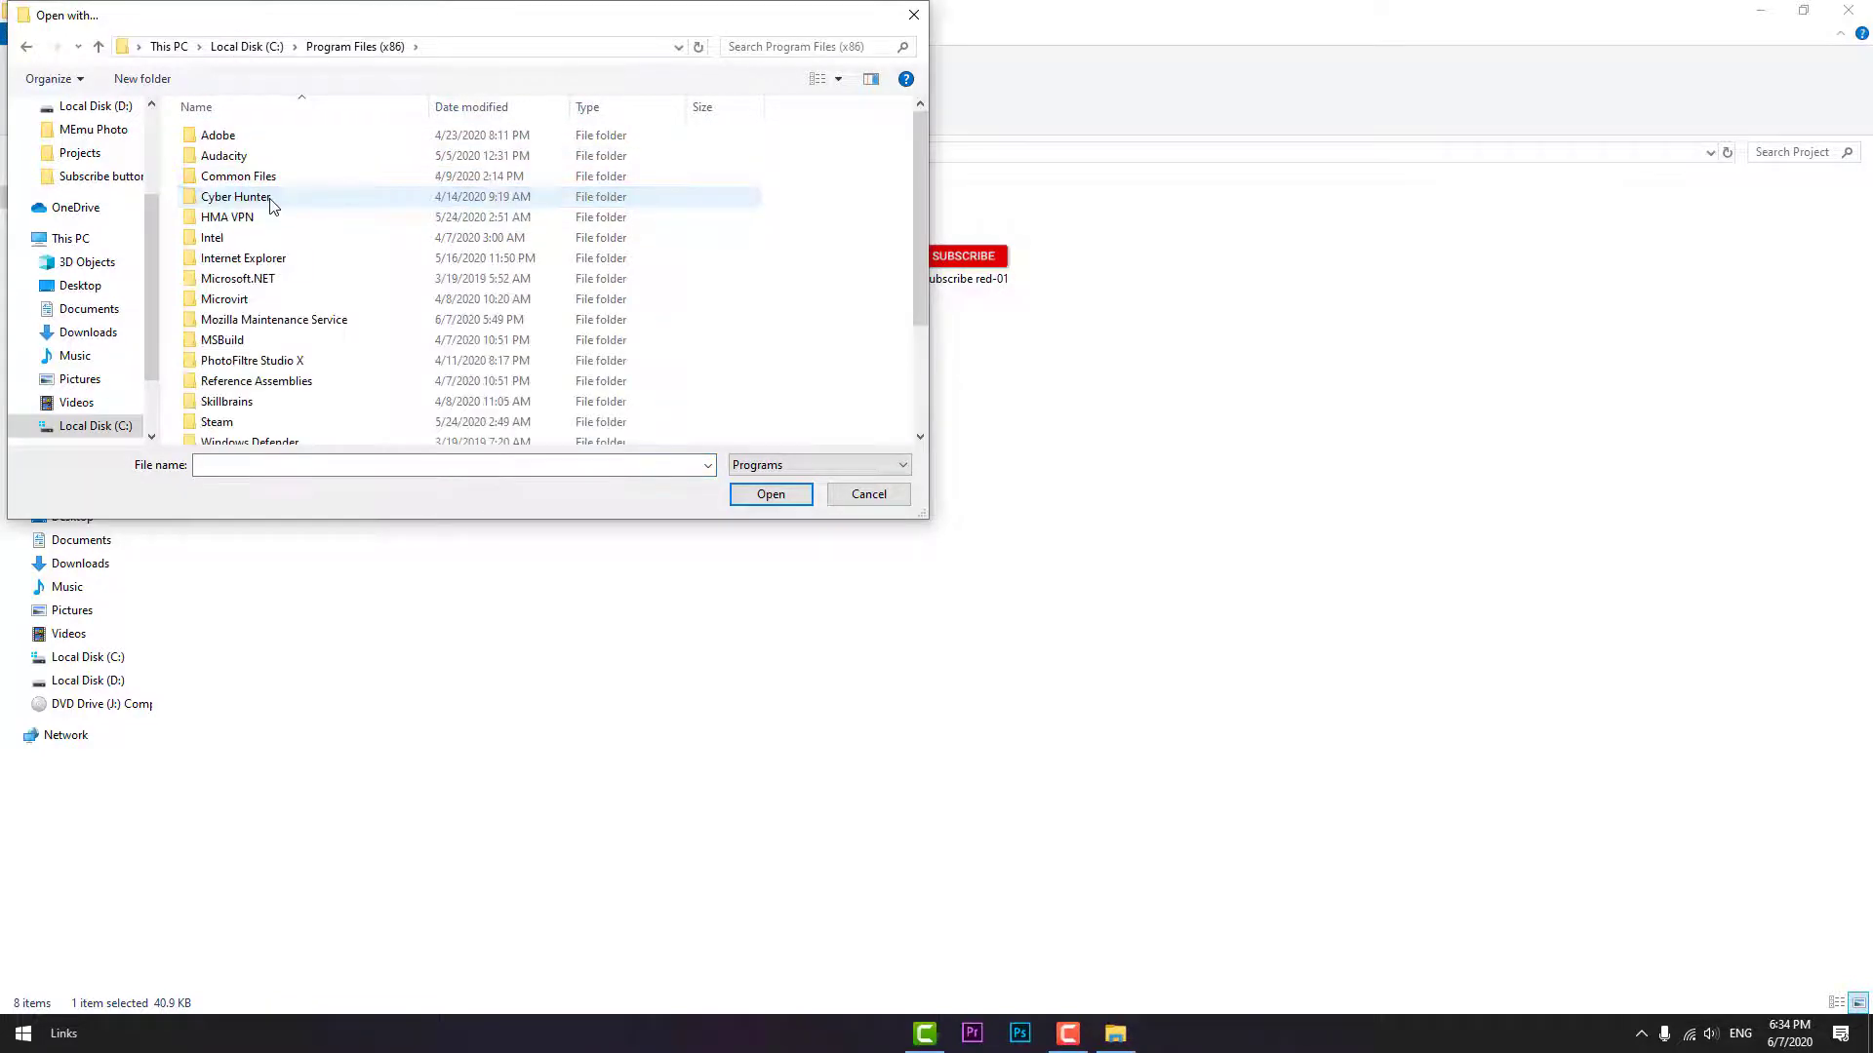
pyautogui.doubleClick(299, 361)
pyautogui.doubleClick(244, 343)
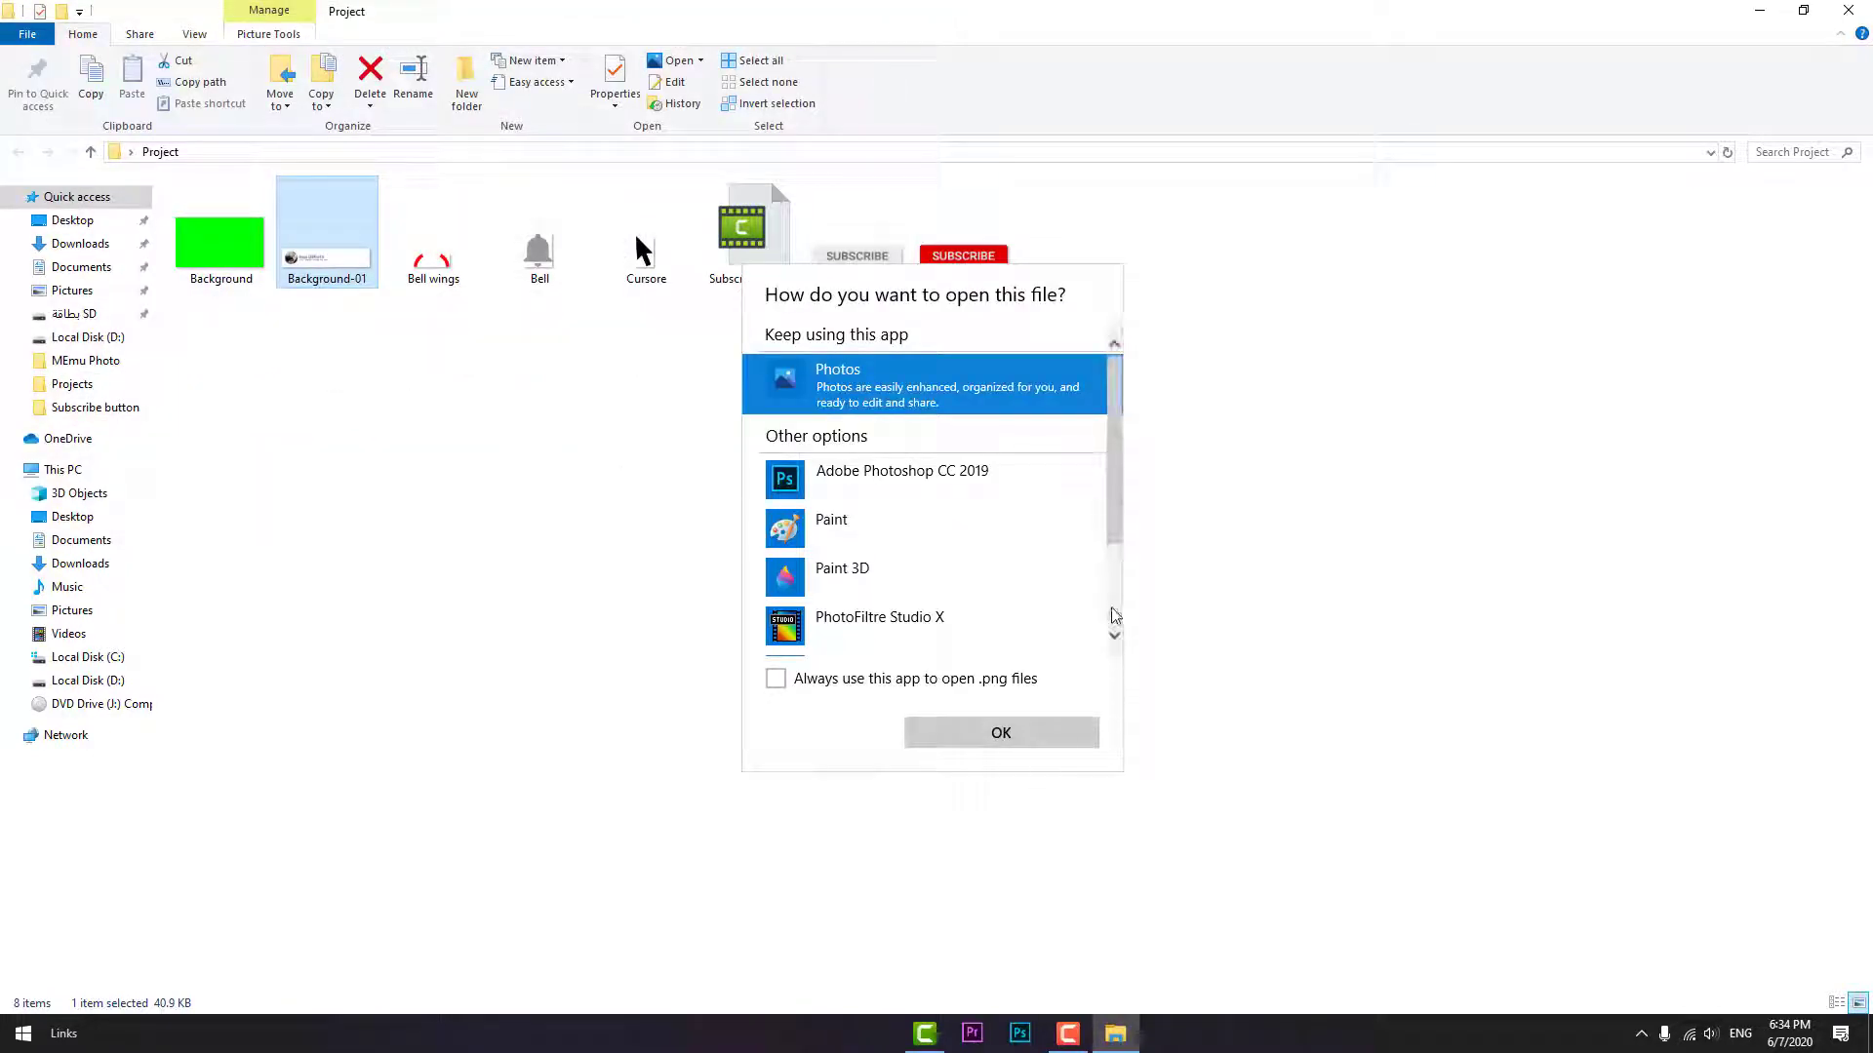
pyautogui.scroll(-2, 877, 518)
pyautogui.click(877, 518)
pyautogui.click(1050, 736)
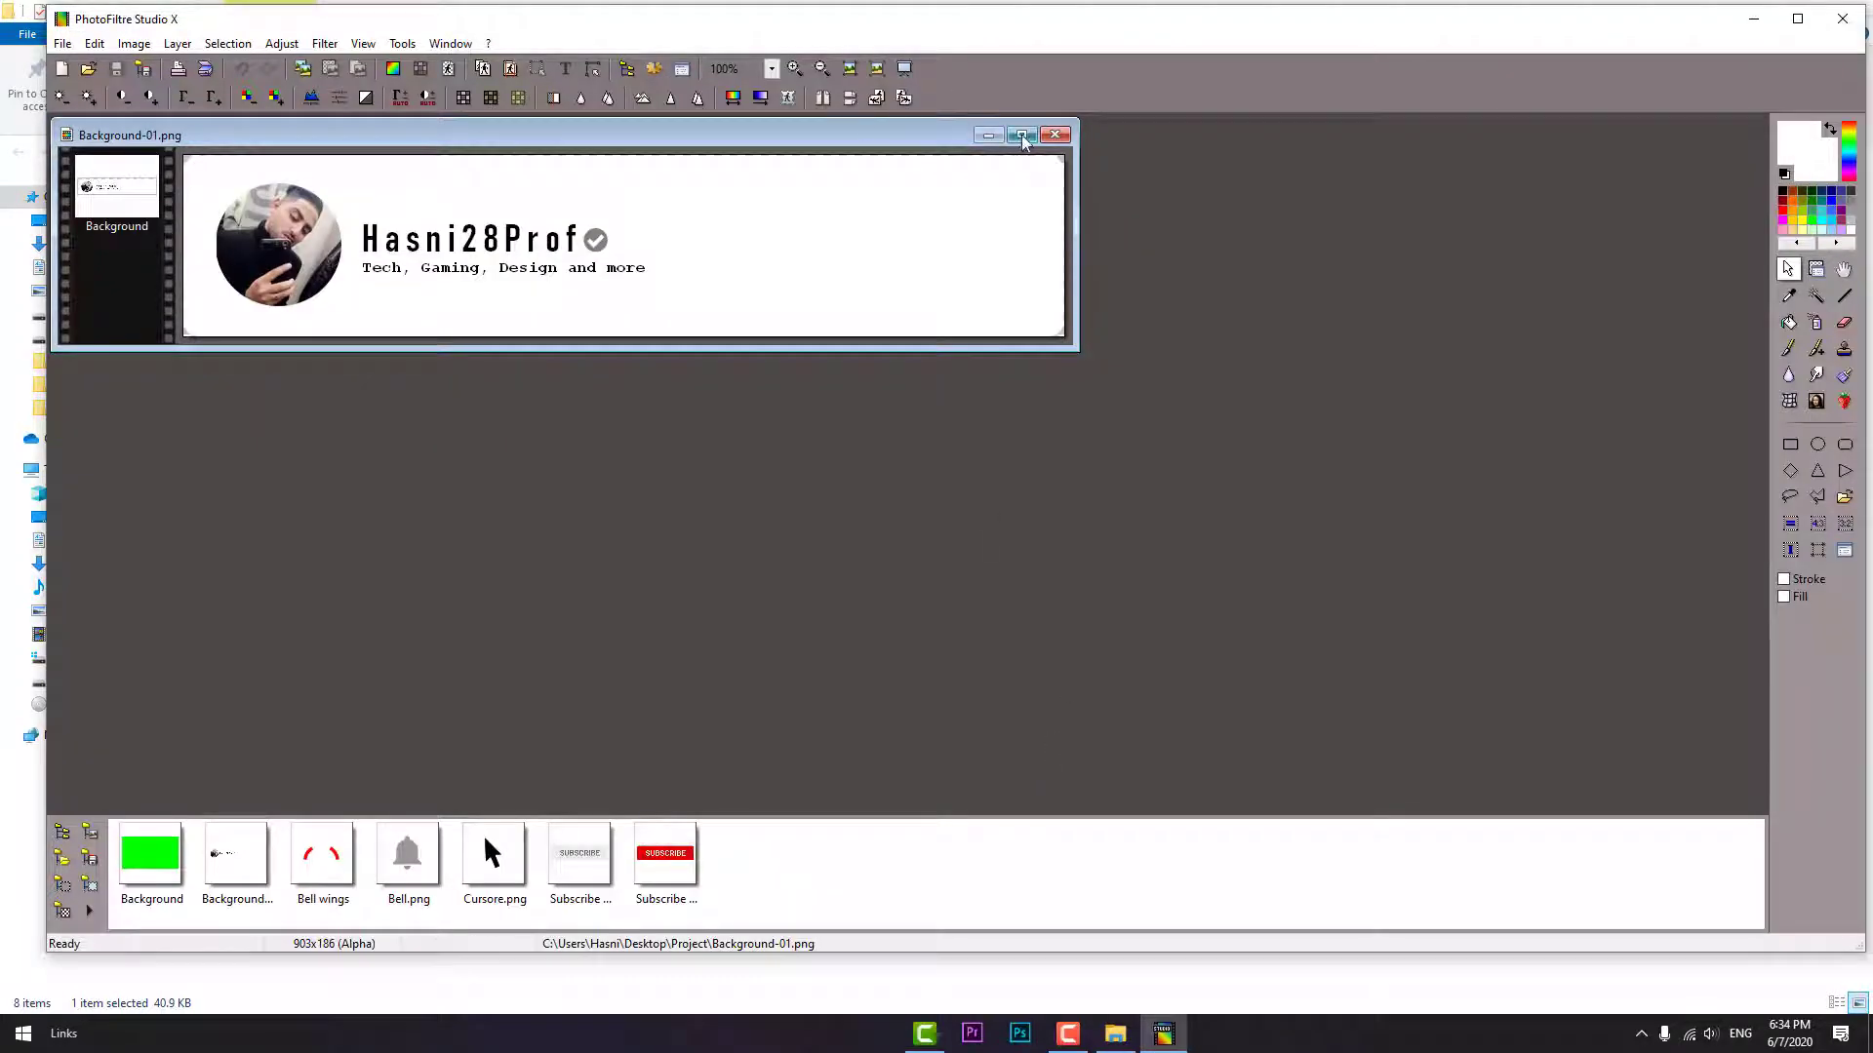
# Step: Paint the channel name on the banner out with a large white brush
pyautogui.click(1021, 134)
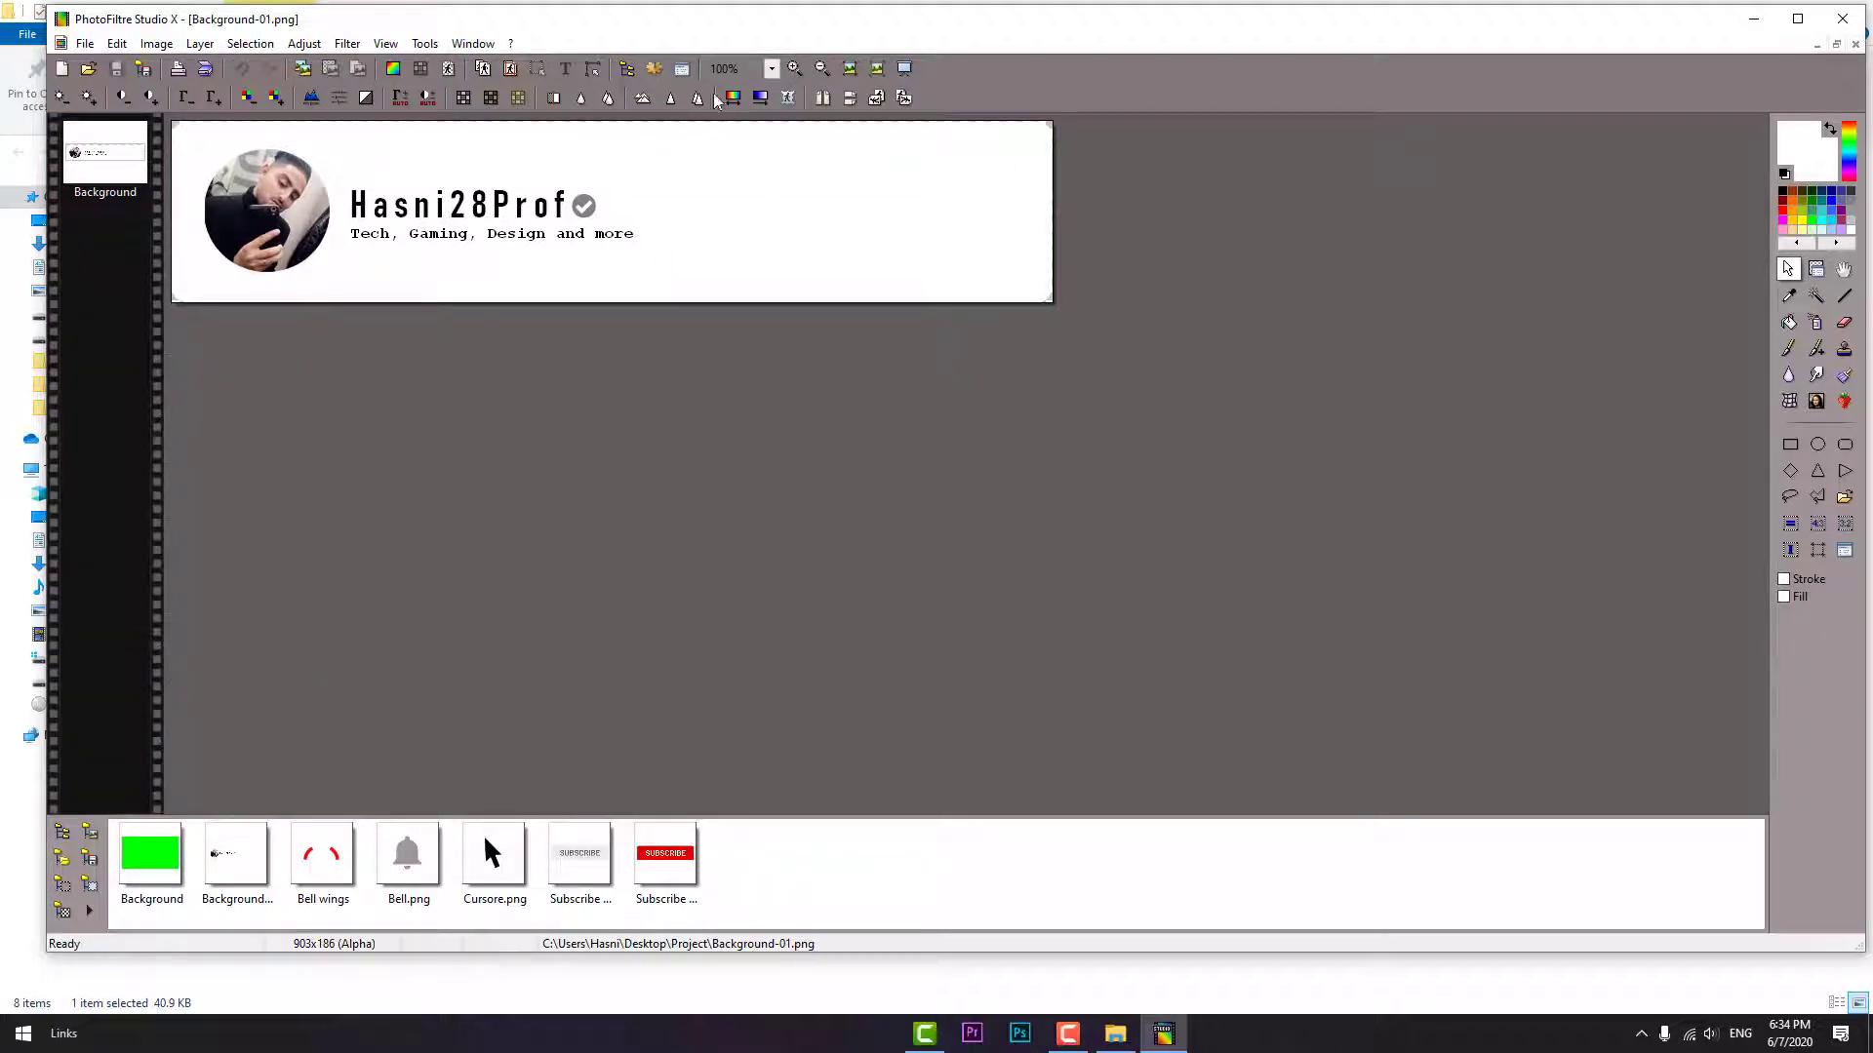
pyautogui.click(794, 68)
pyautogui.click(794, 68)
pyautogui.click(822, 68)
pyautogui.moveTo(940, 806); pyautogui.dragTo(866, 806)
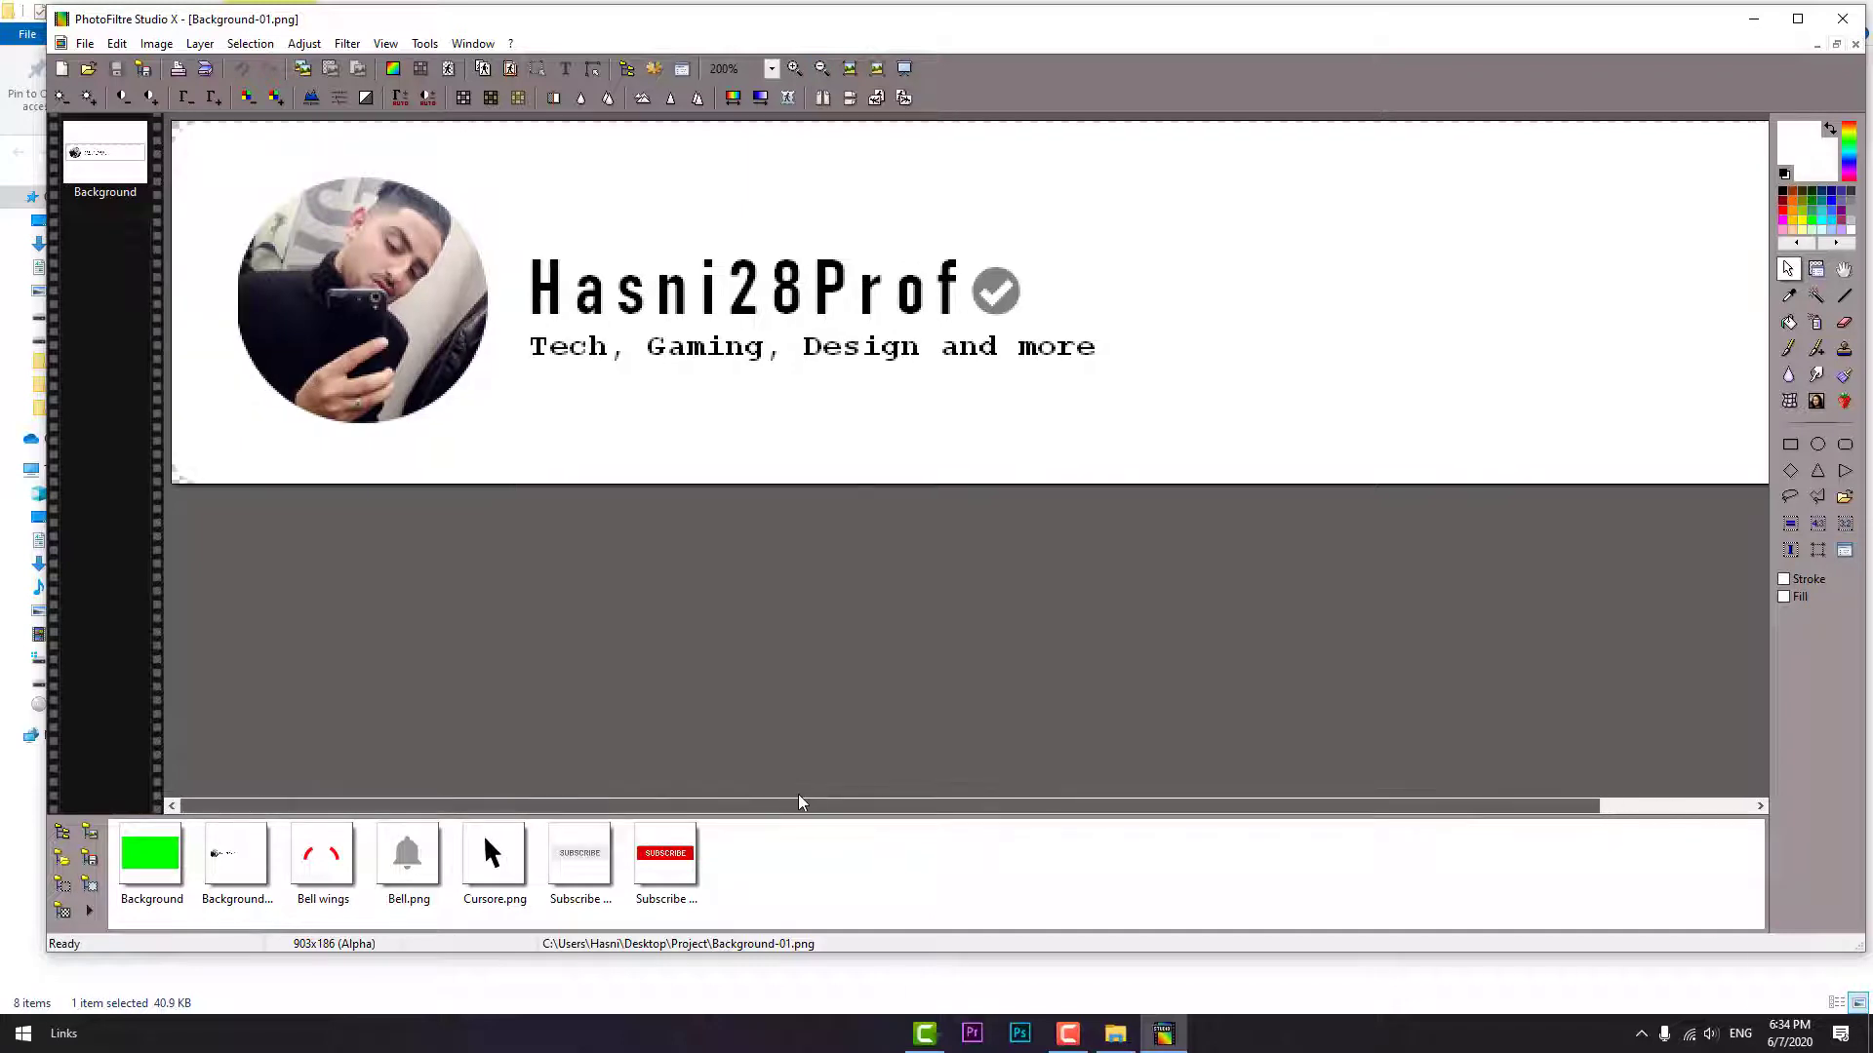
pyautogui.moveTo(963, 239); pyautogui.dragTo(516, 329)
pyautogui.click(1788, 348)
pyautogui.moveTo(840, 300)
pyautogui.mouseDown()
pyautogui.moveTo(924, 268)
pyautogui.moveTo(542, 291)
pyautogui.mouseUp()
pyautogui.click(1843, 522)
pyautogui.moveTo(744, 294)
pyautogui.mouseDown()
pyautogui.moveTo(711, 298)
pyautogui.moveTo(853, 297)
pyautogui.mouseUp()
# Step: Add the text "Hello this is me" and scale it down into the place of the painted-out channel name
pyautogui.press('Escape')
pyautogui.write('t')
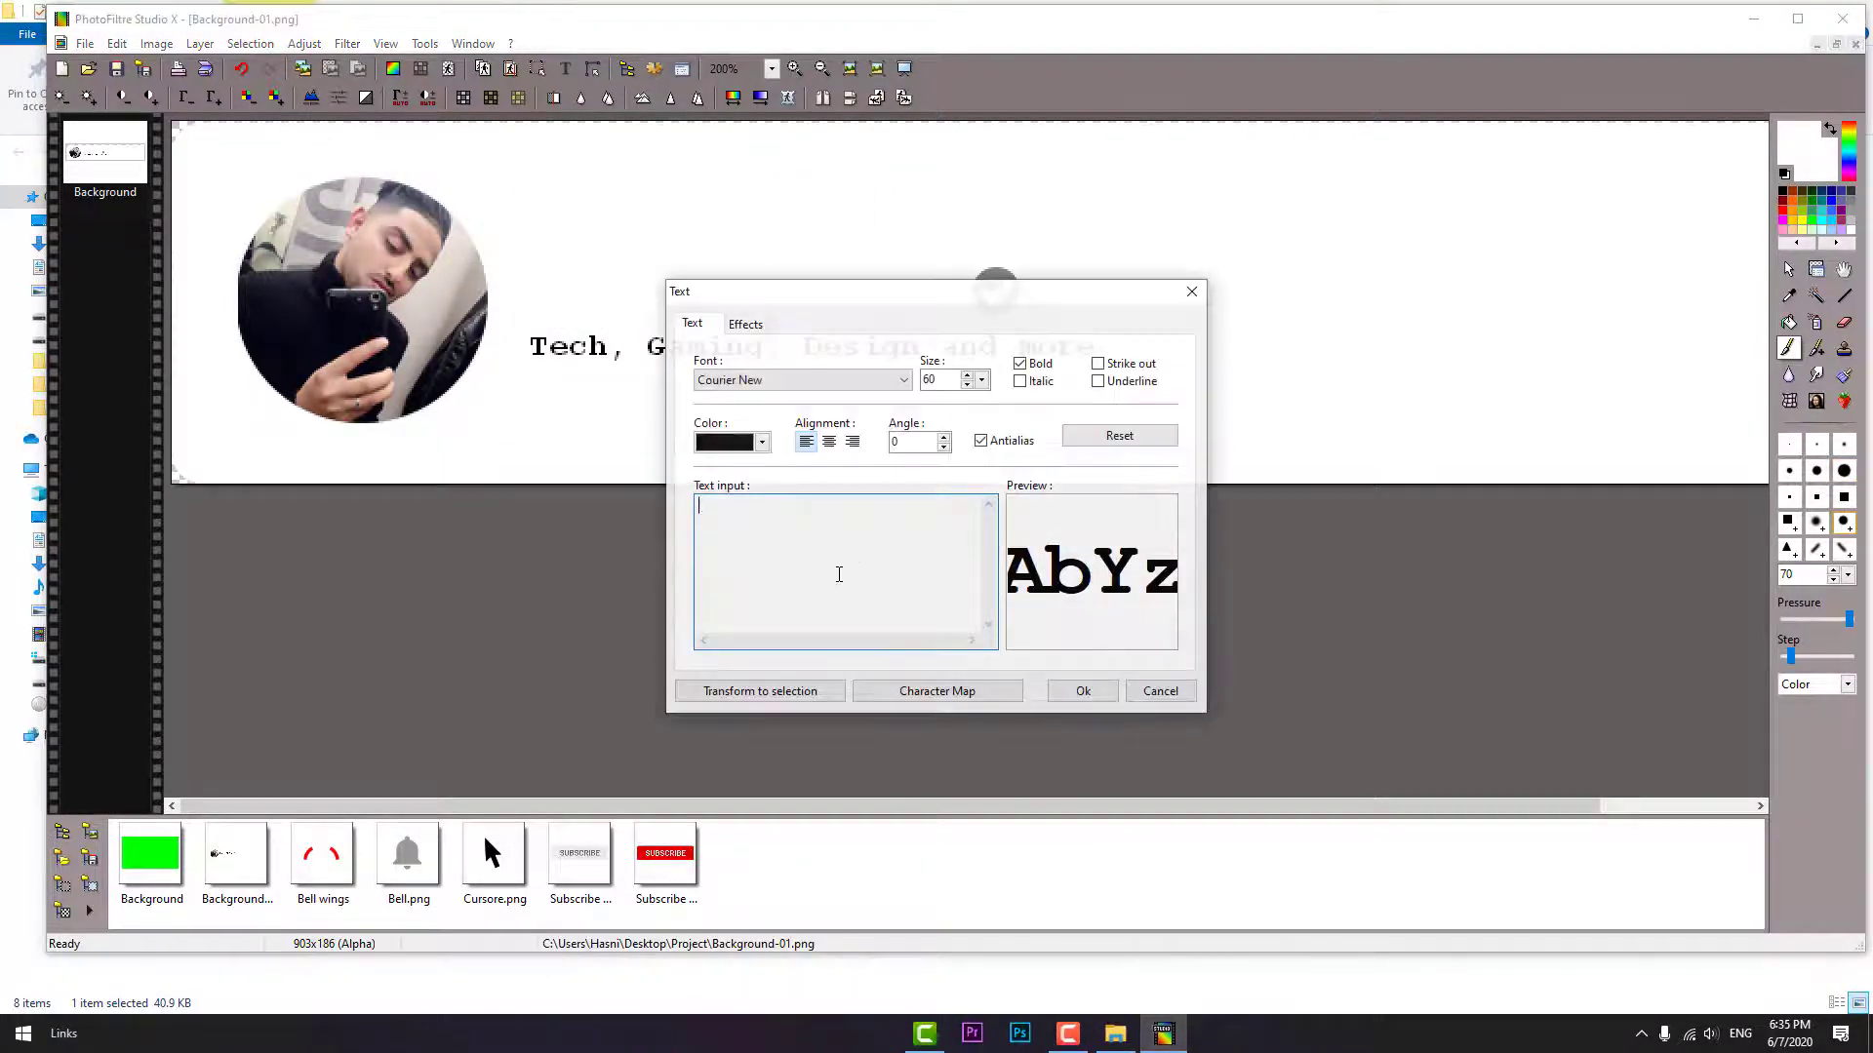
pyautogui.write('Hello this is me')
pyautogui.click(1083, 691)
pyautogui.rightClick(835, 283)
pyautogui.click(916, 435)
pyautogui.moveTo(1712, 253); pyautogui.dragTo(714, 319)
pyautogui.moveTo(610, 335)
pyautogui.mouseDown()
pyautogui.moveTo(737, 281)
pyautogui.moveTo(883, 295)
pyautogui.mouseUp()
# Step: Copy the grey check mark from the banner and paste it as a separate layer
pyautogui.click(1036, 250)
pyautogui.moveTo(1036, 250)
pyautogui.mouseDown()
pyautogui.moveTo(950, 333)
pyautogui.moveTo(1155, 322)
pyautogui.mouseUp()
pyautogui.hotkey('ctrl', 'c')
pyautogui.hotkey('ctrl', 'v')
# Step: Paint out the original check mark behind the new text with a smaller white brush
pyautogui.click(1788, 273)
pyautogui.click(1789, 349)
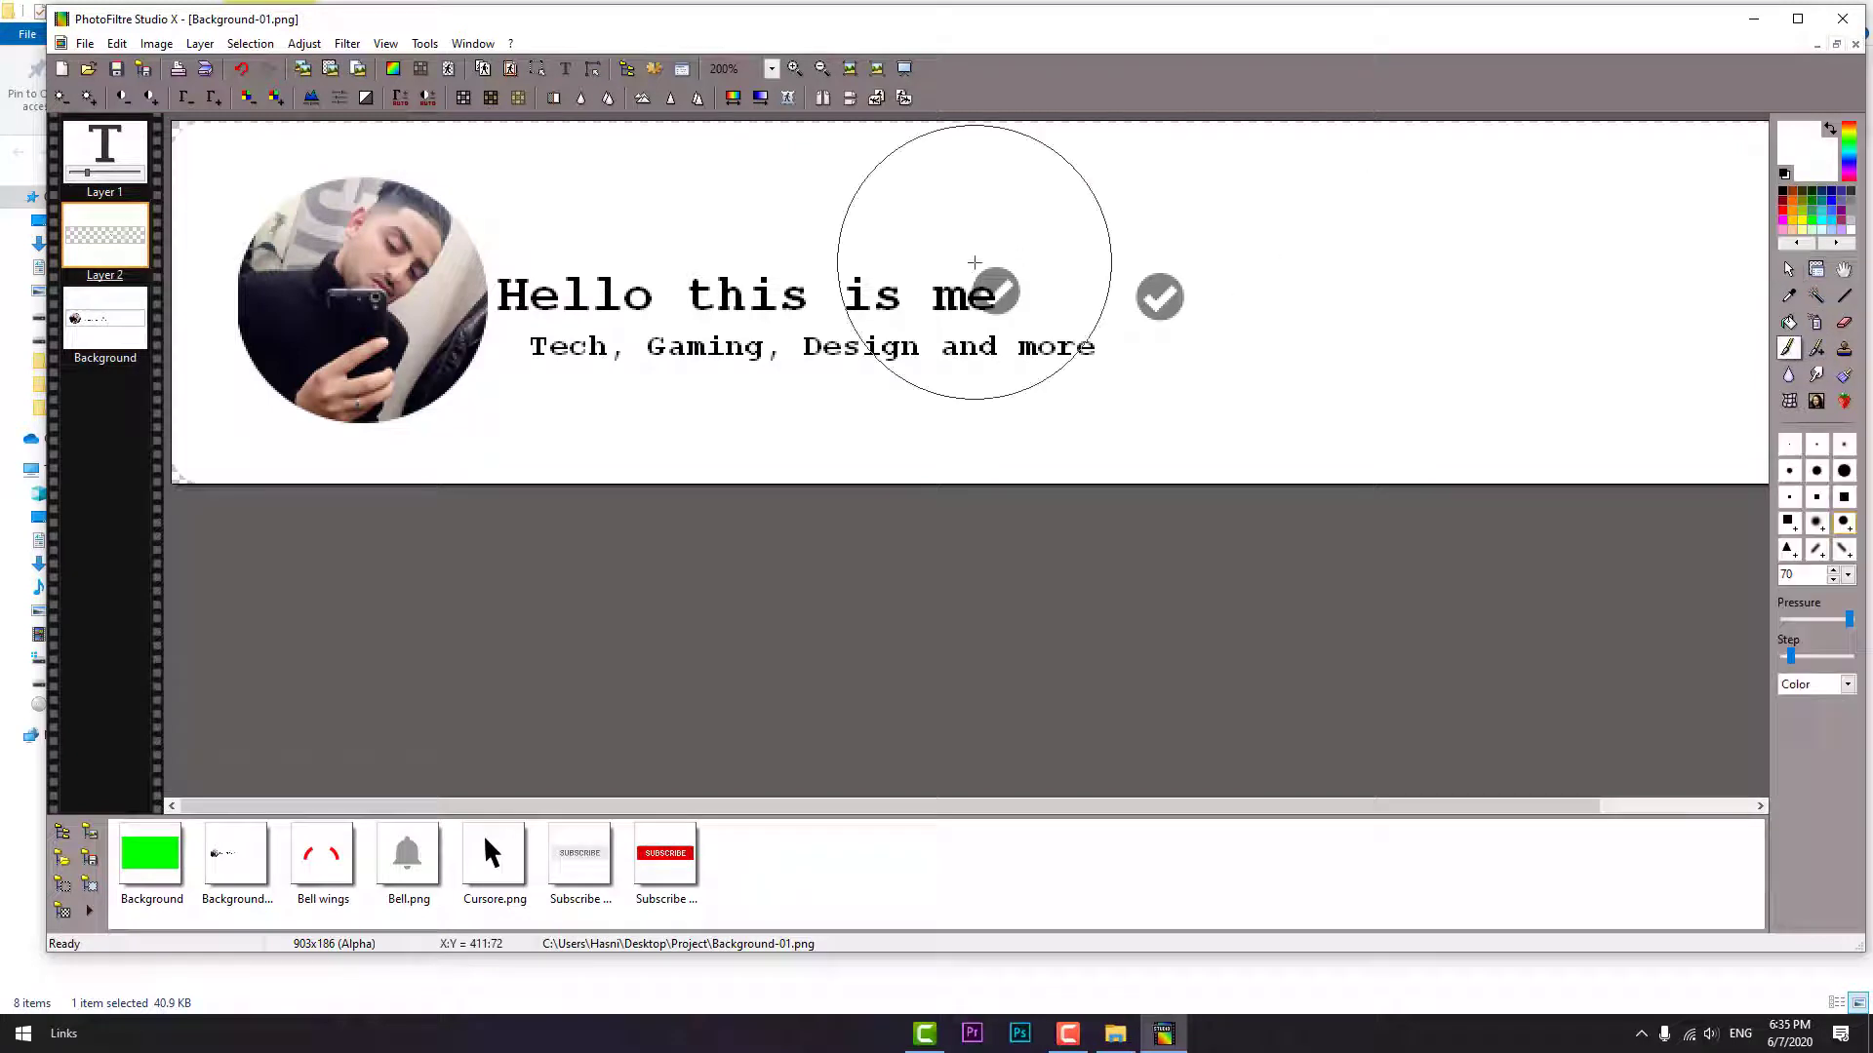
pyautogui.click(974, 262)
pyautogui.click(241, 70)
pyautogui.click(1841, 472)
pyautogui.moveTo(991, 283); pyautogui.dragTo(1008, 313)
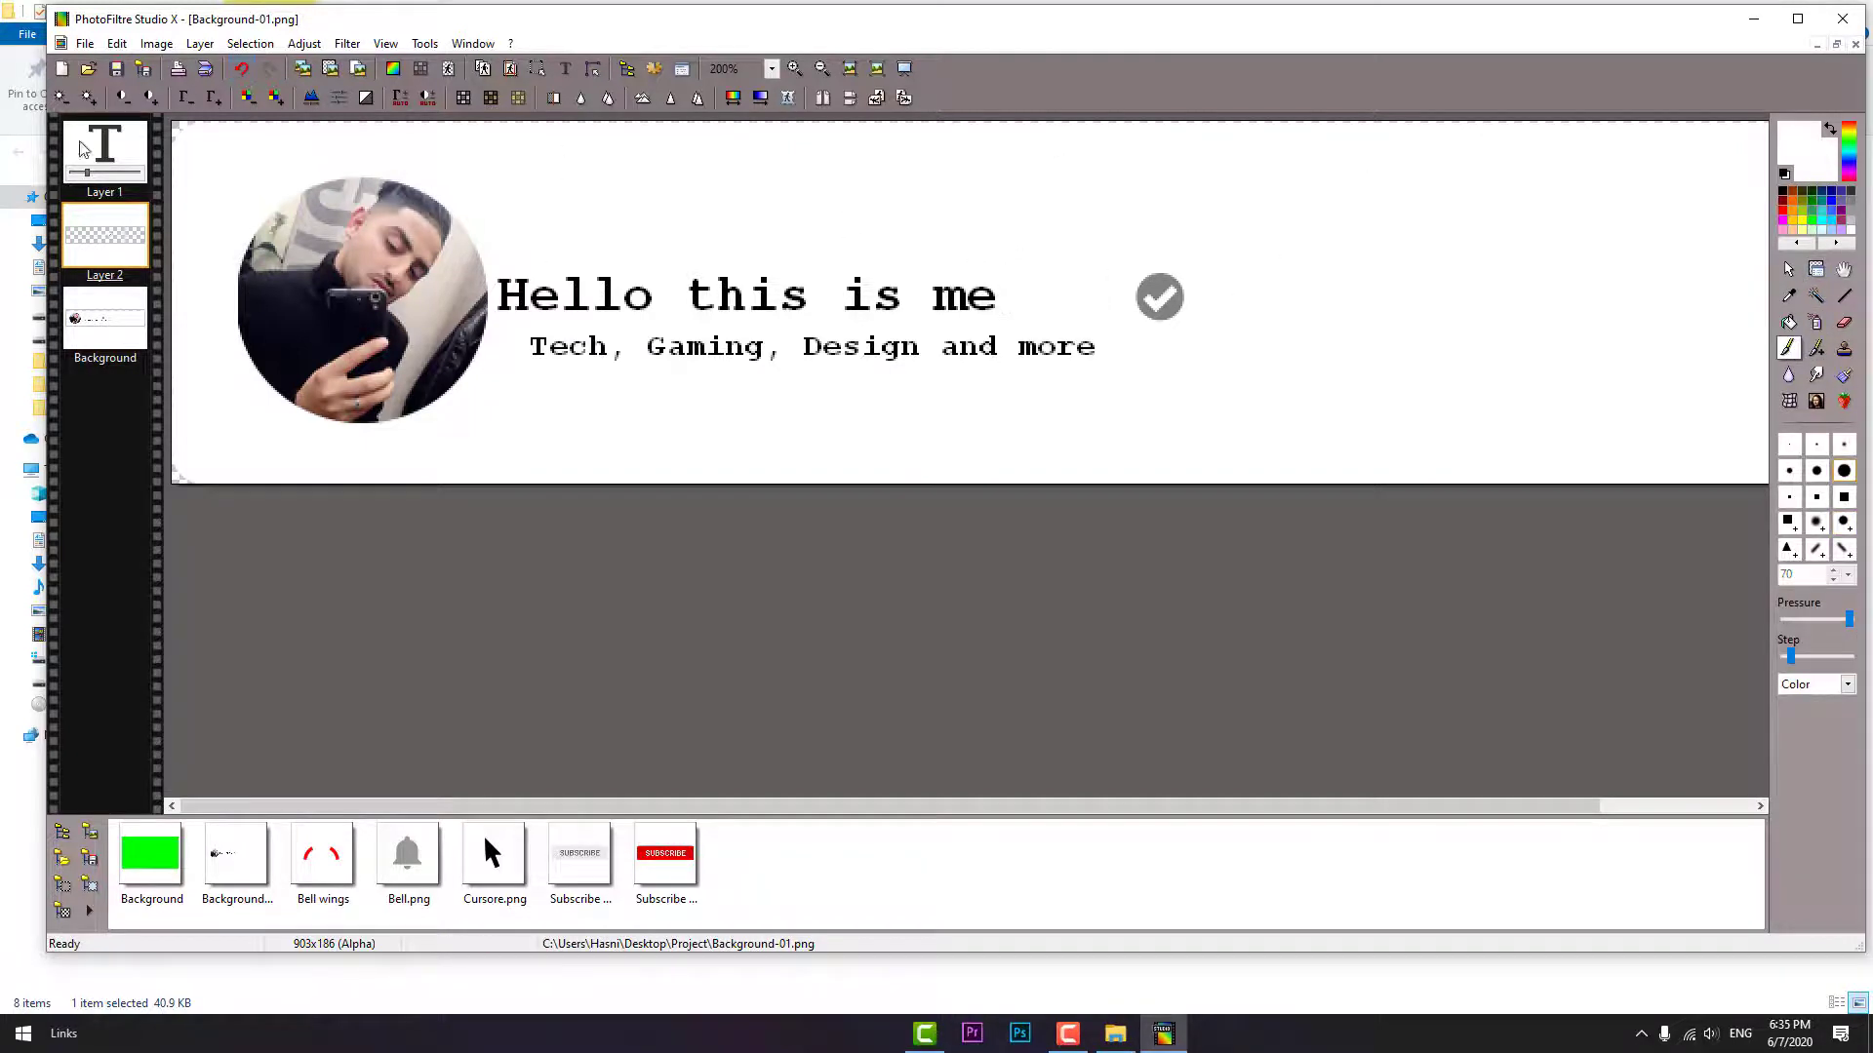
# Step: Move the copied check mark right behind the "Hello this is me" text
pyautogui.click(1815, 269)
pyautogui.moveTo(1159, 297)
pyautogui.mouseDown()
pyautogui.moveTo(986, 286)
pyautogui.moveTo(972, 304)
pyautogui.mouseUp()
pyautogui.click(105, 318)
pyautogui.click(1817, 348)
pyautogui.click(937, 253)
pyautogui.click(1789, 348)
# Step: Add a second text layer reading "and this is an example guys"
pyautogui.click(564, 68)
pyautogui.moveTo(856, 509); pyautogui.dragTo(2, 1036)
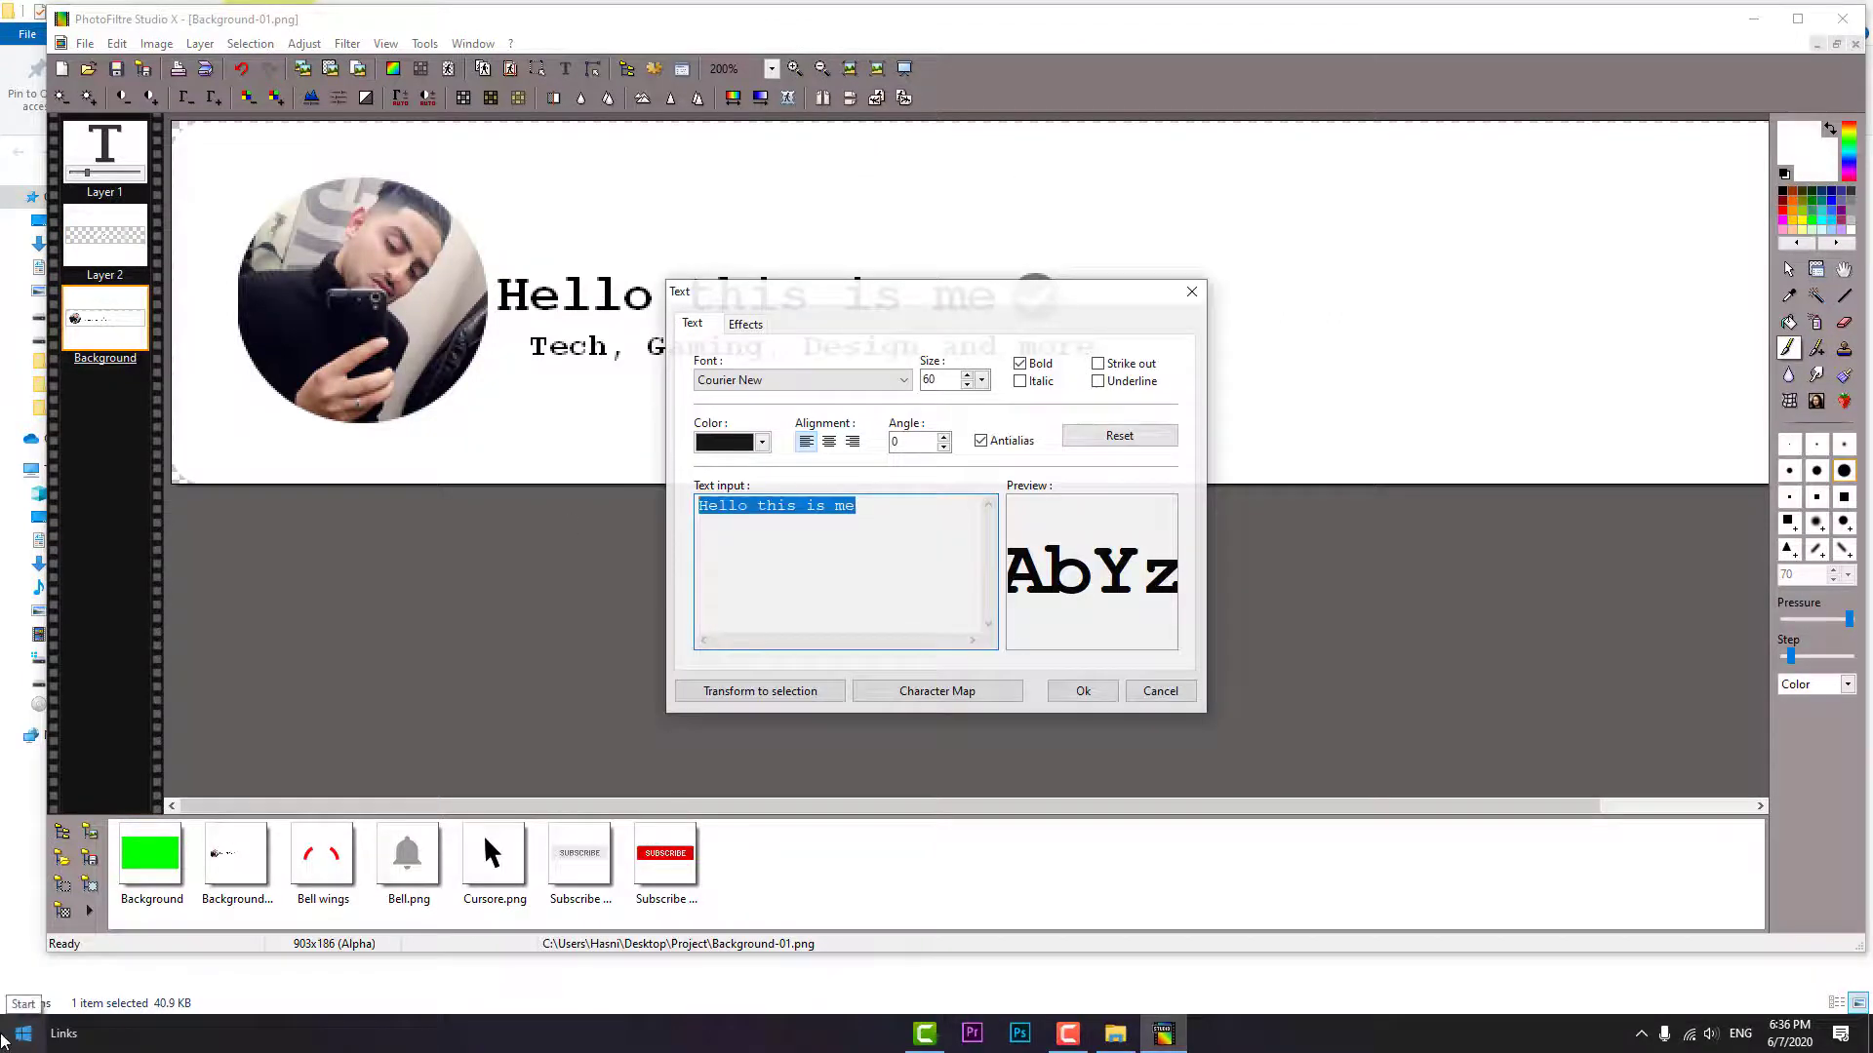
pyautogui.write('and this is an exampl')
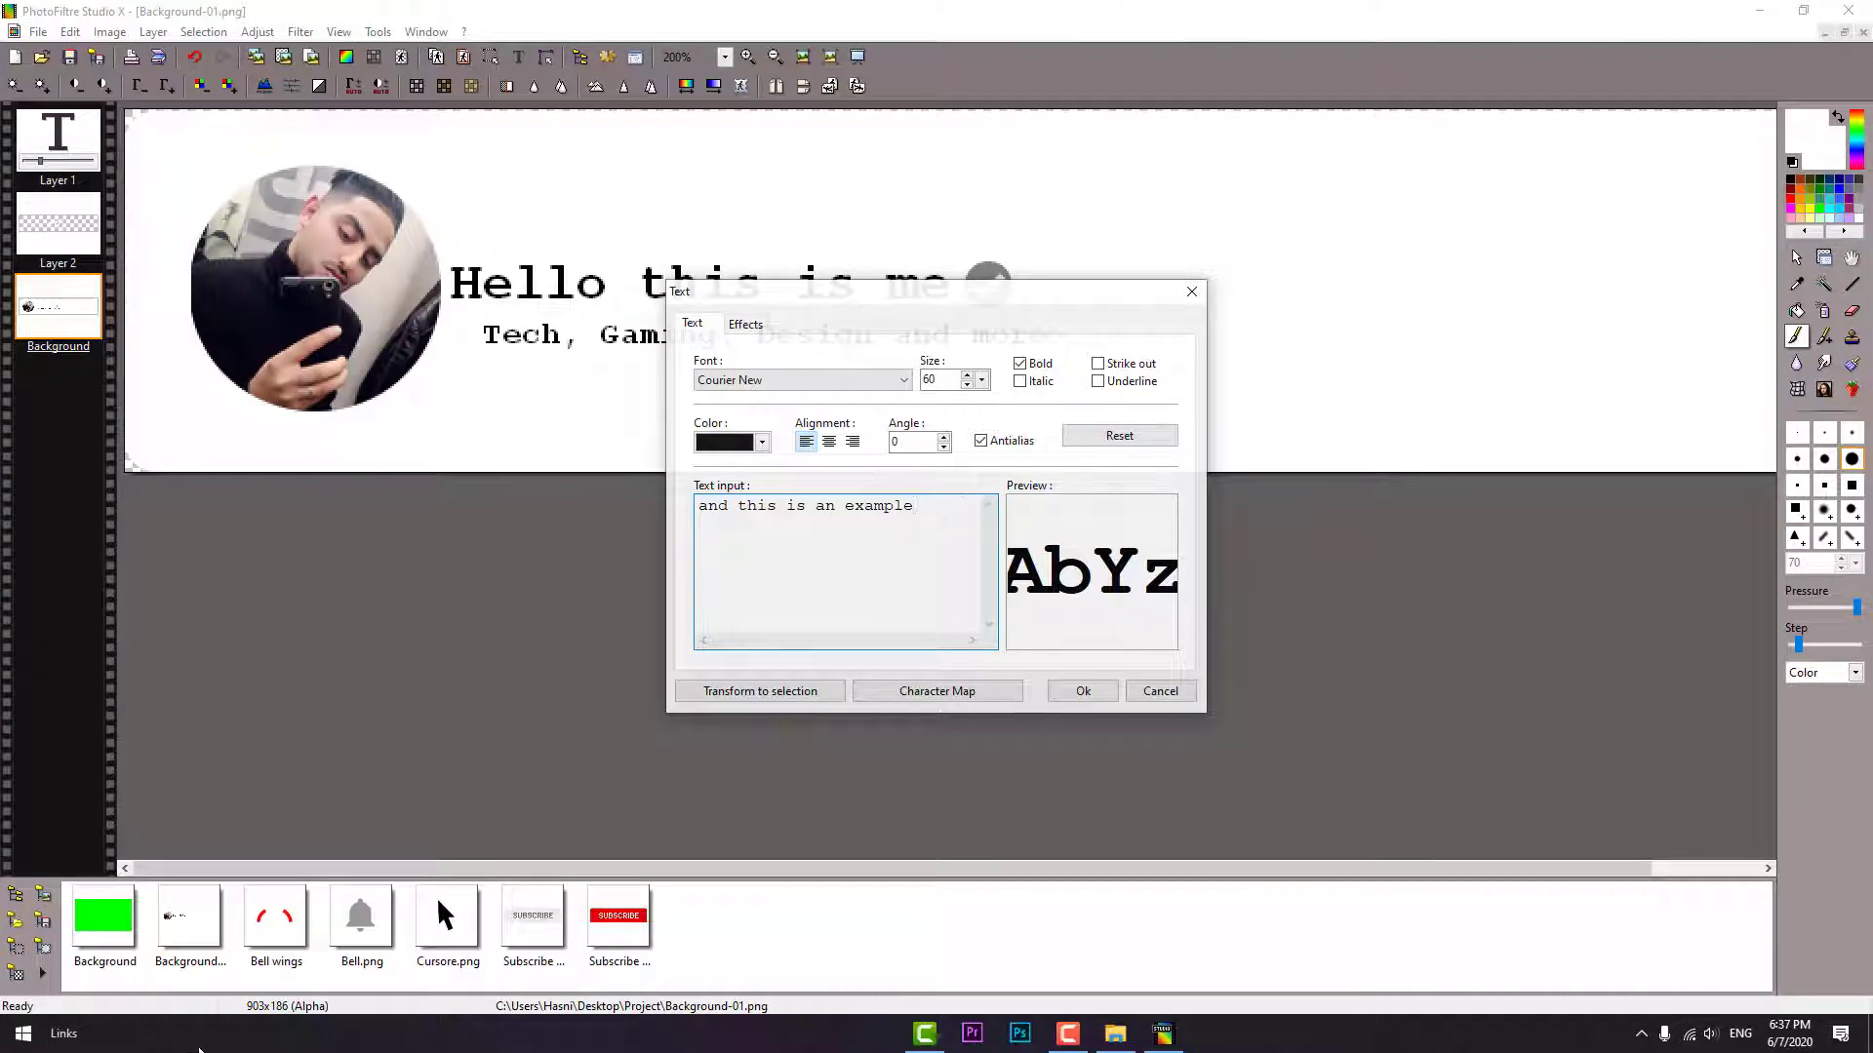
pyautogui.write('e guys')
pyautogui.click(1073, 696)
# Step: Scale the second text layer down and place it just below the old tagline
pyautogui.rightClick(1111, 265)
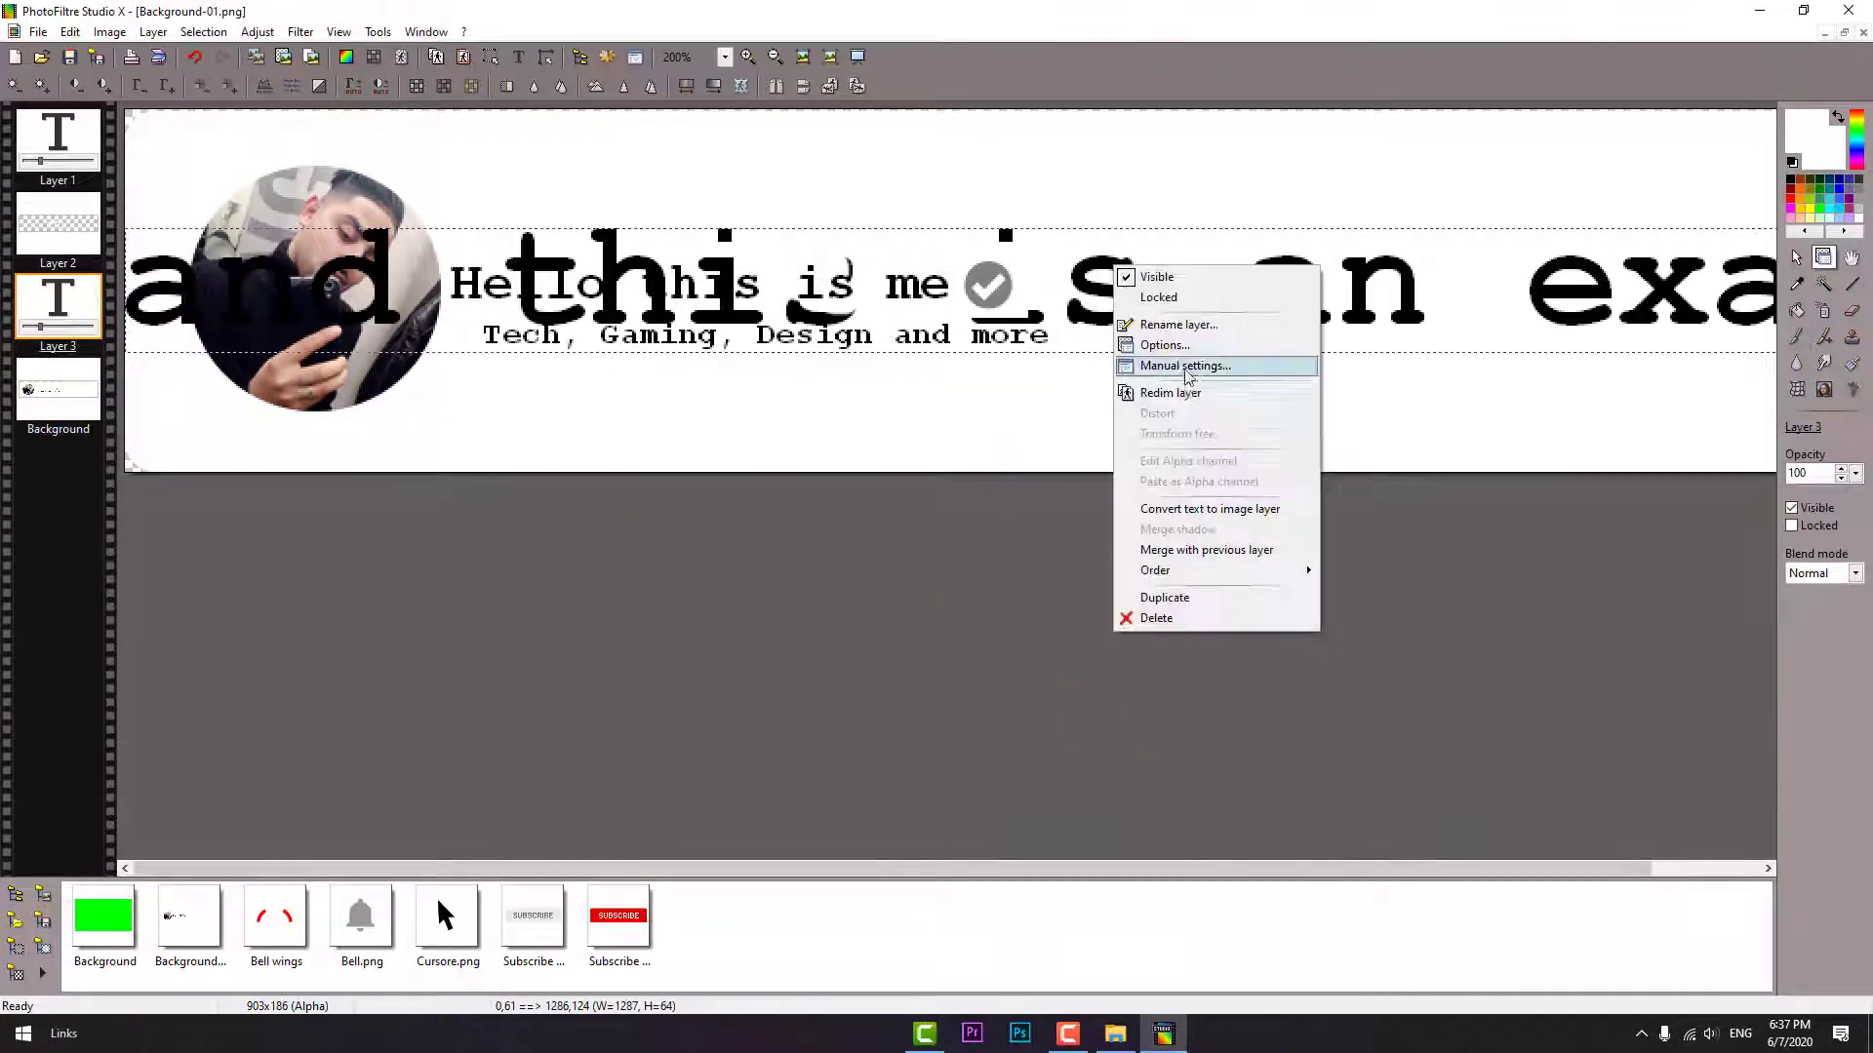
pyautogui.click(1187, 391)
pyautogui.moveTo(1385, 230); pyautogui.dragTo(532, 336)
pyautogui.moveTo(519, 347); pyautogui.dragTo(921, 372)
pyautogui.moveTo(841, 360); pyautogui.dragTo(1046, 380)
pyautogui.doubleClick(912, 368)
pyautogui.click(546, 291)
pyautogui.click(525, 279)
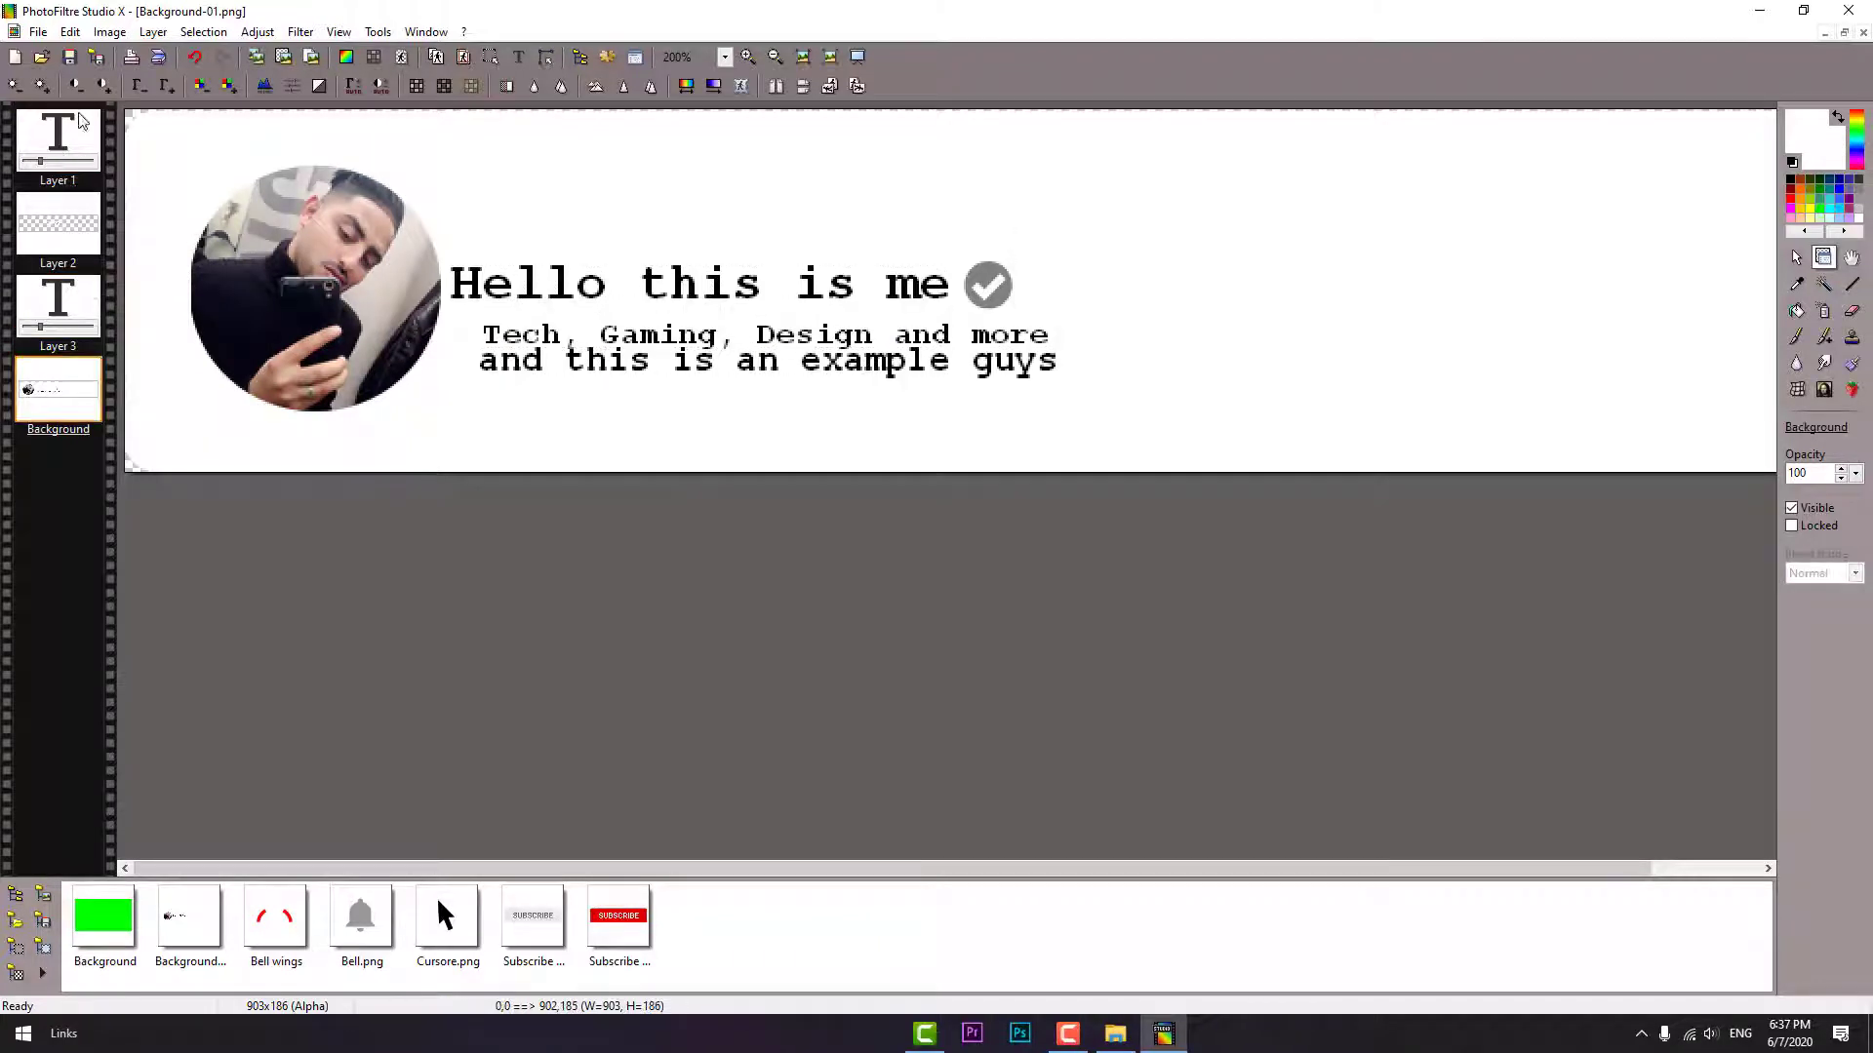
# Step: Change the font of the "Hello this is me" text to a bold sans-serif typeface
pyautogui.doubleClick(63, 137)
pyautogui.click(838, 379)
pyautogui.click(839, 414)
pyautogui.click(1081, 692)
# Step: Resize the restyled "Hello this is me" text and reposition it beside the avatar
pyautogui.click(759, 287)
pyautogui.moveTo(683, 293)
pyautogui.mouseDown()
pyautogui.moveTo(704, 291)
pyautogui.moveTo(669, 290)
pyautogui.mouseUp()
pyautogui.rightClick(704, 290)
pyautogui.click(772, 417)
pyautogui.click(651, 328)
pyautogui.moveTo(617, 364)
pyautogui.mouseDown()
pyautogui.moveTo(617, 343)
pyautogui.moveTo(614, 358)
pyautogui.mouseUp()
# Step: Paint the old tagline "Tech, Gaming, Design and more" out of the background in white
pyautogui.click(58, 391)
pyautogui.click(1796, 336)
pyautogui.moveTo(1044, 336)
pyautogui.mouseDown()
pyautogui.moveTo(626, 346)
pyautogui.moveTo(696, 338)
pyautogui.mouseUp()
pyautogui.moveTo(821, 326)
pyautogui.mouseDown()
pyautogui.moveTo(944, 324)
pyautogui.moveTo(883, 343)
pyautogui.mouseUp()
# Step: Align the two text lines under each other beside the avatar and move the check mark next to the first line
pyautogui.click(1823, 258)
pyautogui.click(602, 294)
pyautogui.moveTo(585, 298); pyautogui.dragTo(581, 312)
pyautogui.moveTo(968, 294)
pyautogui.mouseDown()
pyautogui.moveTo(780, 310)
pyautogui.moveTo(832, 356)
pyautogui.moveTo(809, 317)
pyautogui.mouseUp()
pyautogui.click(807, 317)
pyautogui.moveTo(682, 348); pyautogui.dragTo(680, 353)
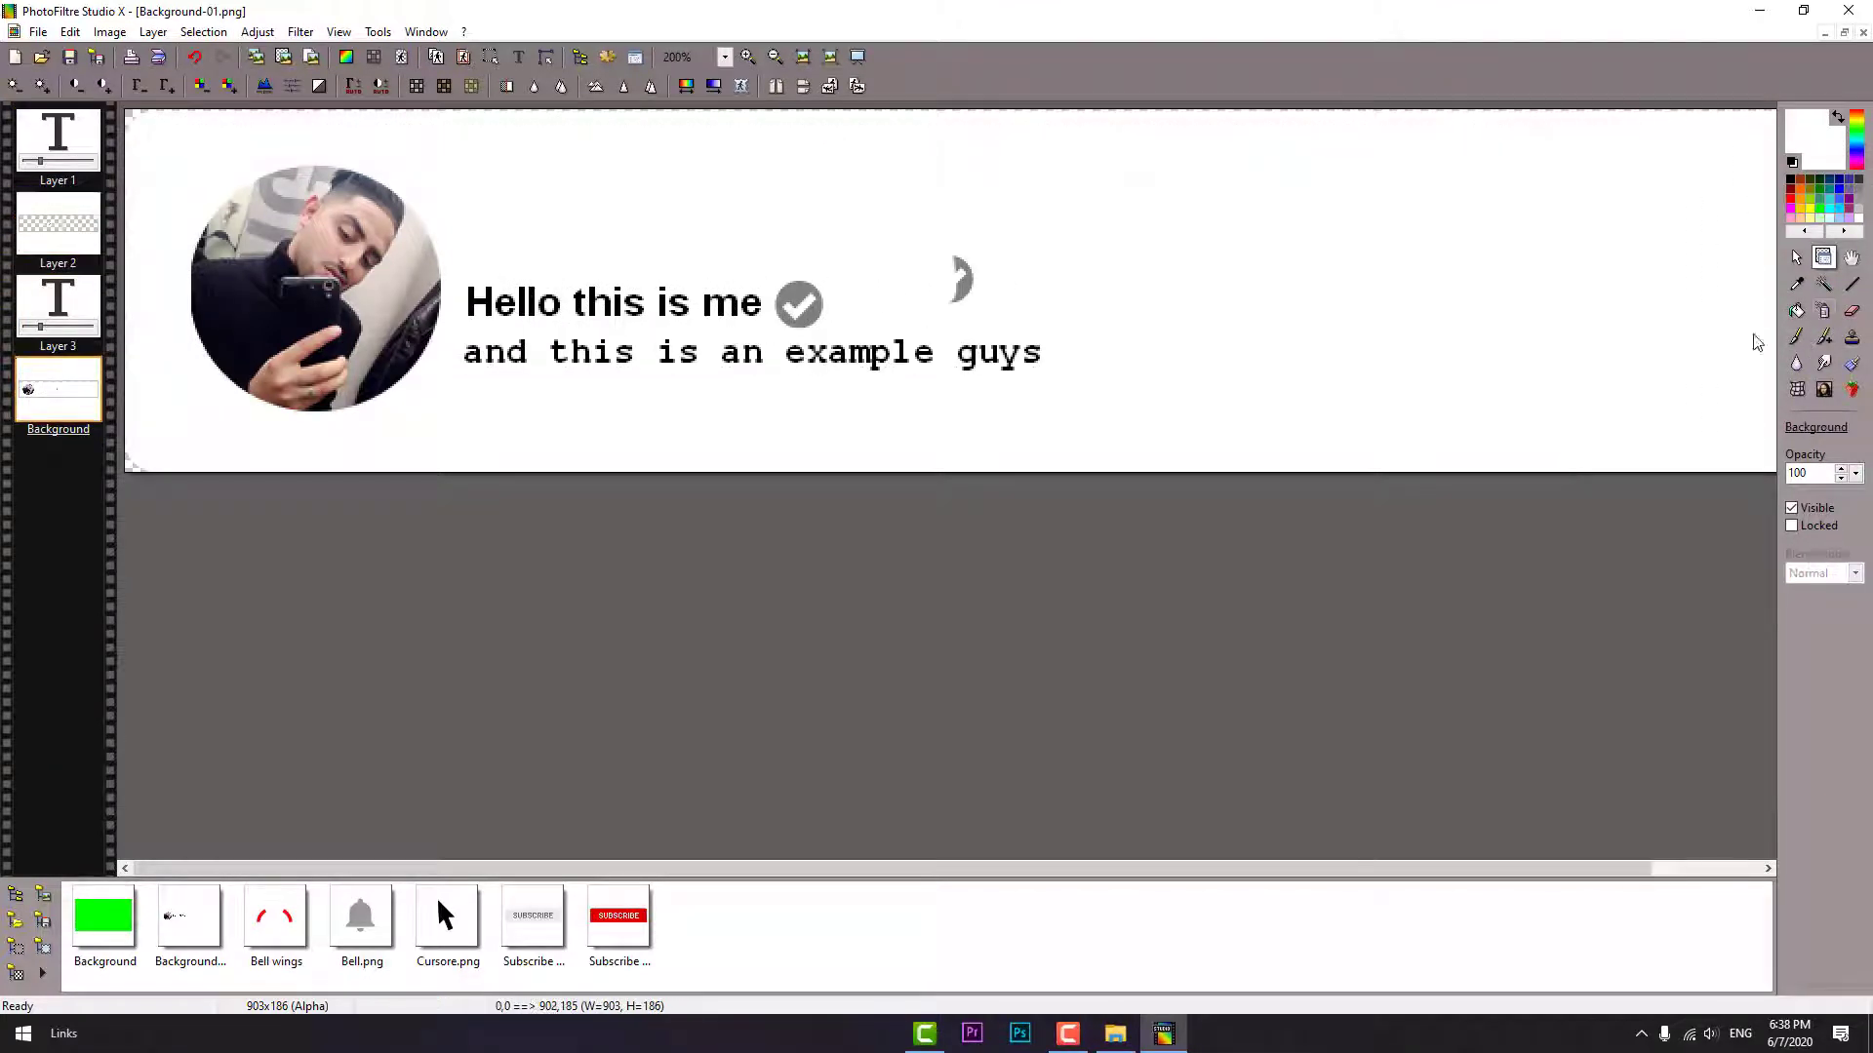
# Step: Paint out the leftover check mark fragment on the background and nudge the copied check mark slightly away from the text
pyautogui.click(58, 390)
pyautogui.click(1795, 335)
pyautogui.moveTo(969, 254); pyautogui.dragTo(952, 297)
pyautogui.click(1823, 257)
pyautogui.moveTo(799, 304); pyautogui.dragTo(803, 303)
pyautogui.click(761, 235)
pyautogui.click(858, 56)
pyautogui.click(862, 57)
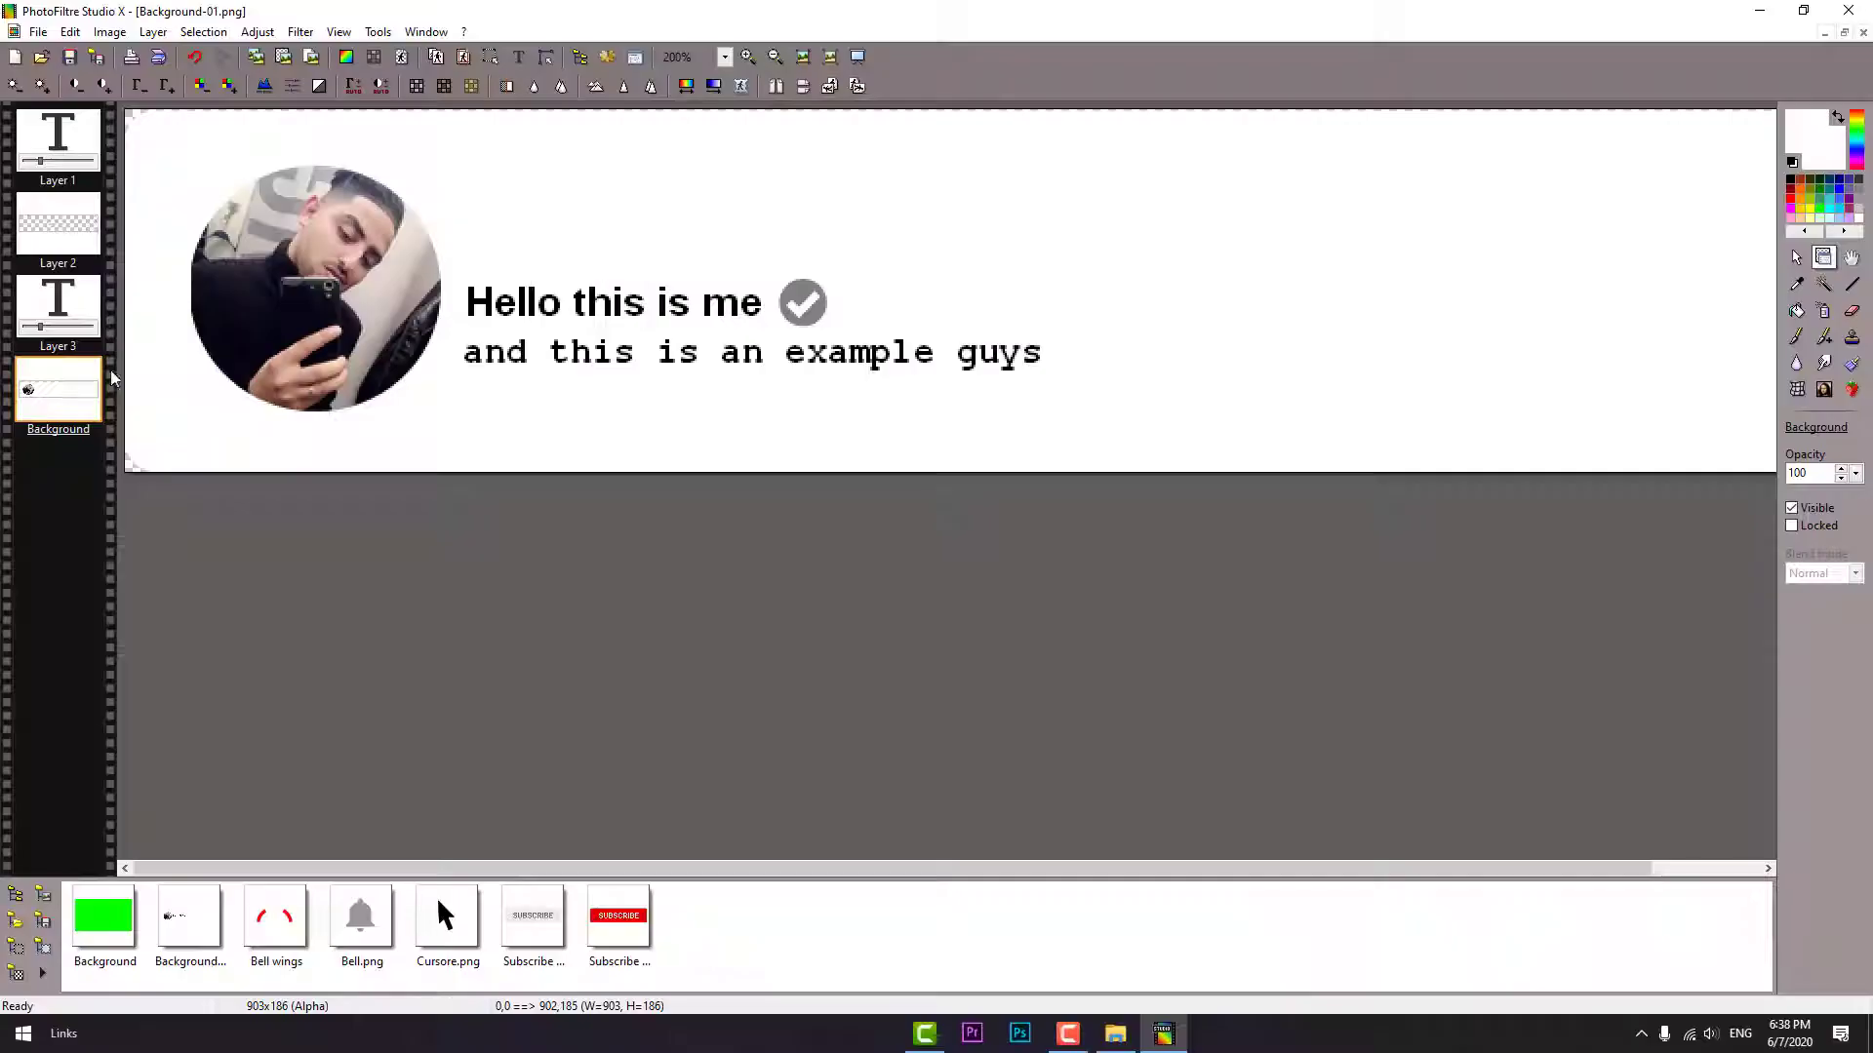
# Step: Open the photo IMG_20191202_121308.jpg from the personal folder on drive D
pyautogui.click(44, 57)
pyautogui.click(430, 433)
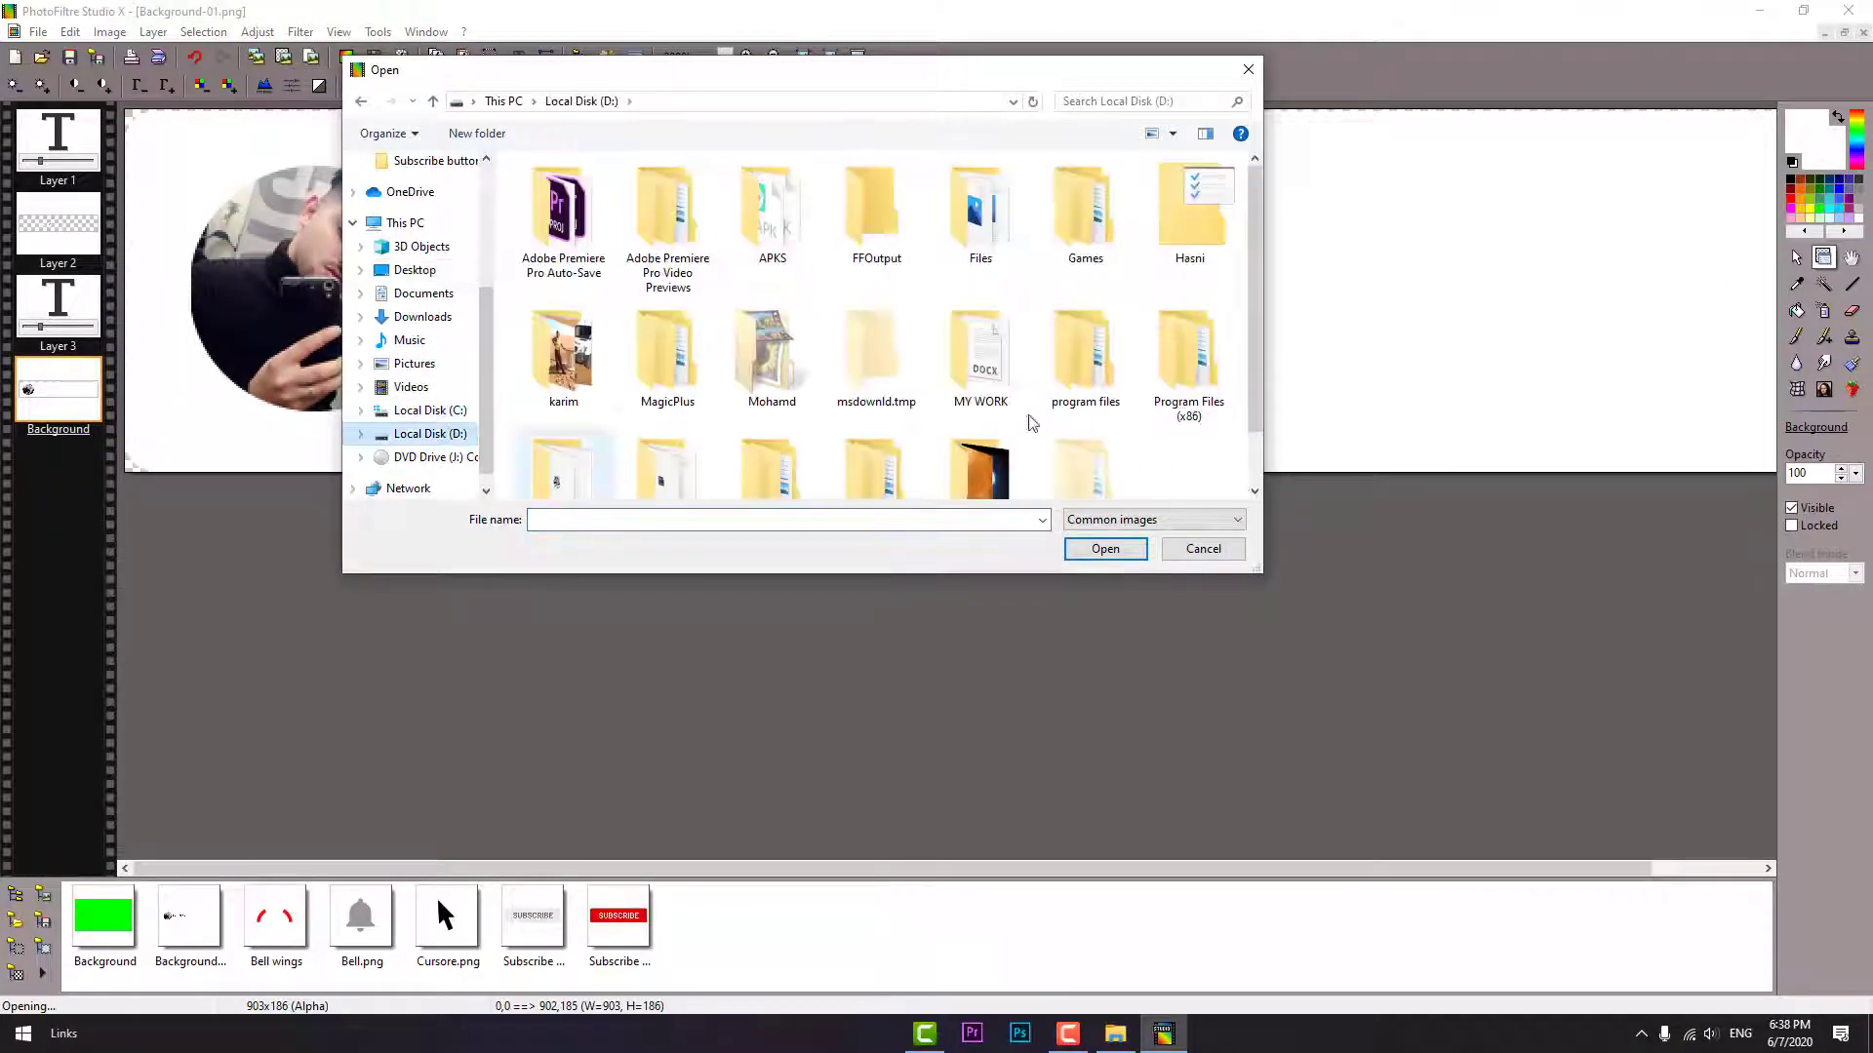
pyautogui.scroll(-1, 1191, 213)
pyautogui.doubleClick(1192, 219)
pyautogui.doubleClick(670, 205)
# Step: Copy a circular area around the portrait with the yellow hood and paste it into the Background-01 banner
pyautogui.click(1797, 261)
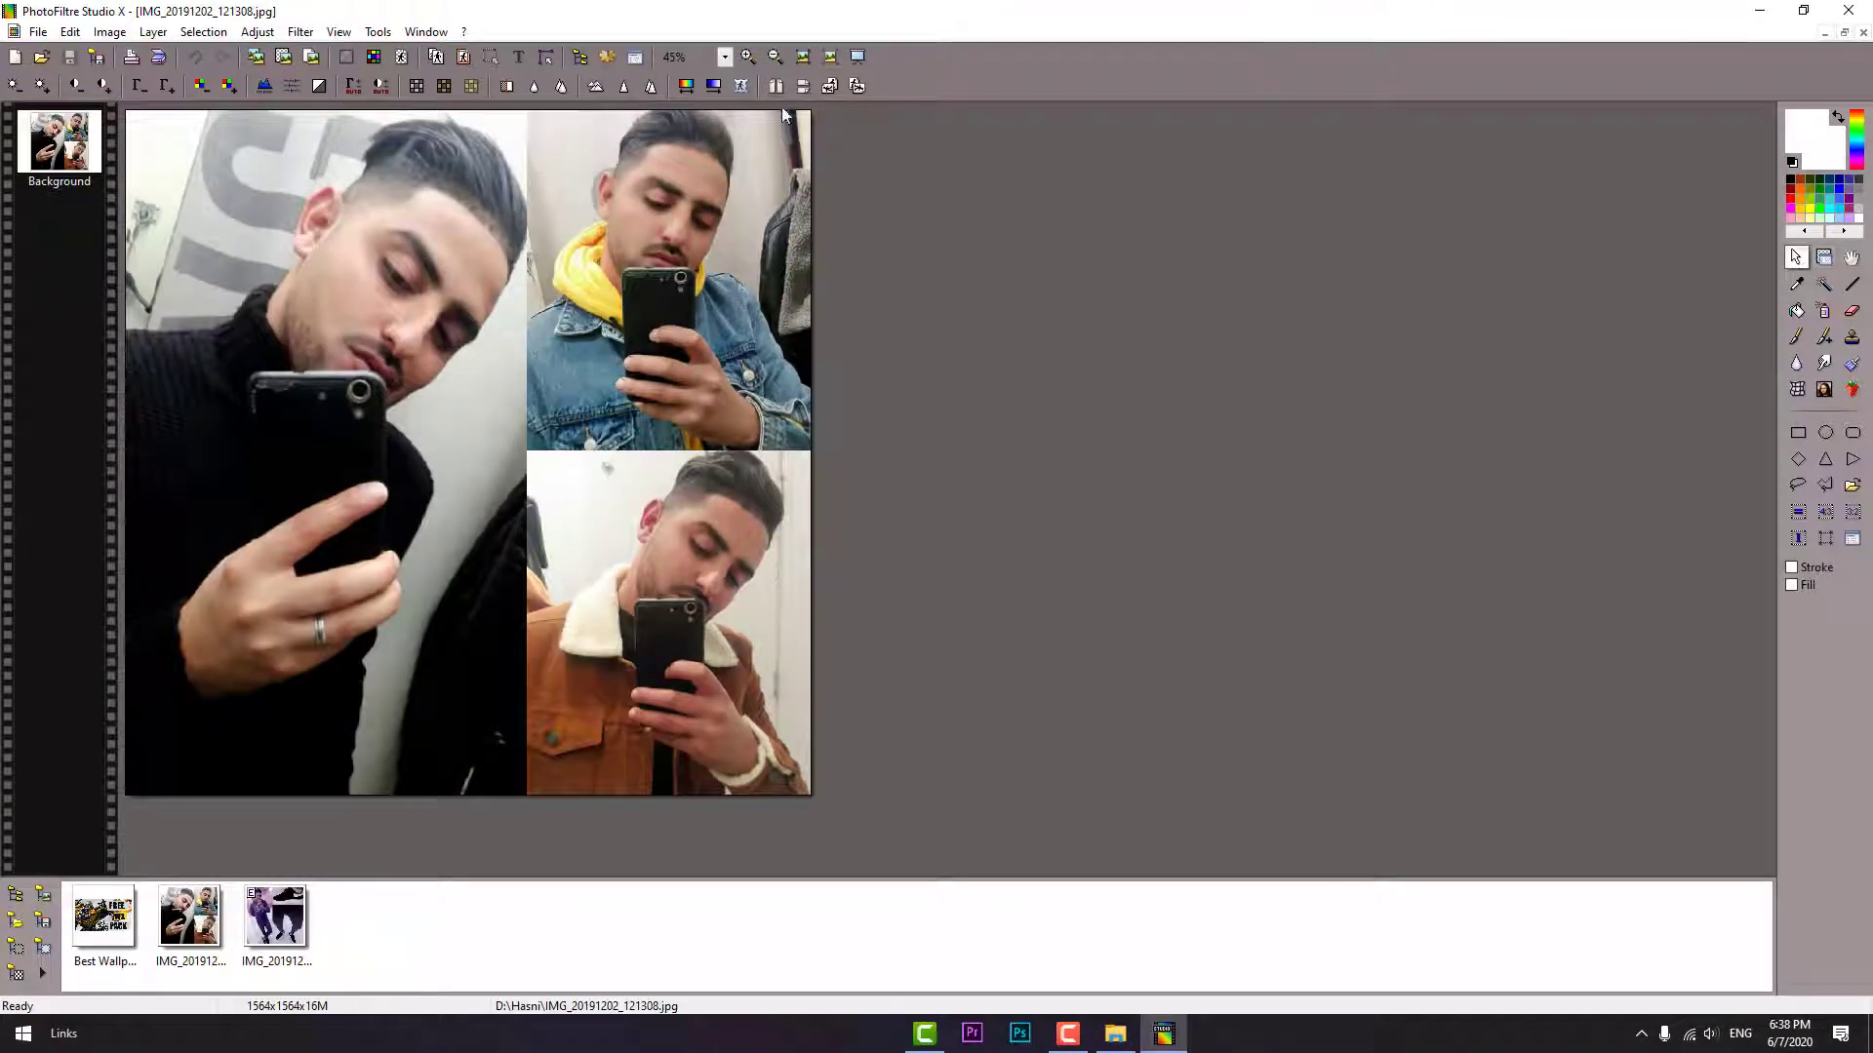
pyautogui.moveTo(554, 112); pyautogui.dragTo(780, 337)
pyautogui.hotkey('ctrl', 'c')
pyautogui.click(423, 33)
pyautogui.click(469, 184)
pyautogui.hotkey('ctrl', 'v')
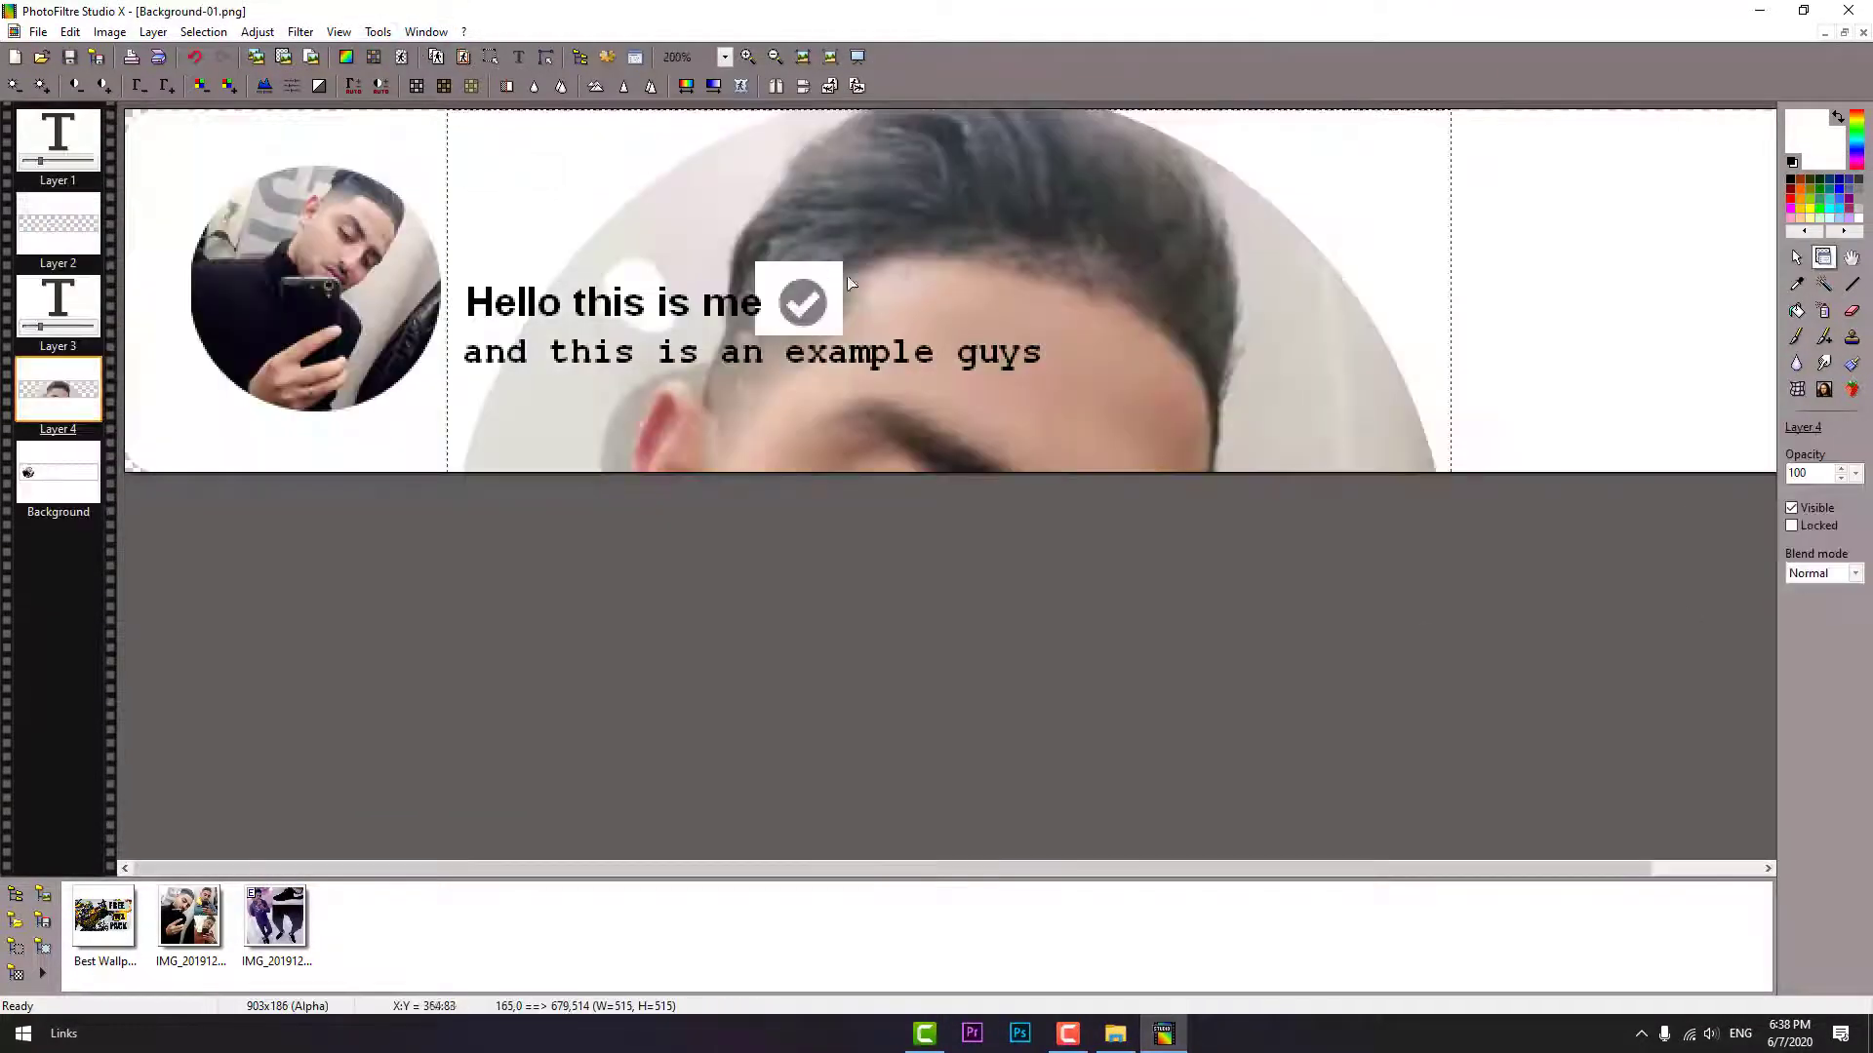
# Step: Shrink the pasted round portrait and move it over the old avatar
pyautogui.moveTo(897, 281); pyautogui.dragTo(1038, 151)
pyautogui.moveTo(1134, 121); pyautogui.dragTo(1024, 234)
pyautogui.moveTo(911, 347); pyautogui.dragTo(301, 285)
pyautogui.moveTo(413, 397); pyautogui.dragTo(445, 427)
pyautogui.moveTo(401, 340); pyautogui.dragTo(401, 335)
# Step: Resize the portrait to 128 x 128 pixels, align it with the avatar position and paint the old avatar out of the background
pyautogui.doubleClick(353, 302)
pyautogui.moveTo(1296, 297); pyautogui.dragTo(1089, 299)
pyautogui.click(1171, 557)
pyautogui.rightClick(366, 258)
pyautogui.click(477, 388)
pyautogui.moveTo(317, 423); pyautogui.dragTo(322, 418)
pyautogui.moveTo(413, 332); pyautogui.dragTo(424, 341)
pyautogui.moveTo(431, 415); pyautogui.dragTo(439, 423)
pyautogui.moveTo(370, 263); pyautogui.dragTo(367, 255)
pyautogui.click(77, 485)
pyautogui.click(1796, 334)
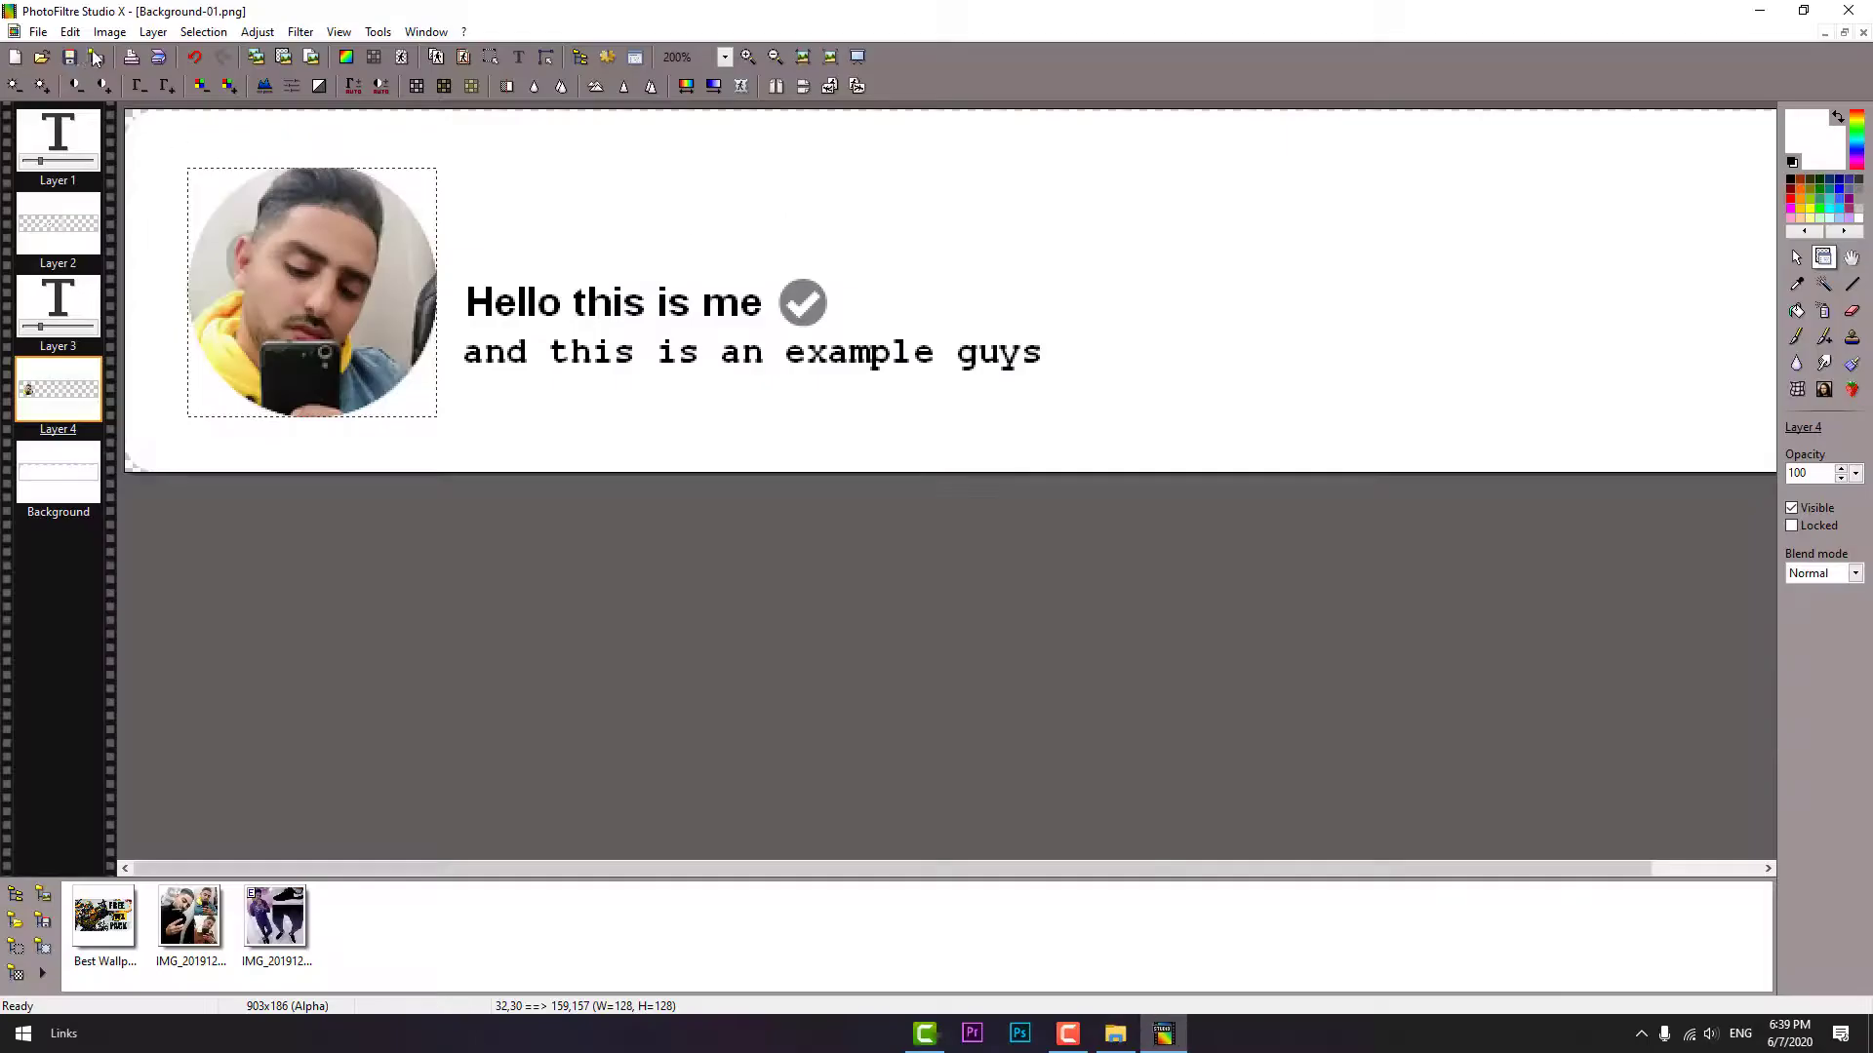
# Step: Save the edited banner as a PNG with filter type None and return to the desktop
pyautogui.click(71, 57)
pyautogui.click(990, 573)
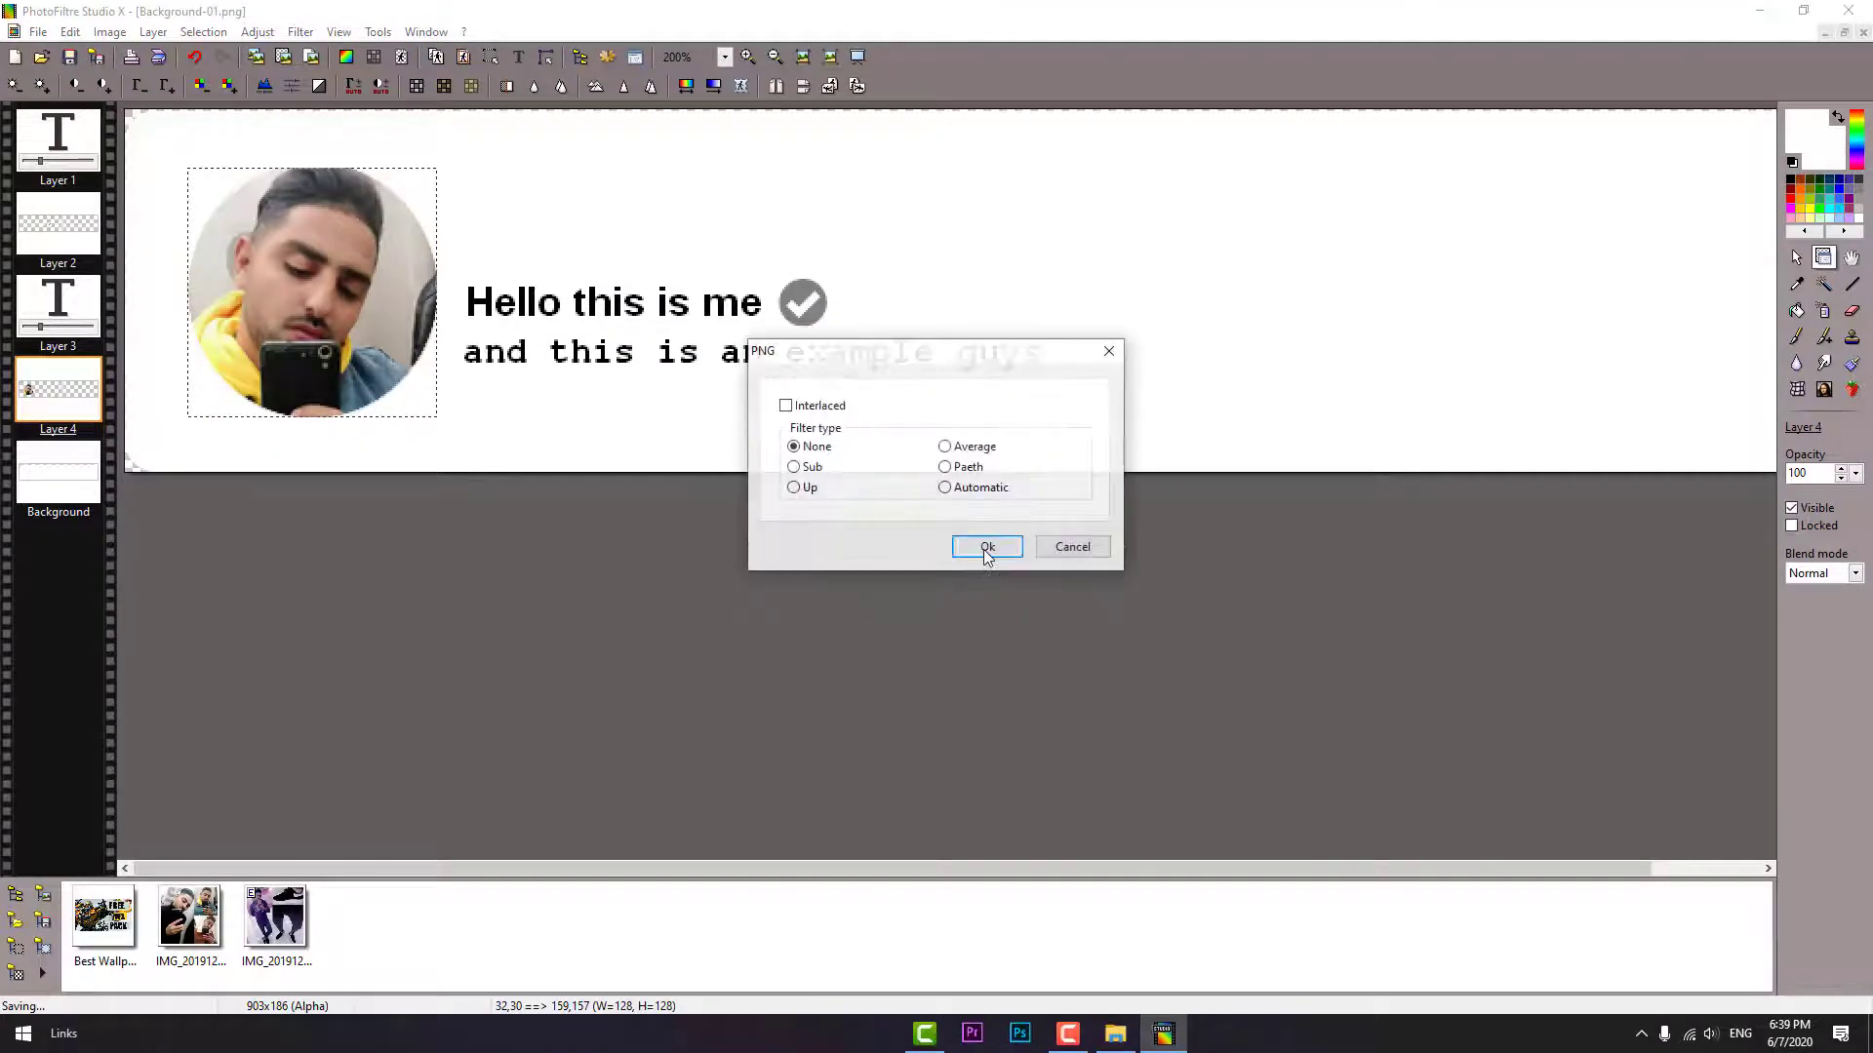
pyautogui.click(991, 553)
pyautogui.click(1759, 11)
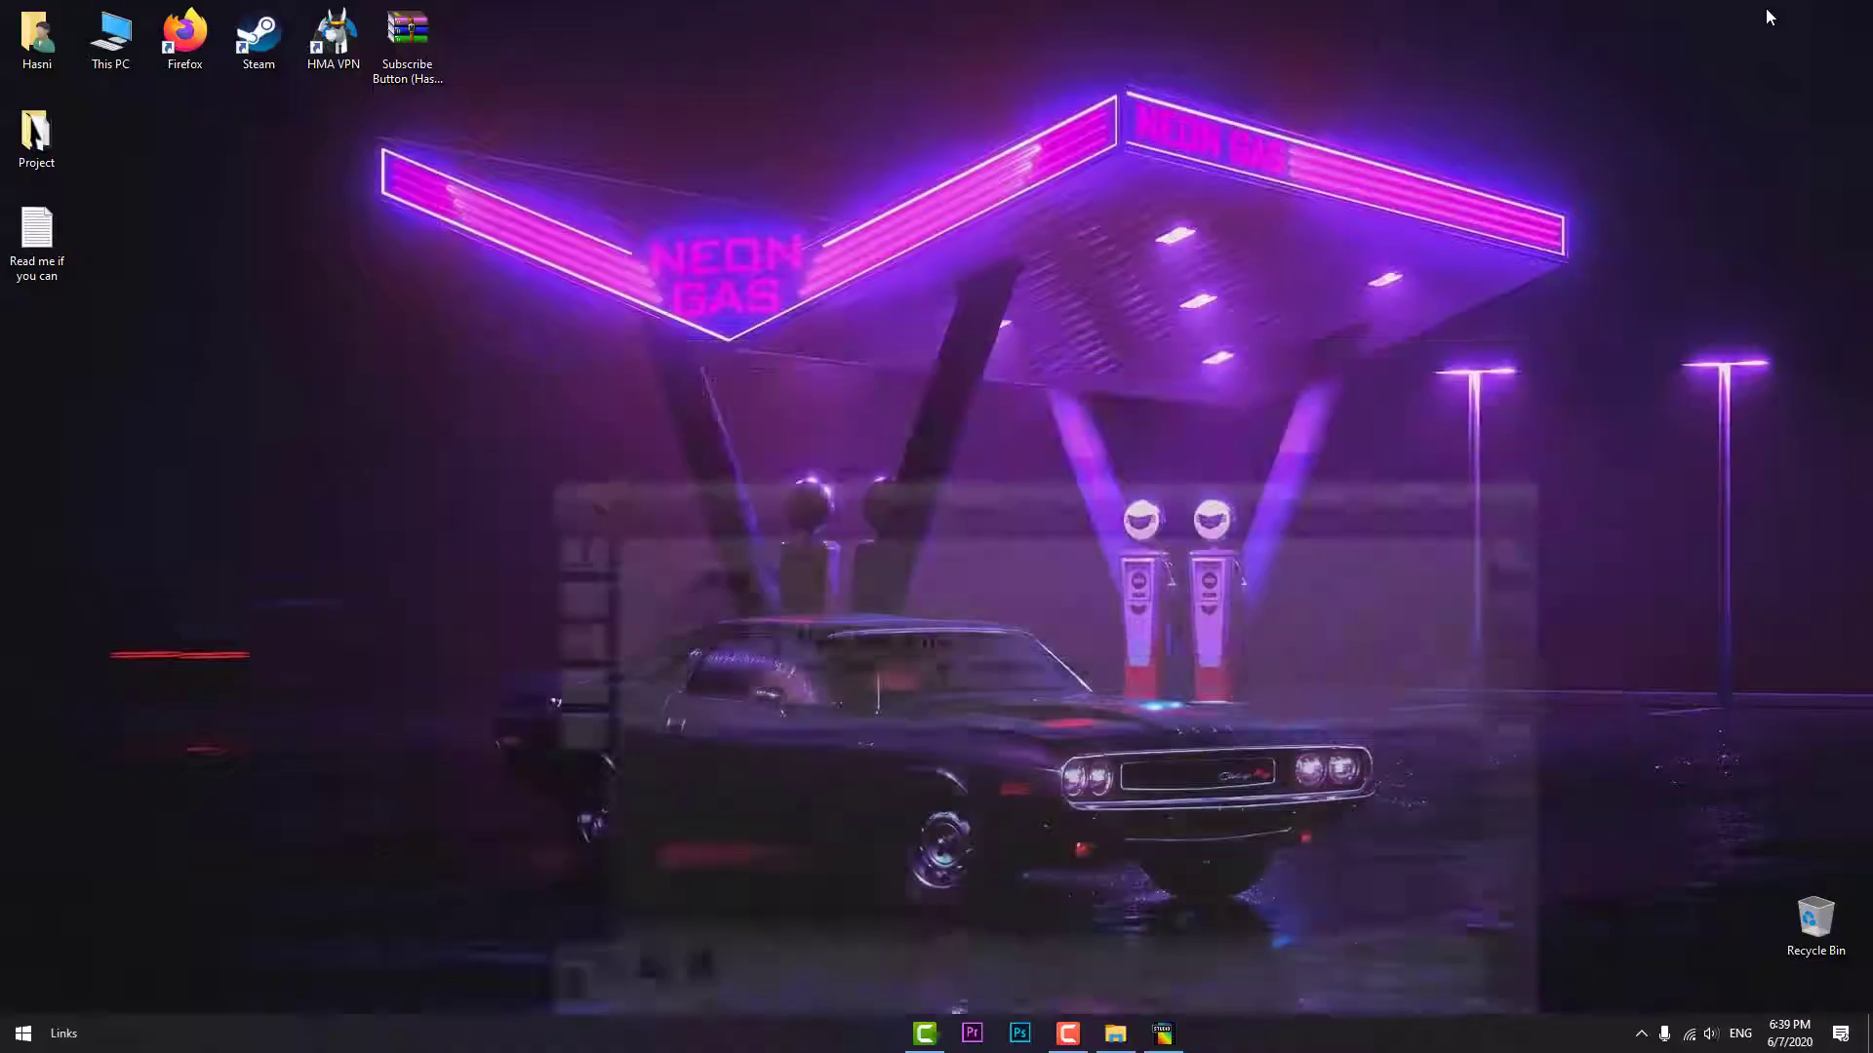
# Step: Open the edited Background-01 image from the Project folder in the photo viewer to check it, and close it again
pyautogui.click(1117, 1035)
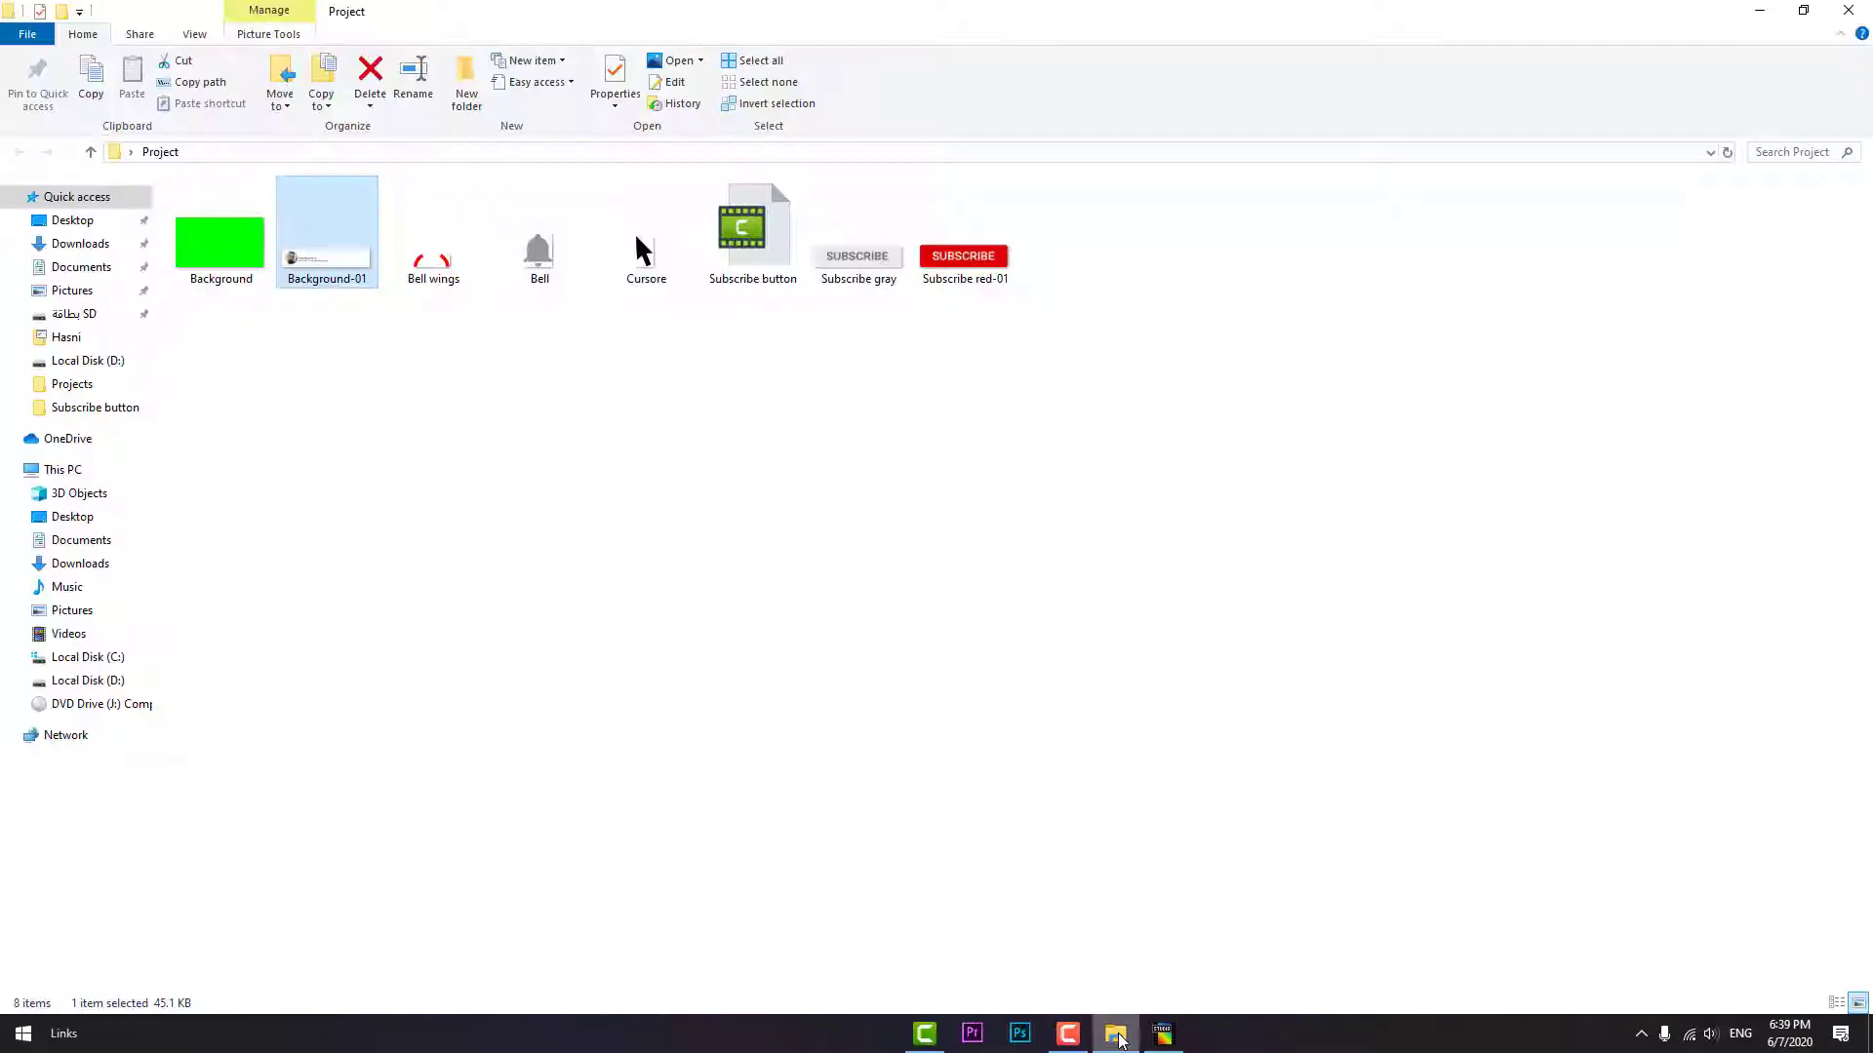
pyautogui.rightClick(324, 246)
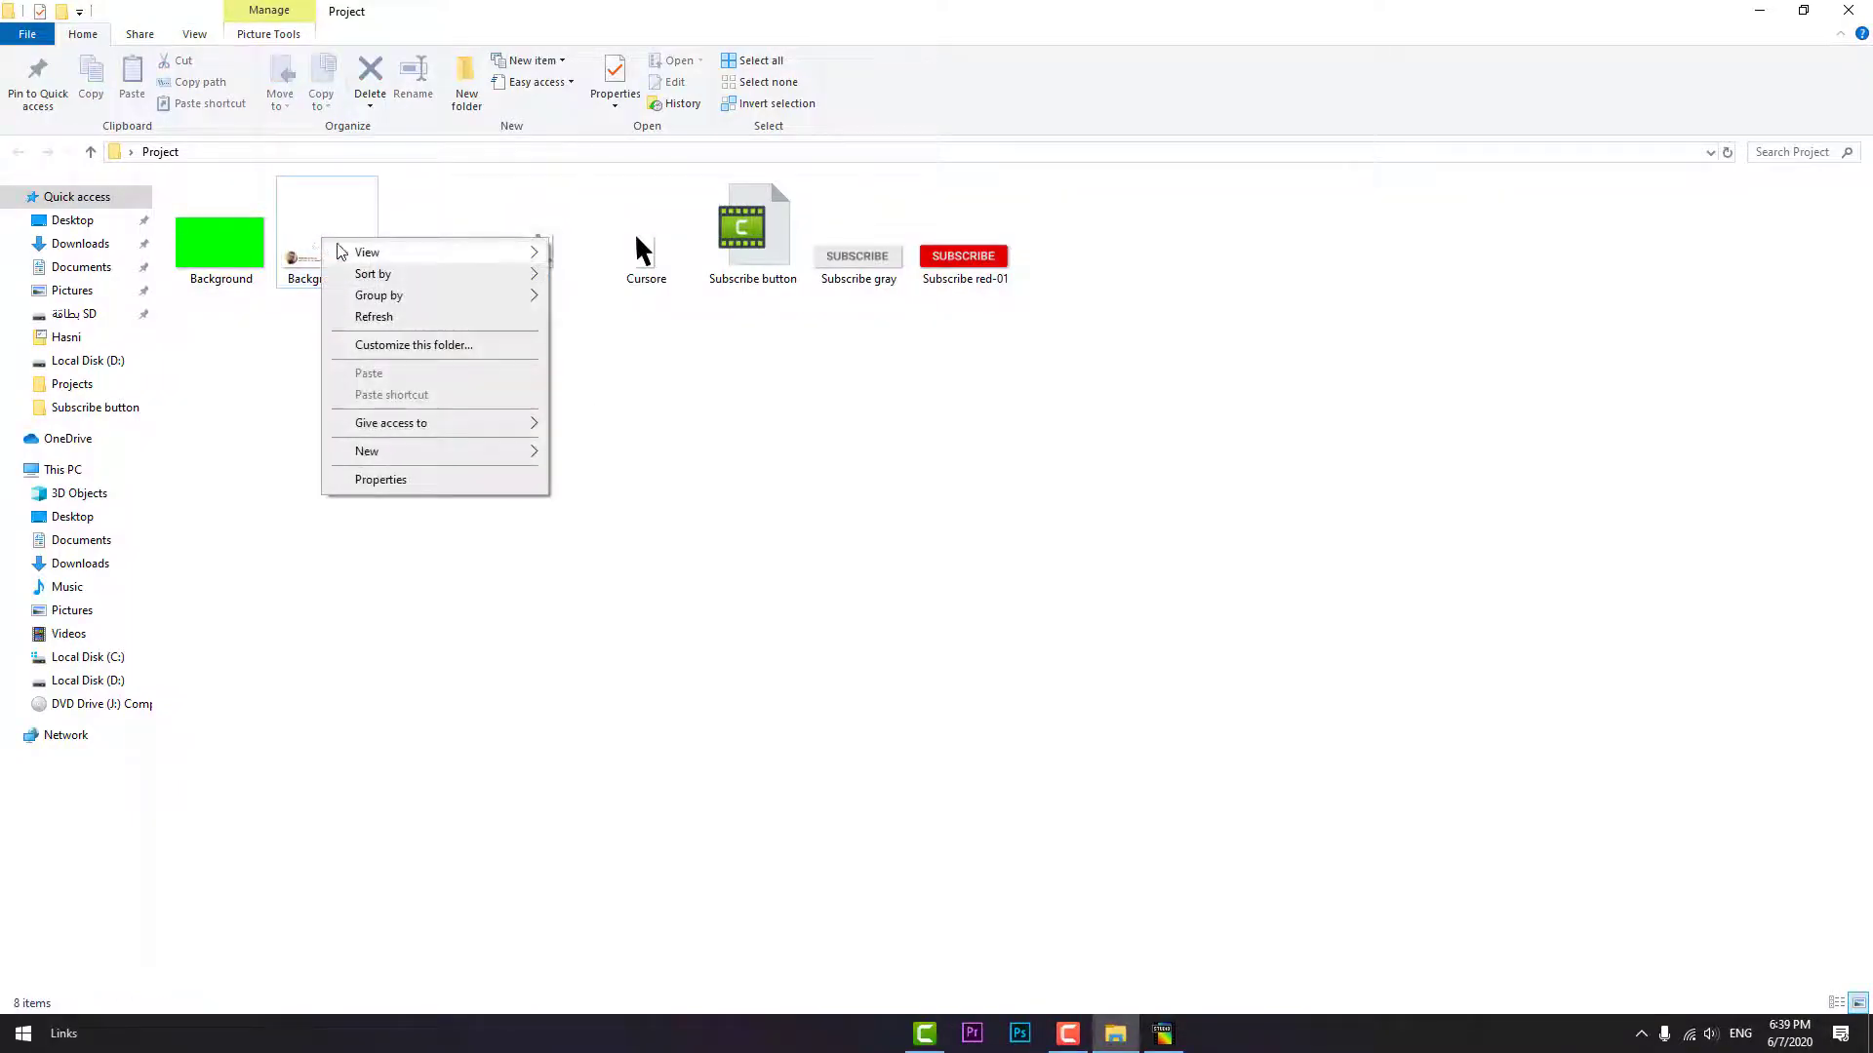
pyautogui.rightClick(325, 242)
pyautogui.click(328, 236)
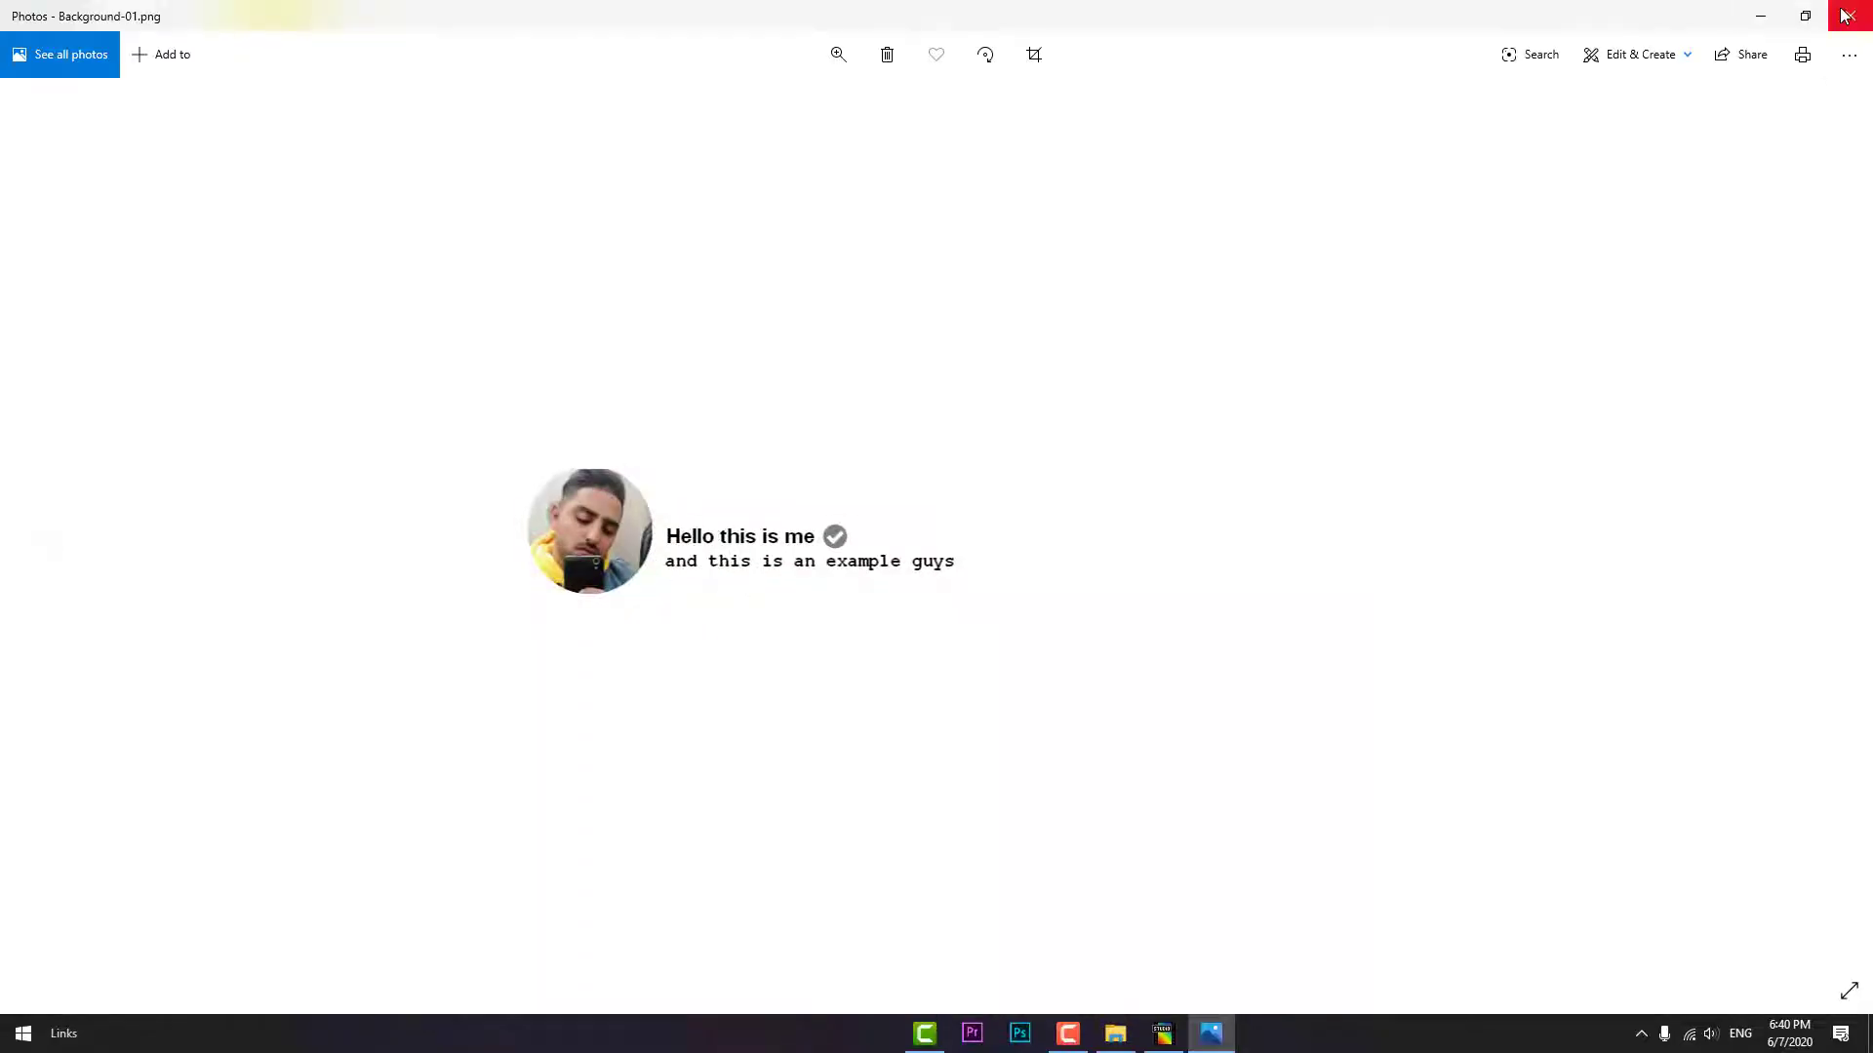
pyautogui.click(1851, 16)
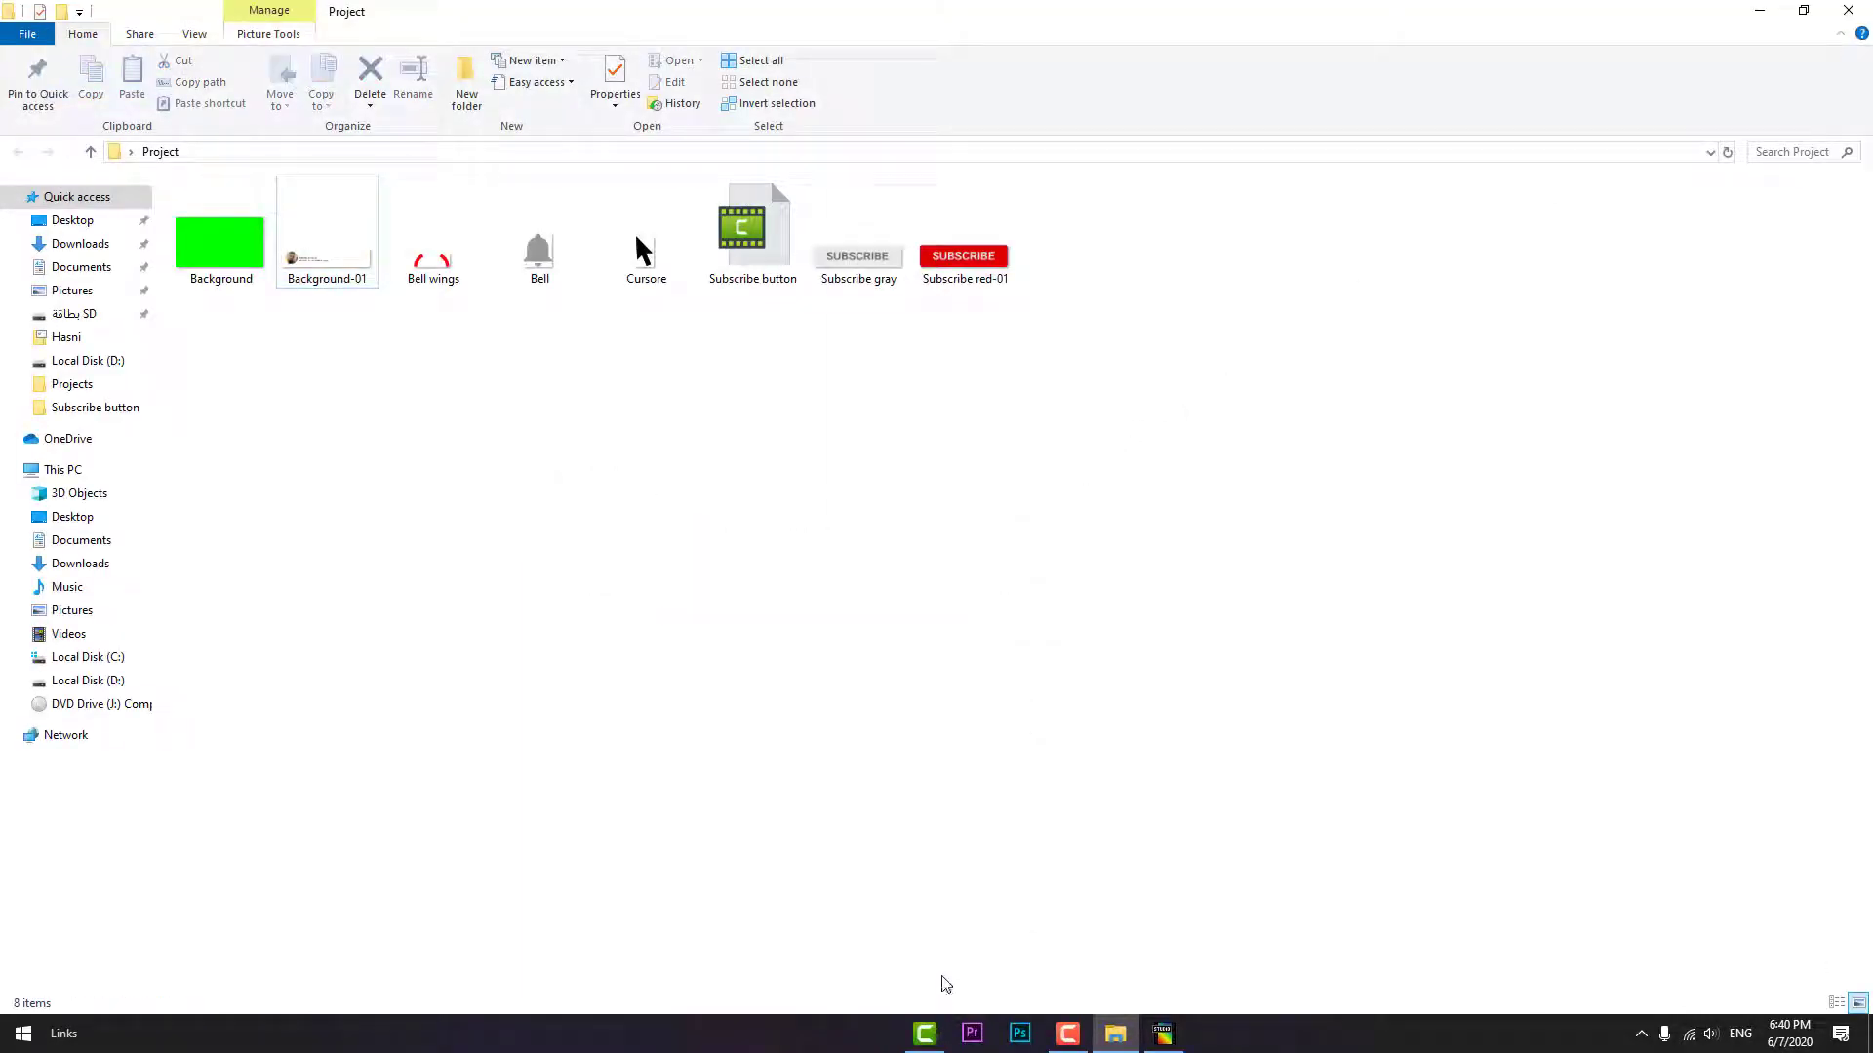
# Step: Switch to Camtasia and start a new project, discarding the changes to the current Subscribe button project
pyautogui.click(926, 1034)
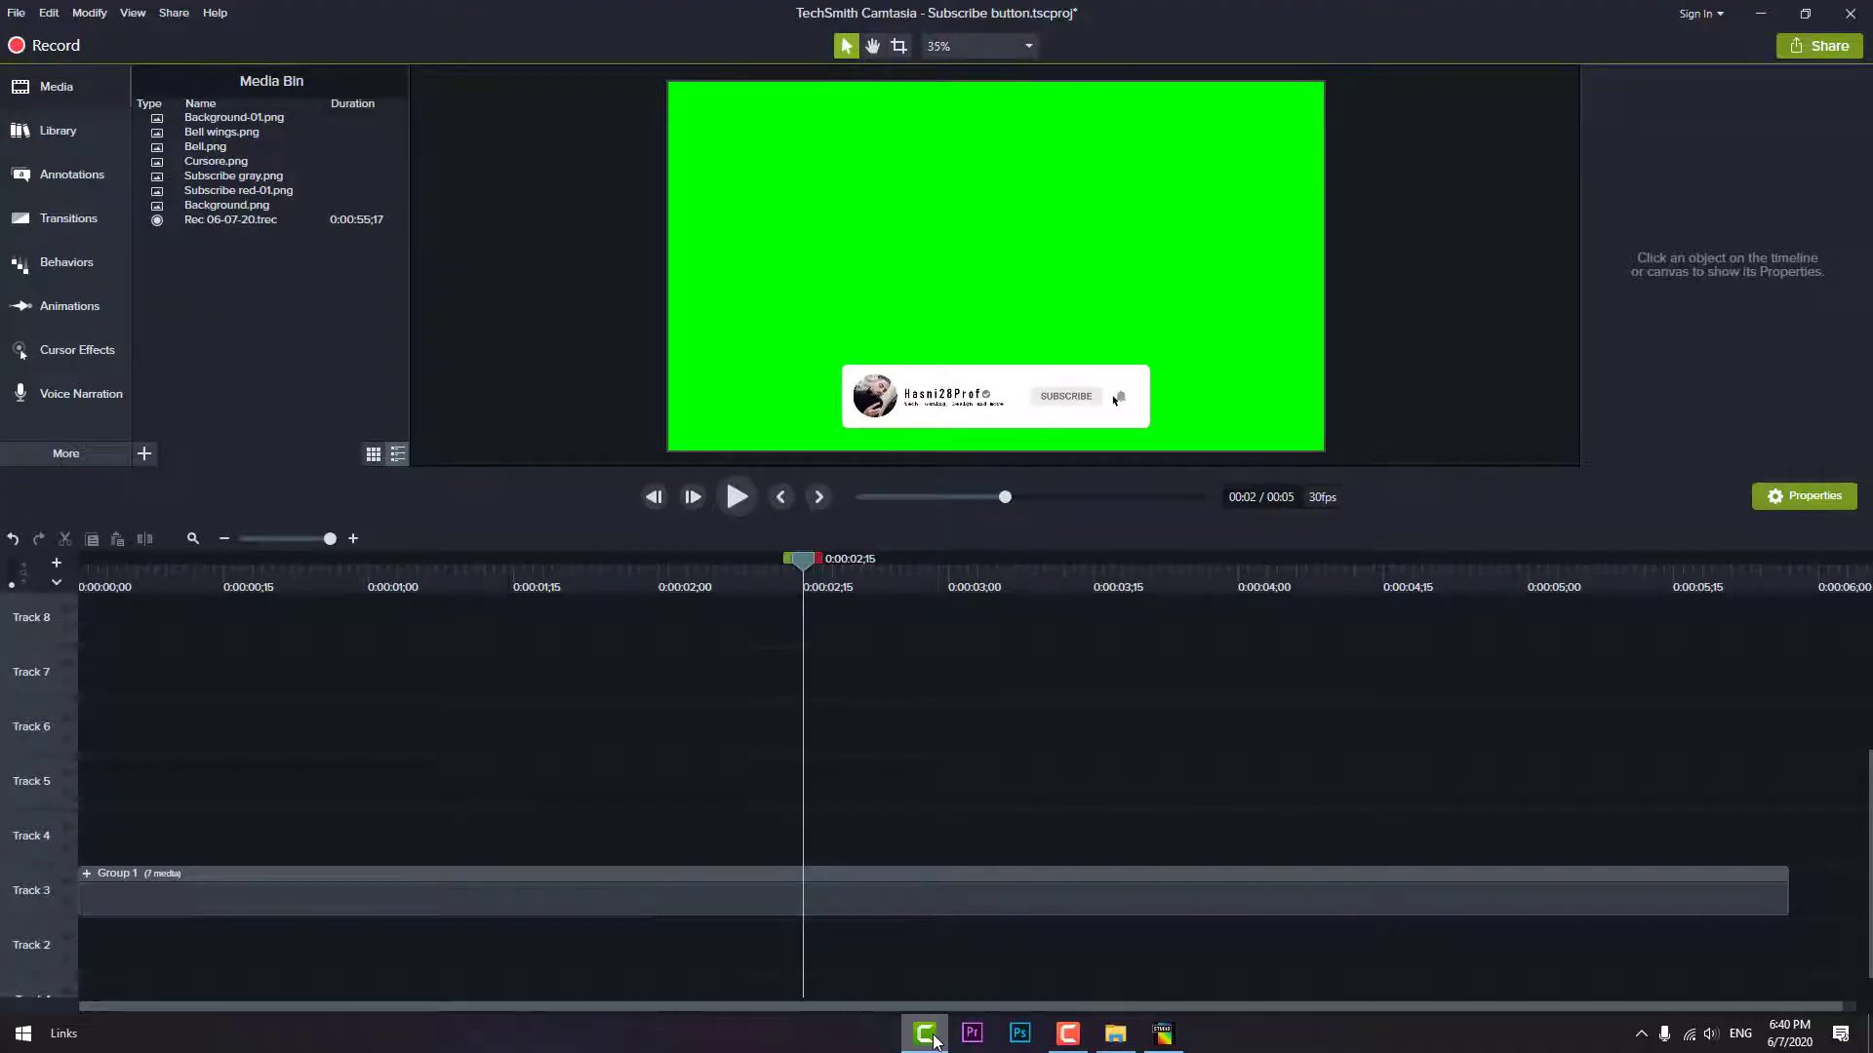
pyautogui.click(14, 13)
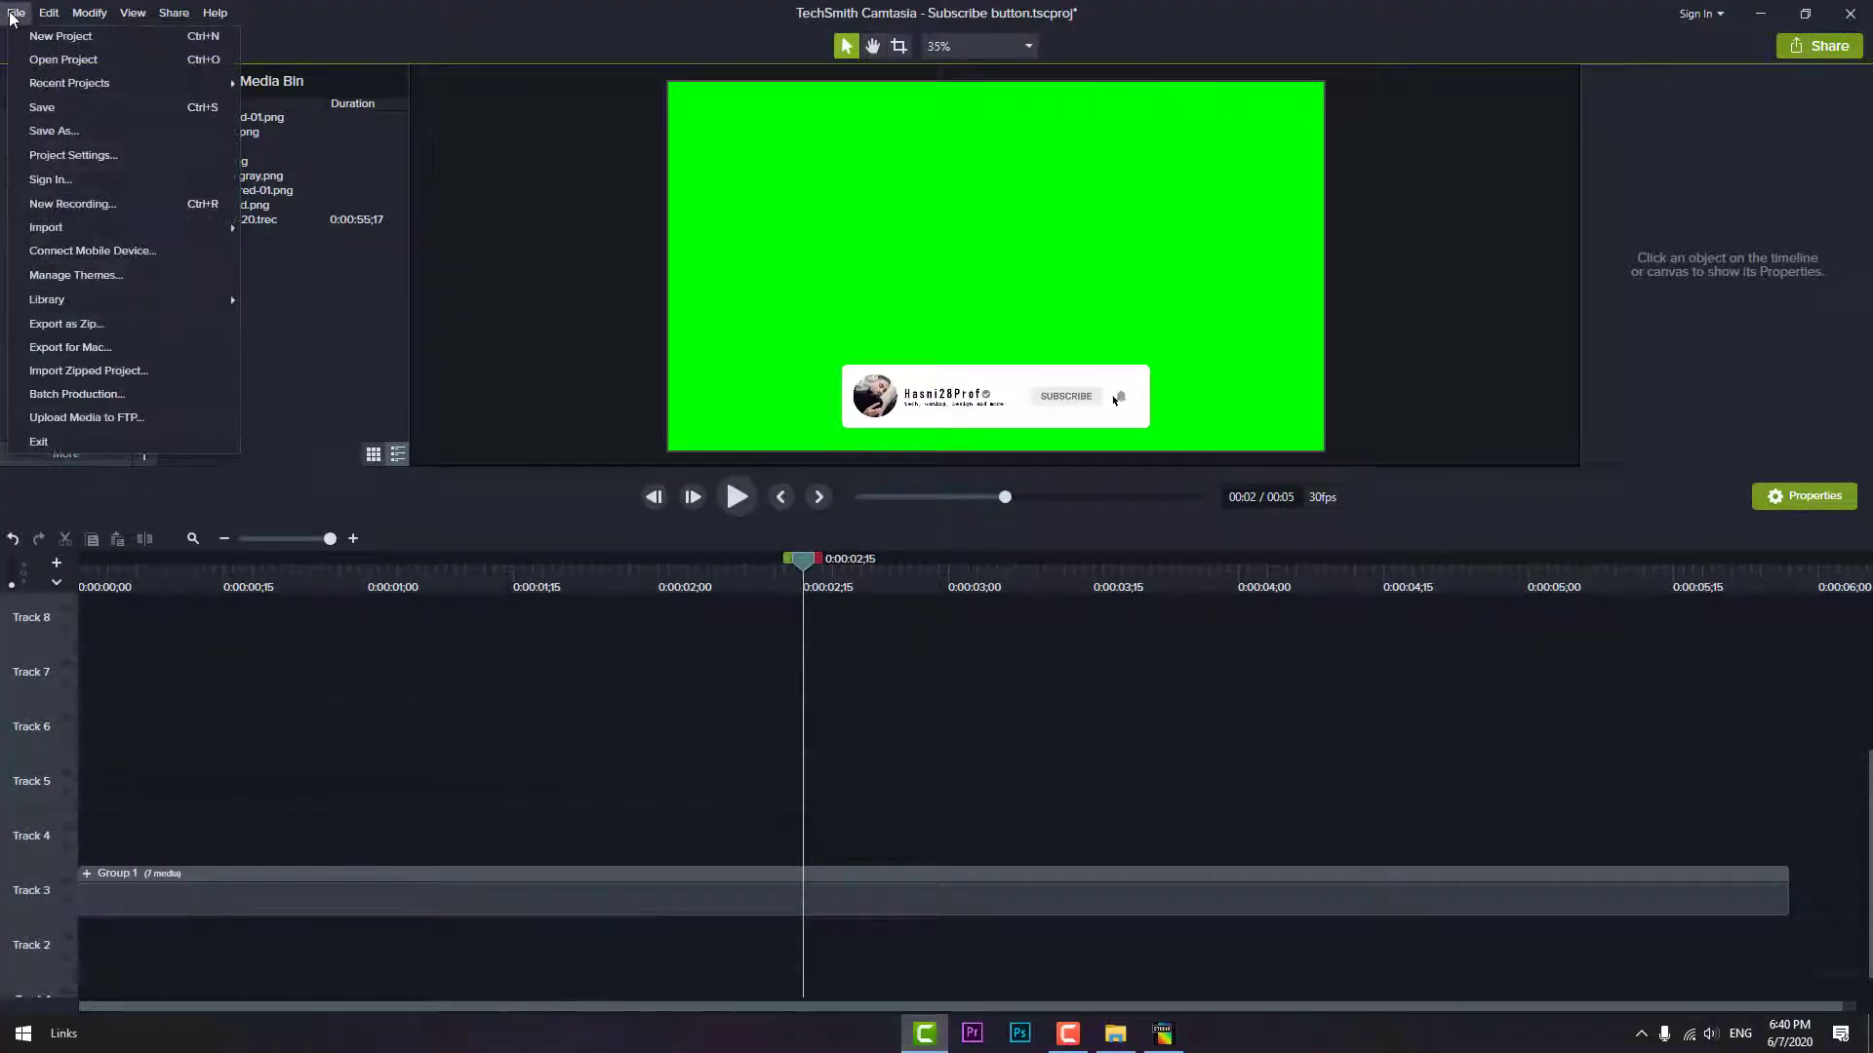
pyautogui.click(29, 28)
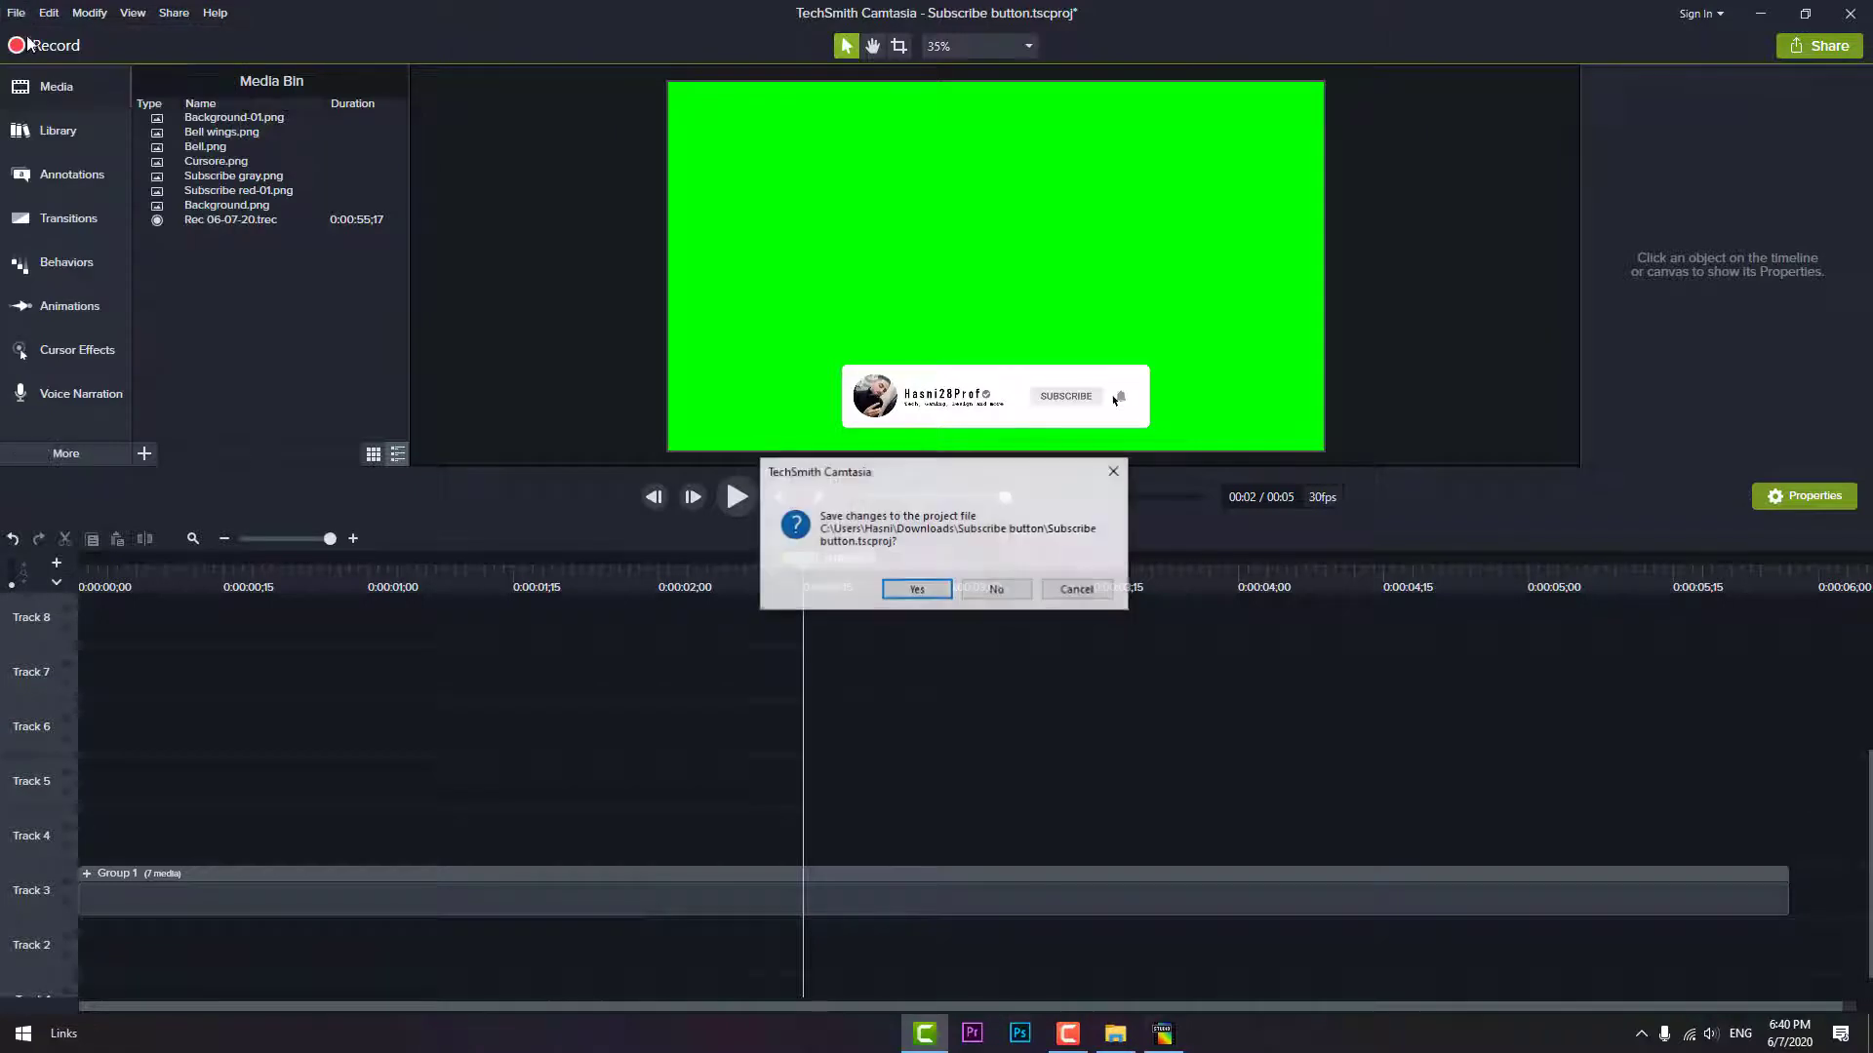
pyautogui.click(997, 590)
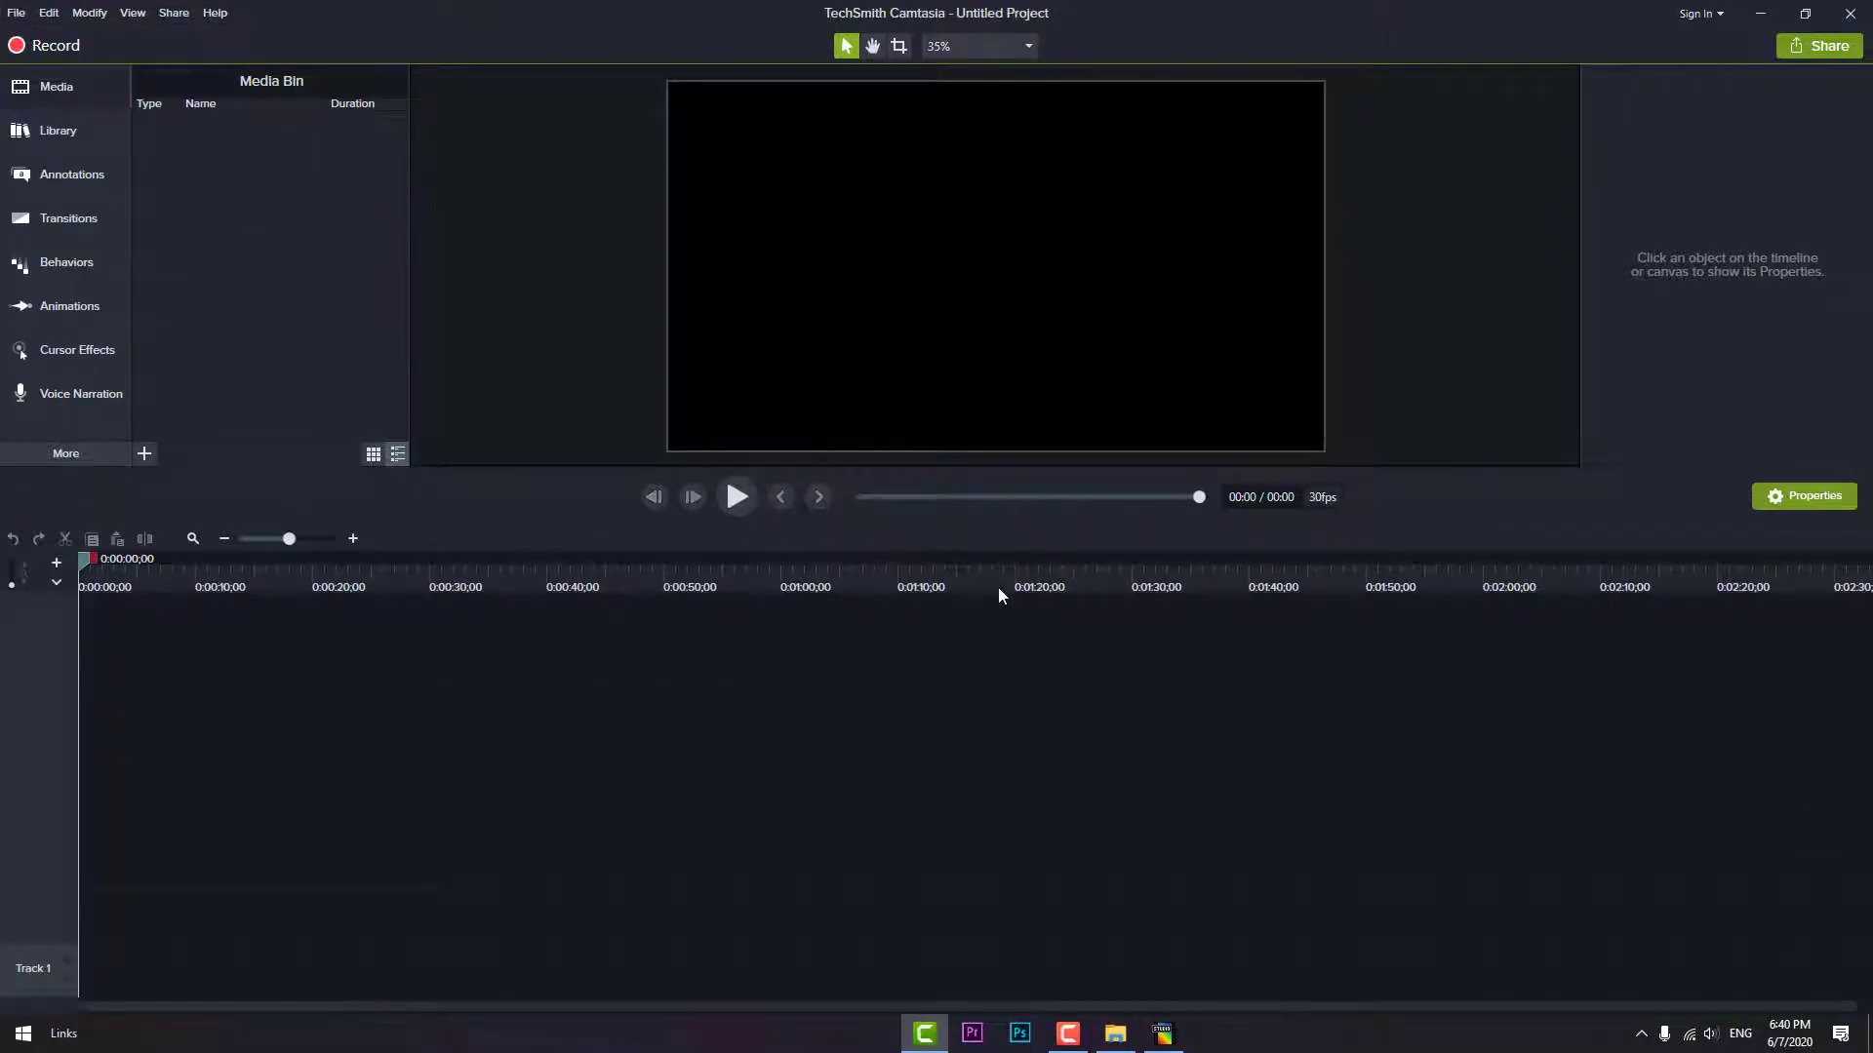
# Step: Open the Subscribe button project from the Project folder on the Desktop and play its animation
pyautogui.click(16, 13)
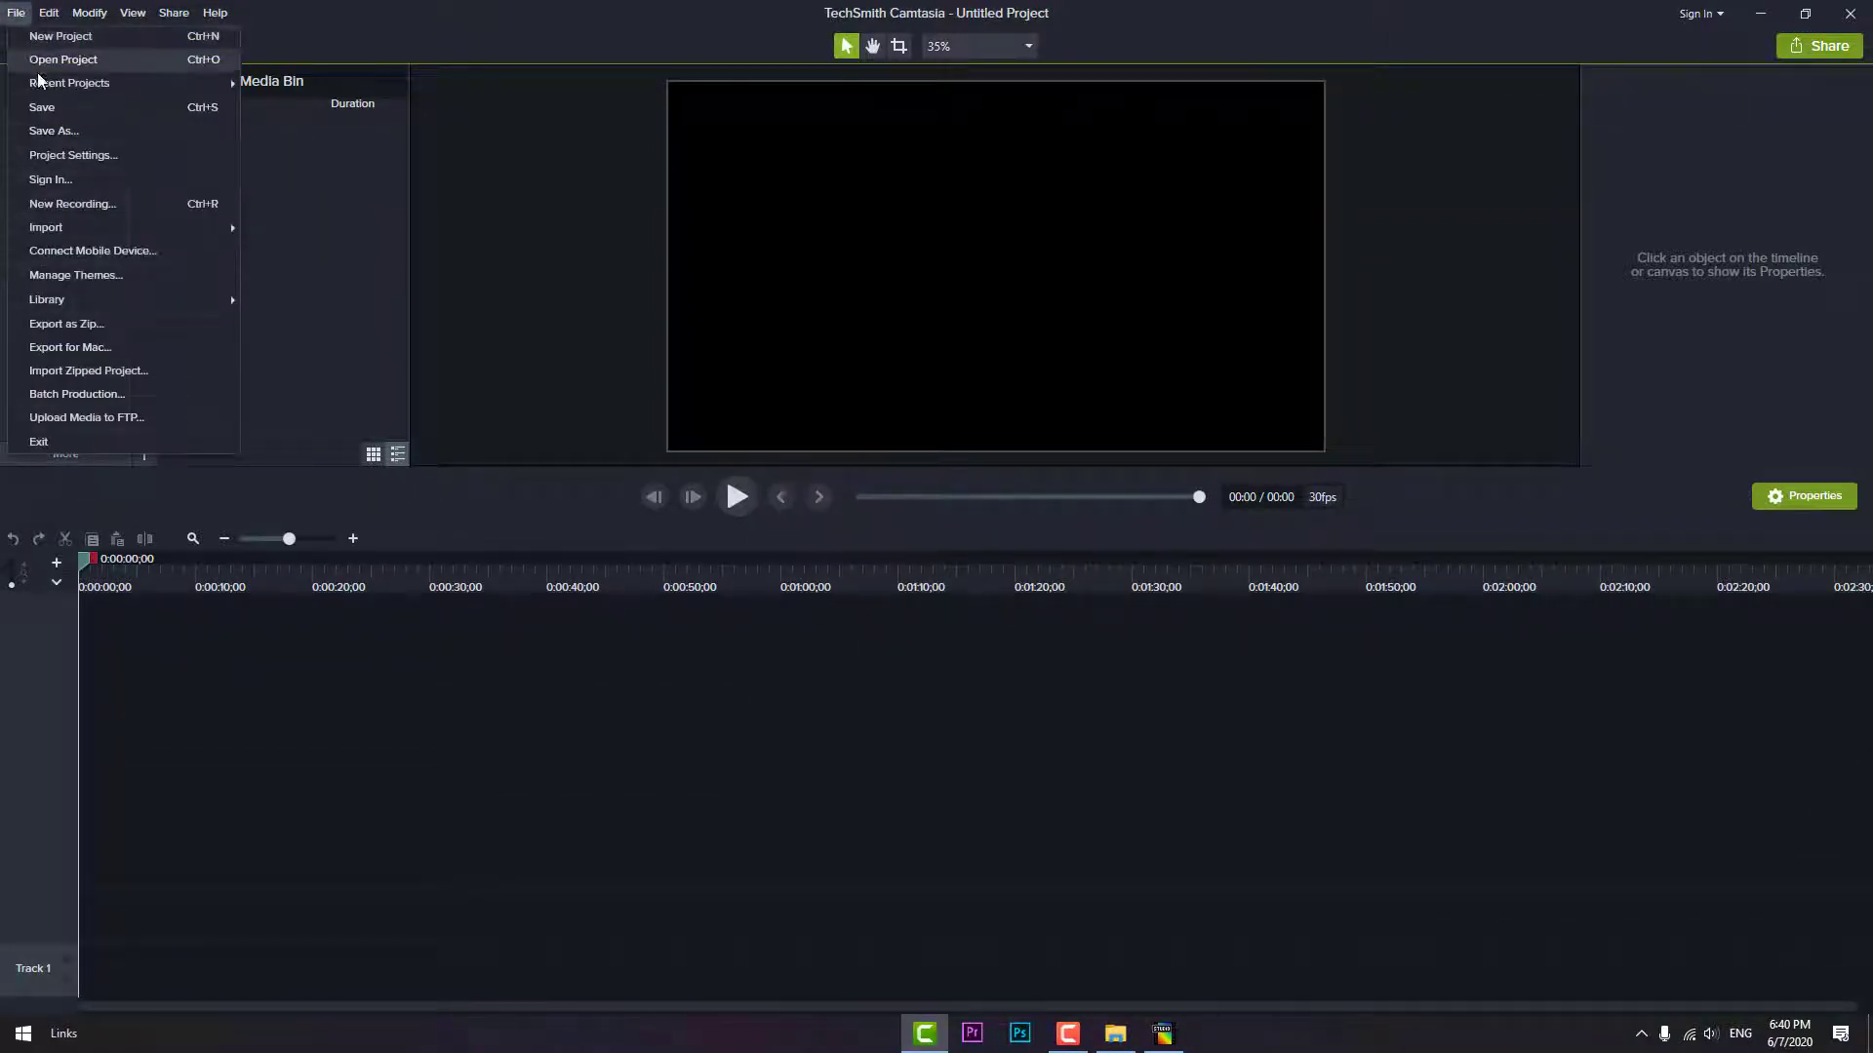
pyautogui.click(62, 61)
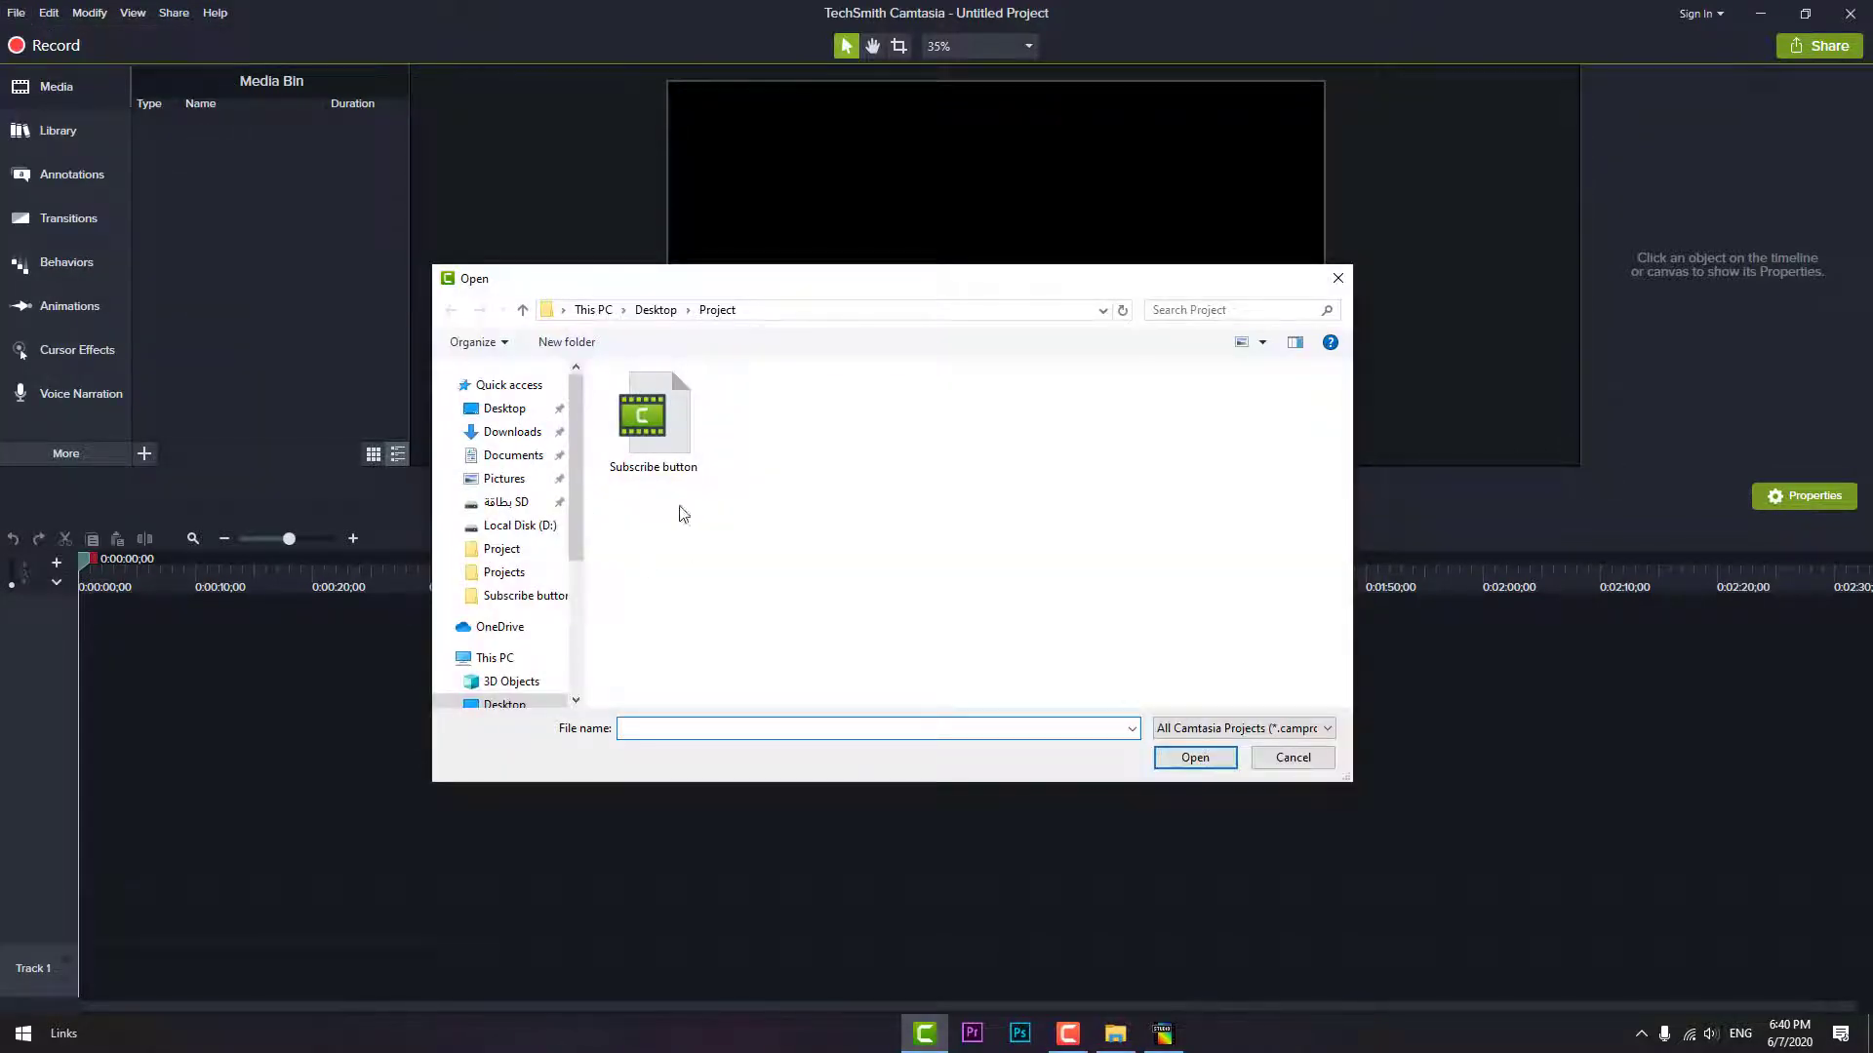
pyautogui.click(648, 311)
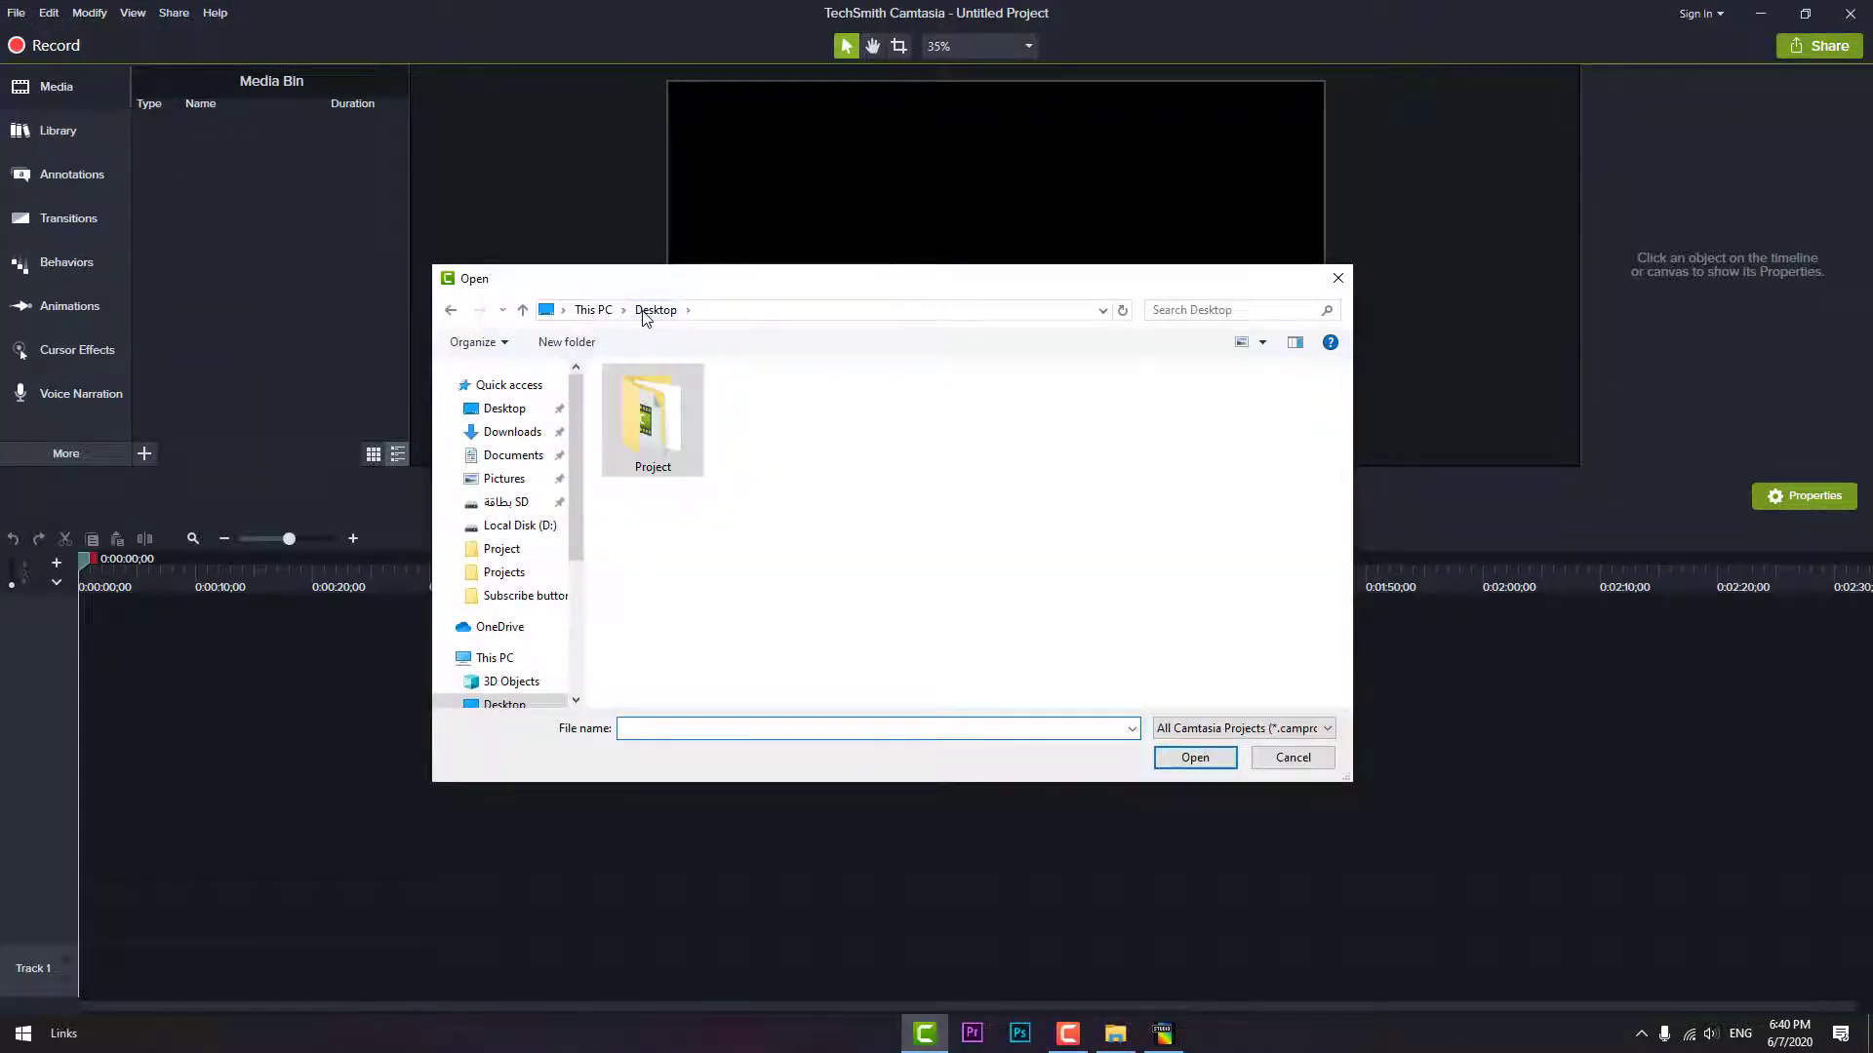
pyautogui.click(593, 311)
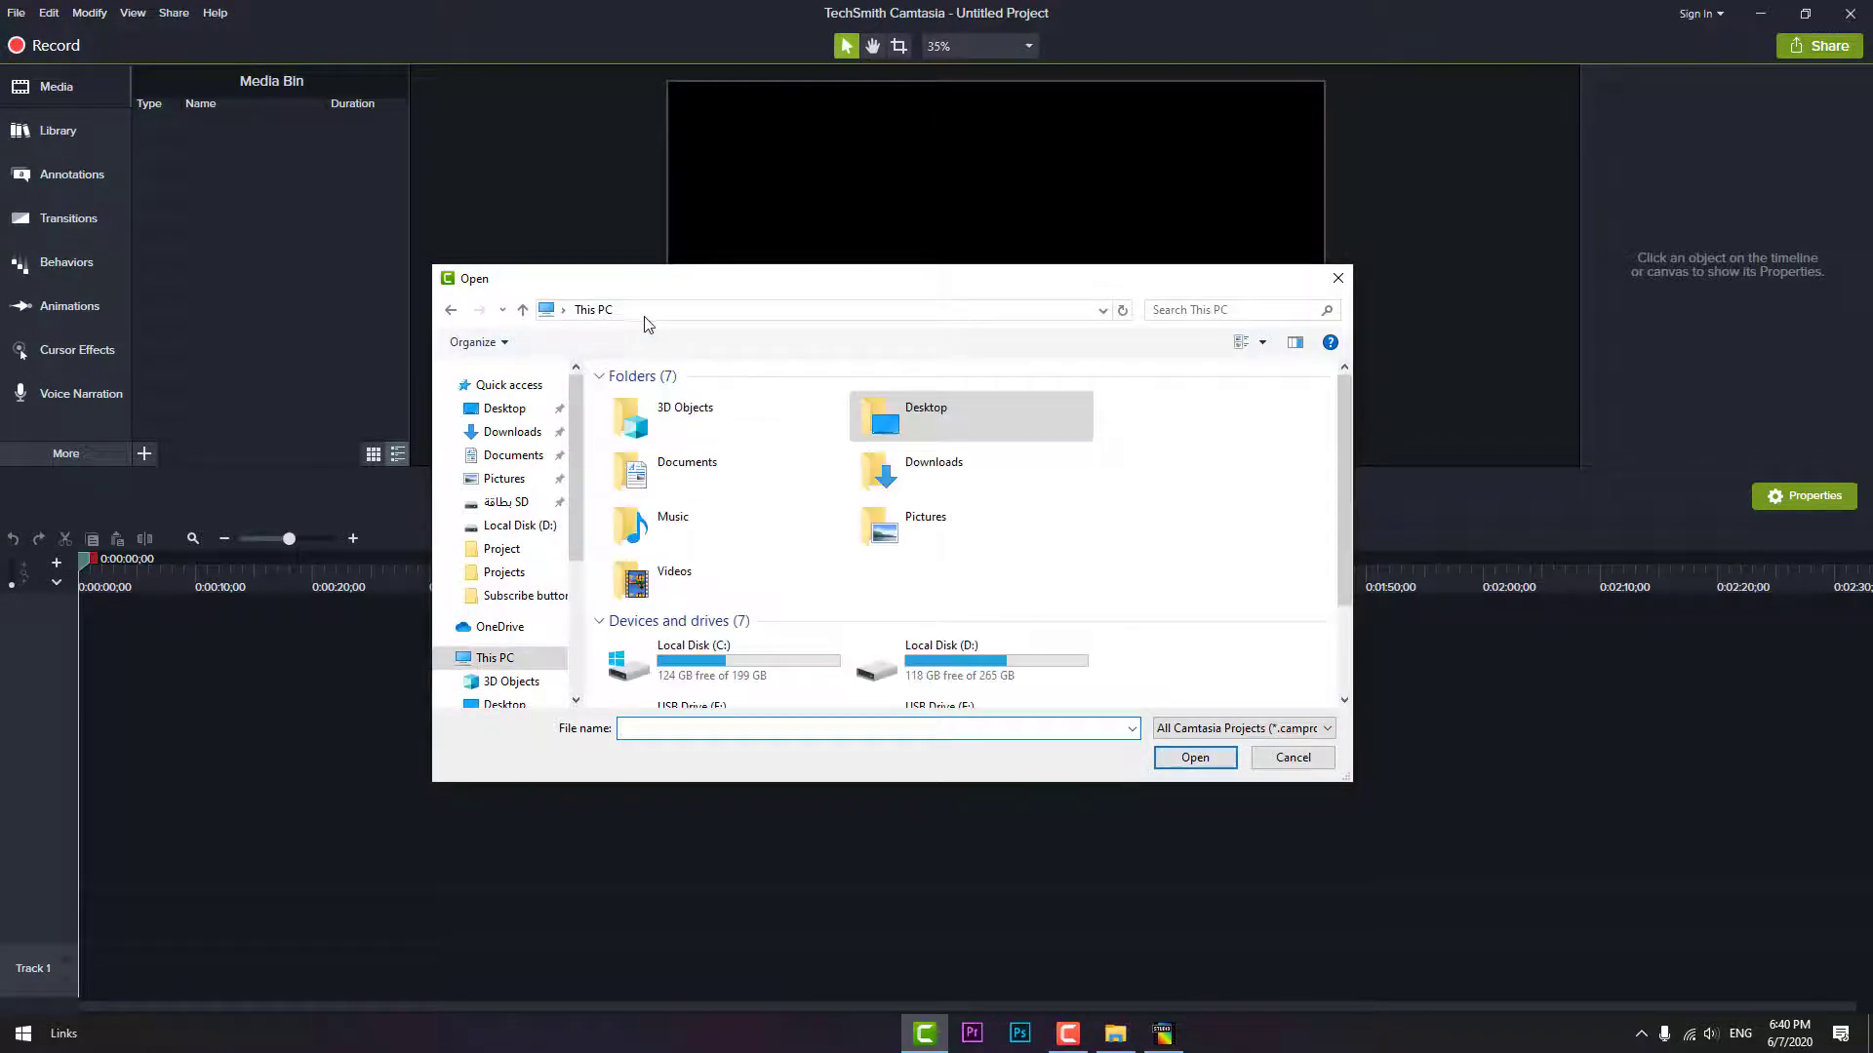
pyautogui.doubleClick(916, 411)
pyautogui.doubleClick(676, 420)
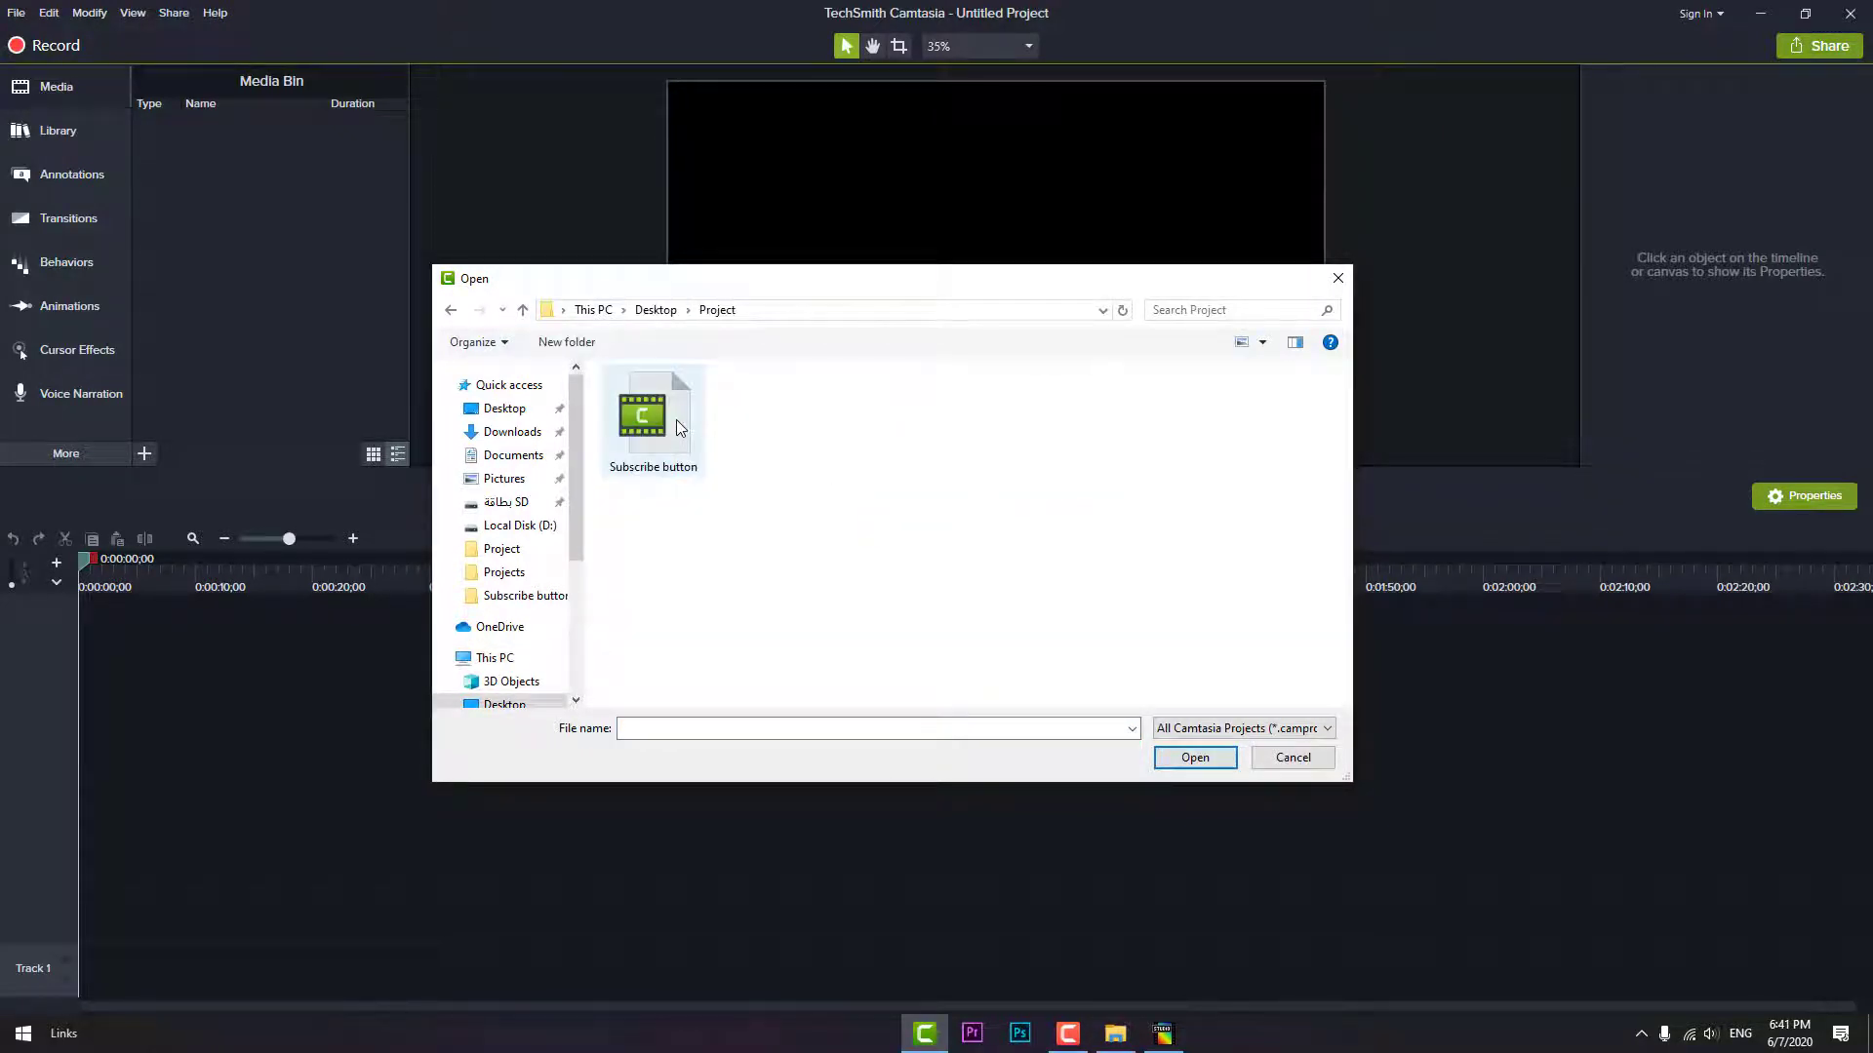
pyautogui.doubleClick(676, 419)
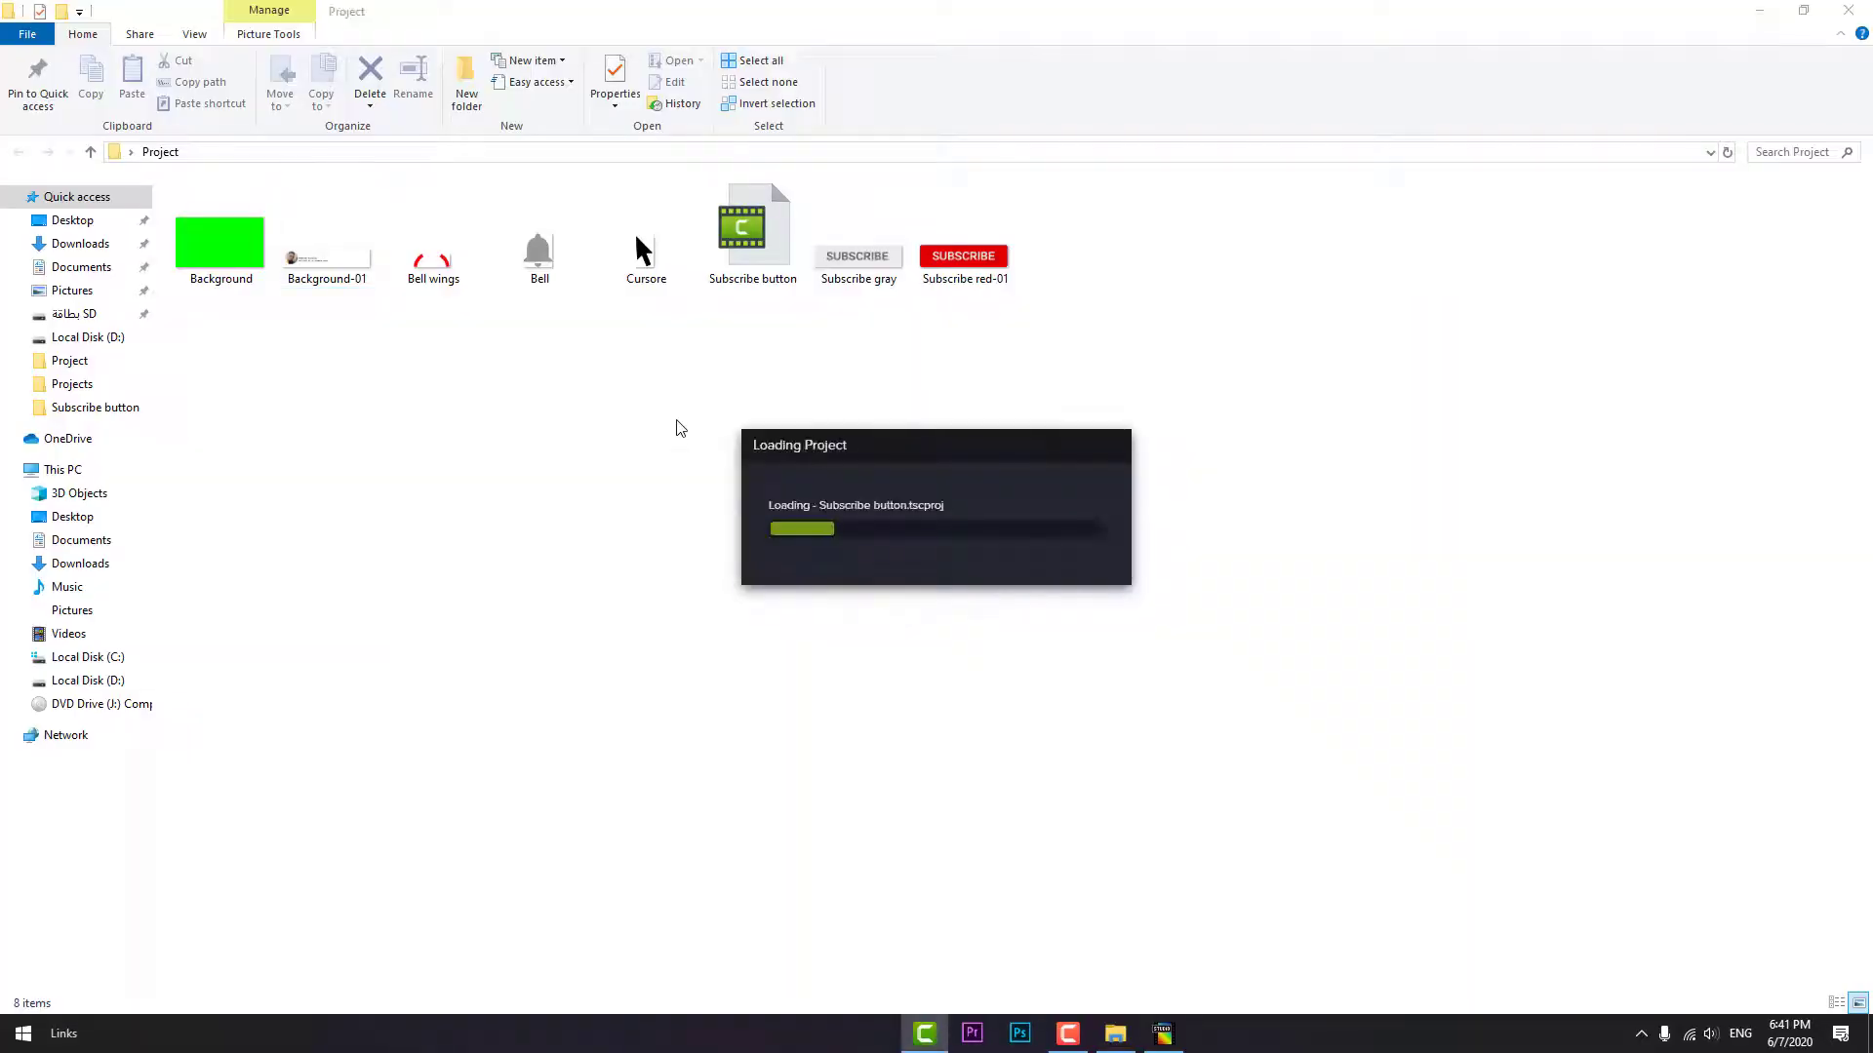
pyautogui.press('space')
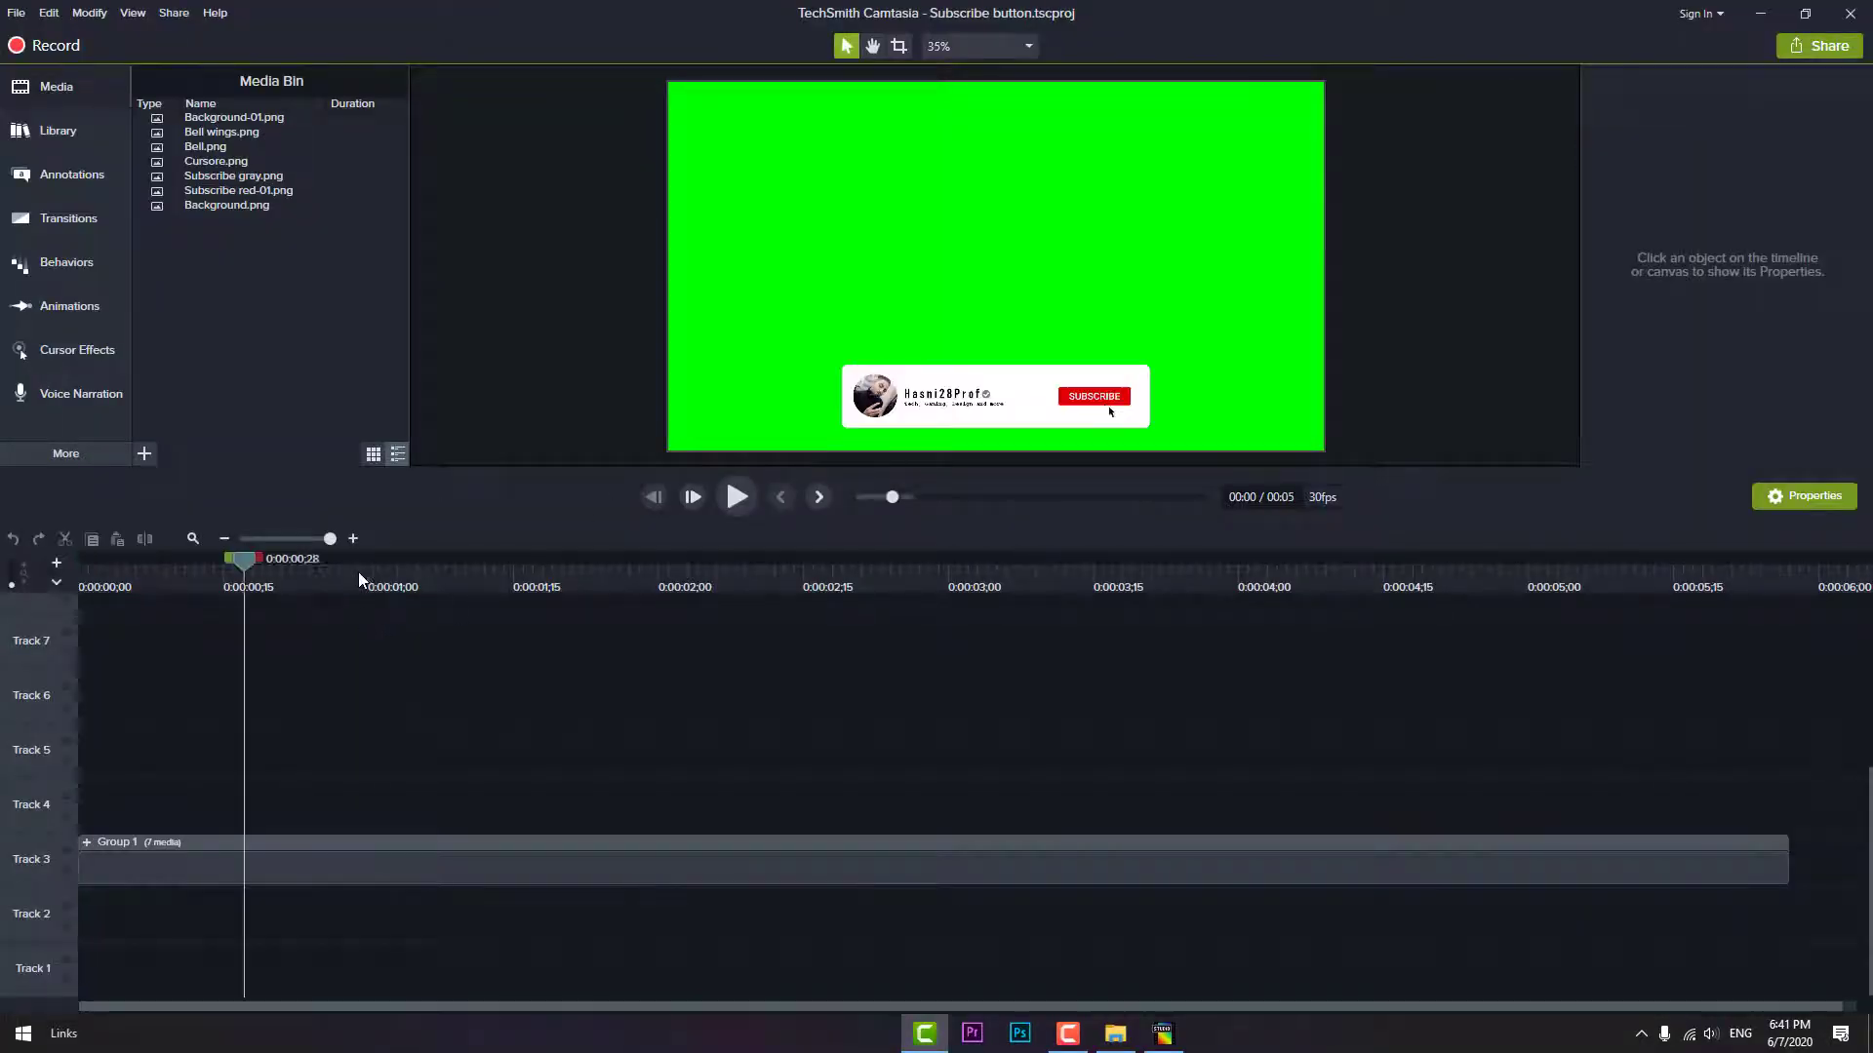
pyautogui.click(1074, 609)
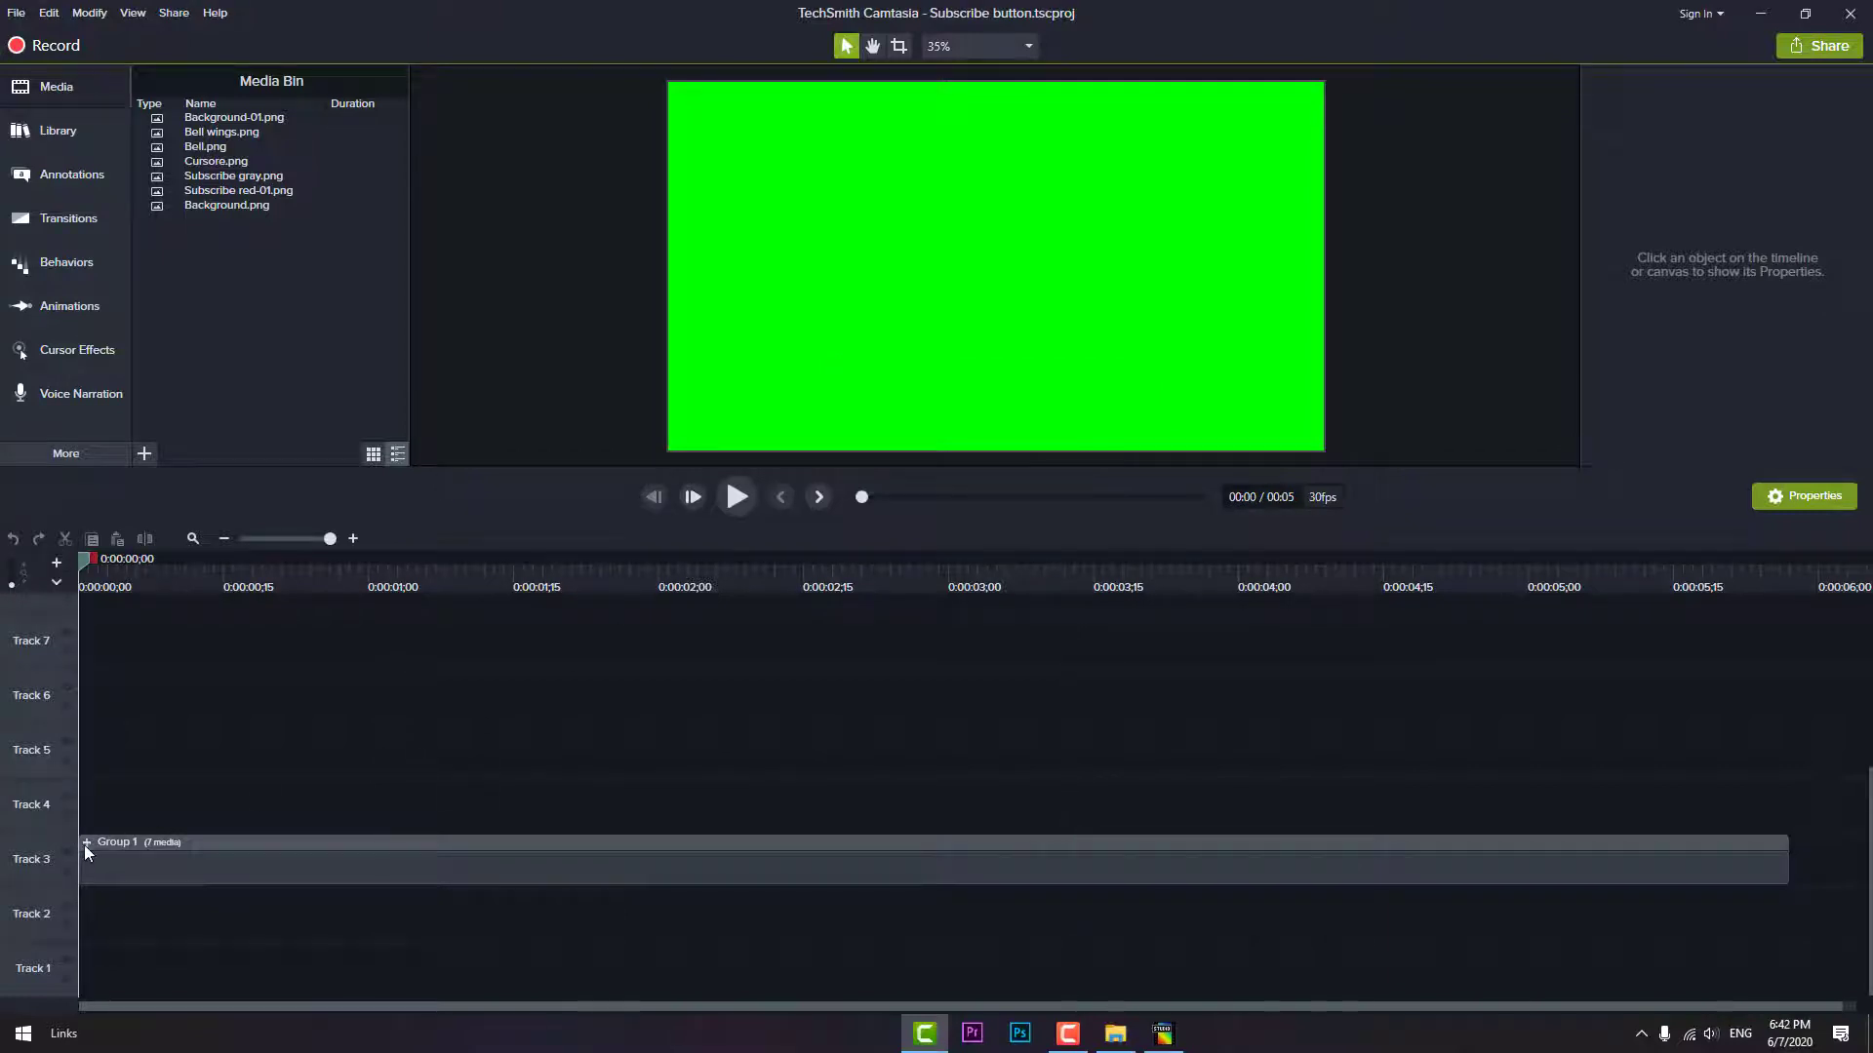
# Step: Expand Group 1 and update the media of its Background-01 clip with the Background-01 image from the Desktop's Project folder
pyautogui.click(86, 843)
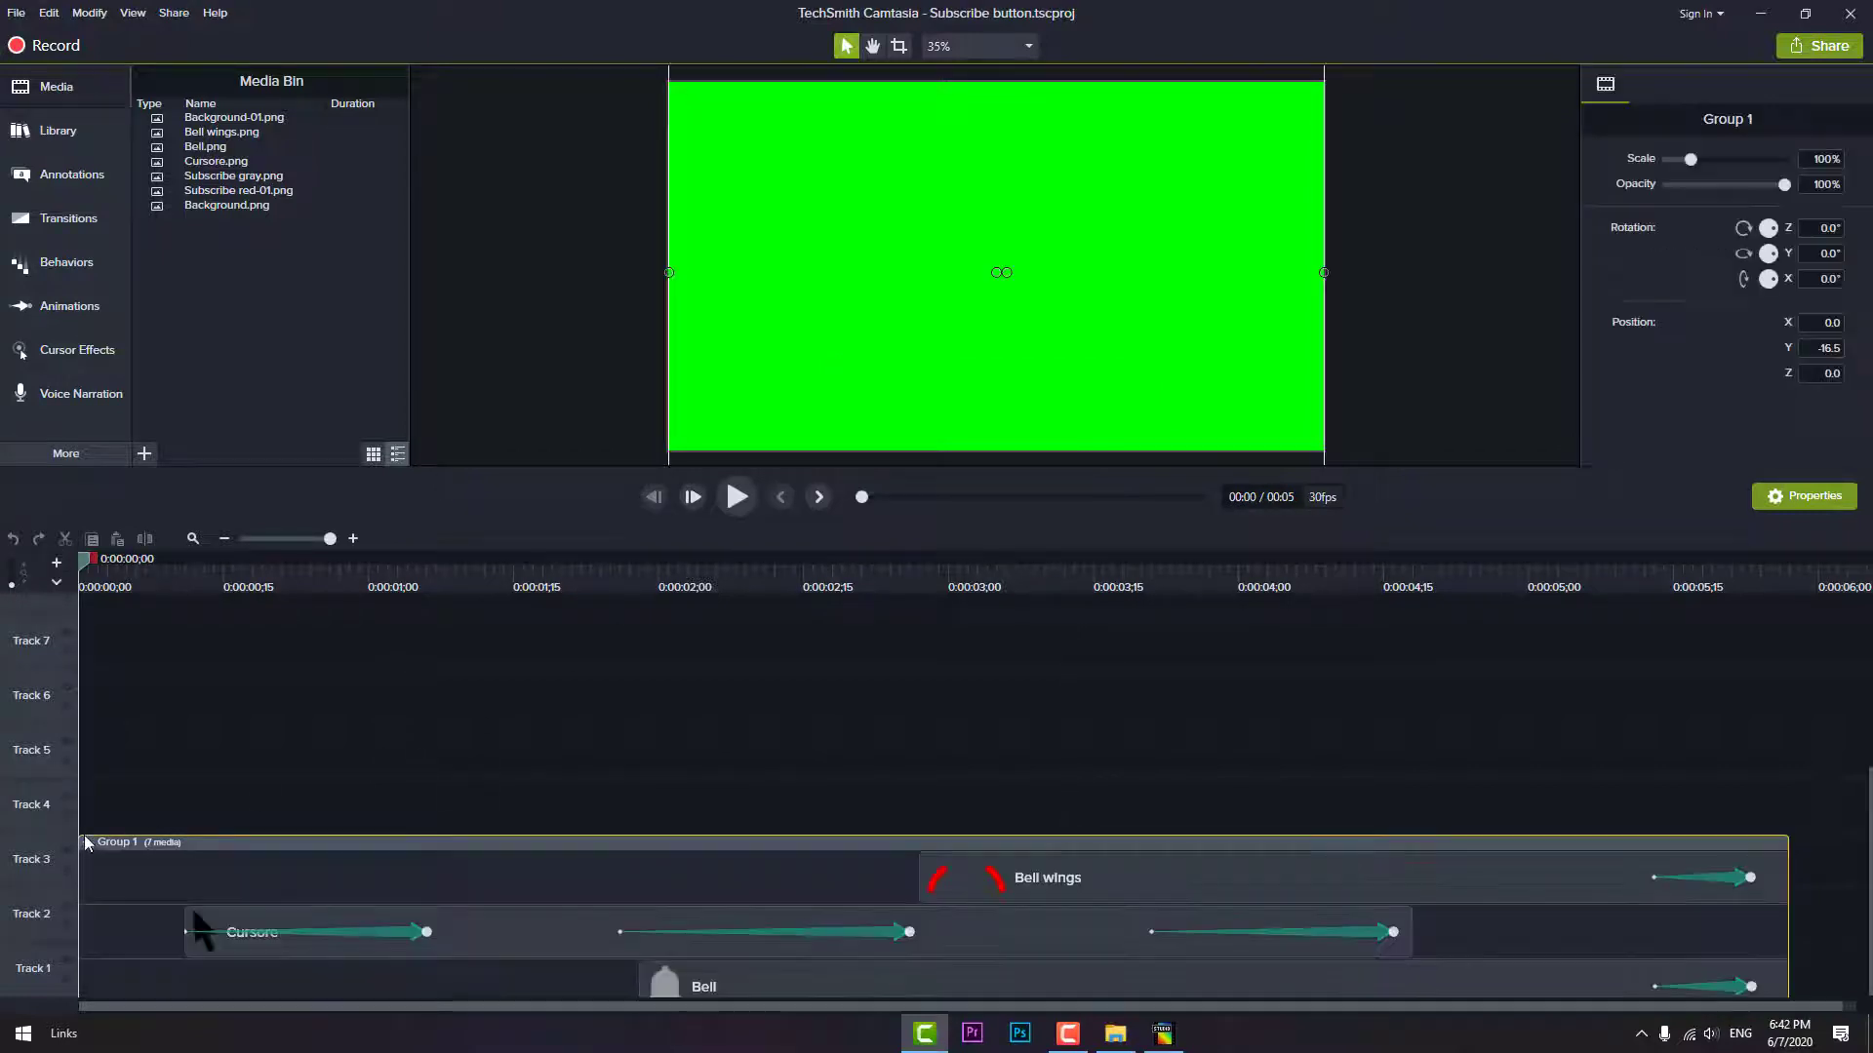
pyautogui.moveTo(156, 564); pyautogui.dragTo(187, 571)
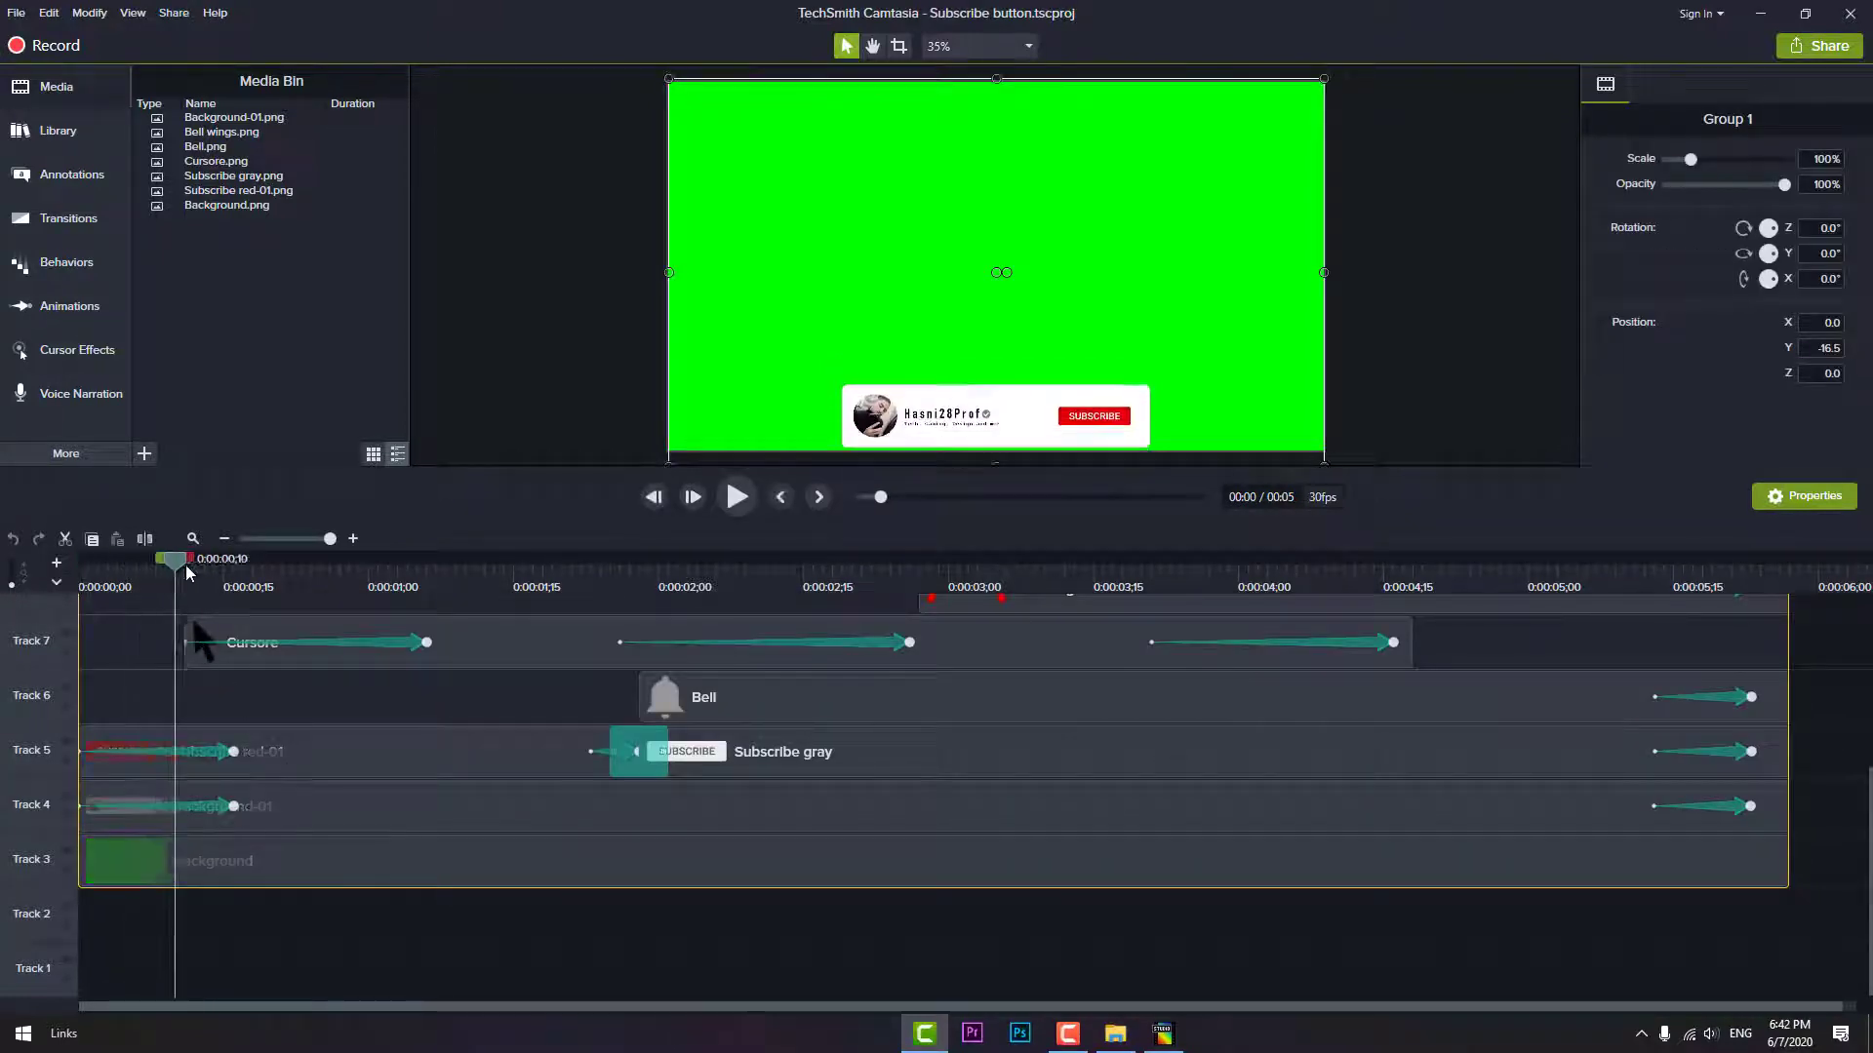
pyautogui.click(290, 811)
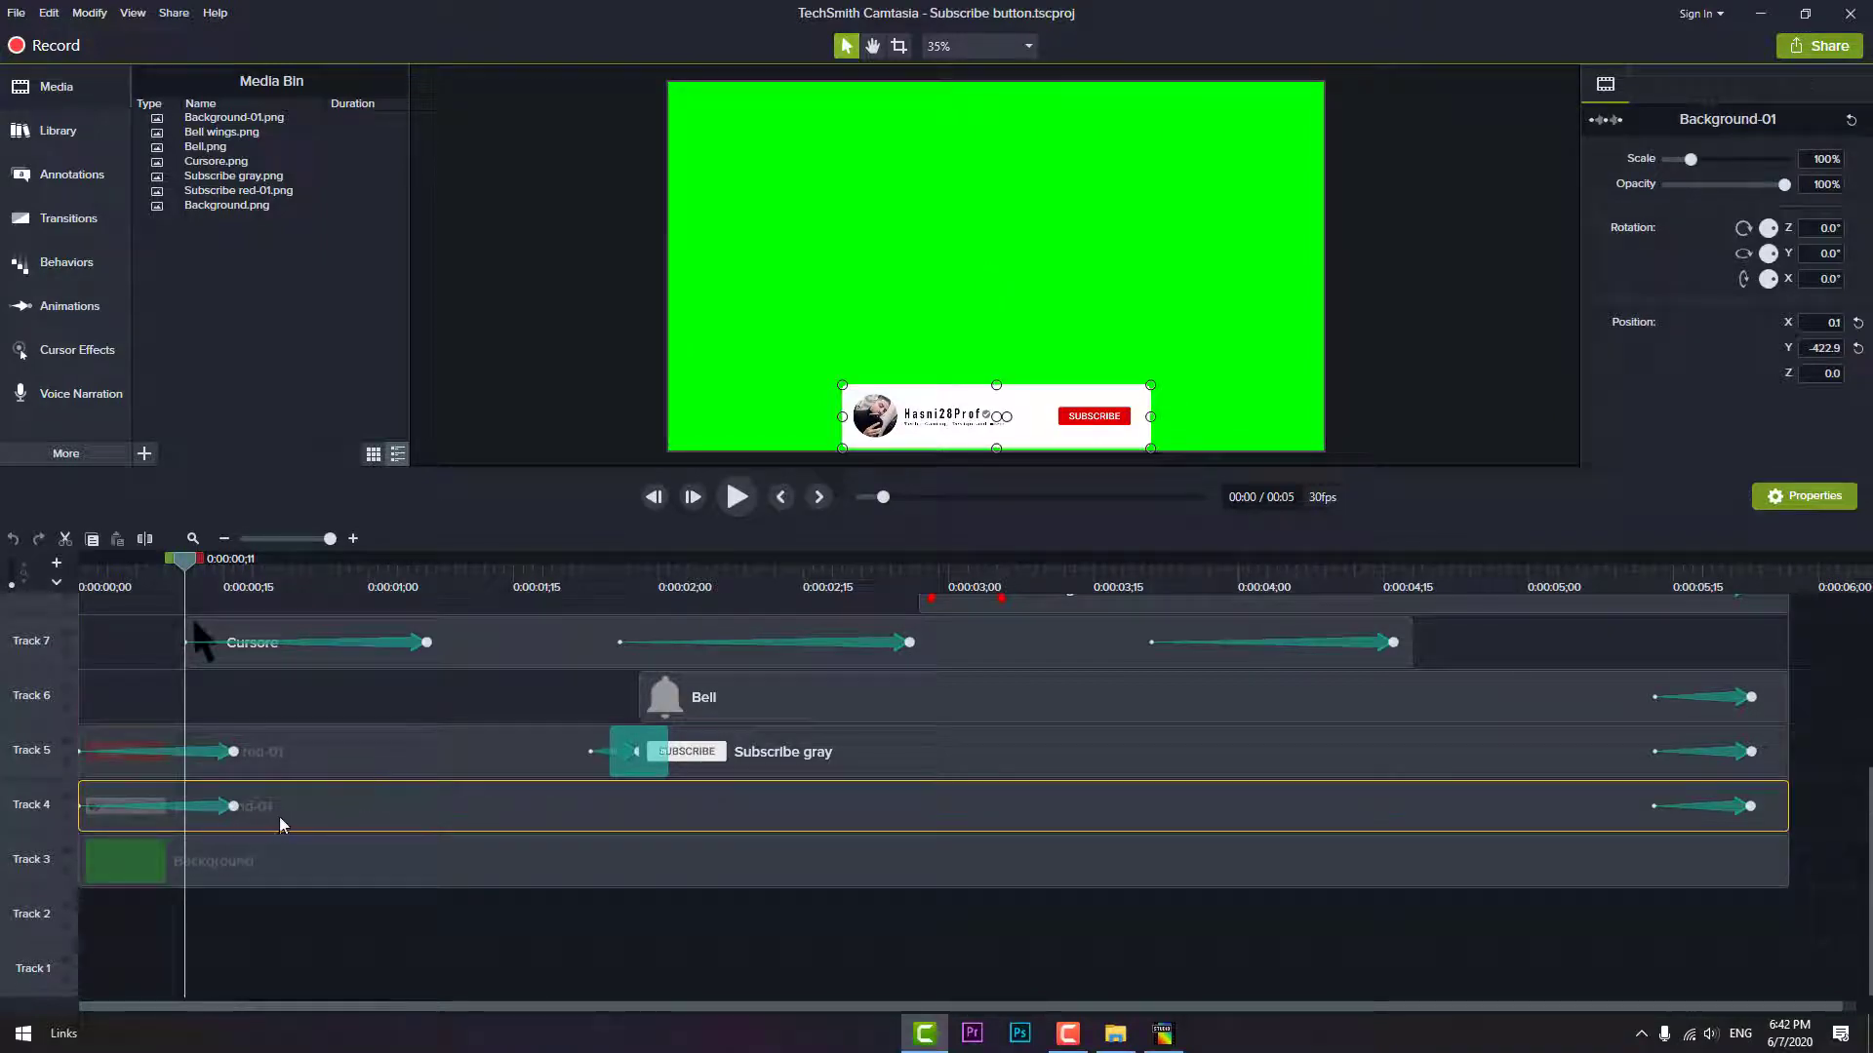
pyautogui.rightClick(279, 815)
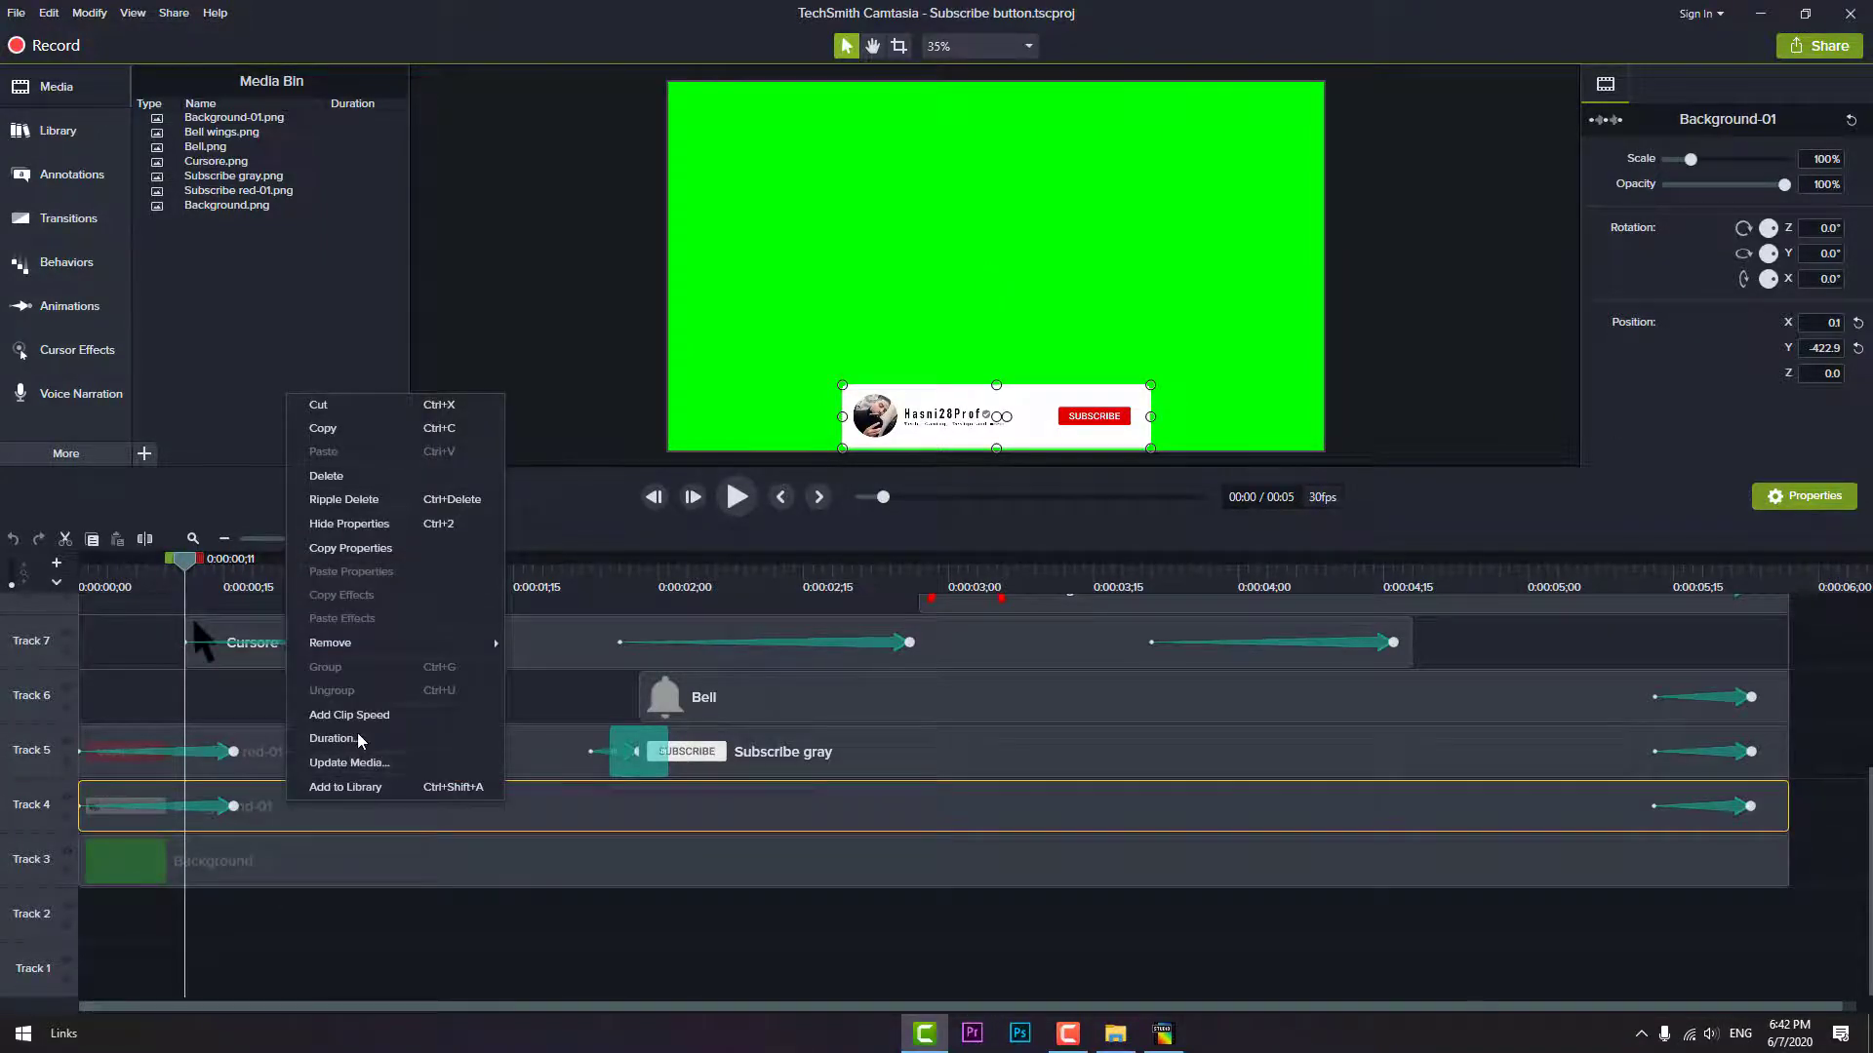
pyautogui.click(343, 761)
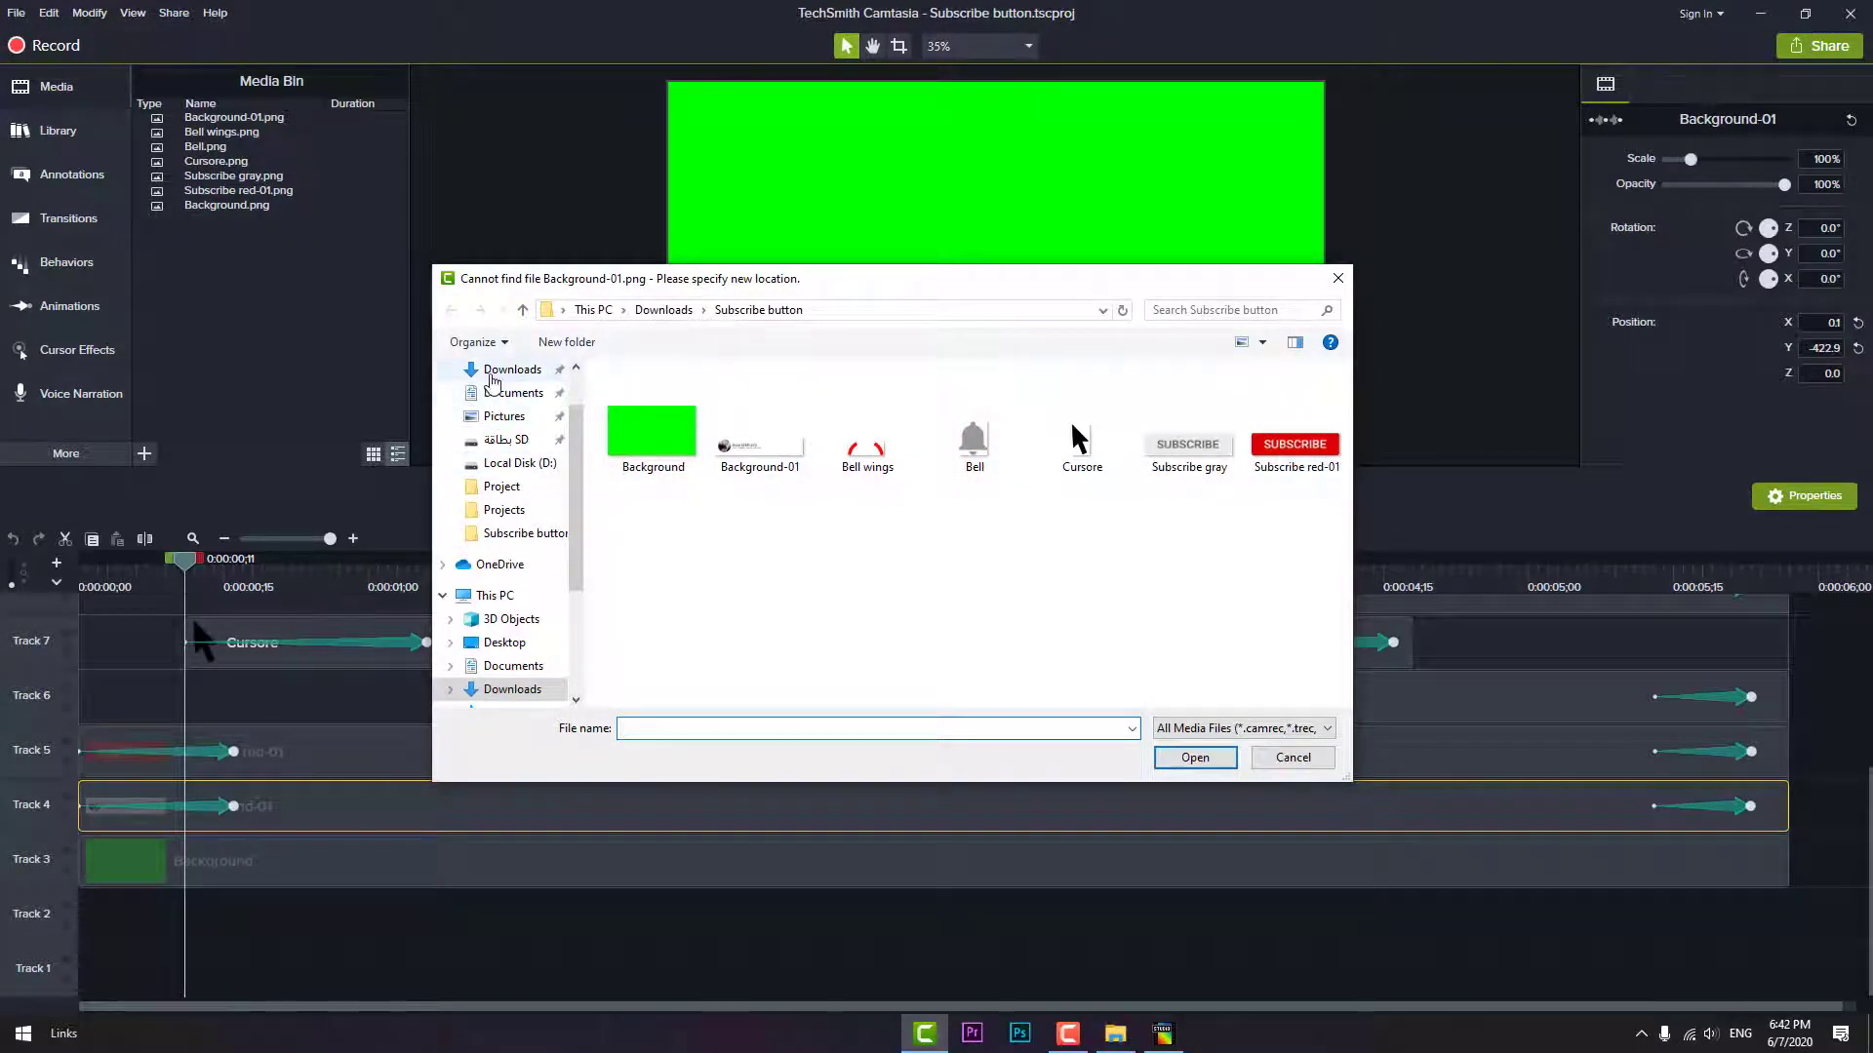
pyautogui.click(504, 641)
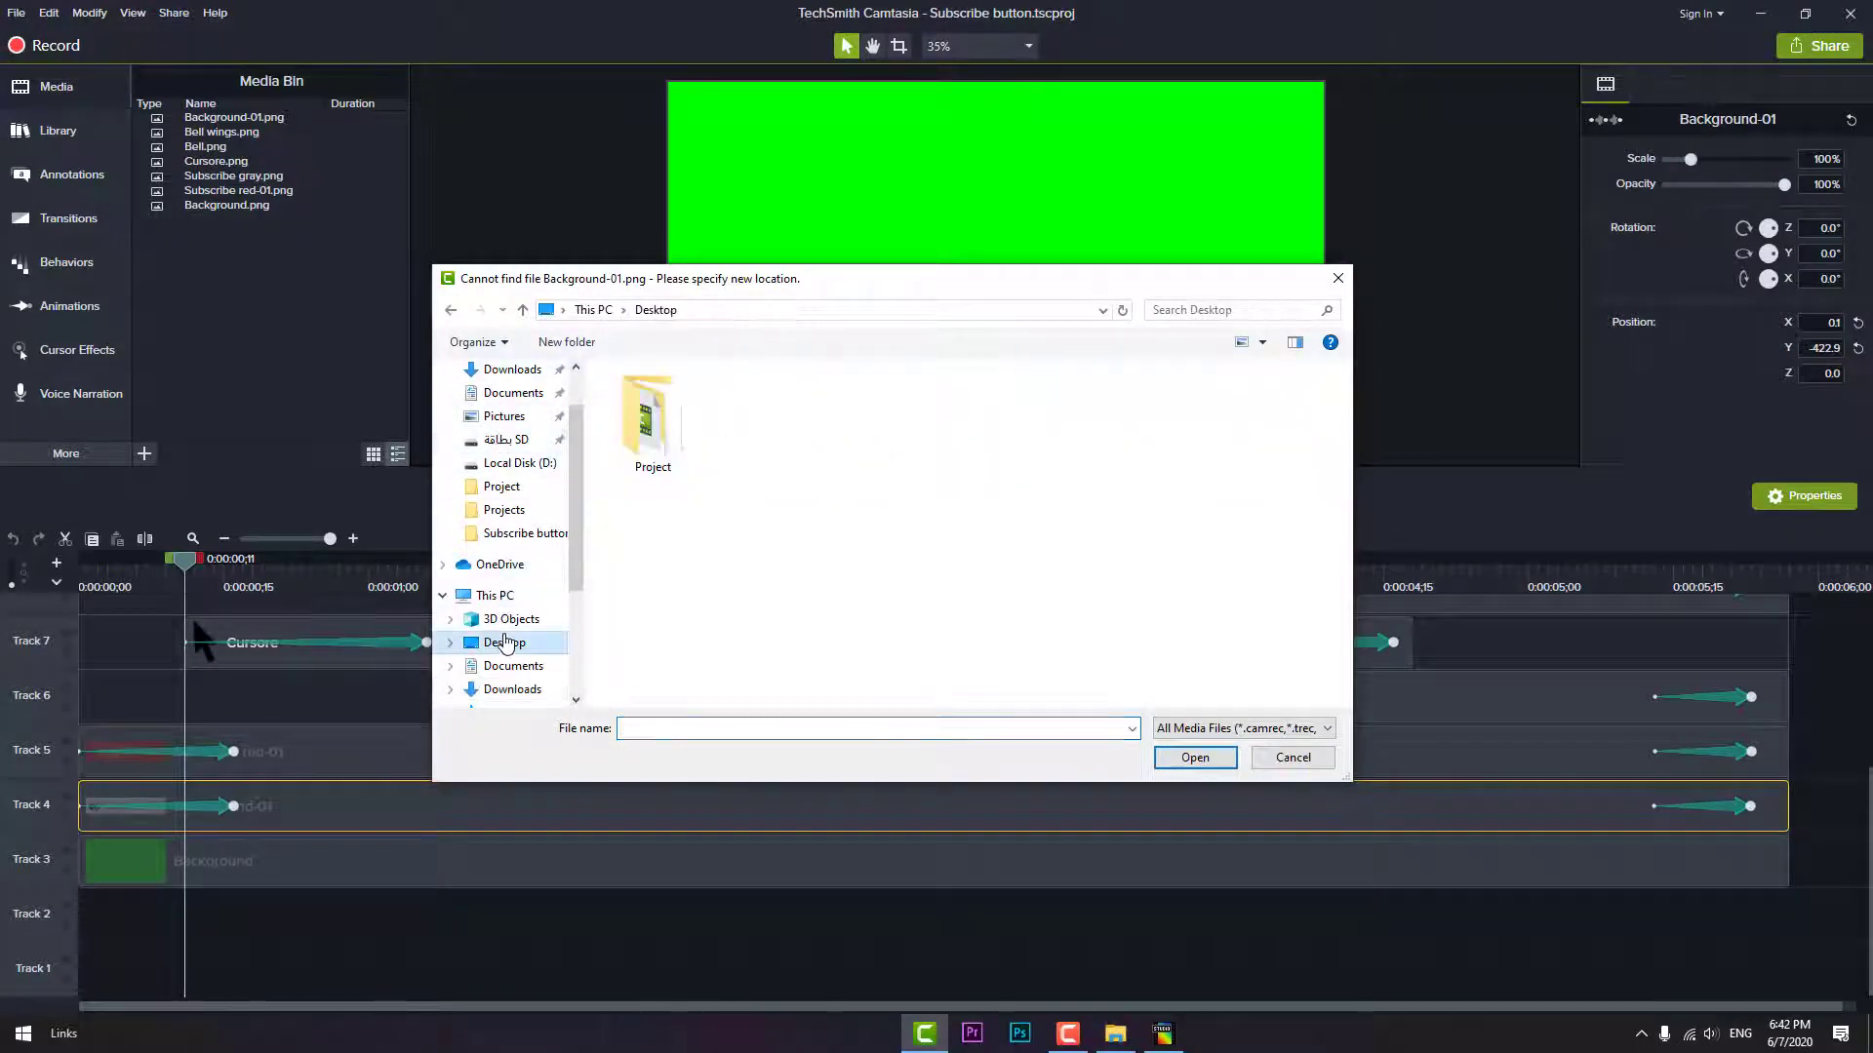
pyautogui.doubleClick(652, 429)
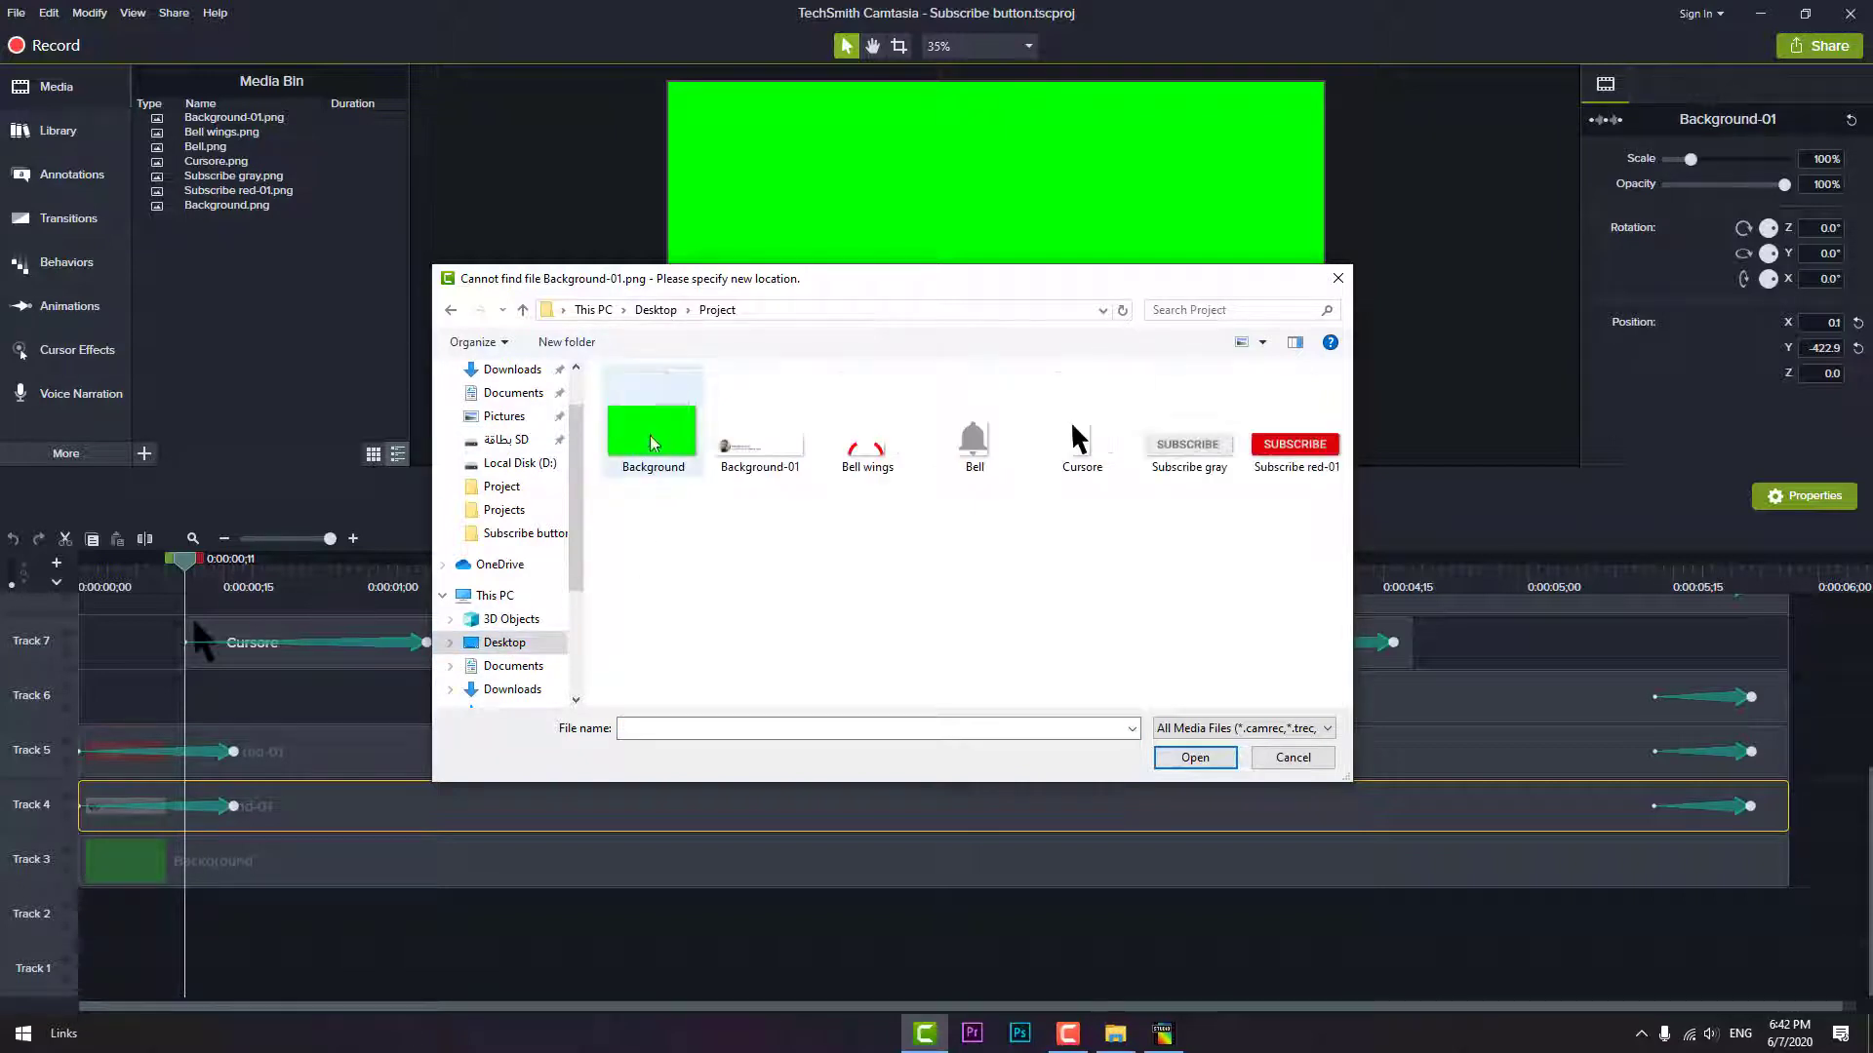
pyautogui.doubleClick(745, 462)
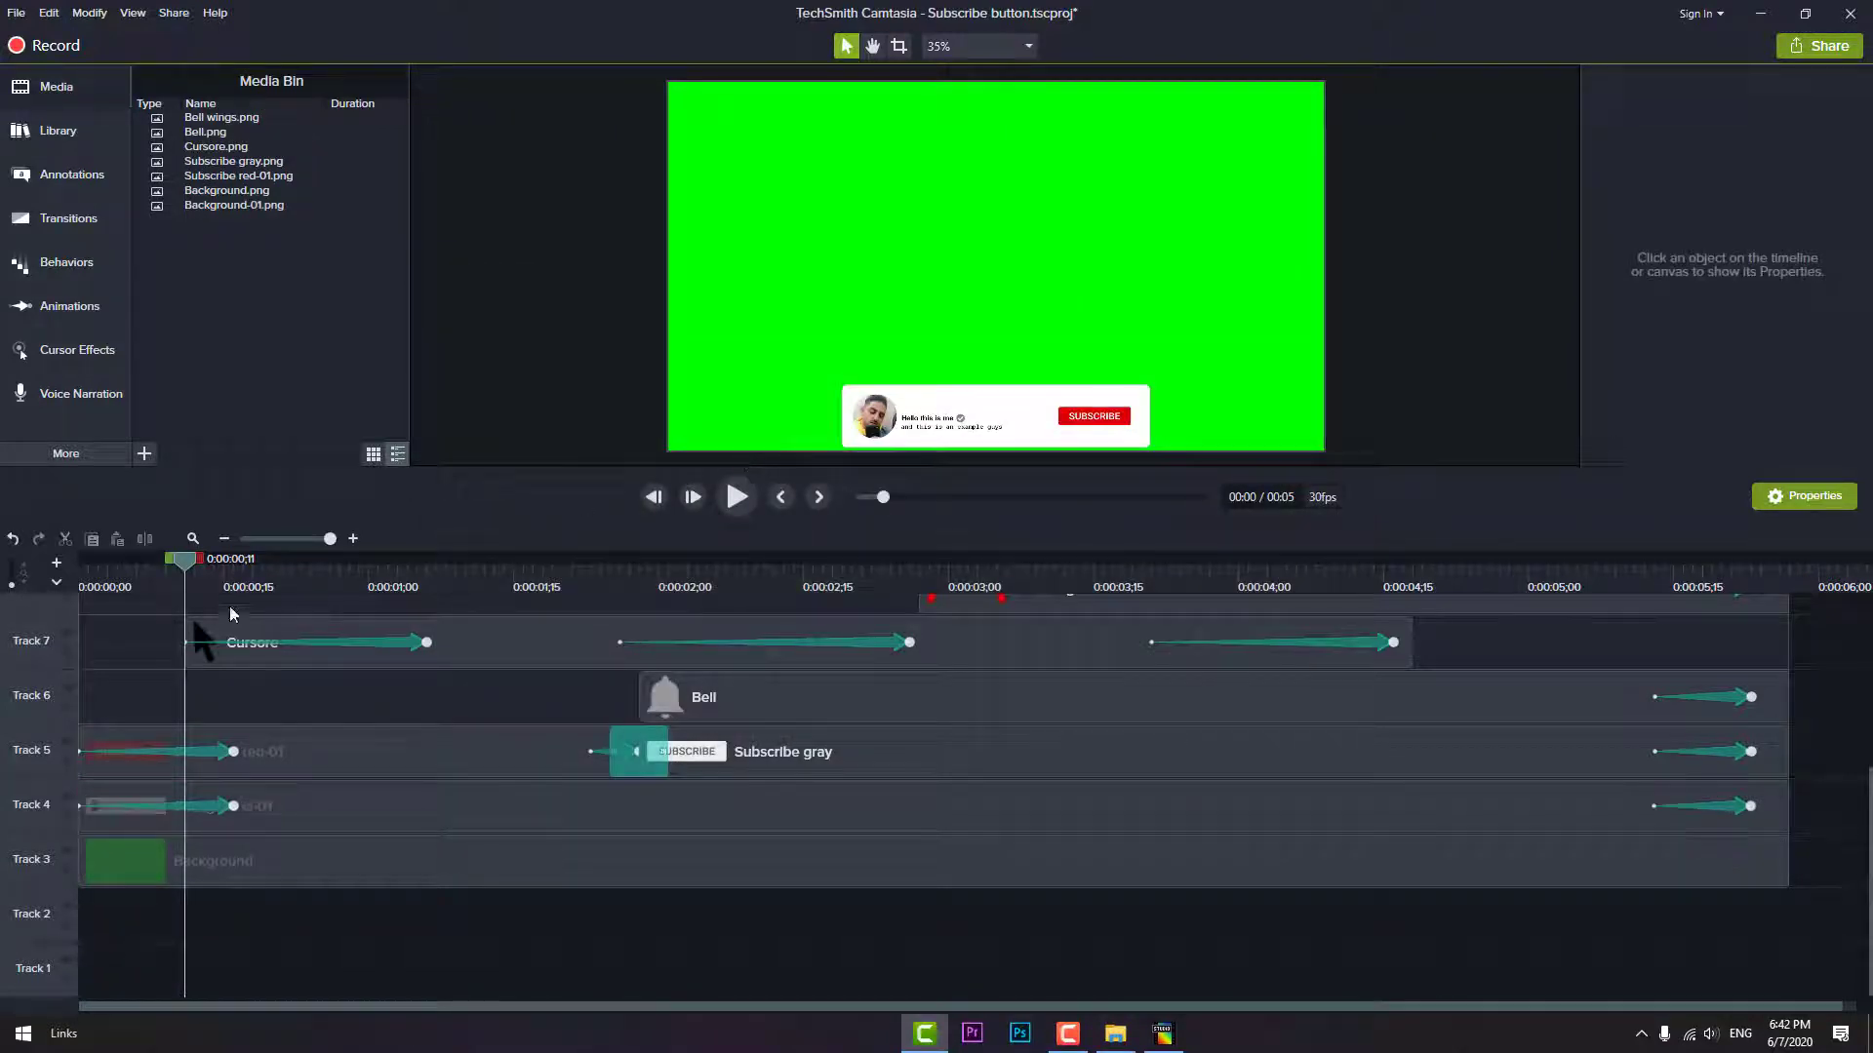
# Step: Play the subscribe button animation to check the banner with the new photo and text
pyautogui.click(738, 497)
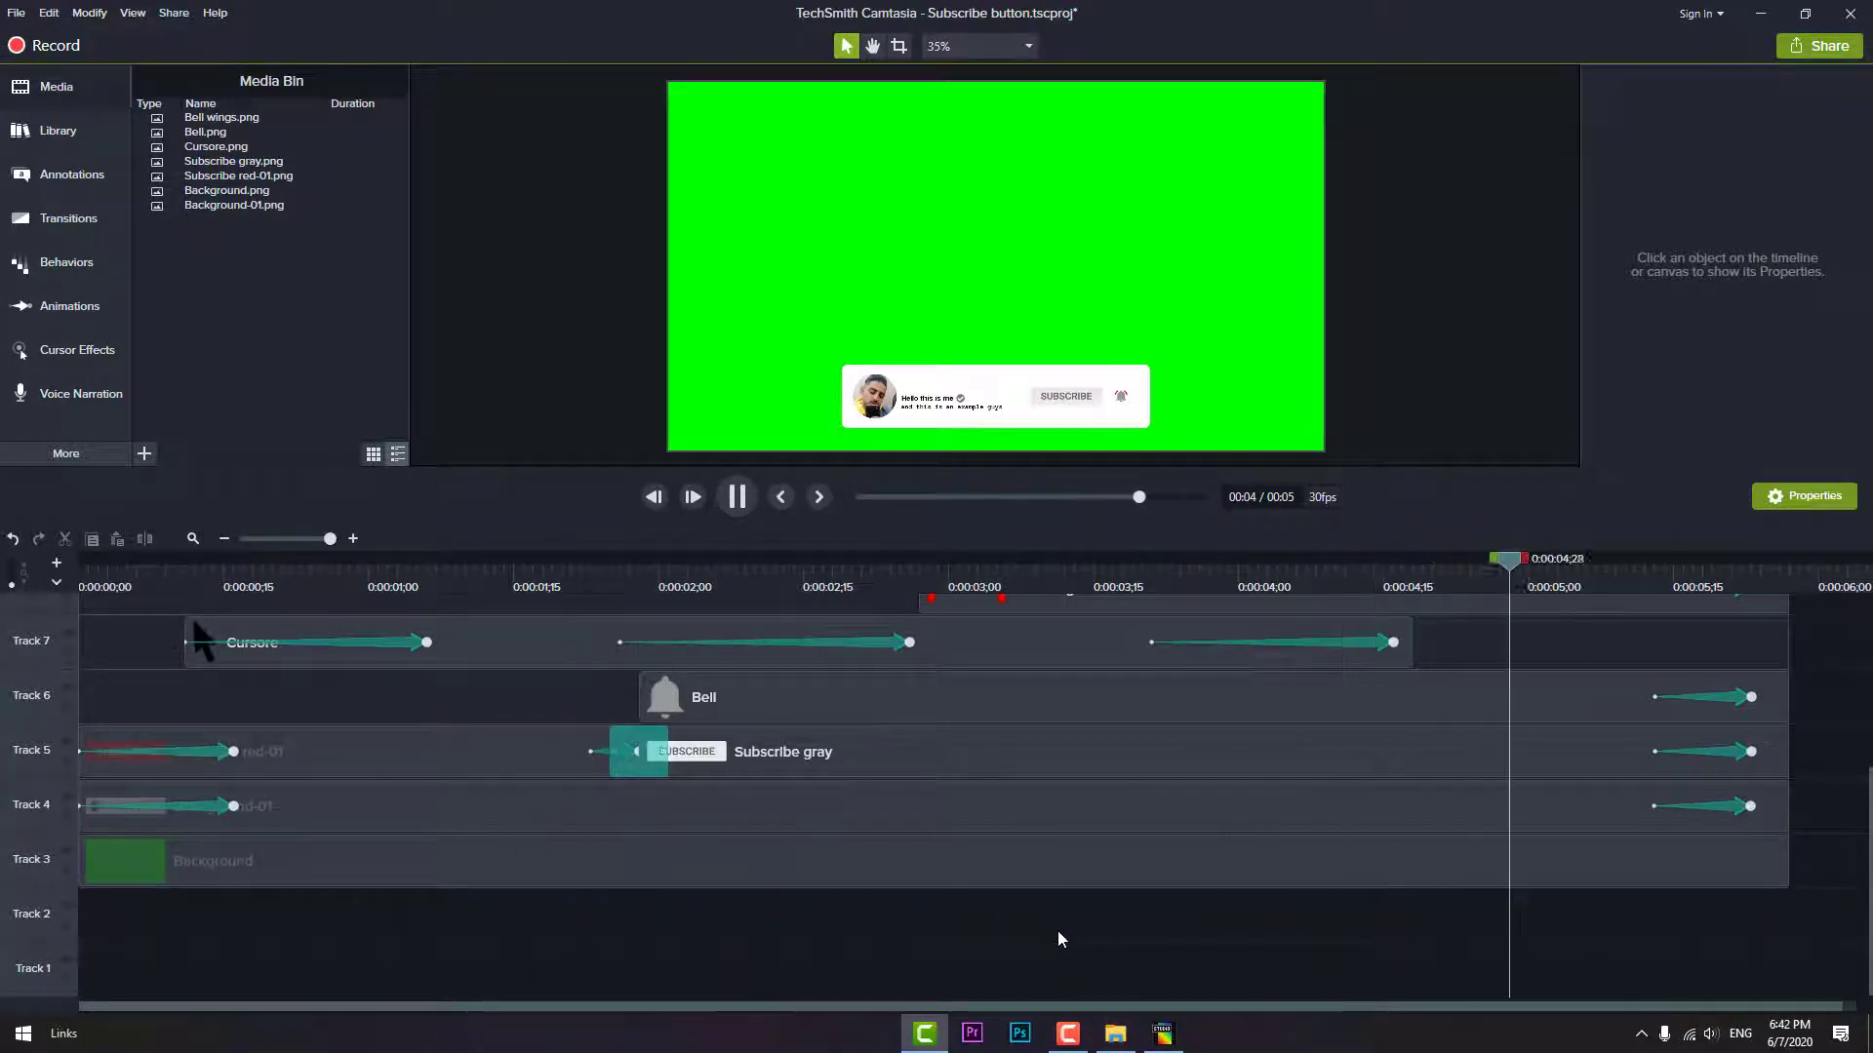
pyautogui.click(736, 500)
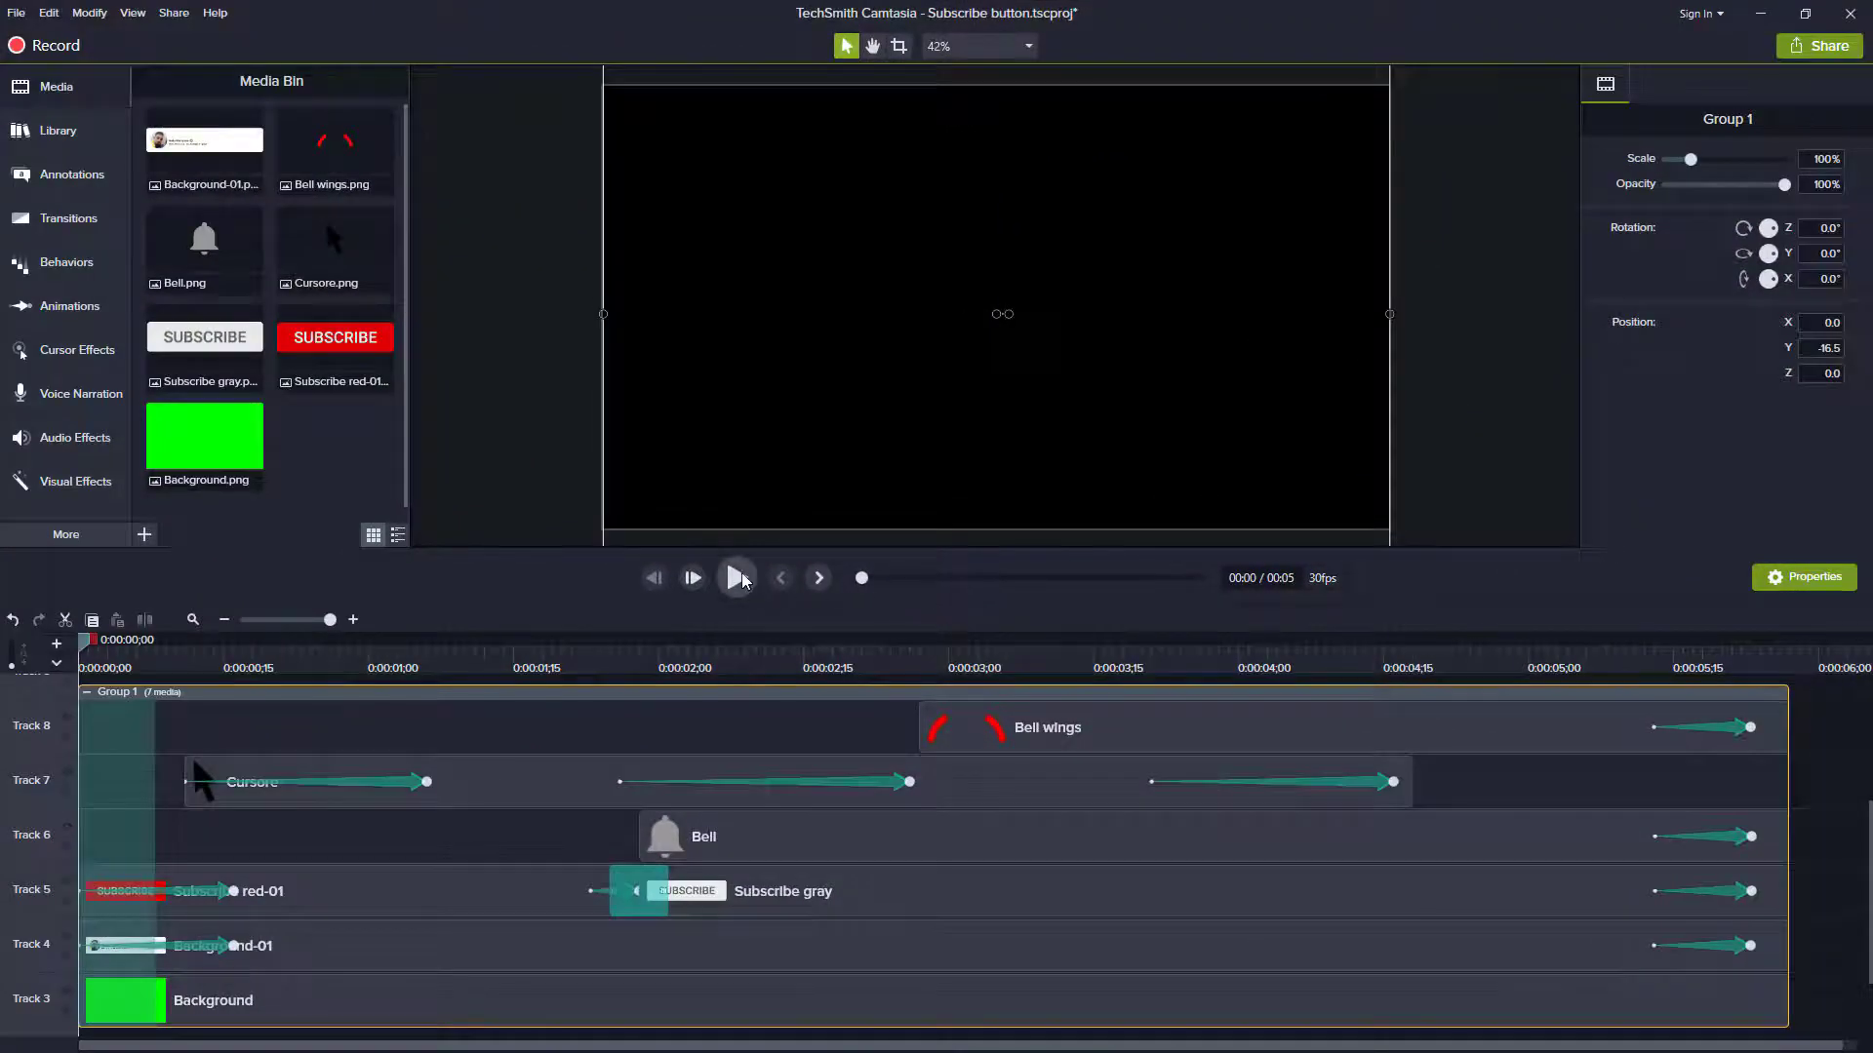
pyautogui.click(738, 578)
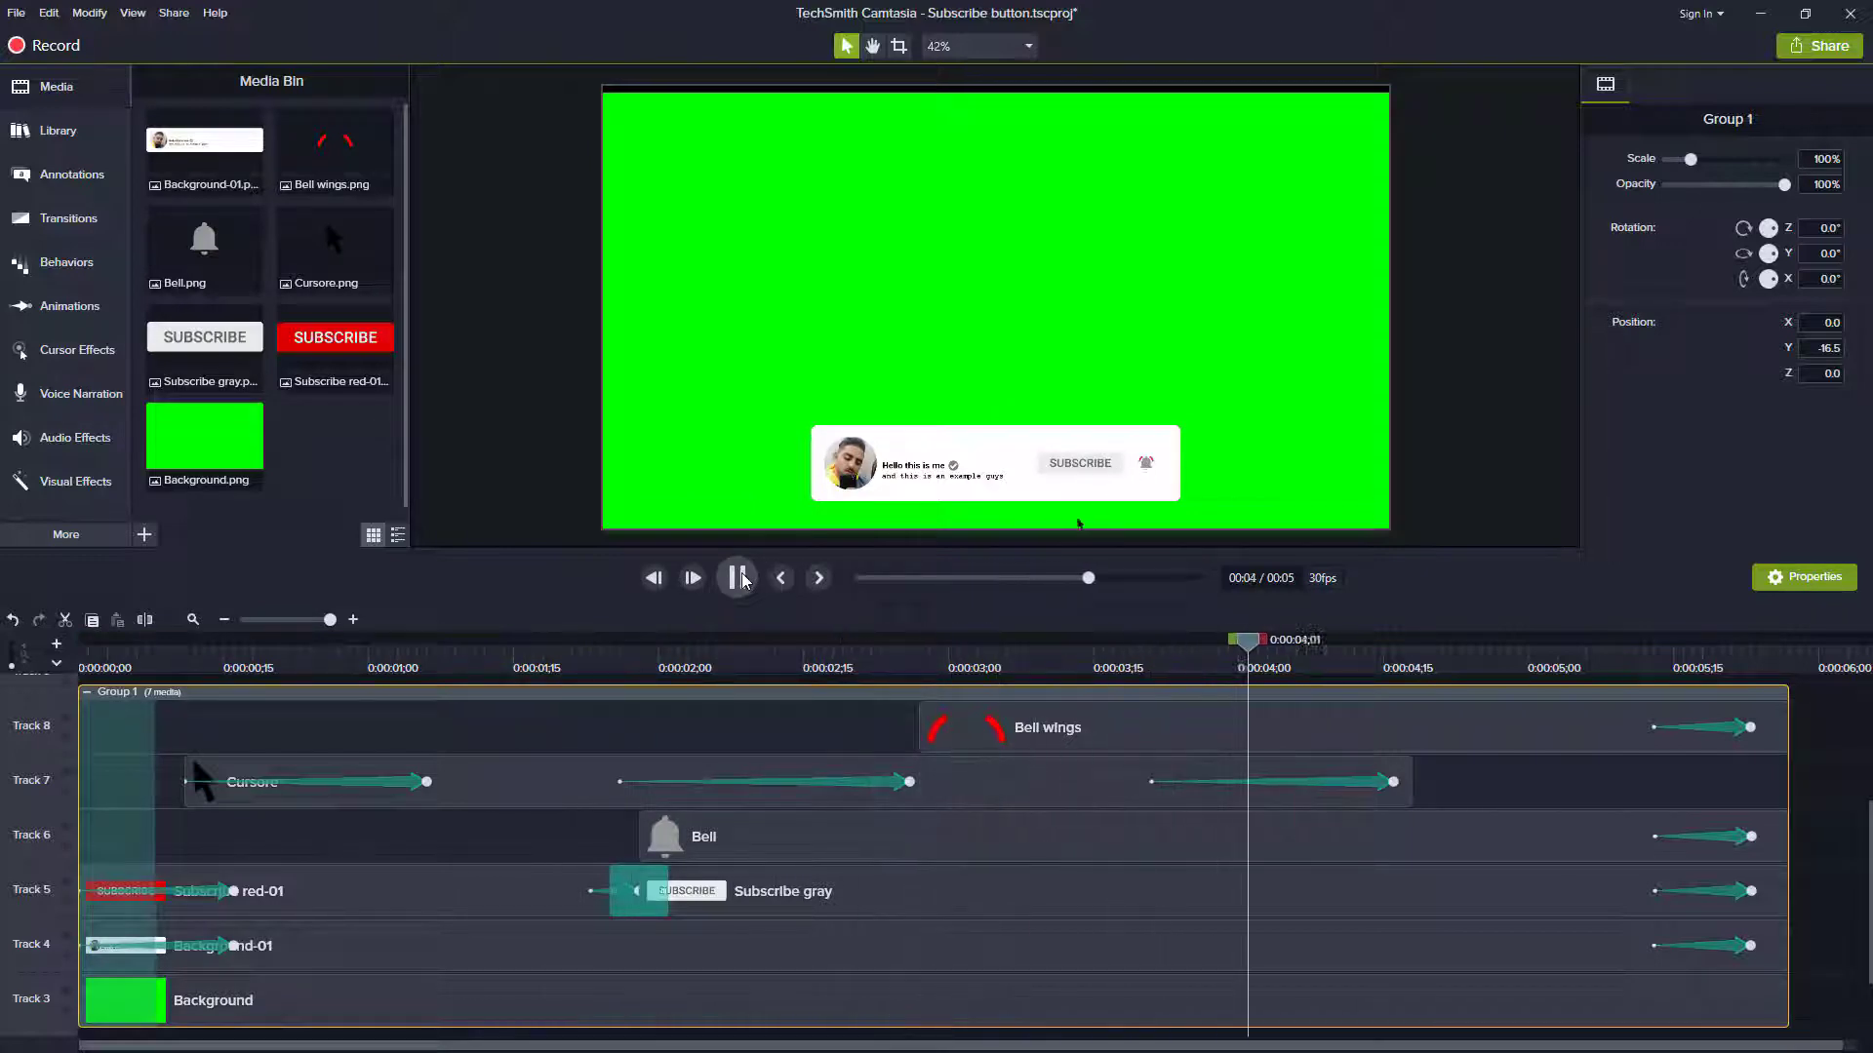
pyautogui.click(738, 579)
# Step: Delete the green Background clip from Group 1 and undo the deletion
pyautogui.click(86, 692)
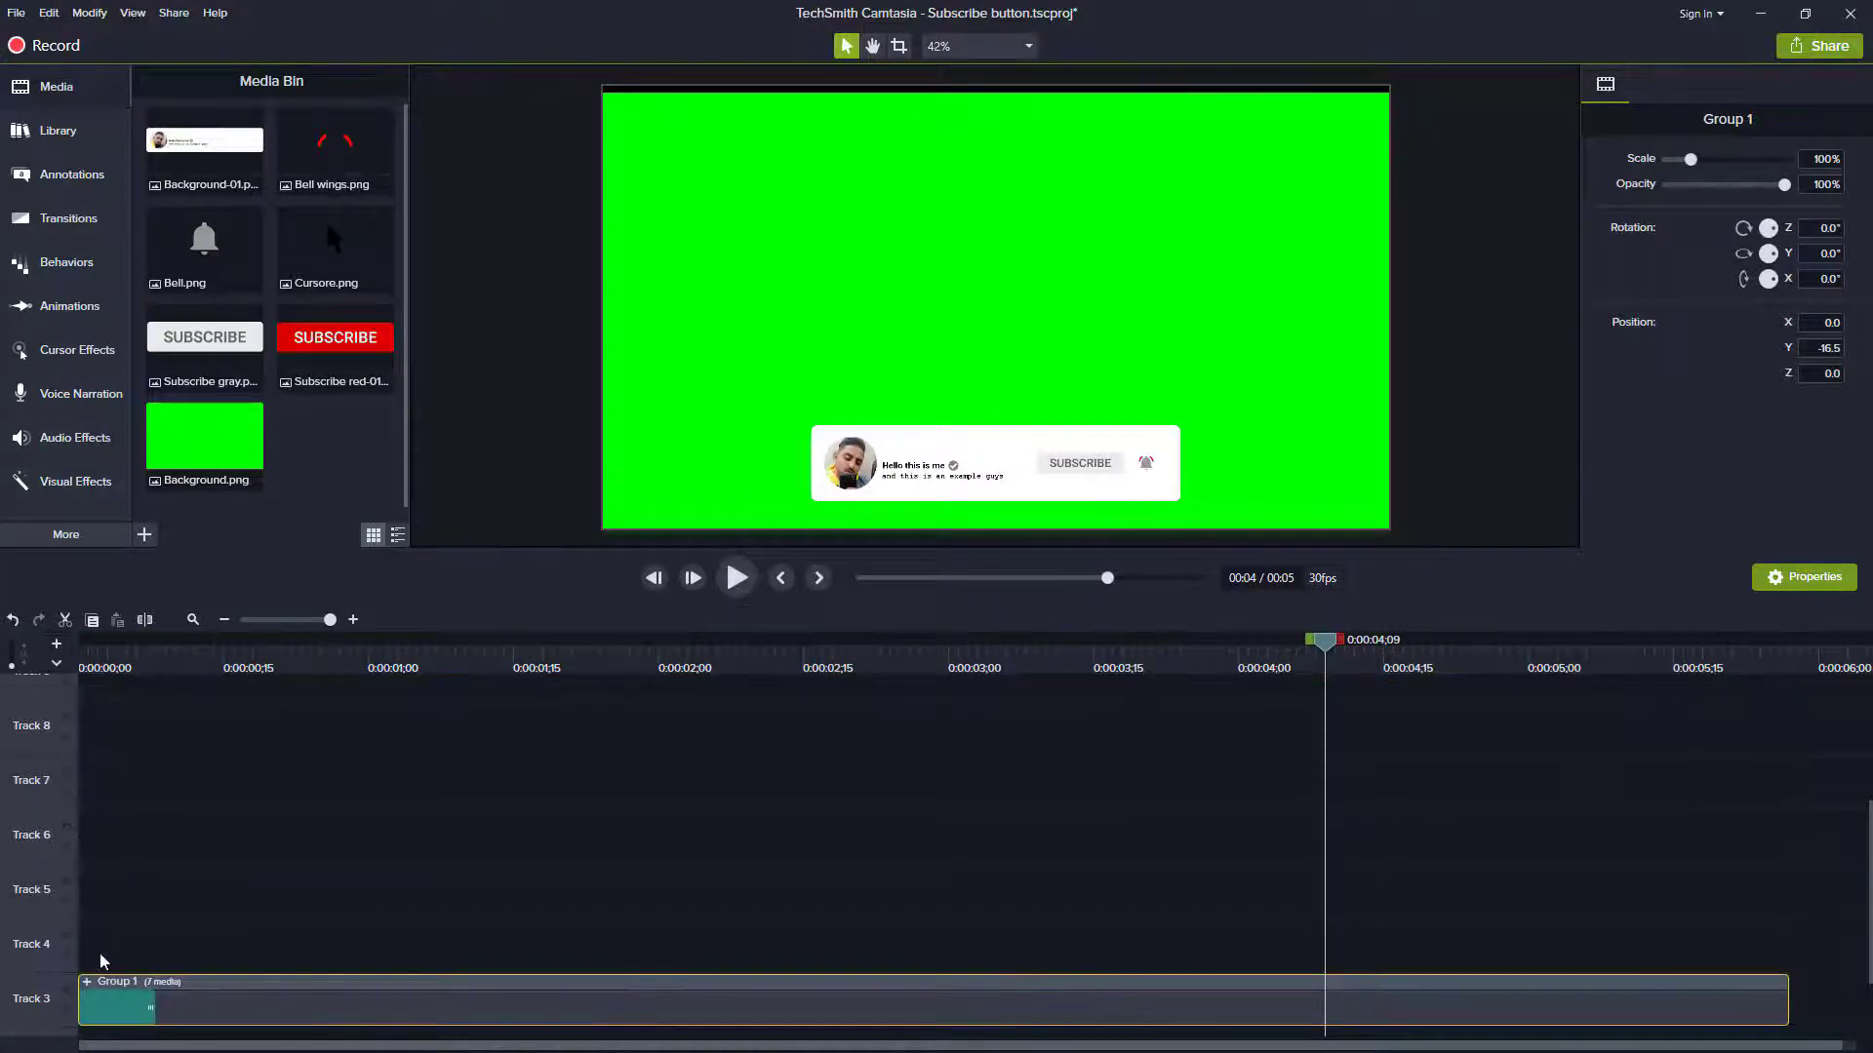
pyautogui.click(88, 986)
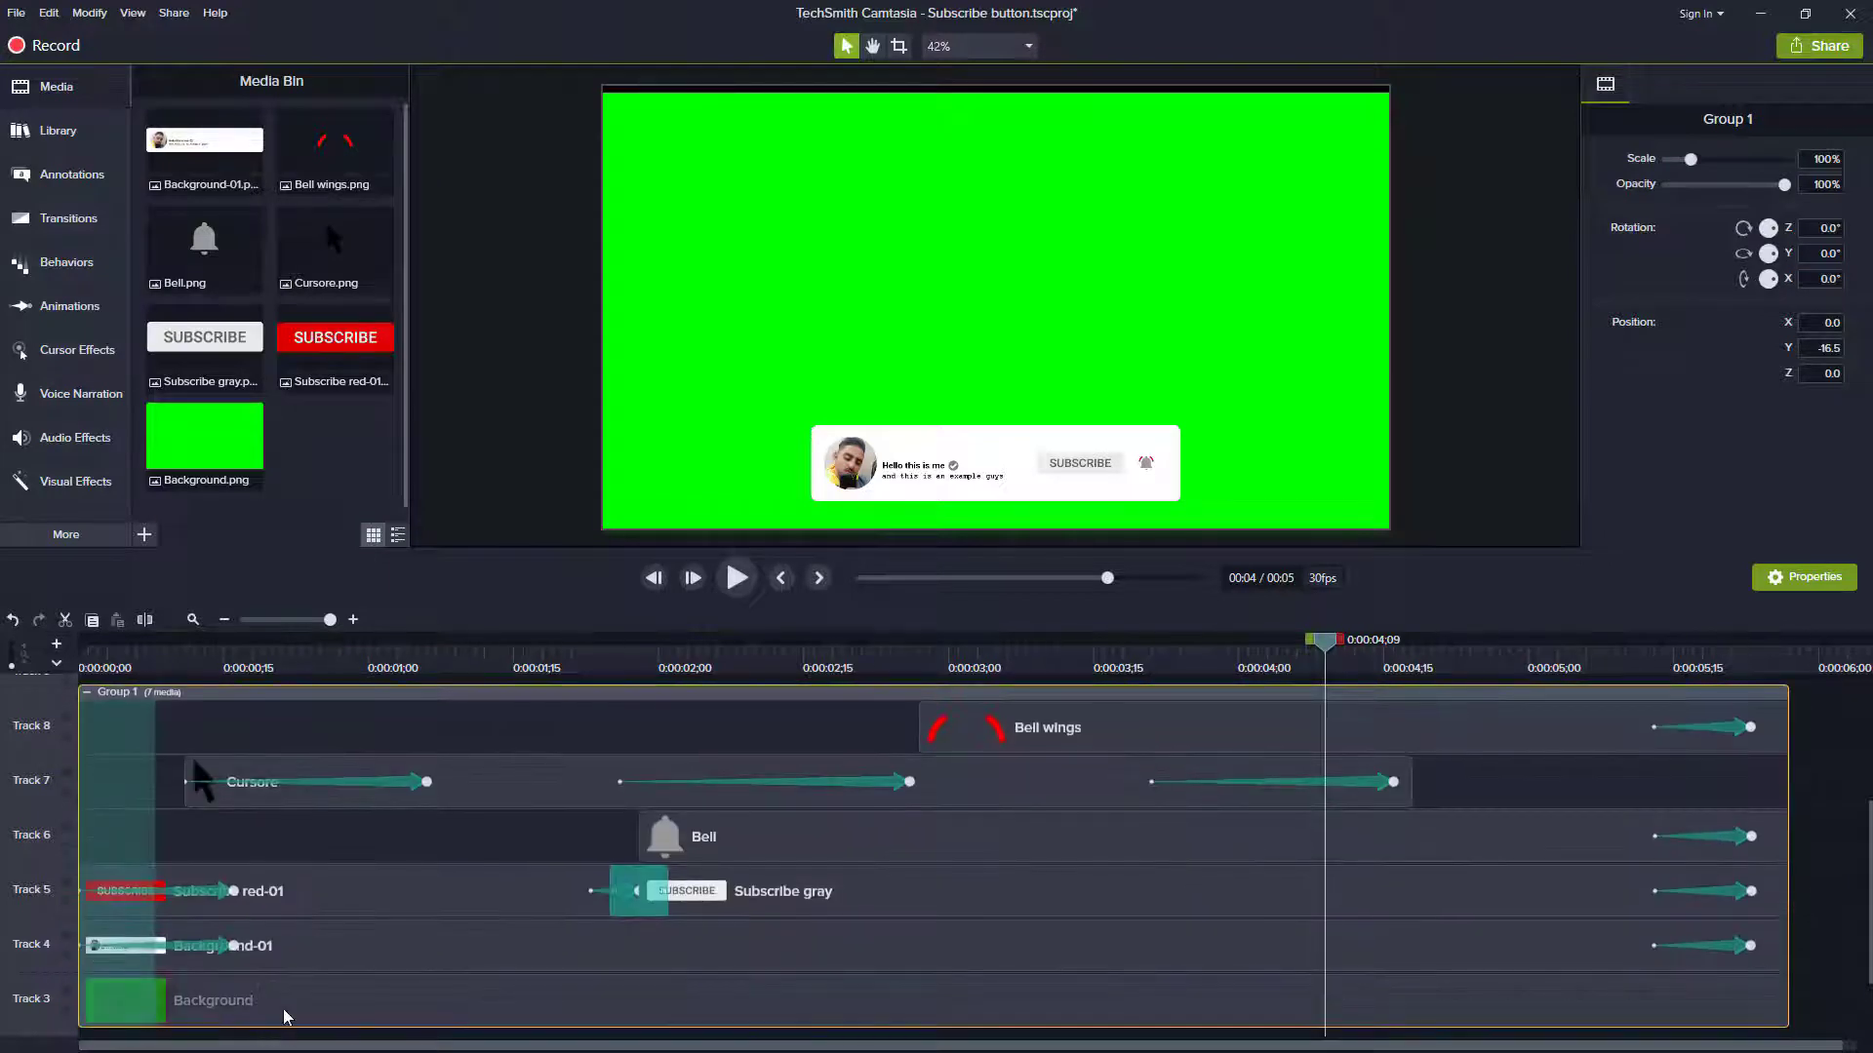
pyautogui.click(296, 1013)
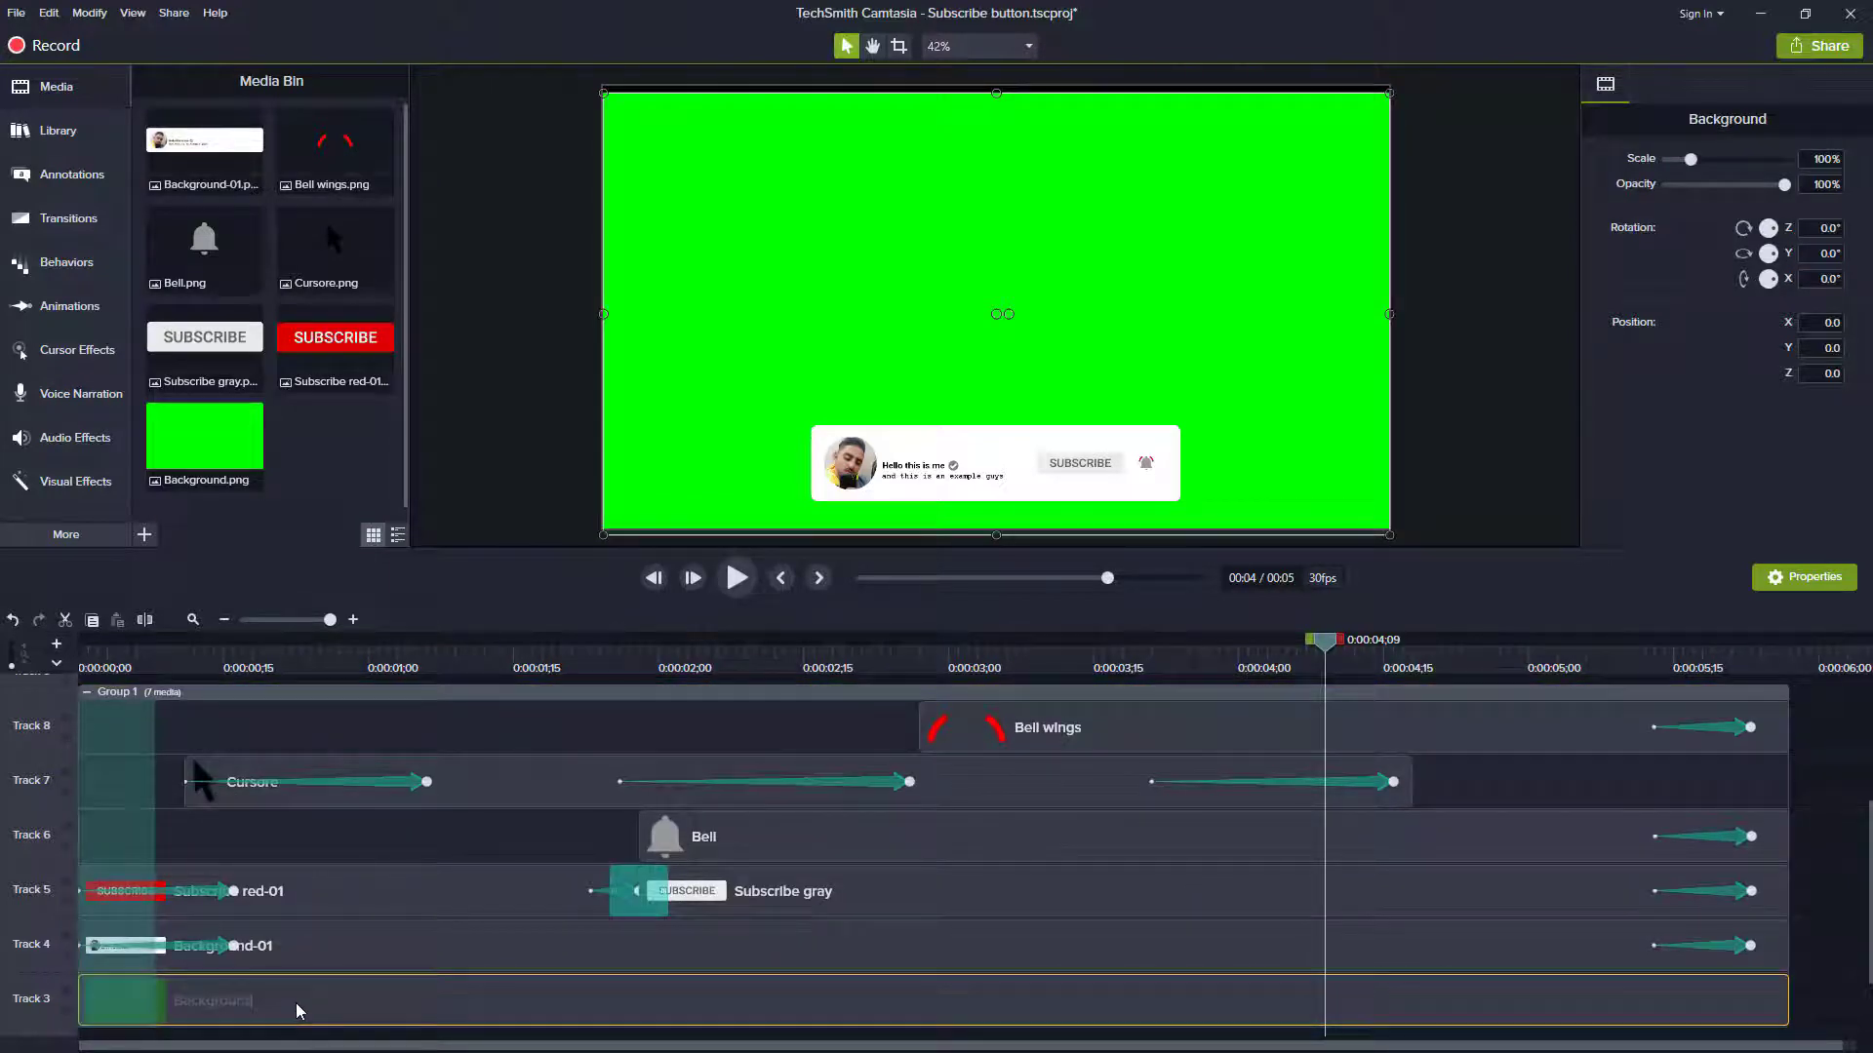
pyautogui.press('Delete')
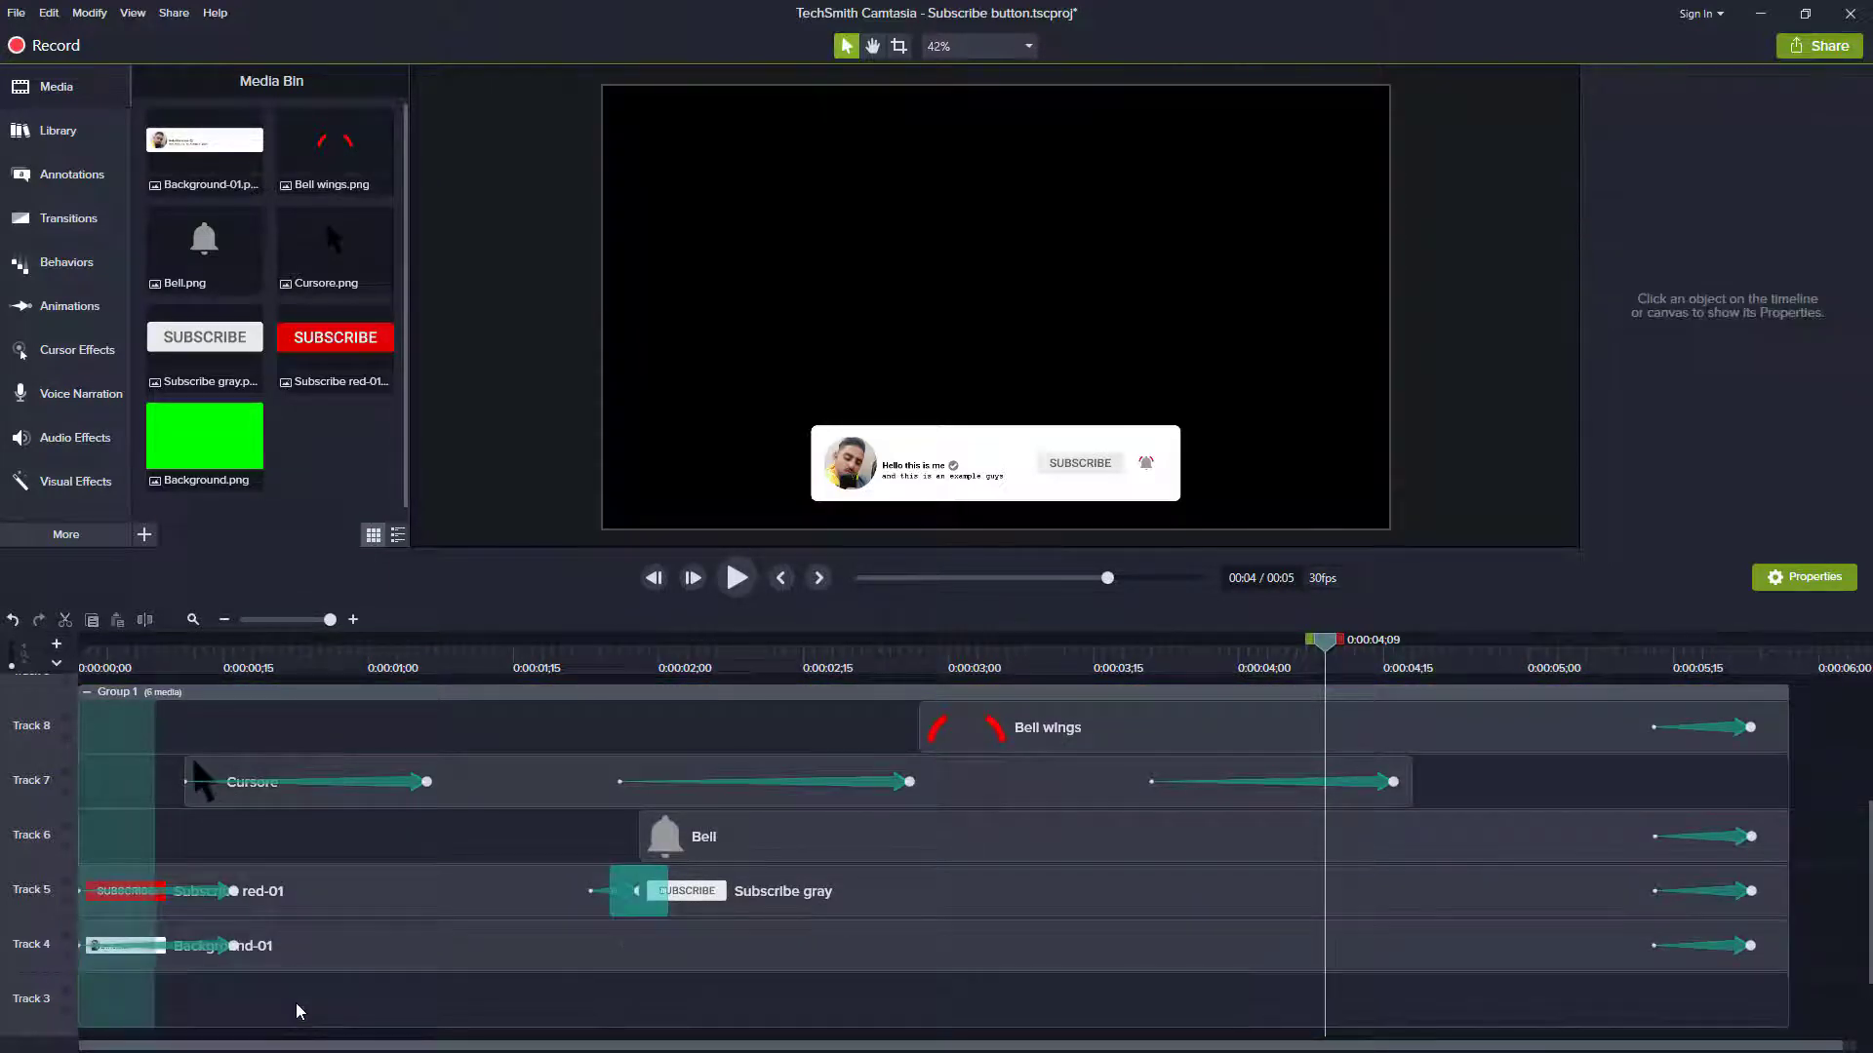
pyautogui.click(49, 13)
pyautogui.click(68, 35)
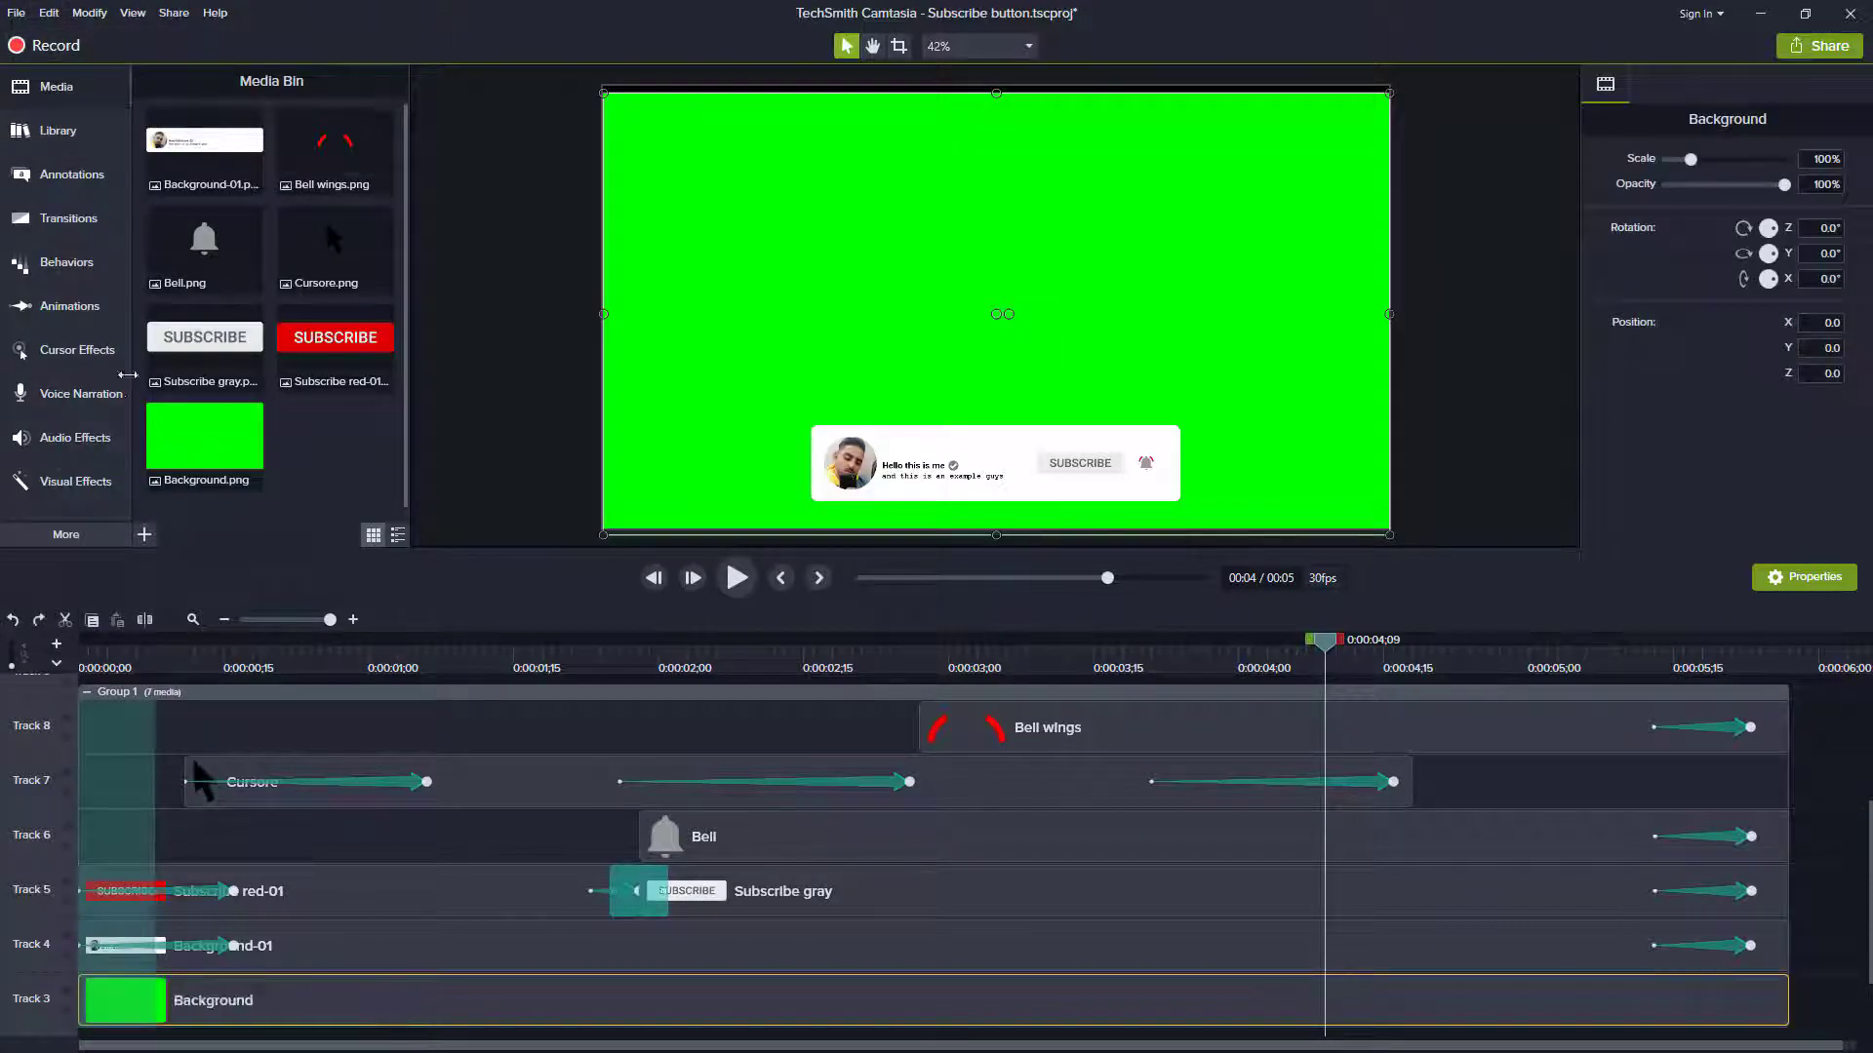
# Step: Apply the Colorize effect to the green Background clip and try red and other hues for its colour
pyautogui.click(61, 495)
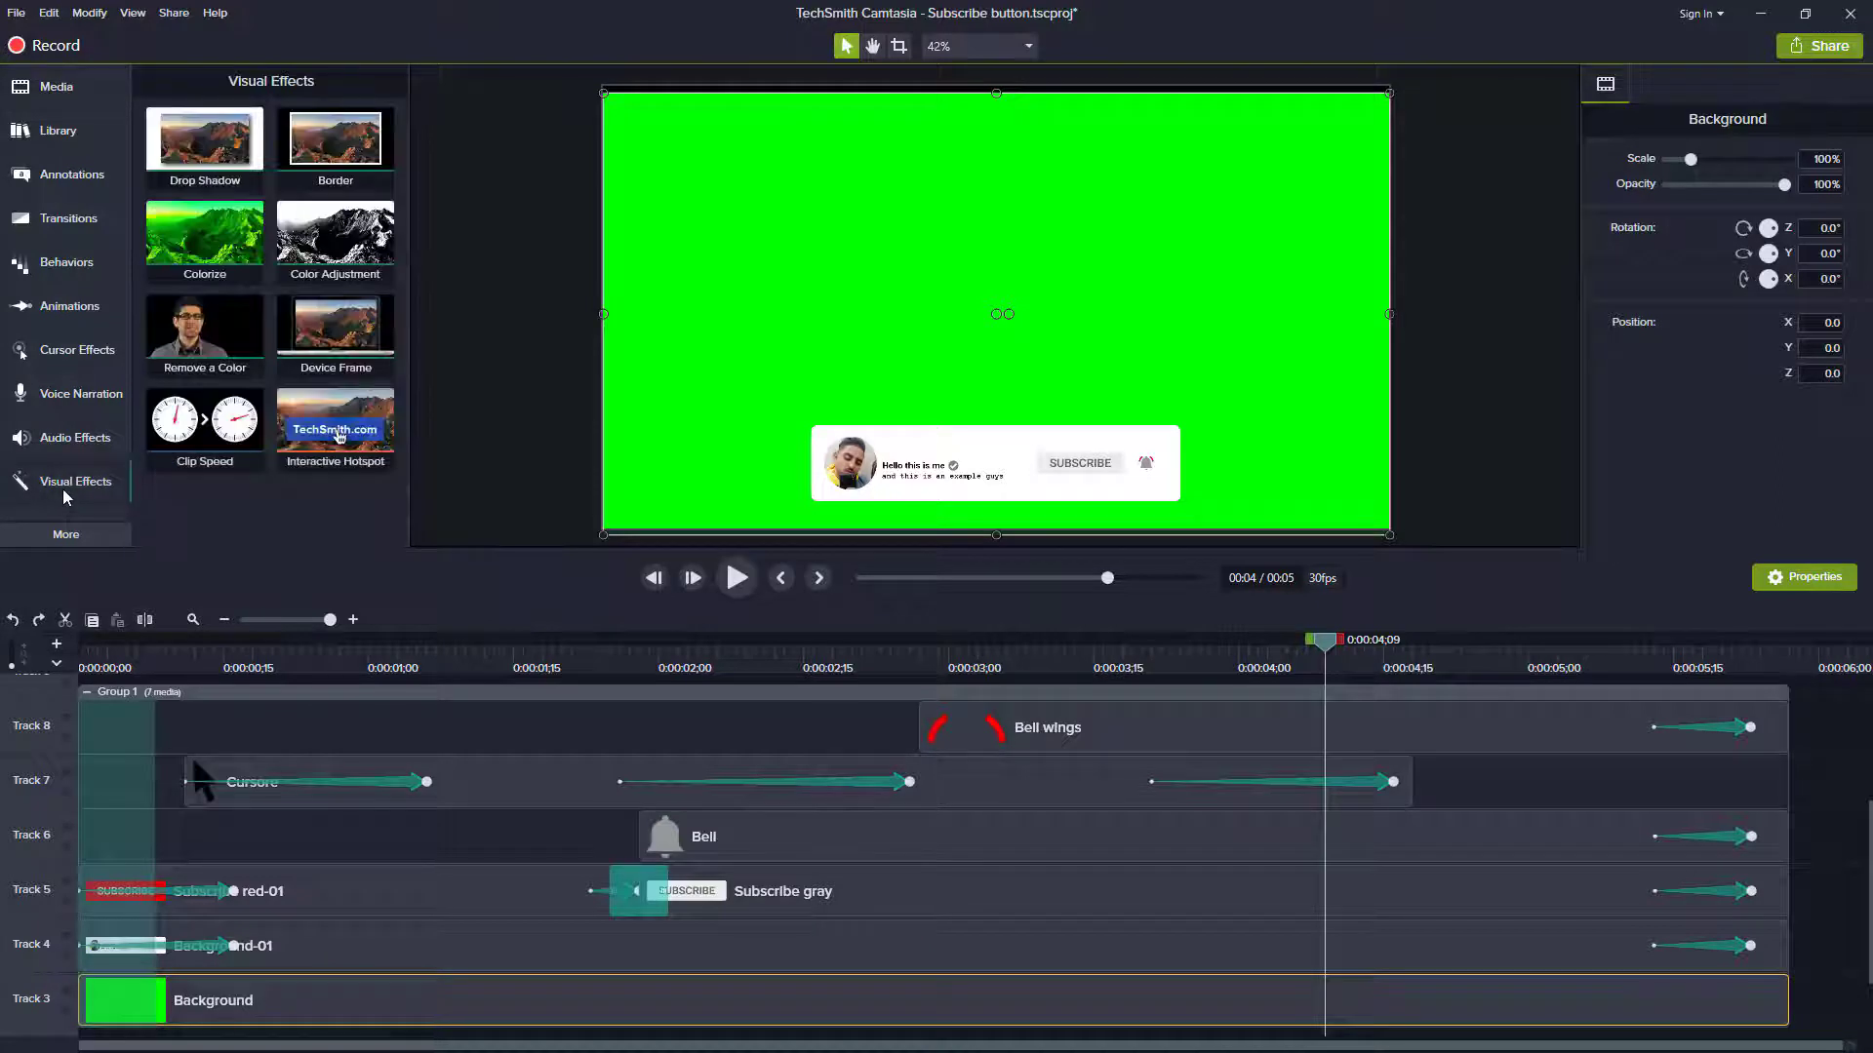
pyautogui.moveTo(222, 219); pyautogui.dragTo(265, 999)
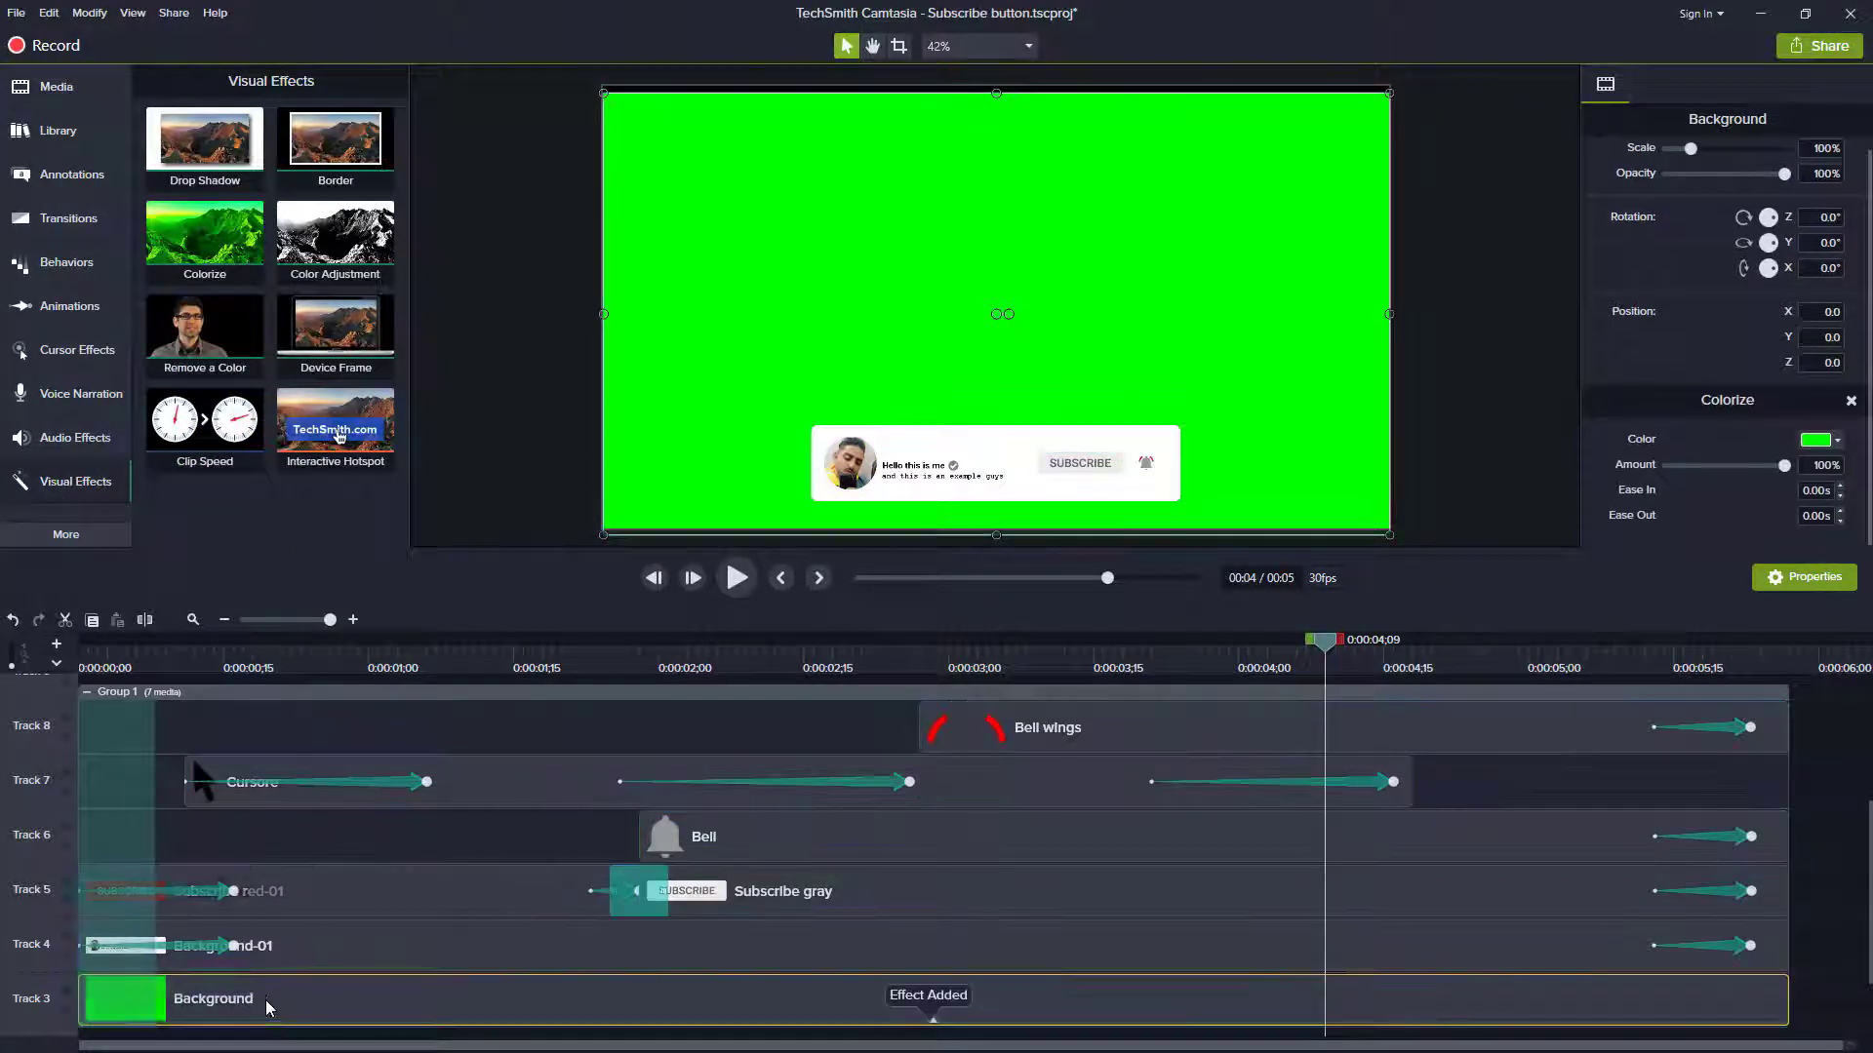
pyautogui.click(1831, 444)
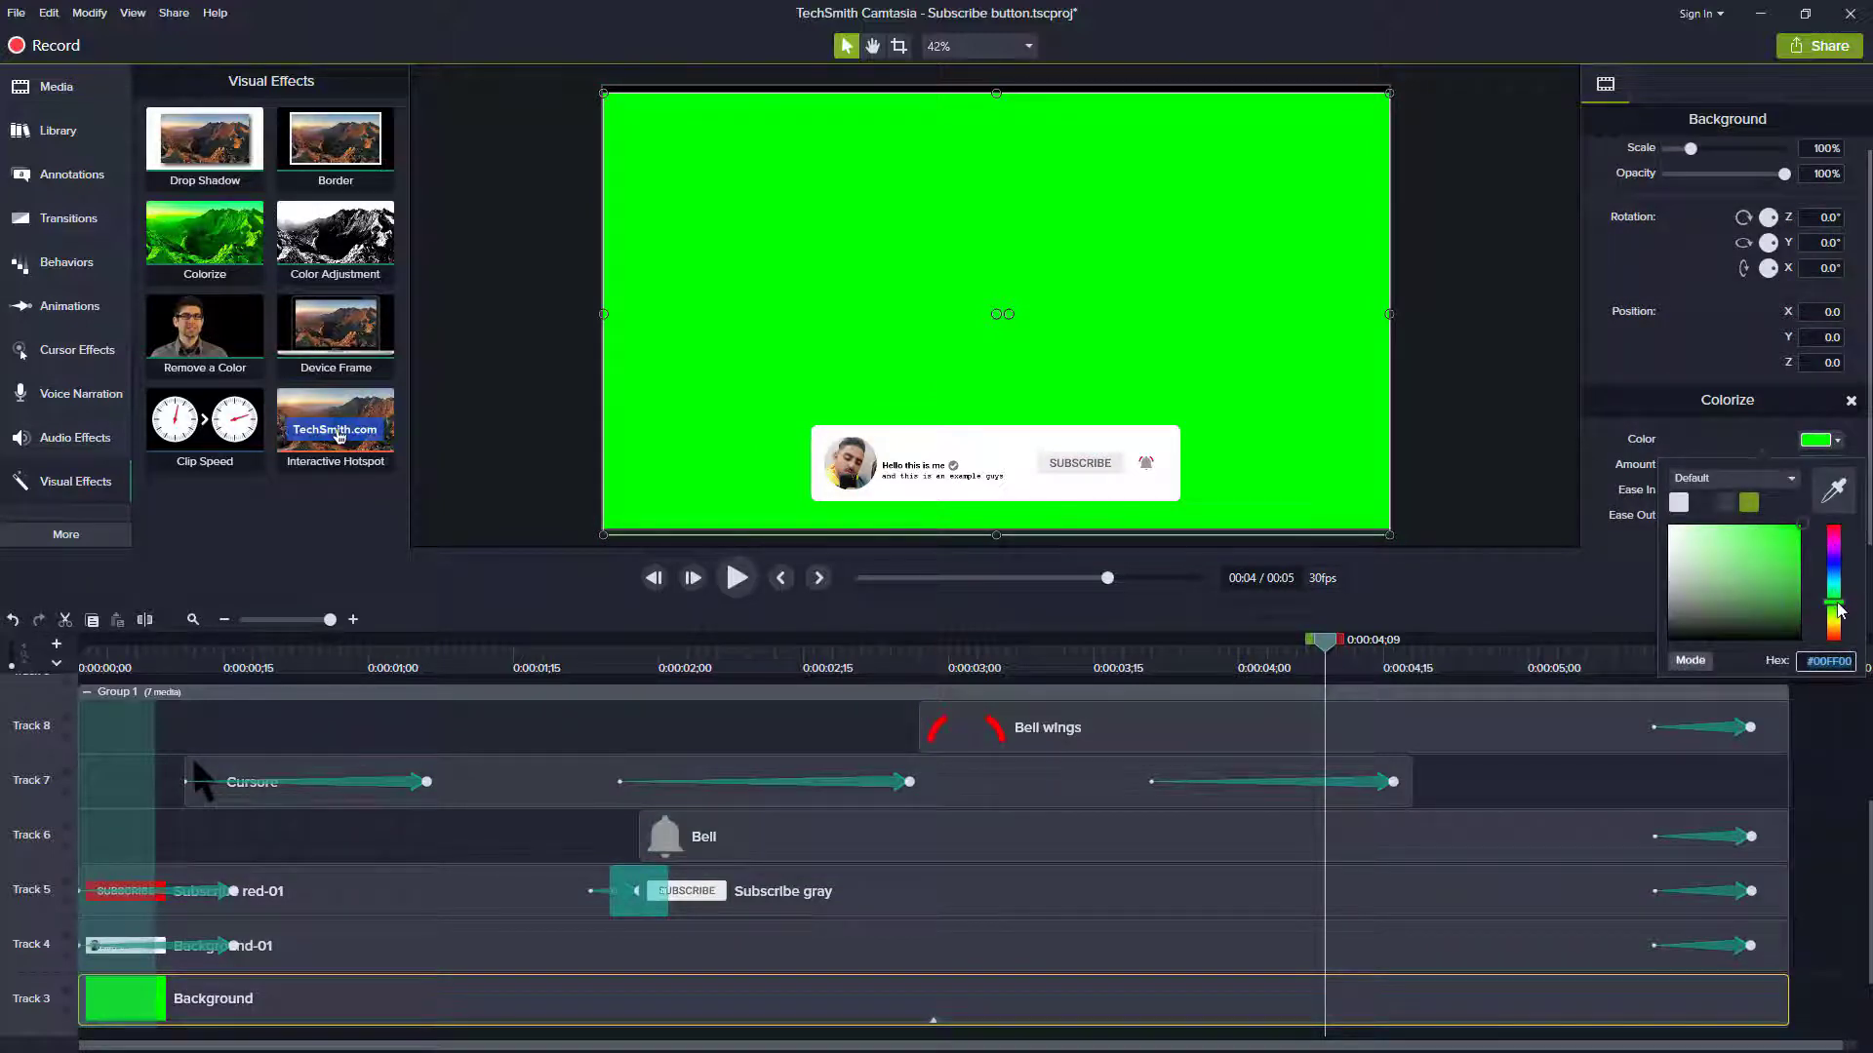
pyautogui.moveTo(1838, 636); pyautogui.dragTo(1837, 655)
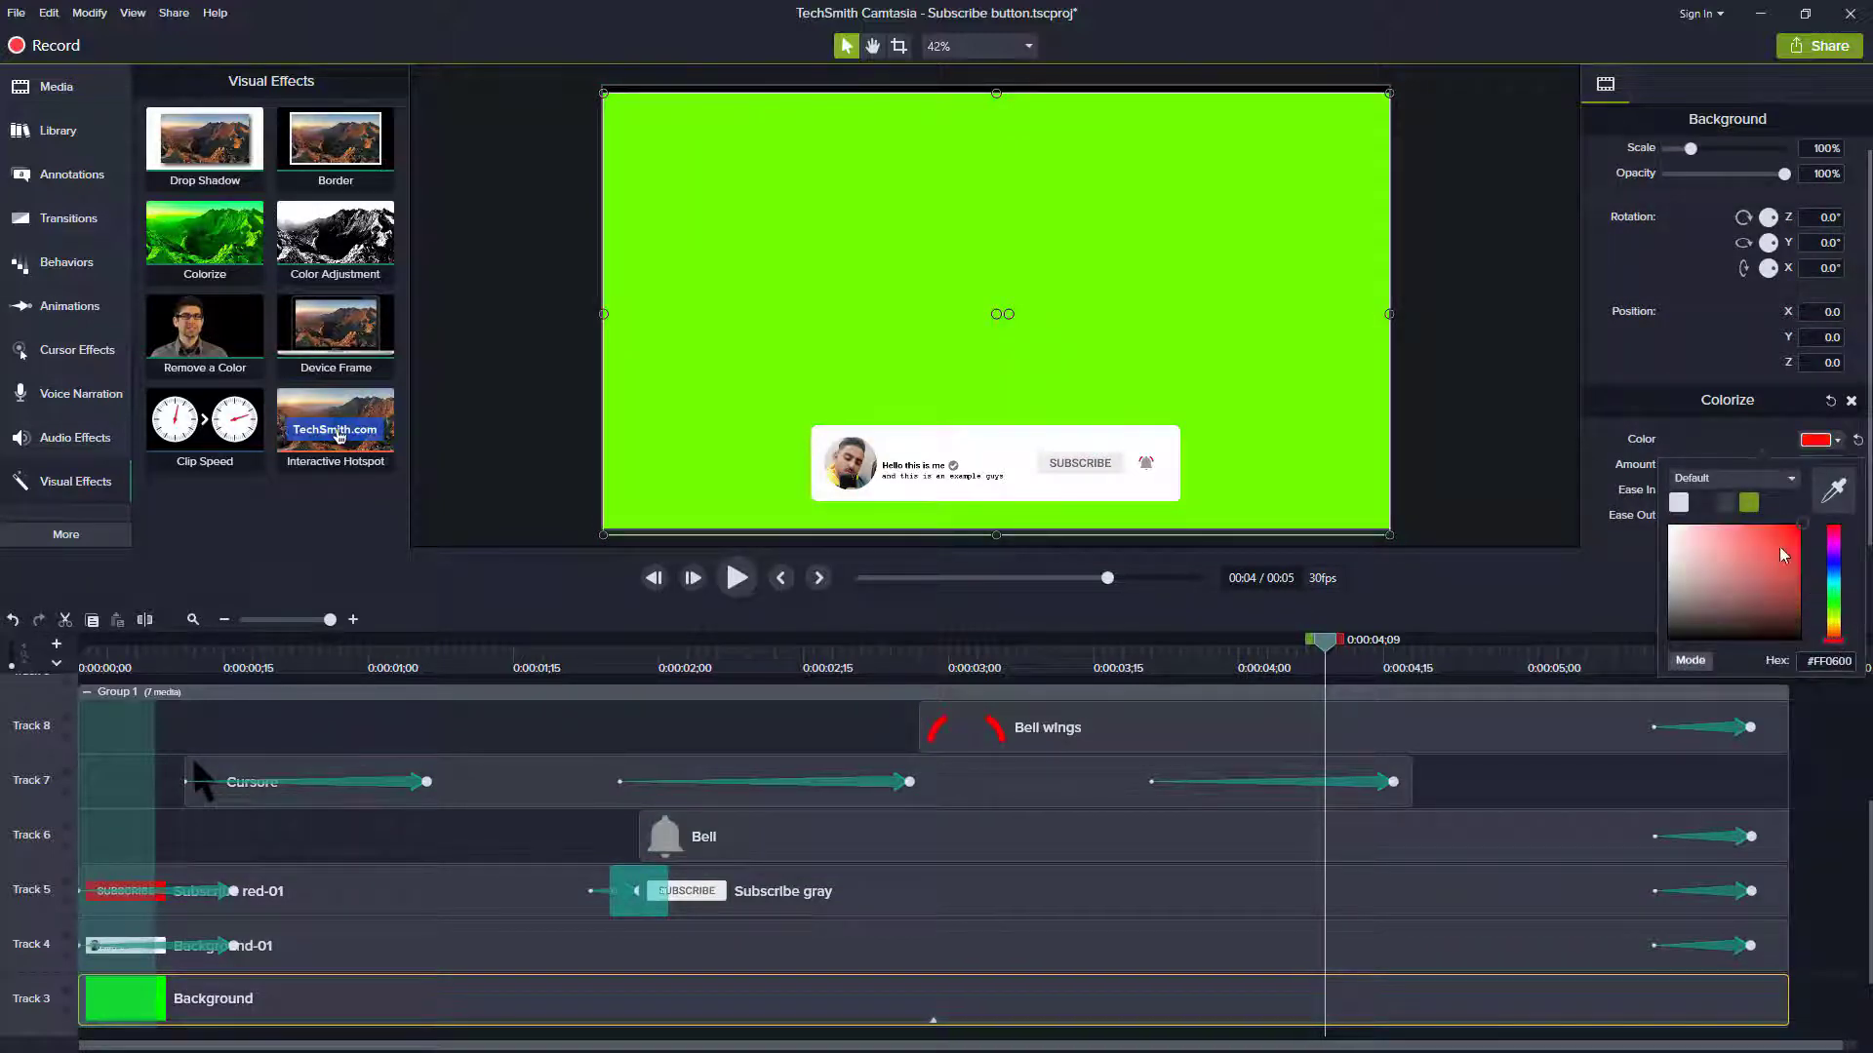
pyautogui.moveTo(1784, 542); pyautogui.dragTo(1785, 523)
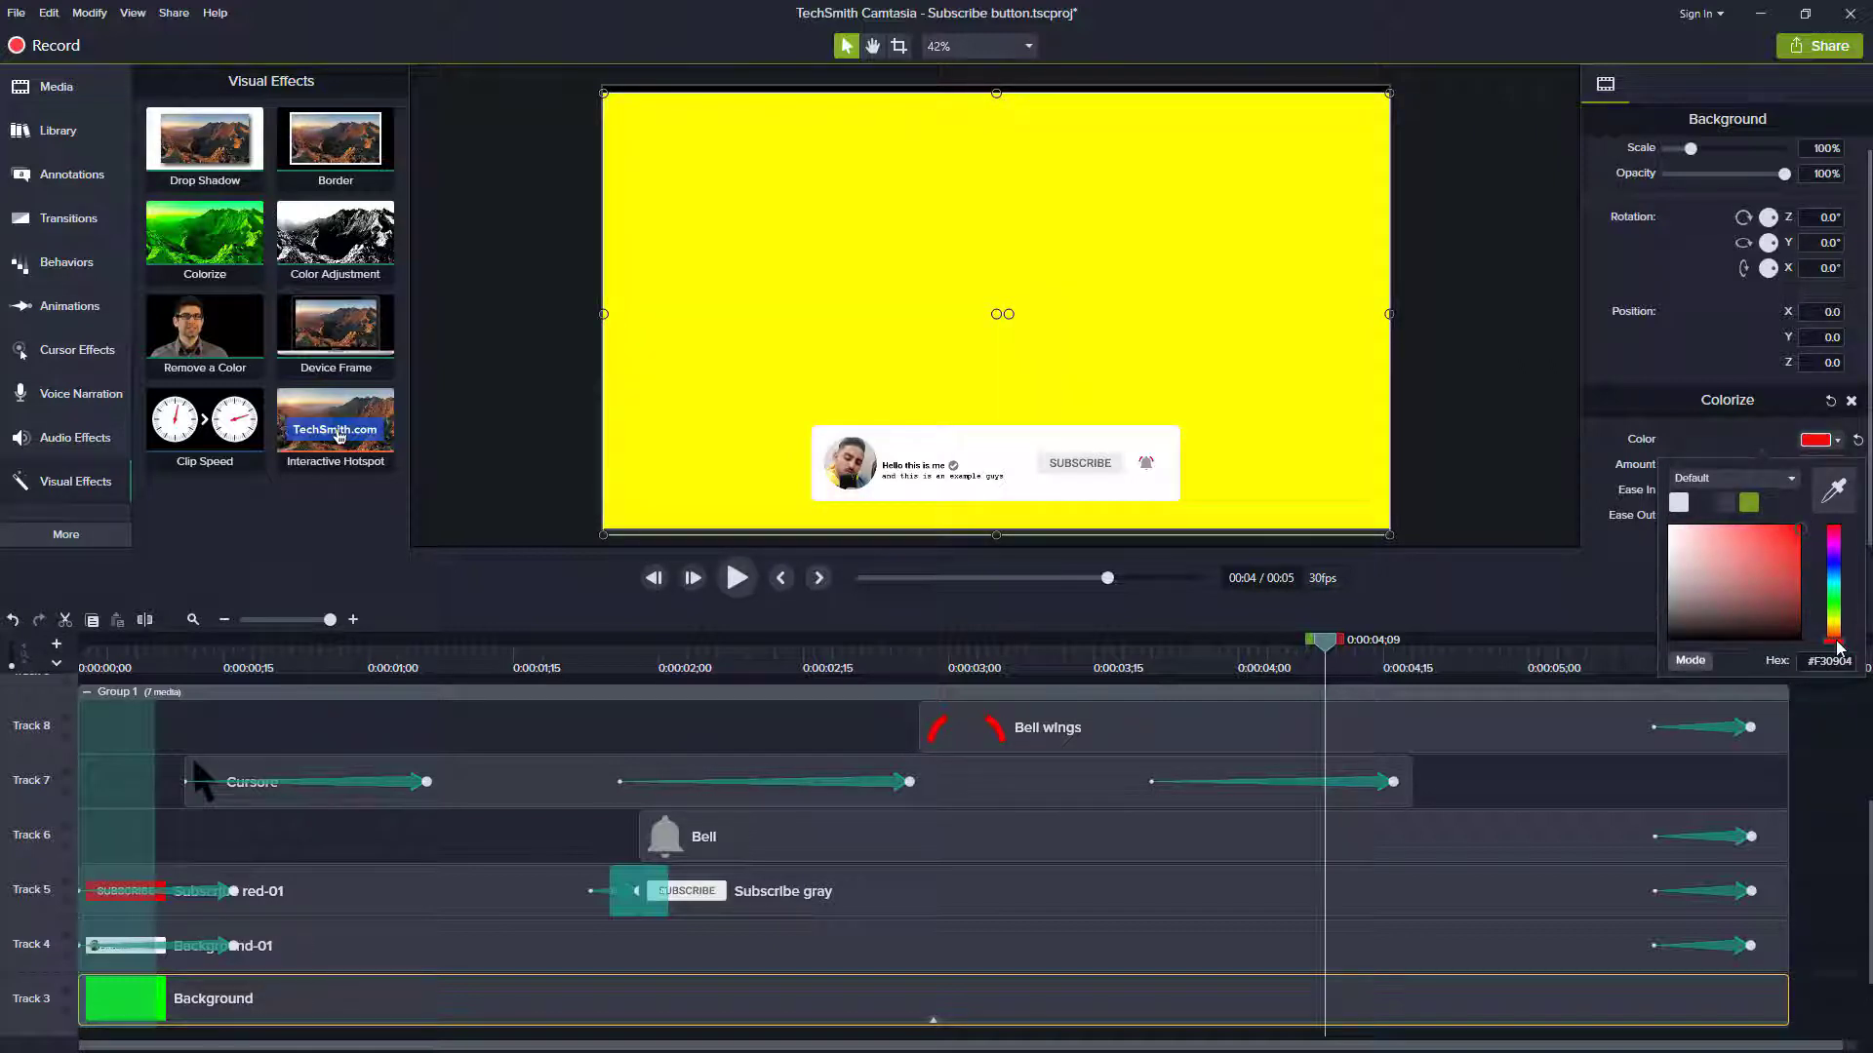
pyautogui.moveTo(1838, 646); pyautogui.dragTo(1837, 541)
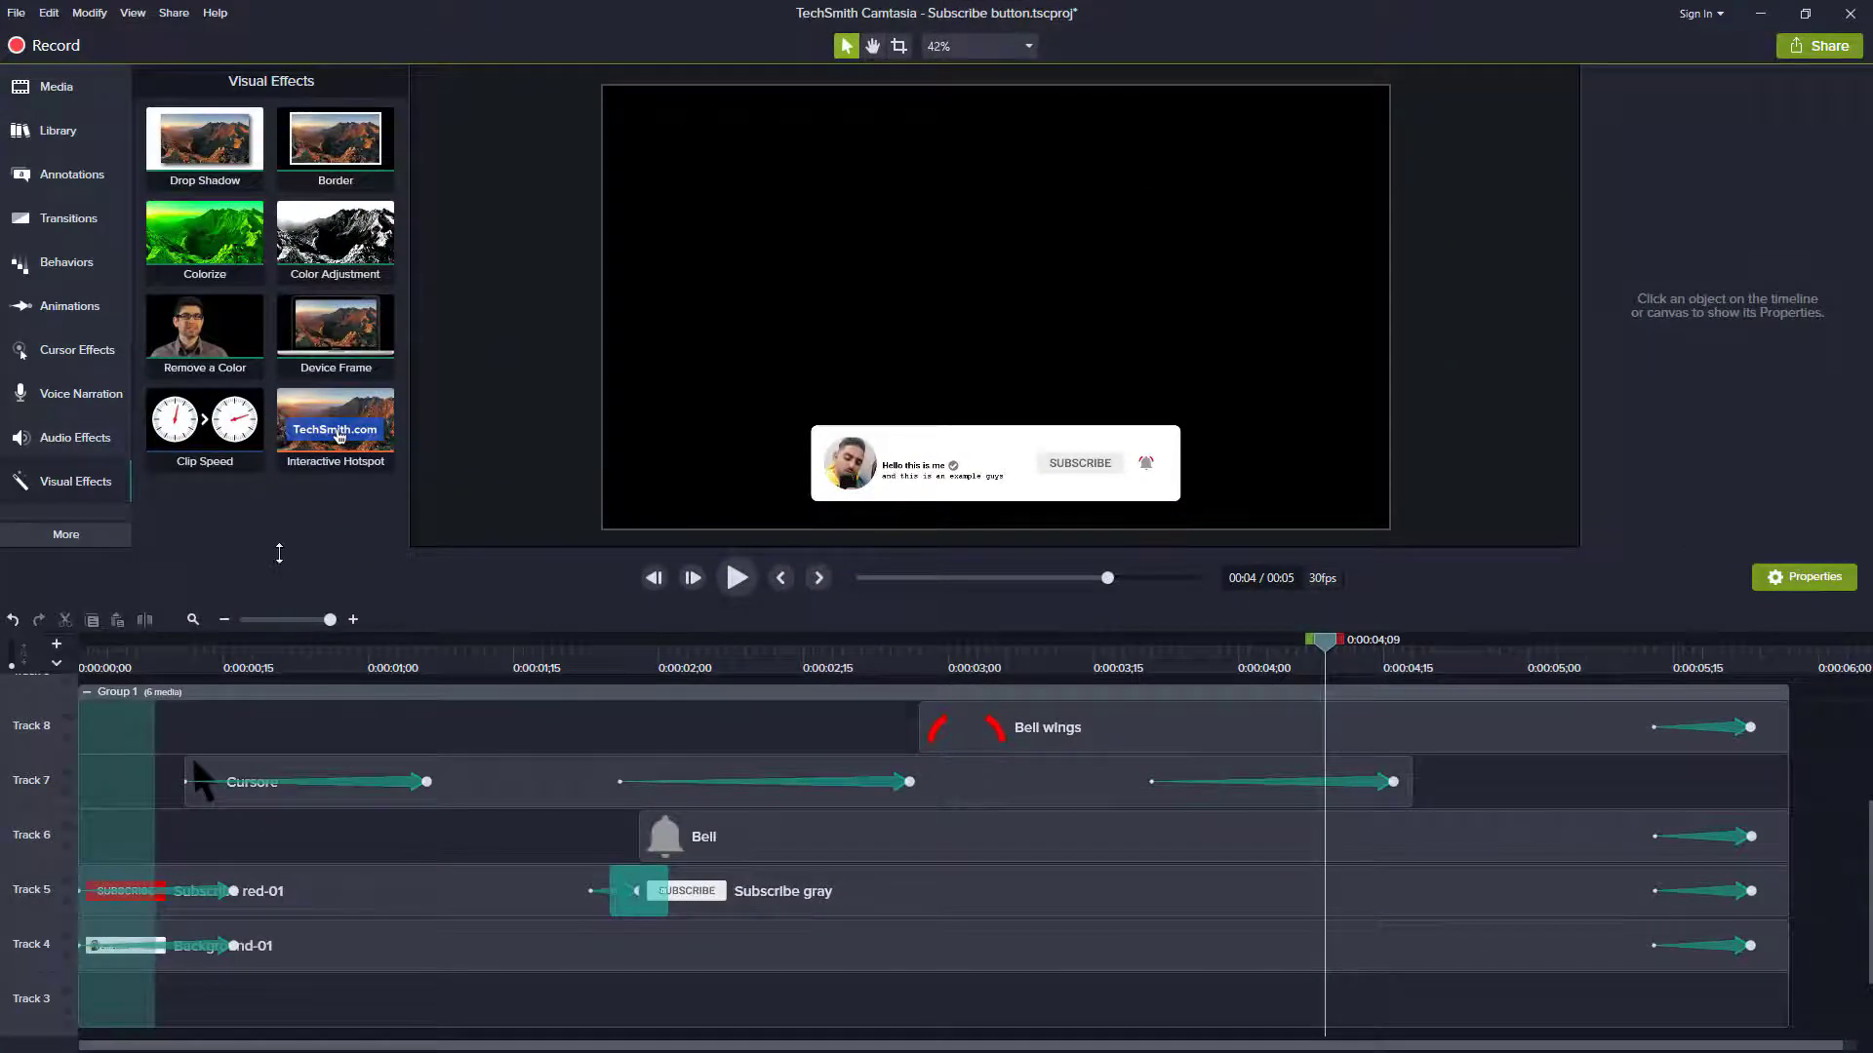
# Step: Import the BG Fire Black Screen Effect HD 1080p video from the Downloads folder into the media bin
pyautogui.click(55, 86)
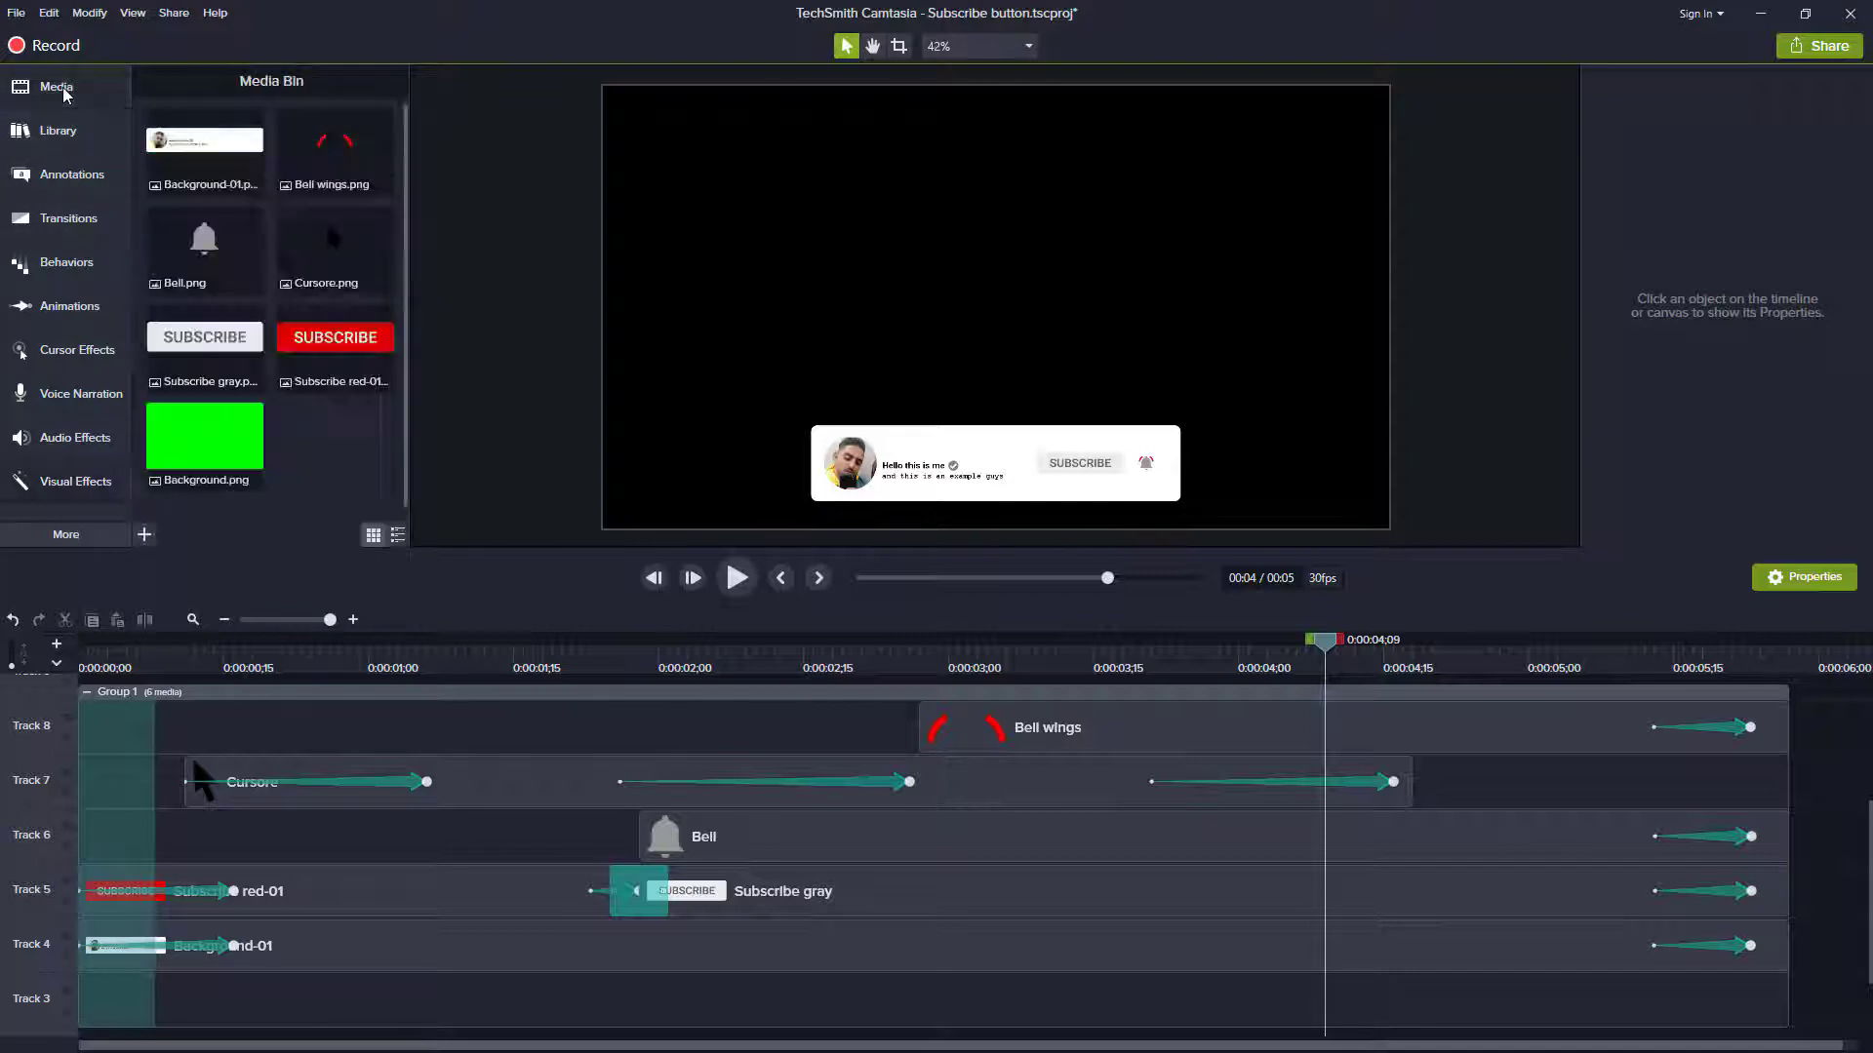
pyautogui.rightClick(357, 488)
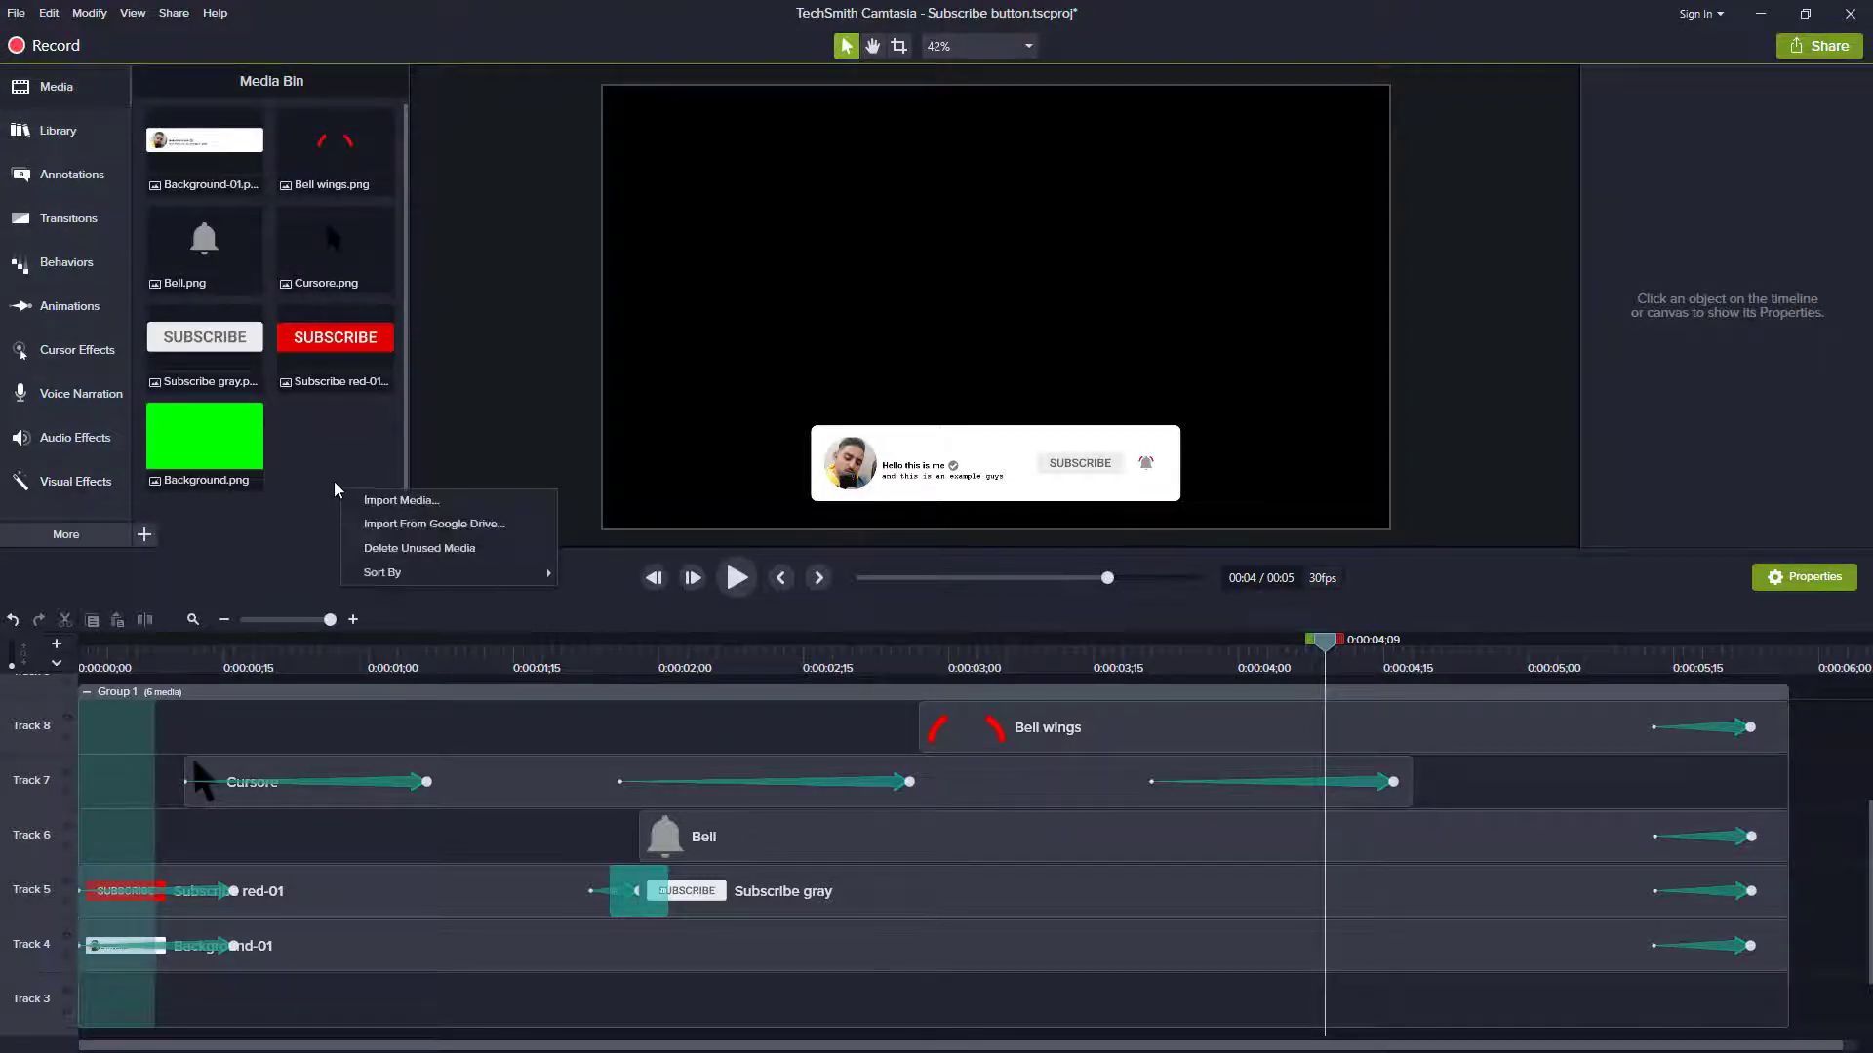
pyautogui.click(364, 503)
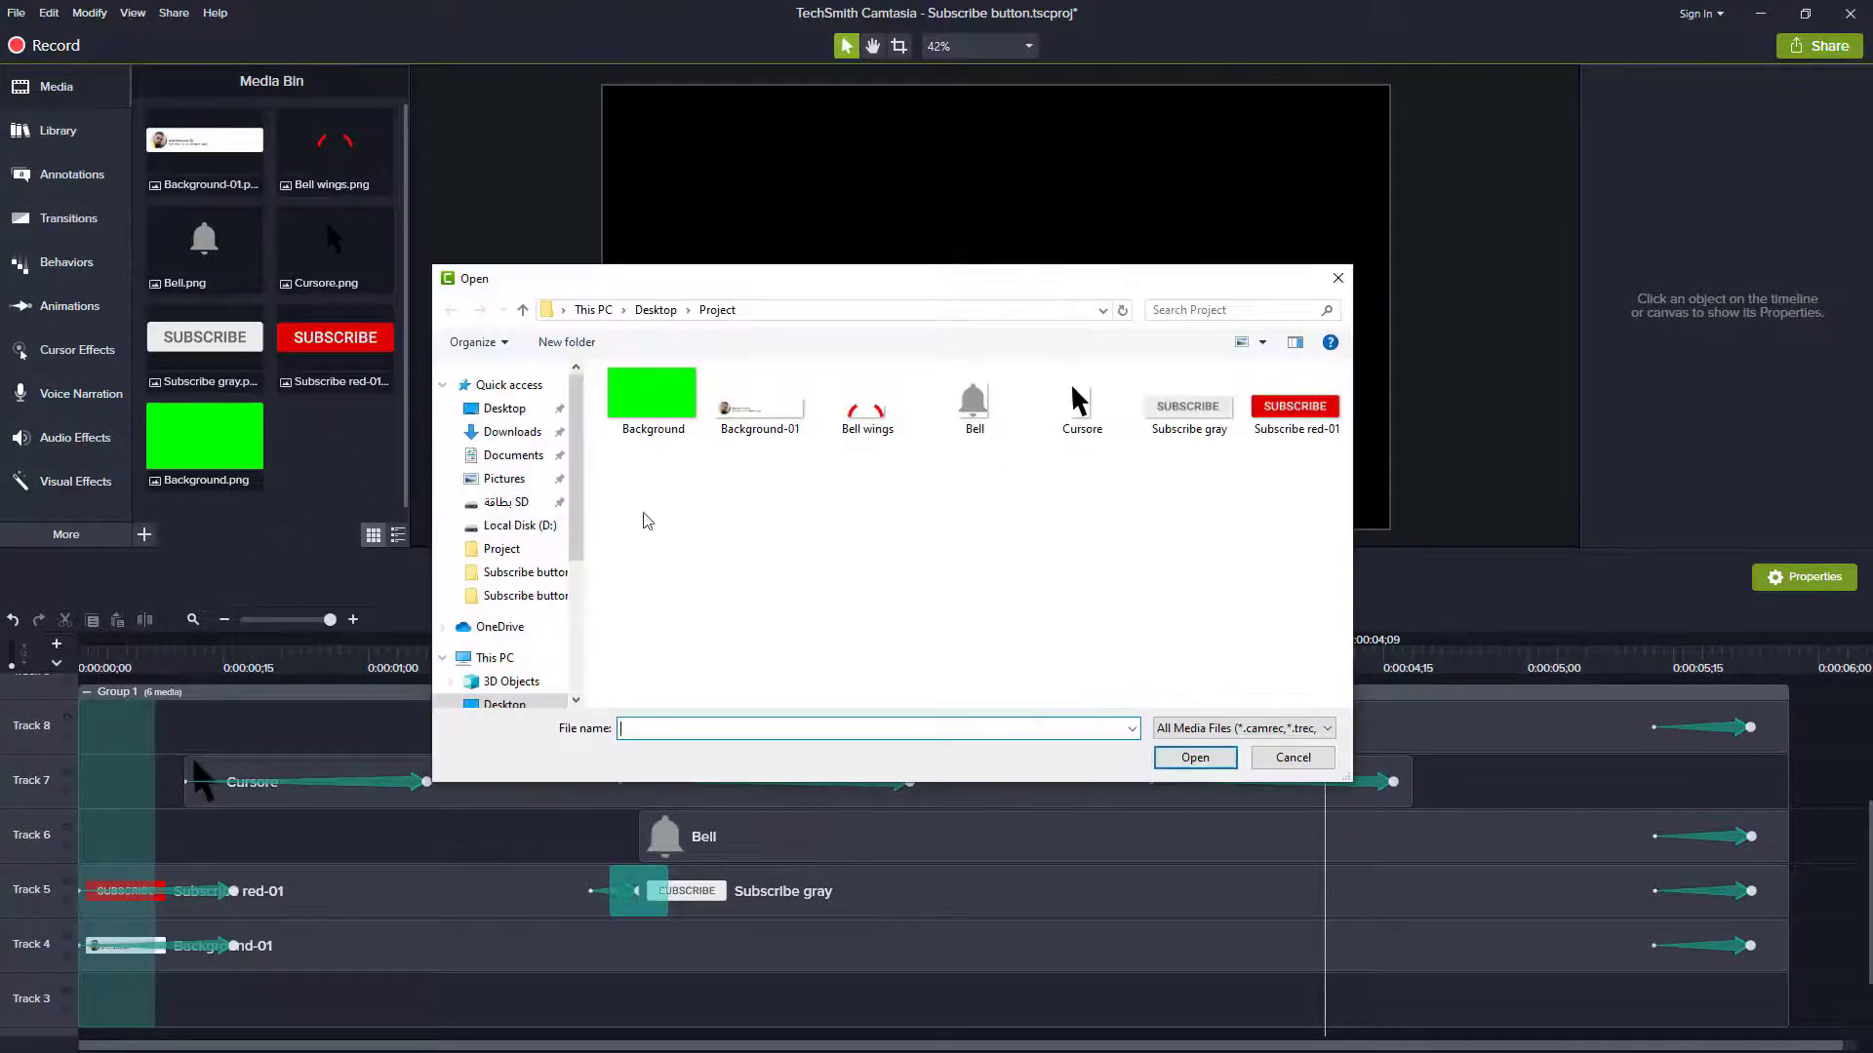
pyautogui.click(511, 432)
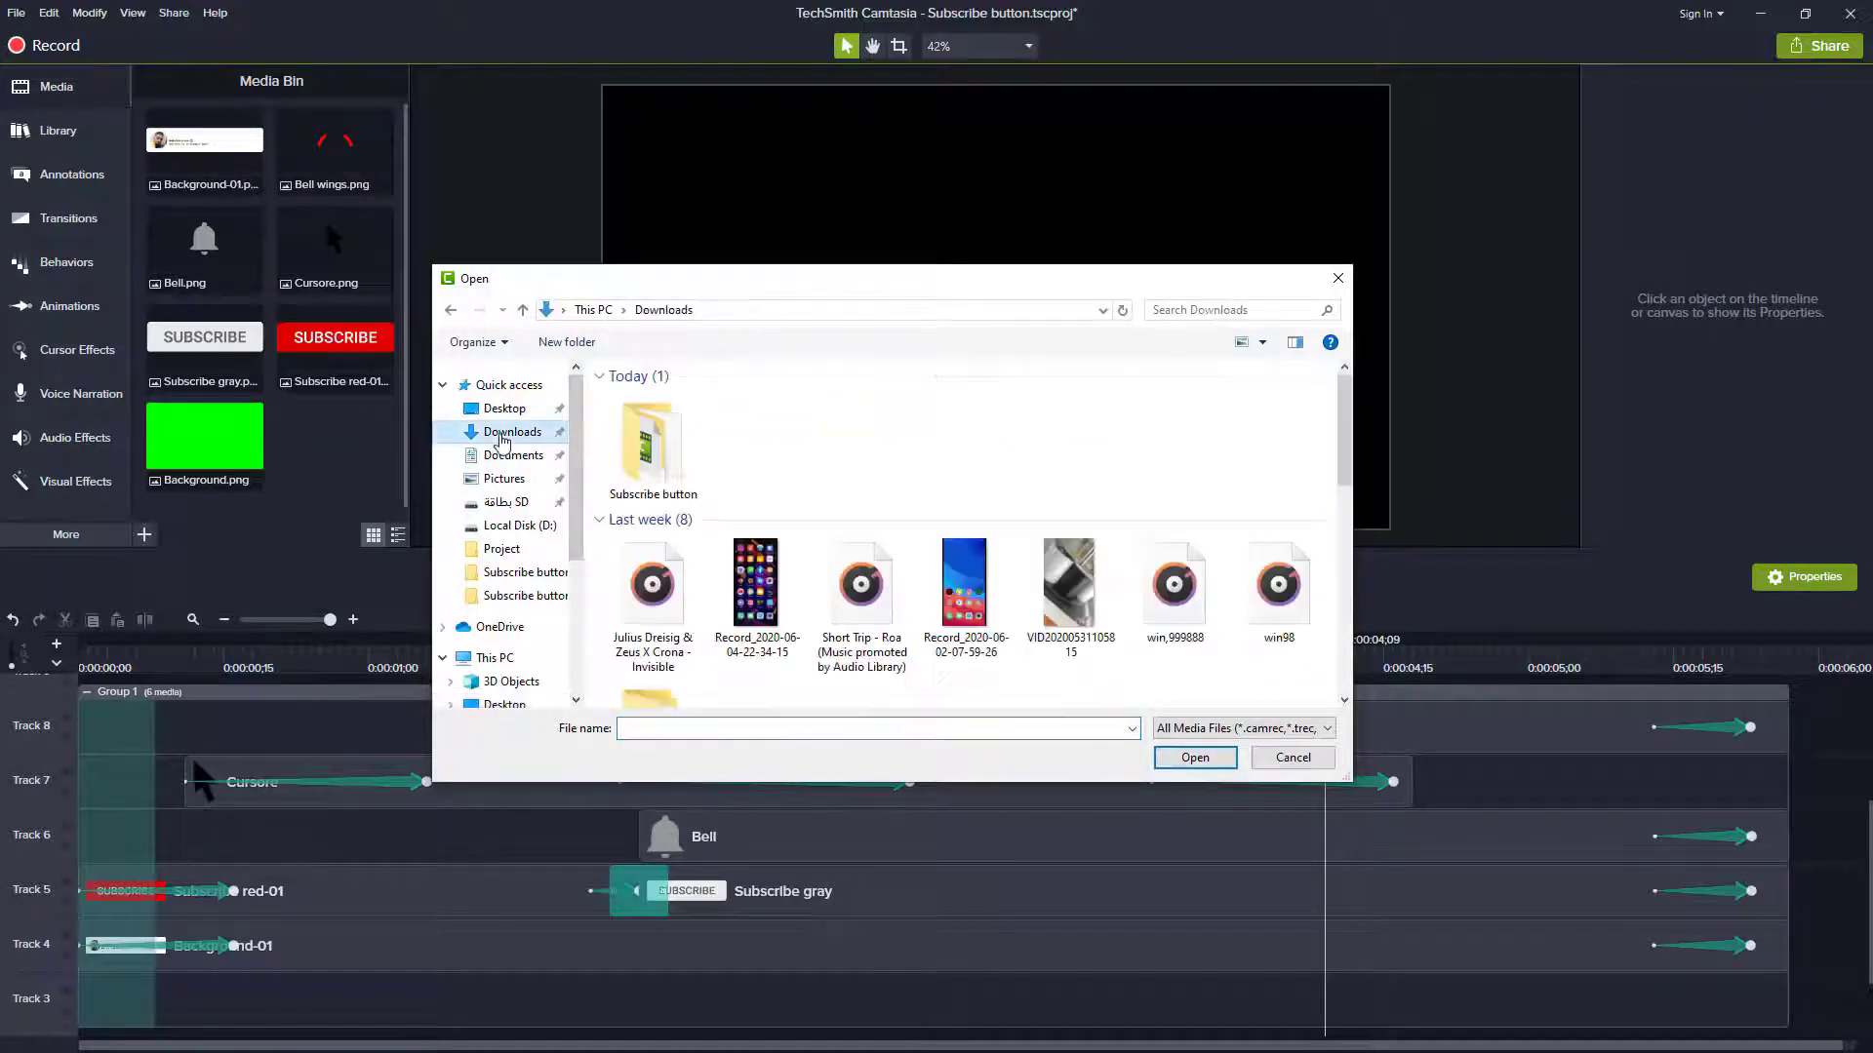
pyautogui.moveTo(1346, 419); pyautogui.dragTo(1346, 552)
pyautogui.click(962, 460)
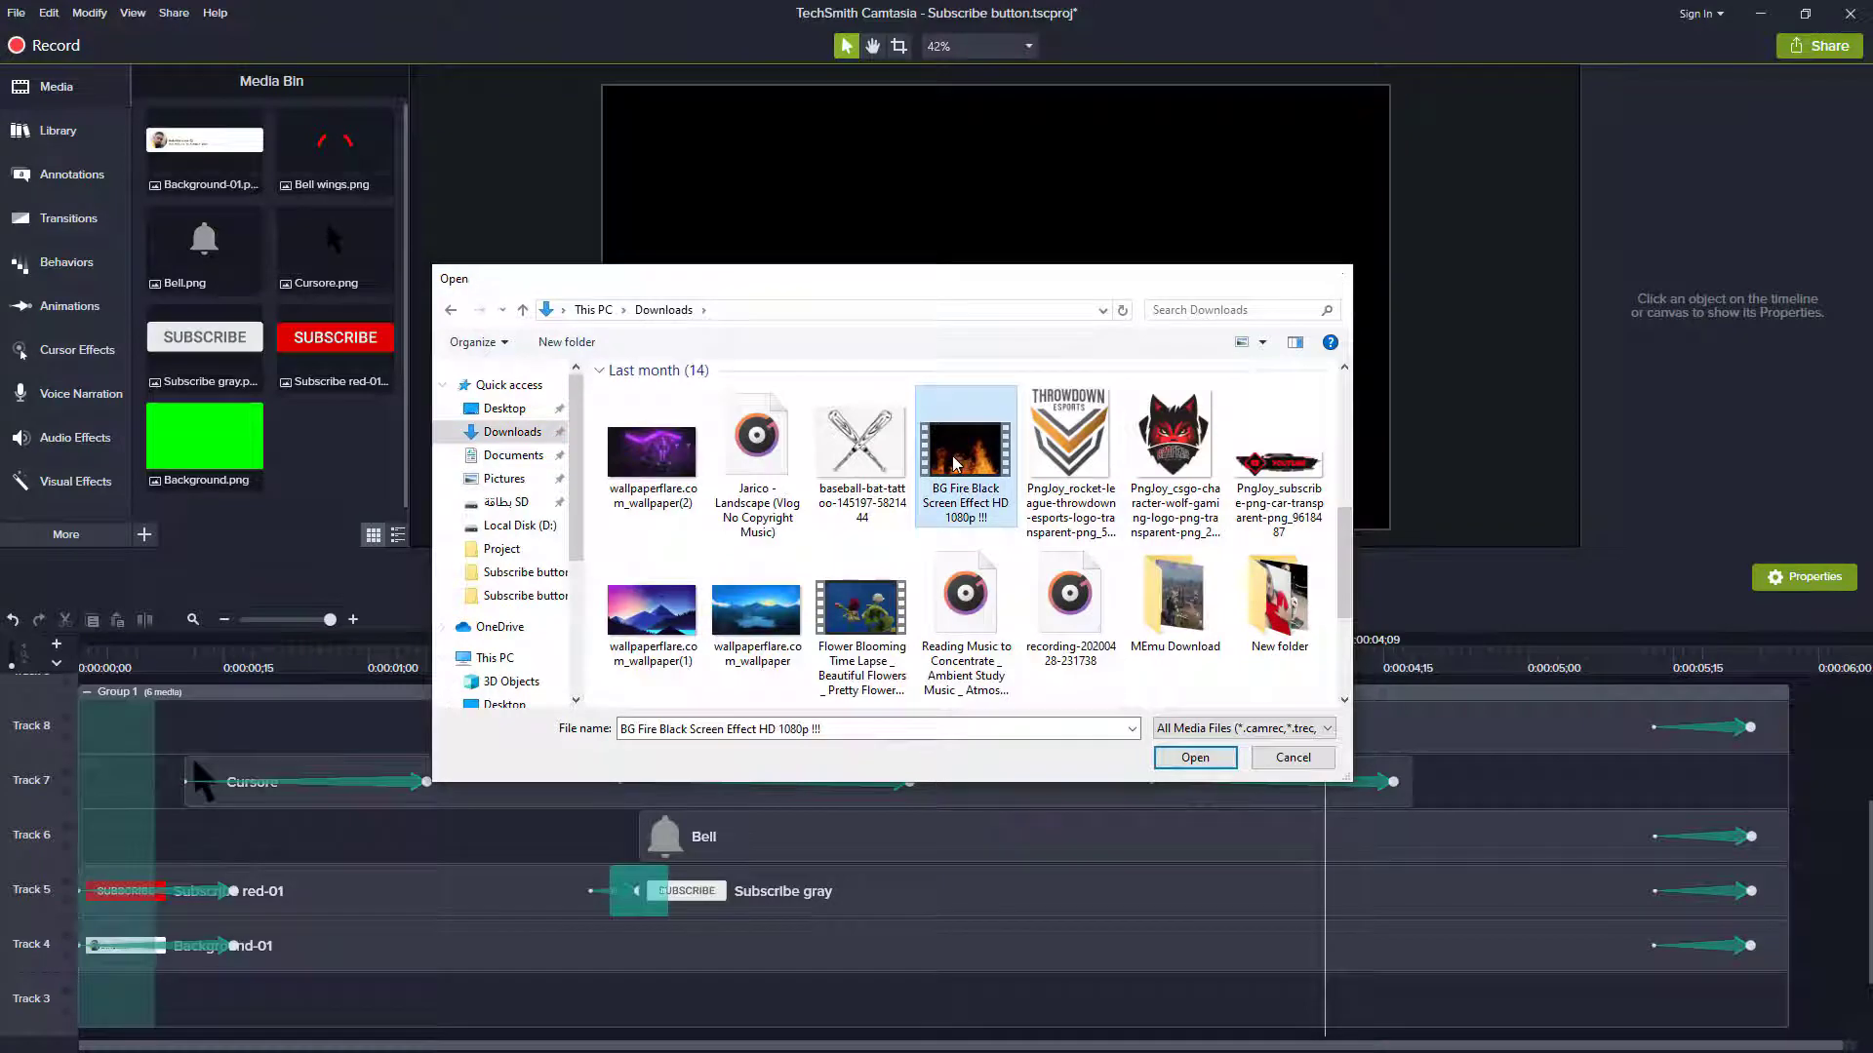
pyautogui.doubleClick(956, 463)
# Step: Place the fire video inside Group 1 on Track 3, beneath the Background-01 clip, and fit it to the group's length
pyautogui.moveTo(315, 450); pyautogui.dragTo(229, 891)
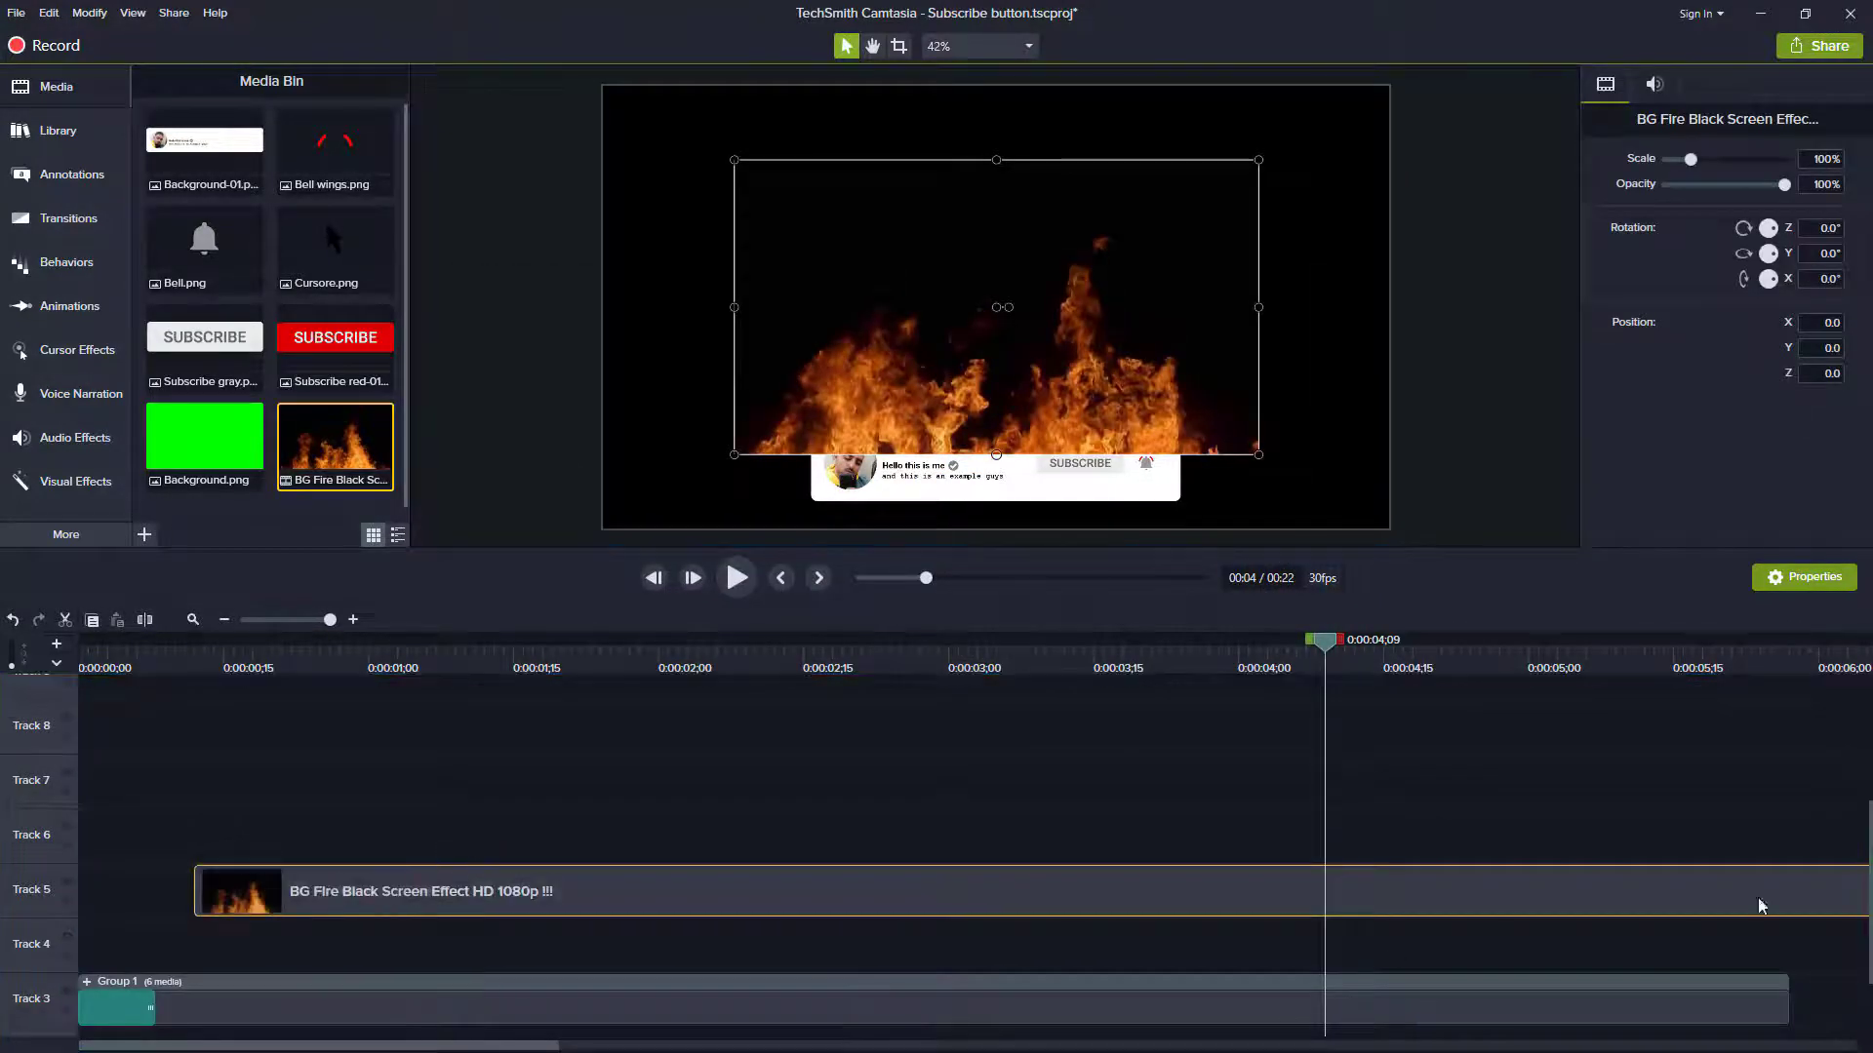
pyautogui.moveTo(1867, 927); pyautogui.dragTo(1867, 991)
pyautogui.moveTo(905, 812); pyautogui.dragTo(231, 902)
pyautogui.click(86, 884)
# Step: Scale the fire video to 150% so it fills the canvas, and play the animation from the start
pyautogui.moveTo(853, 357); pyautogui.dragTo(720, 376)
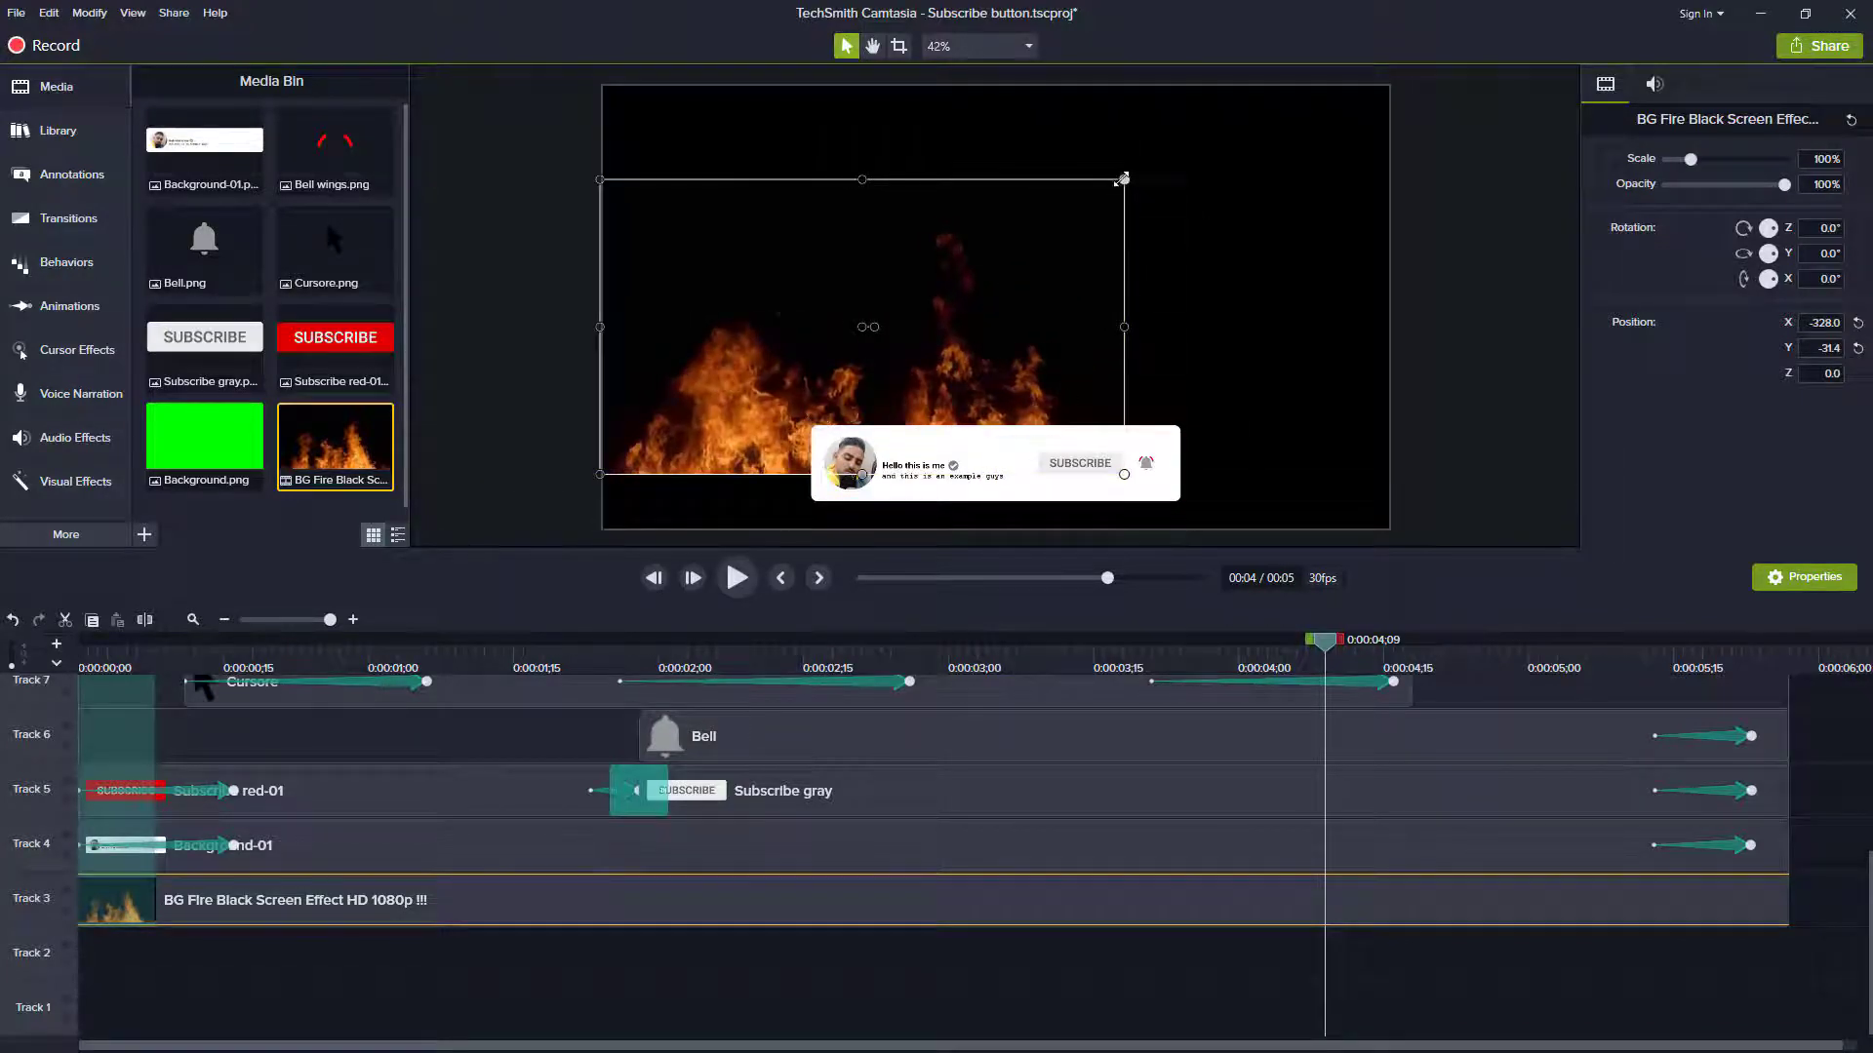
pyautogui.moveTo(1123, 181); pyautogui.dragTo(1293, 86)
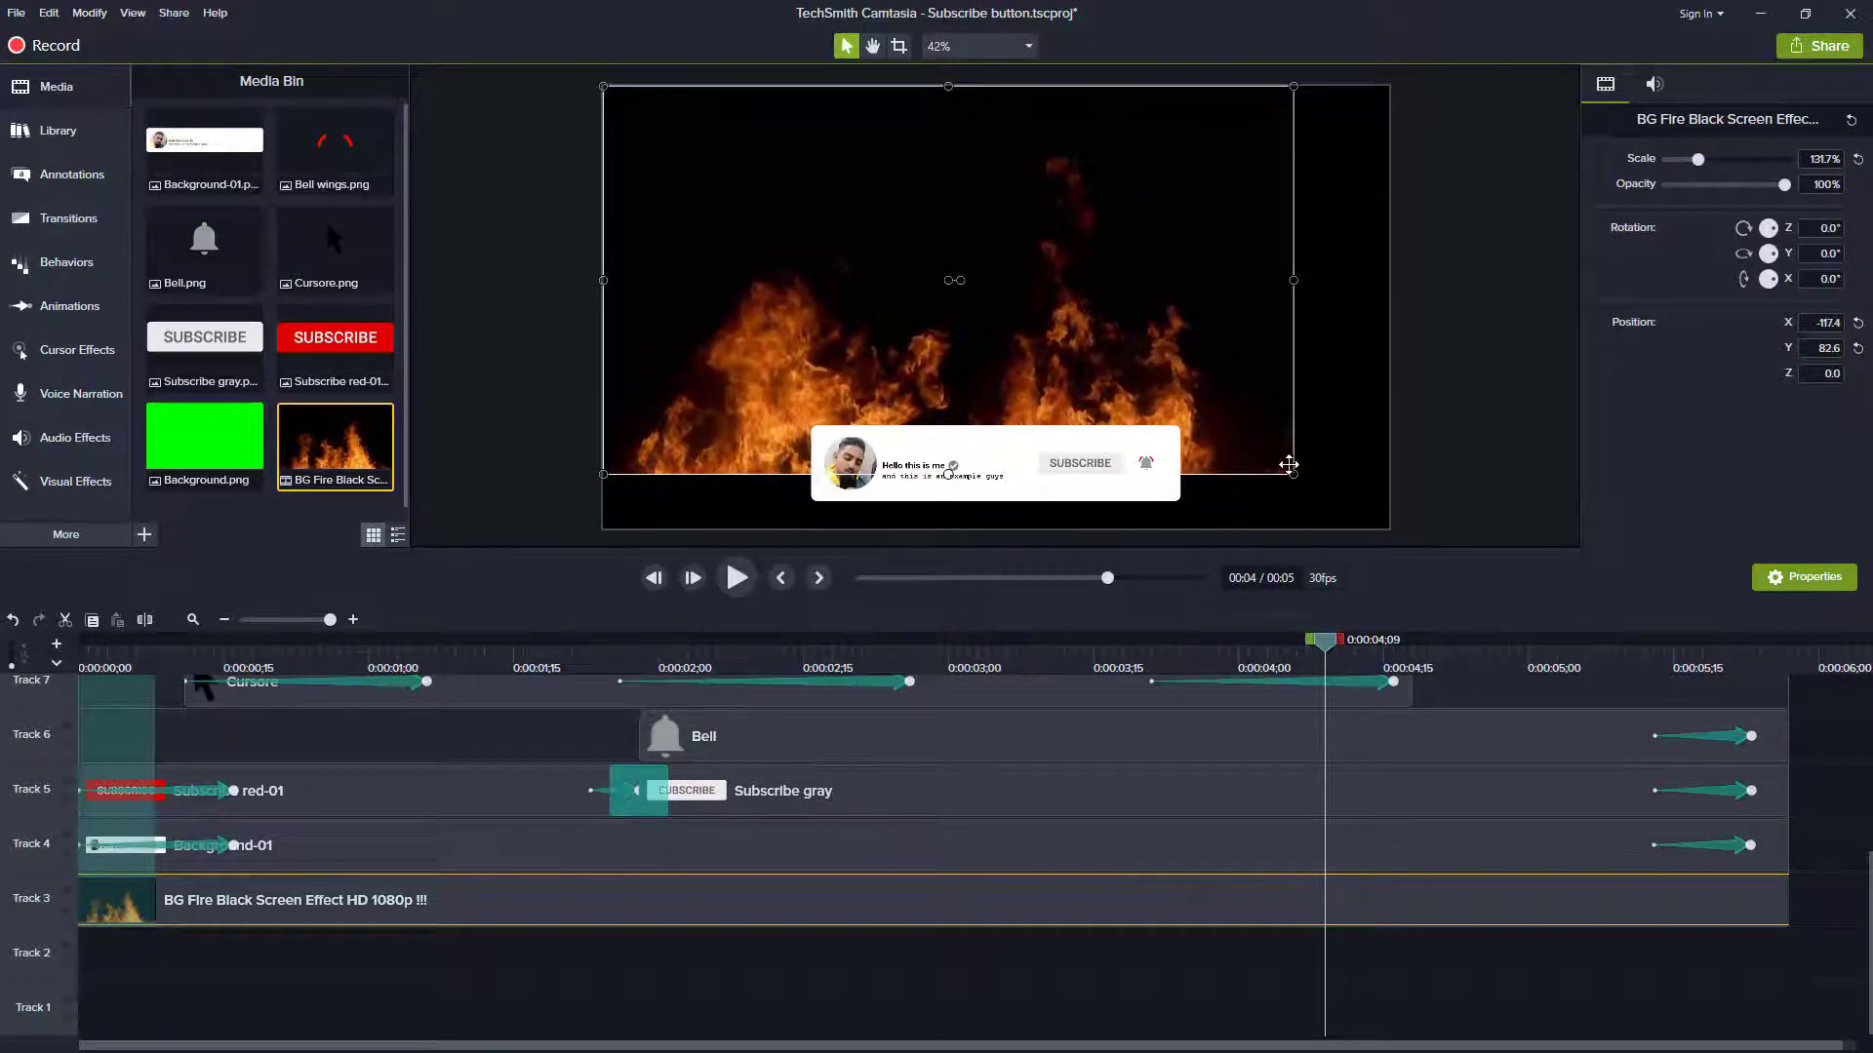
pyautogui.moveTo(1287, 468); pyautogui.dragTo(1354, 527)
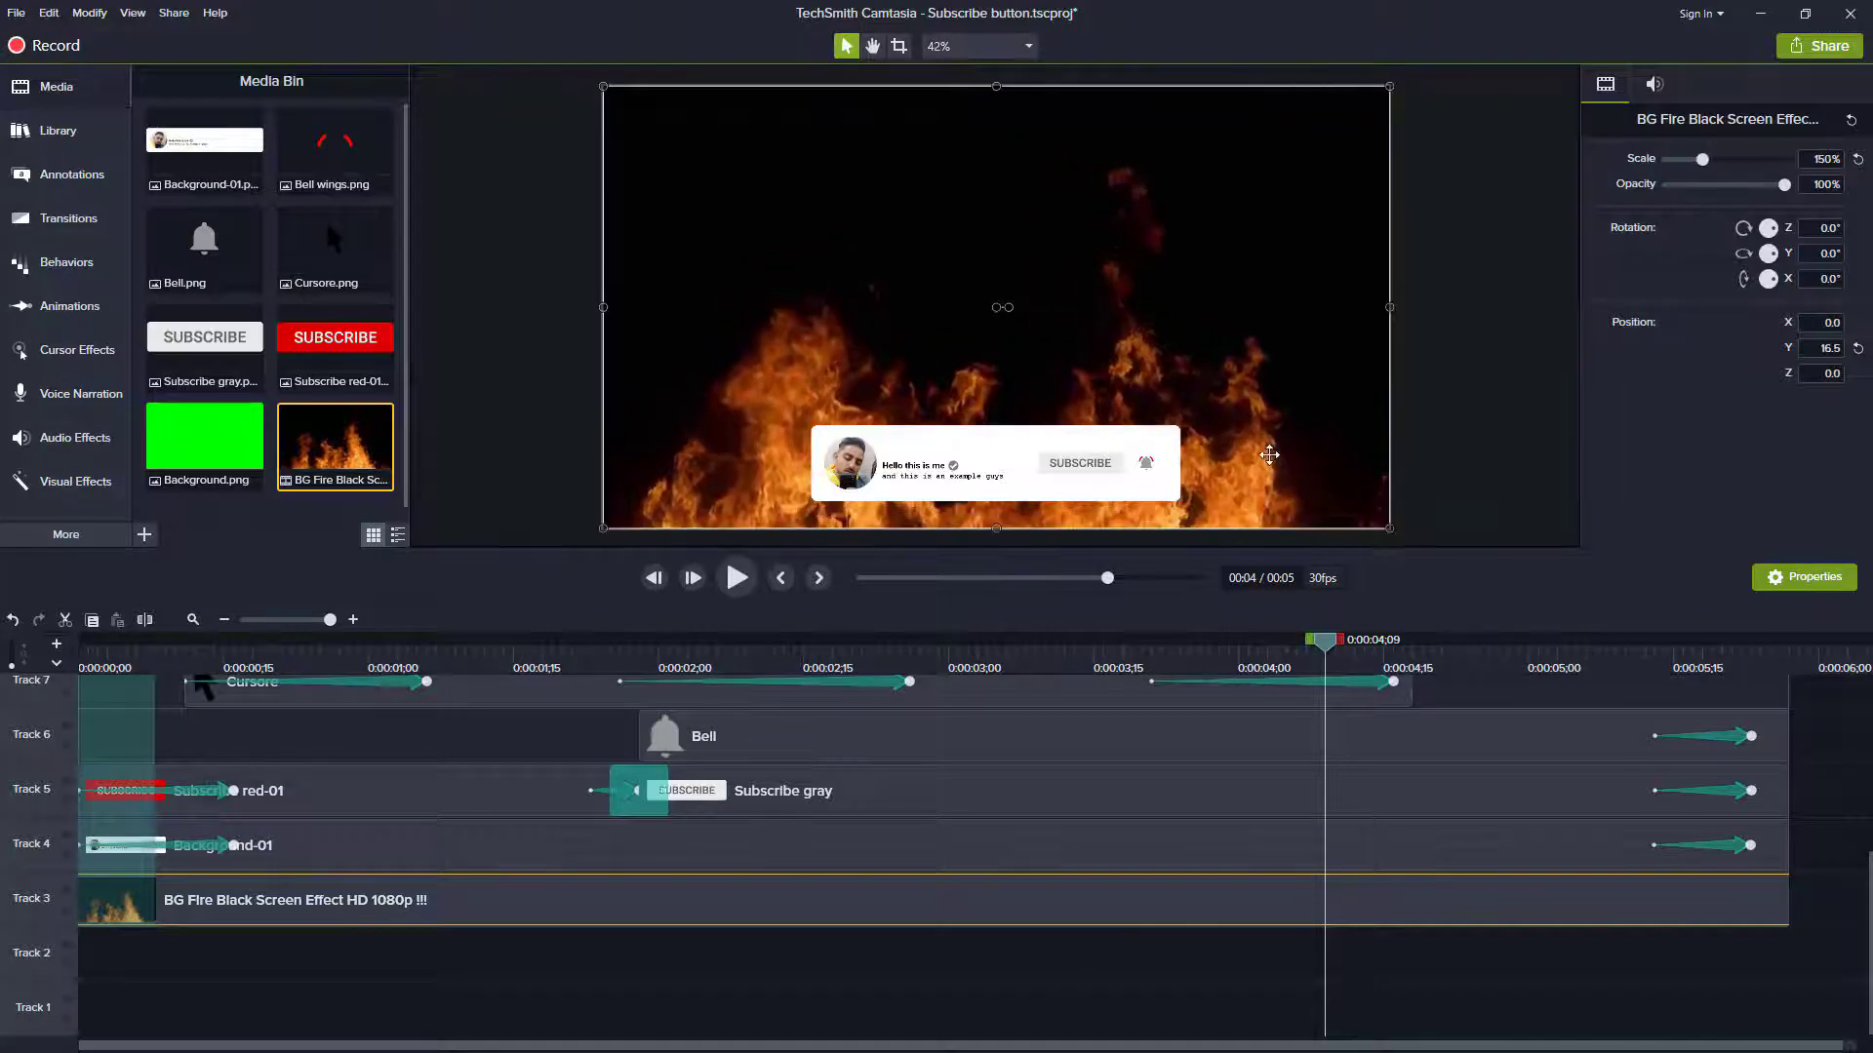
pyautogui.moveTo(160, 651); pyautogui.dragTo(78, 656)
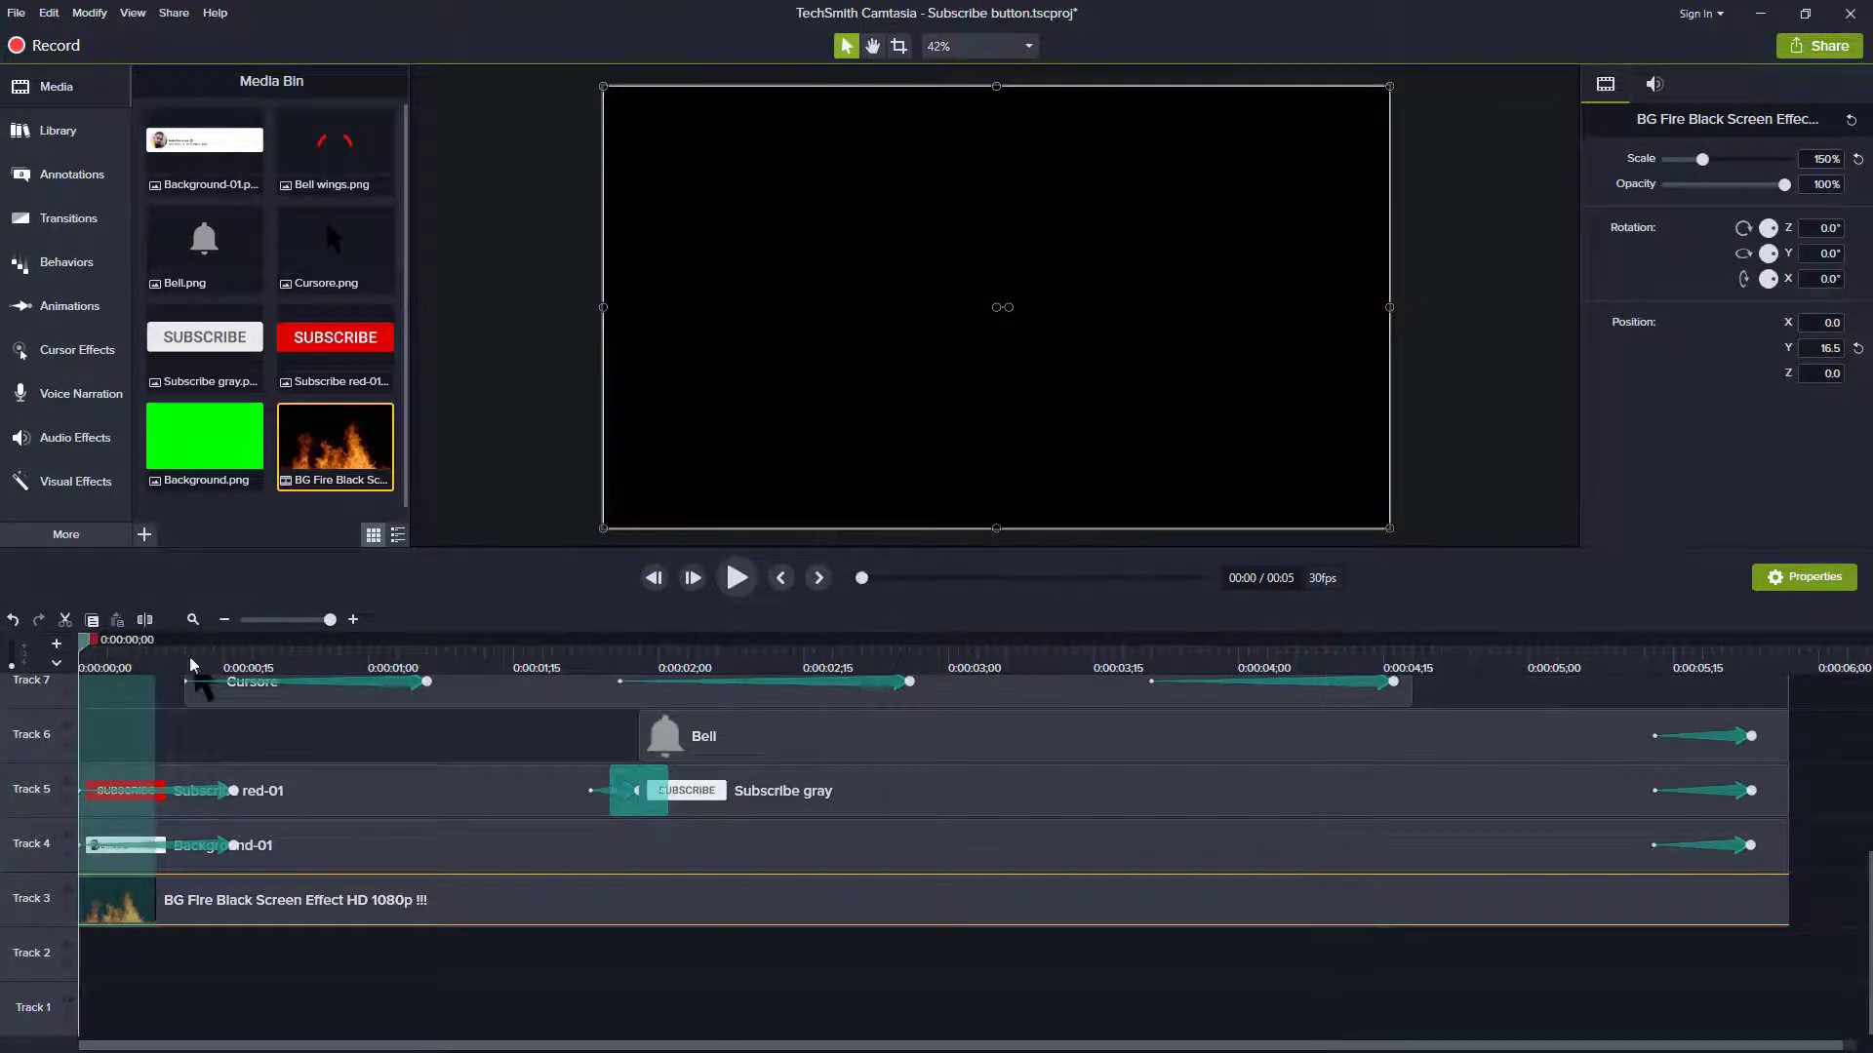
pyautogui.click(739, 581)
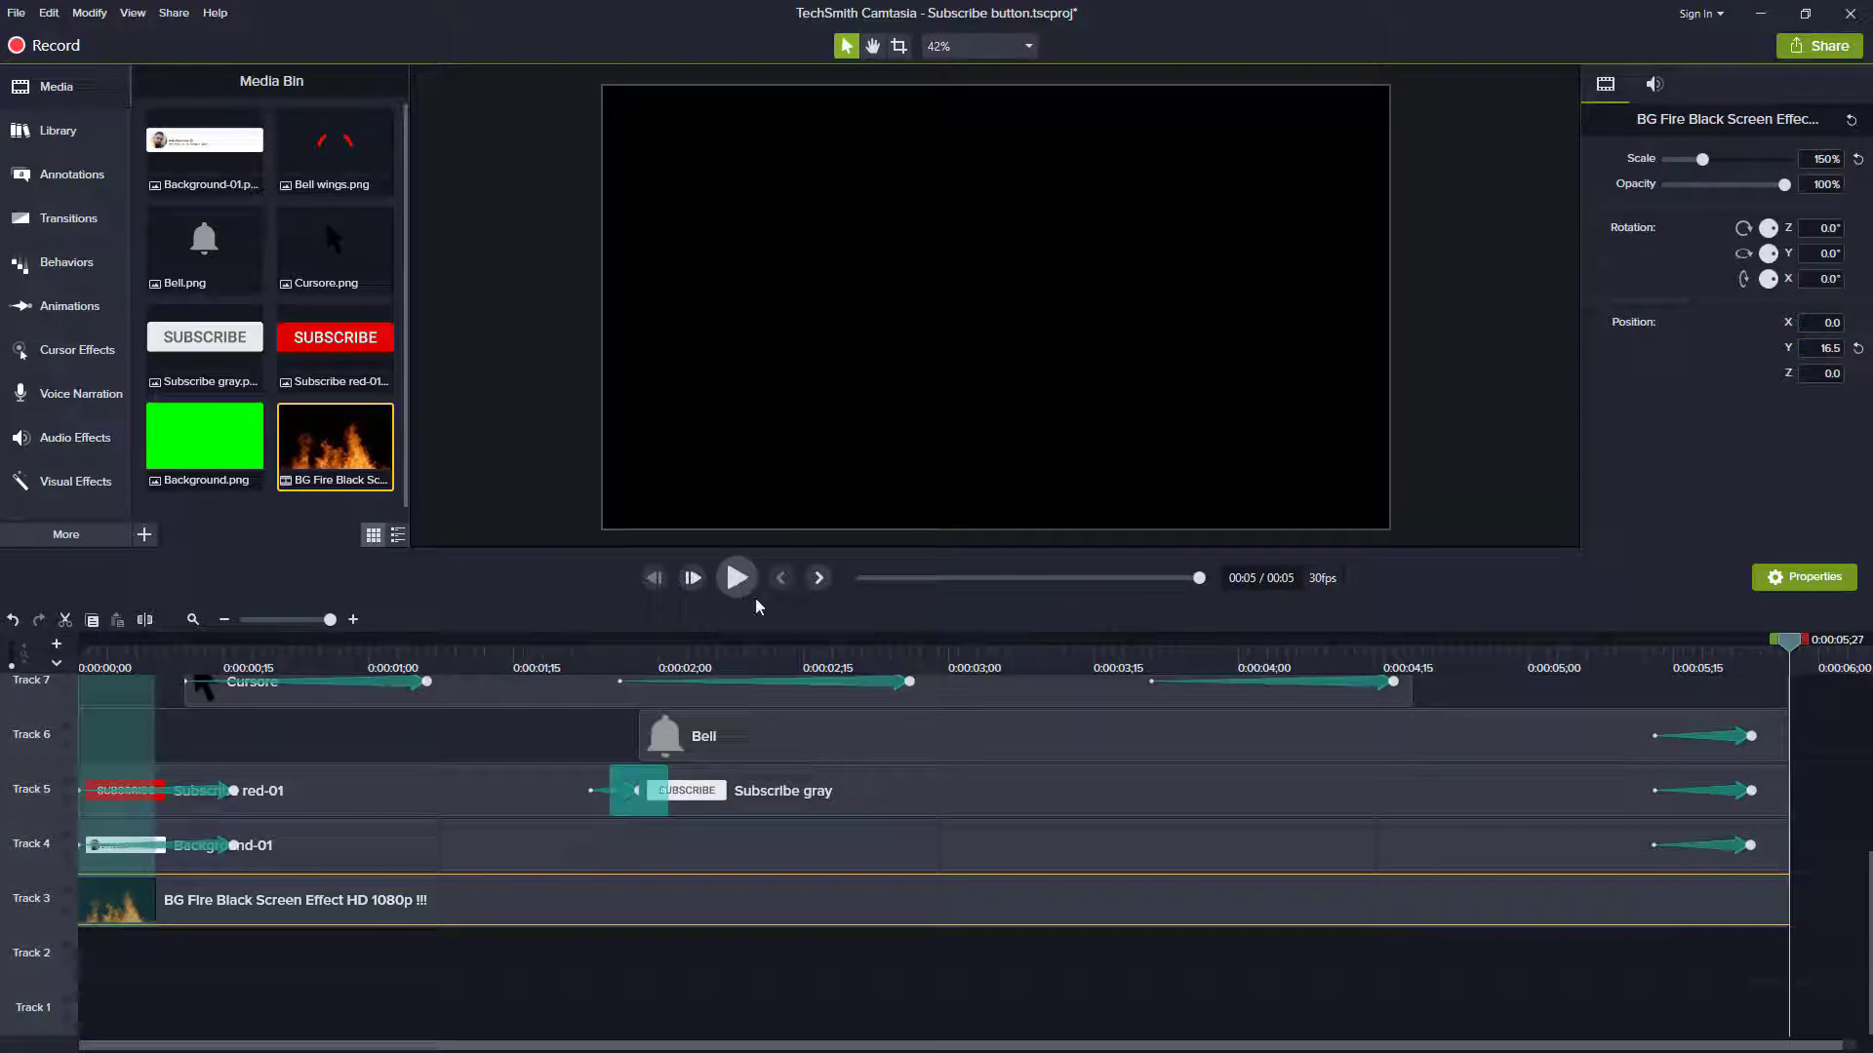
# Step: Add a Fade through black transition to the fire clip and move the playhead to 0:00:02;19
pyautogui.click(53, 222)
pyautogui.moveTo(335, 185); pyautogui.dragTo(1447, 848)
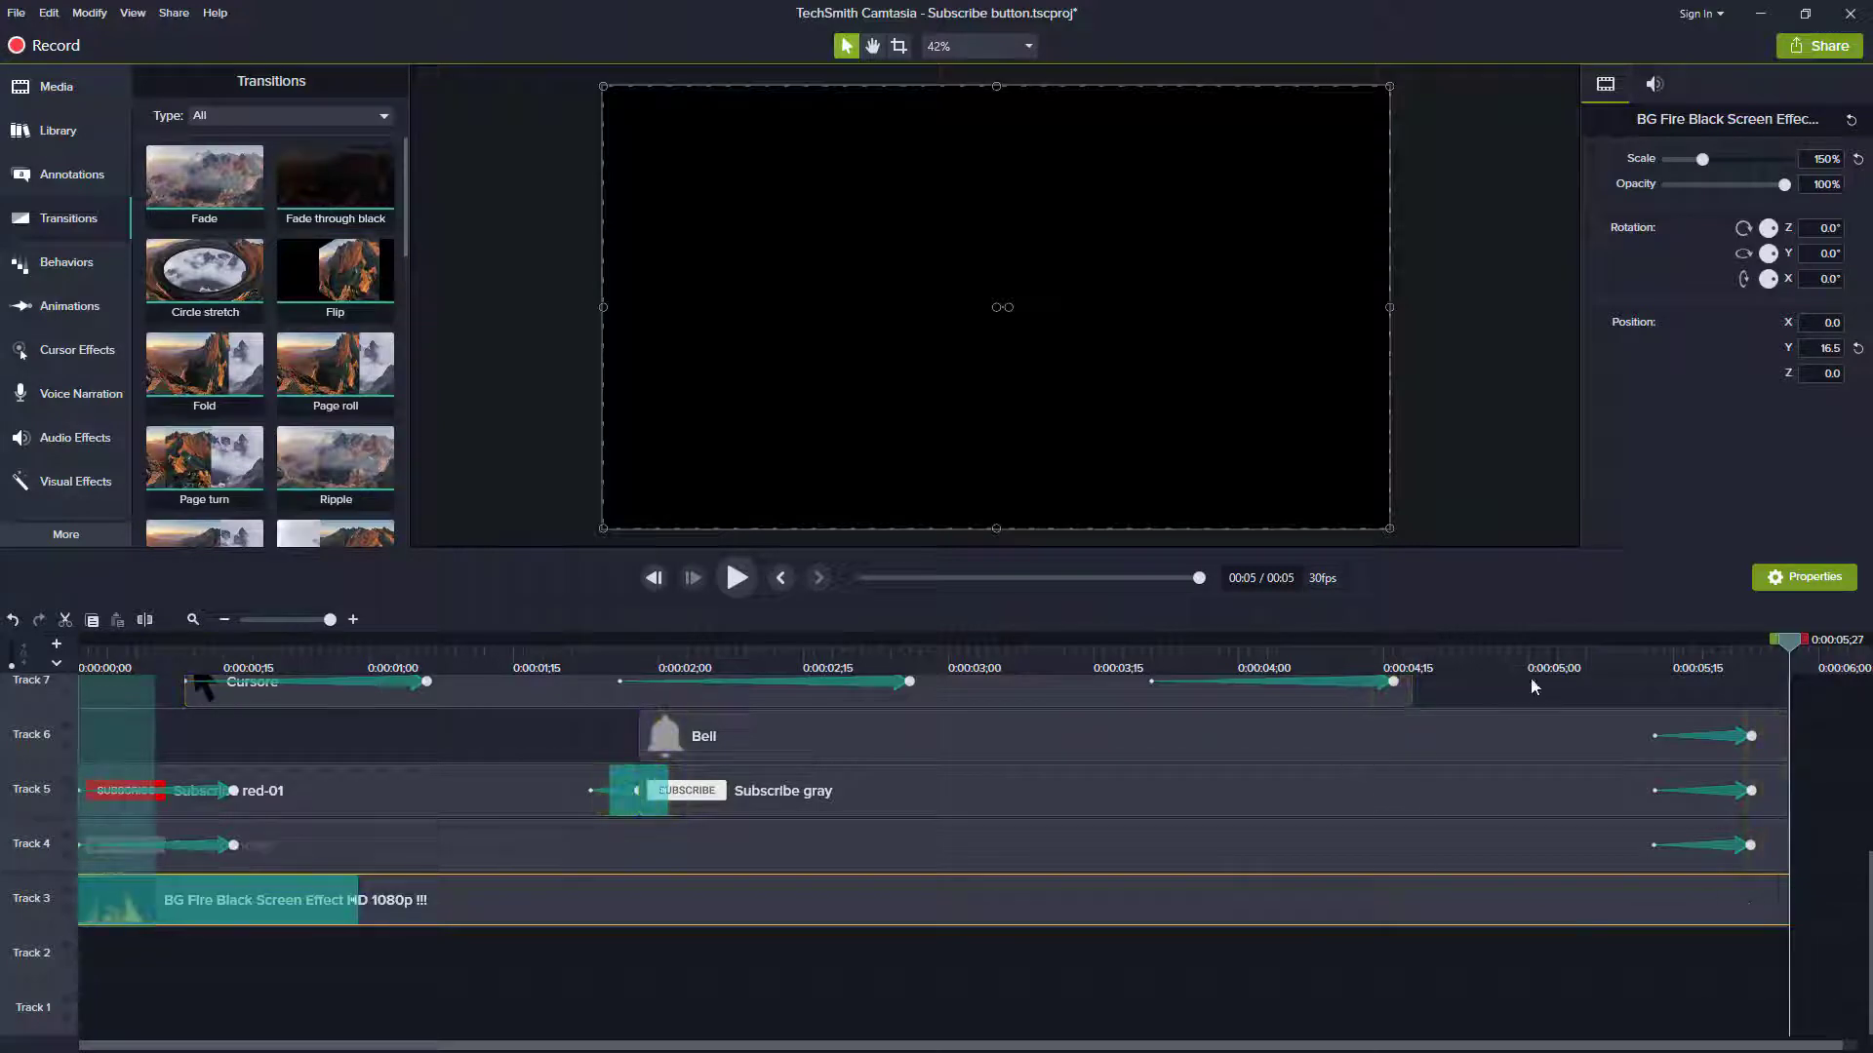
pyautogui.click(1616, 655)
pyautogui.moveTo(1629, 659); pyautogui.dragTo(841, 647)
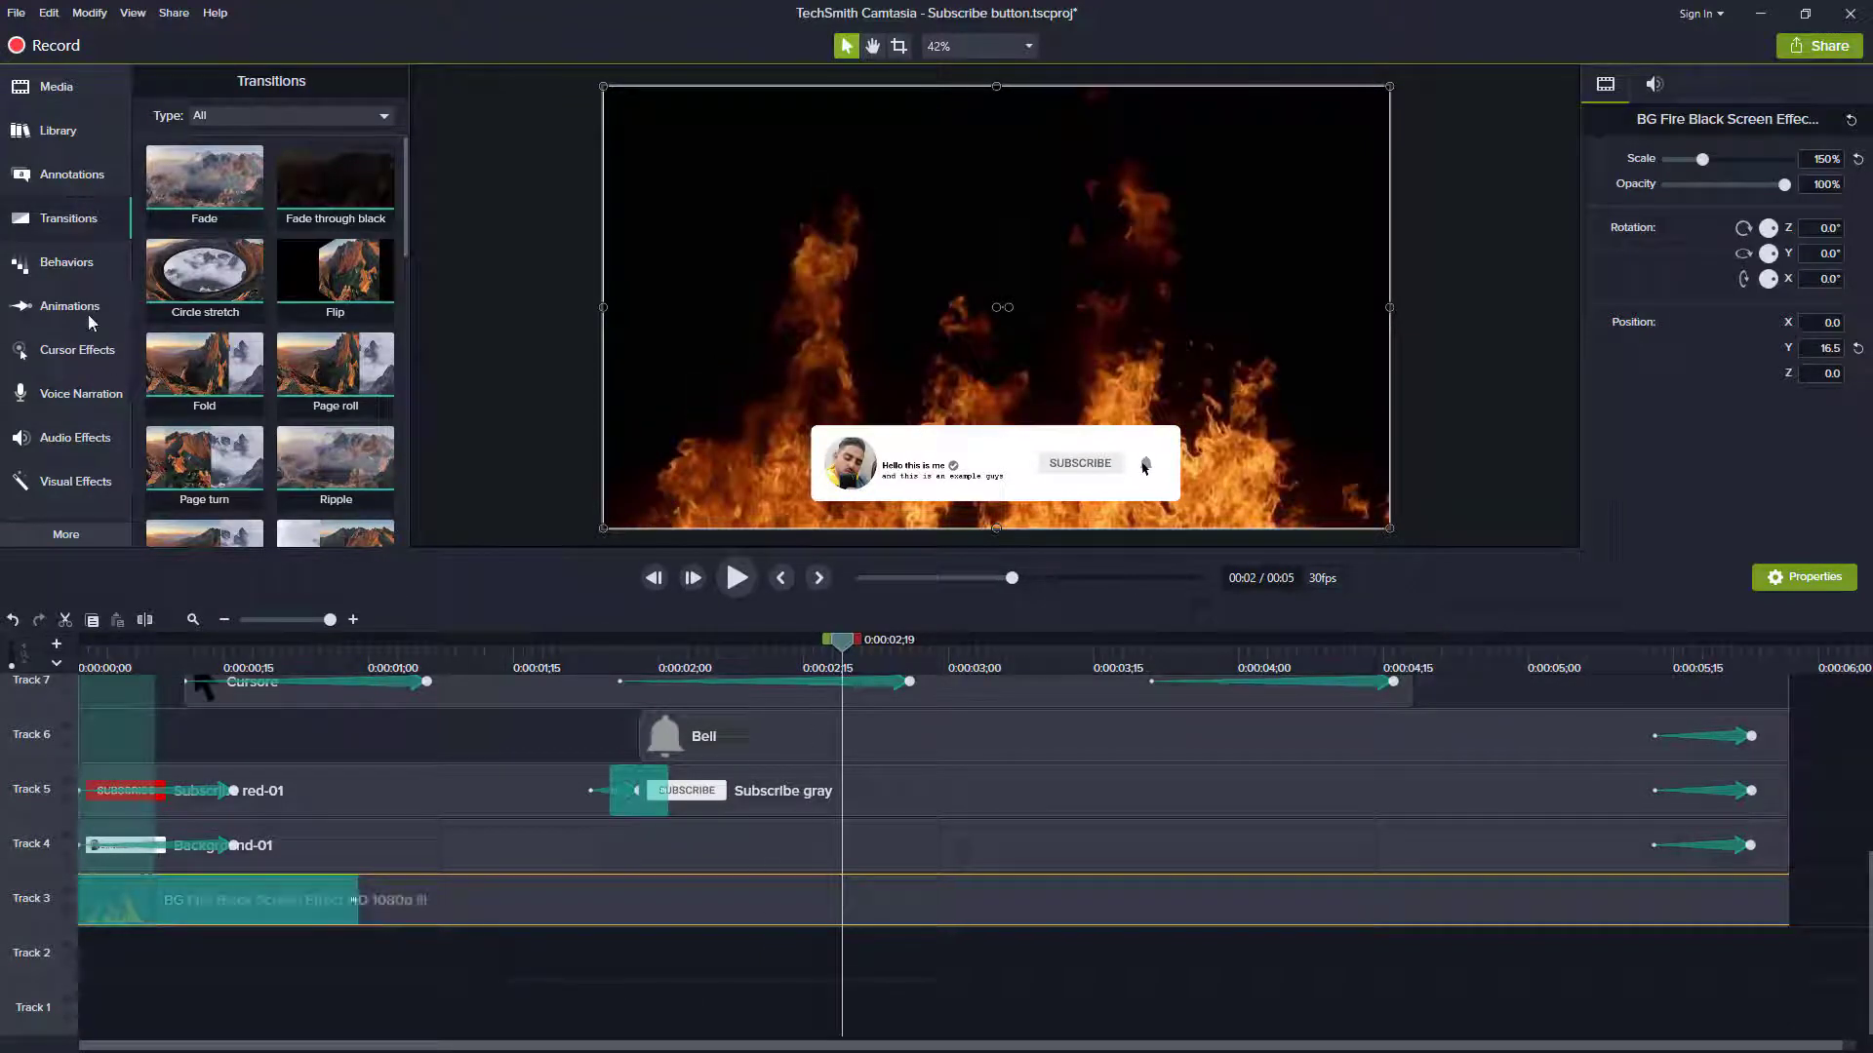
# Step: Apply the Colorize effect to the fire clip and set its colour to magenta
pyautogui.click(76, 482)
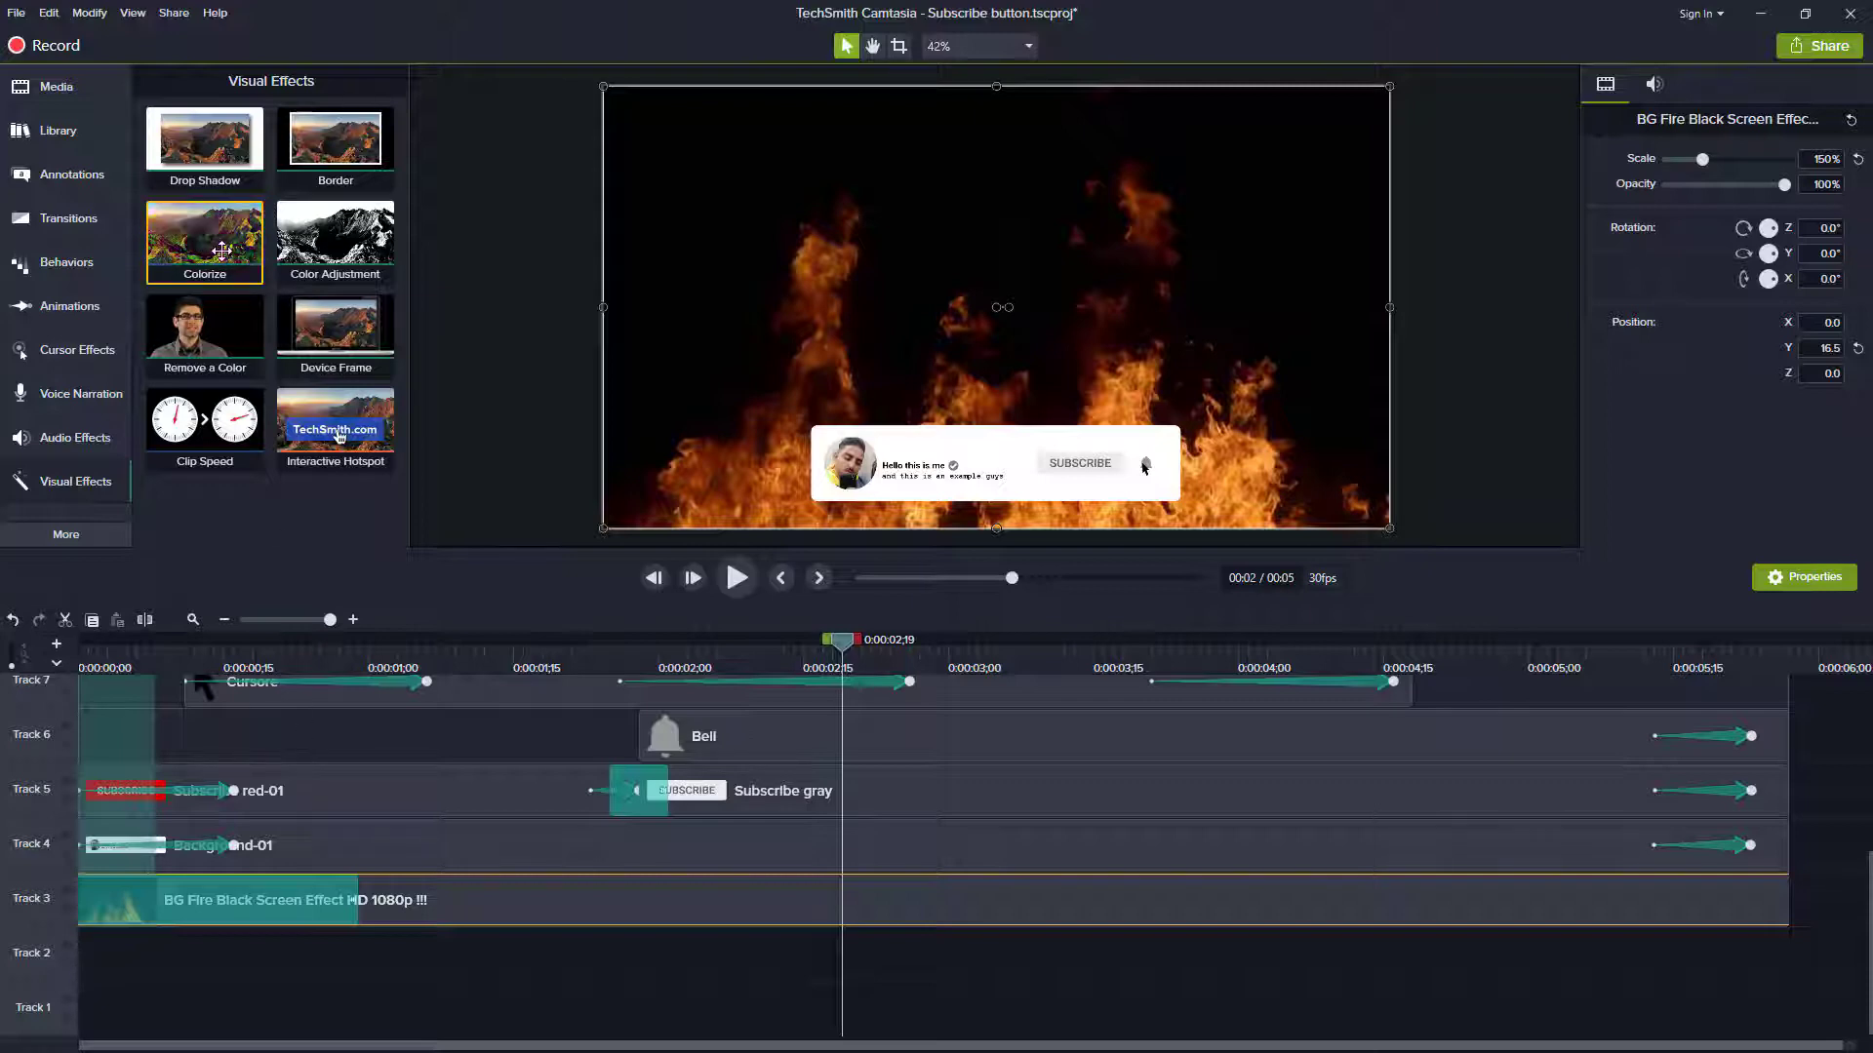
pyautogui.moveTo(222, 250); pyautogui.dragTo(428, 910)
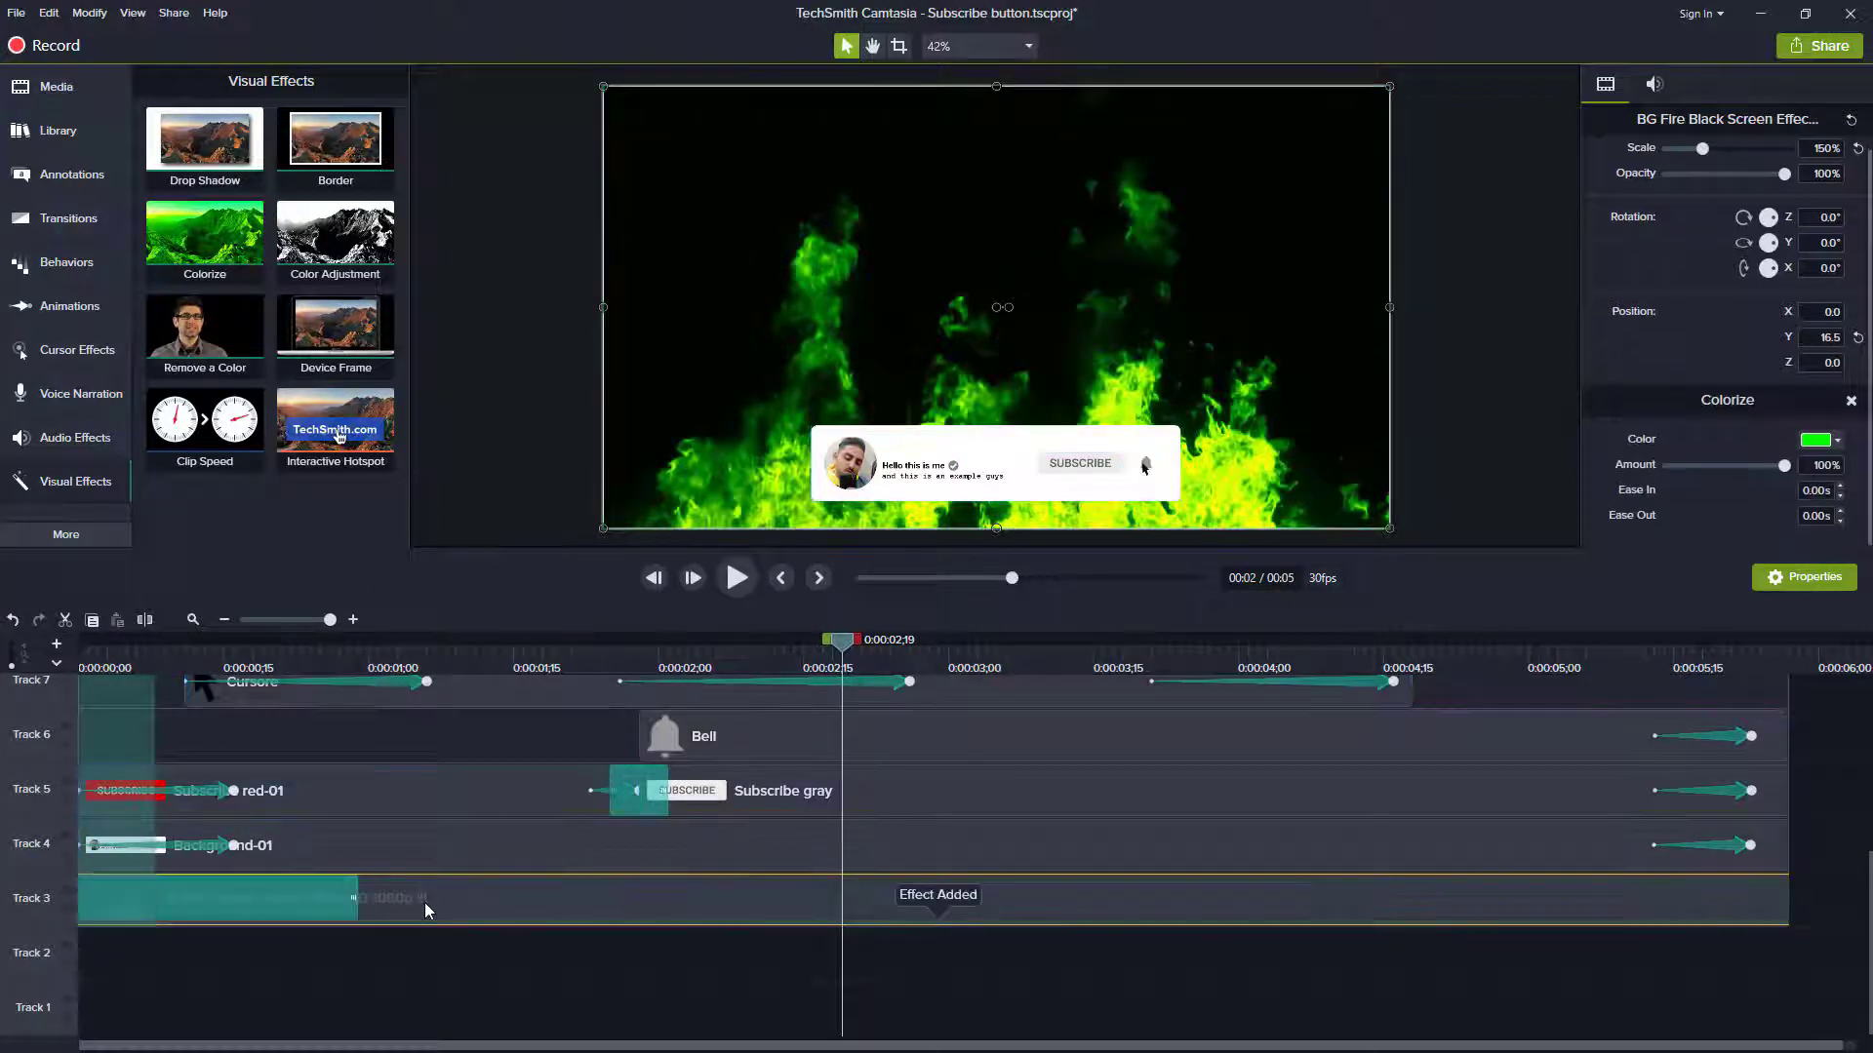
pyautogui.click(1819, 440)
pyautogui.click(1838, 557)
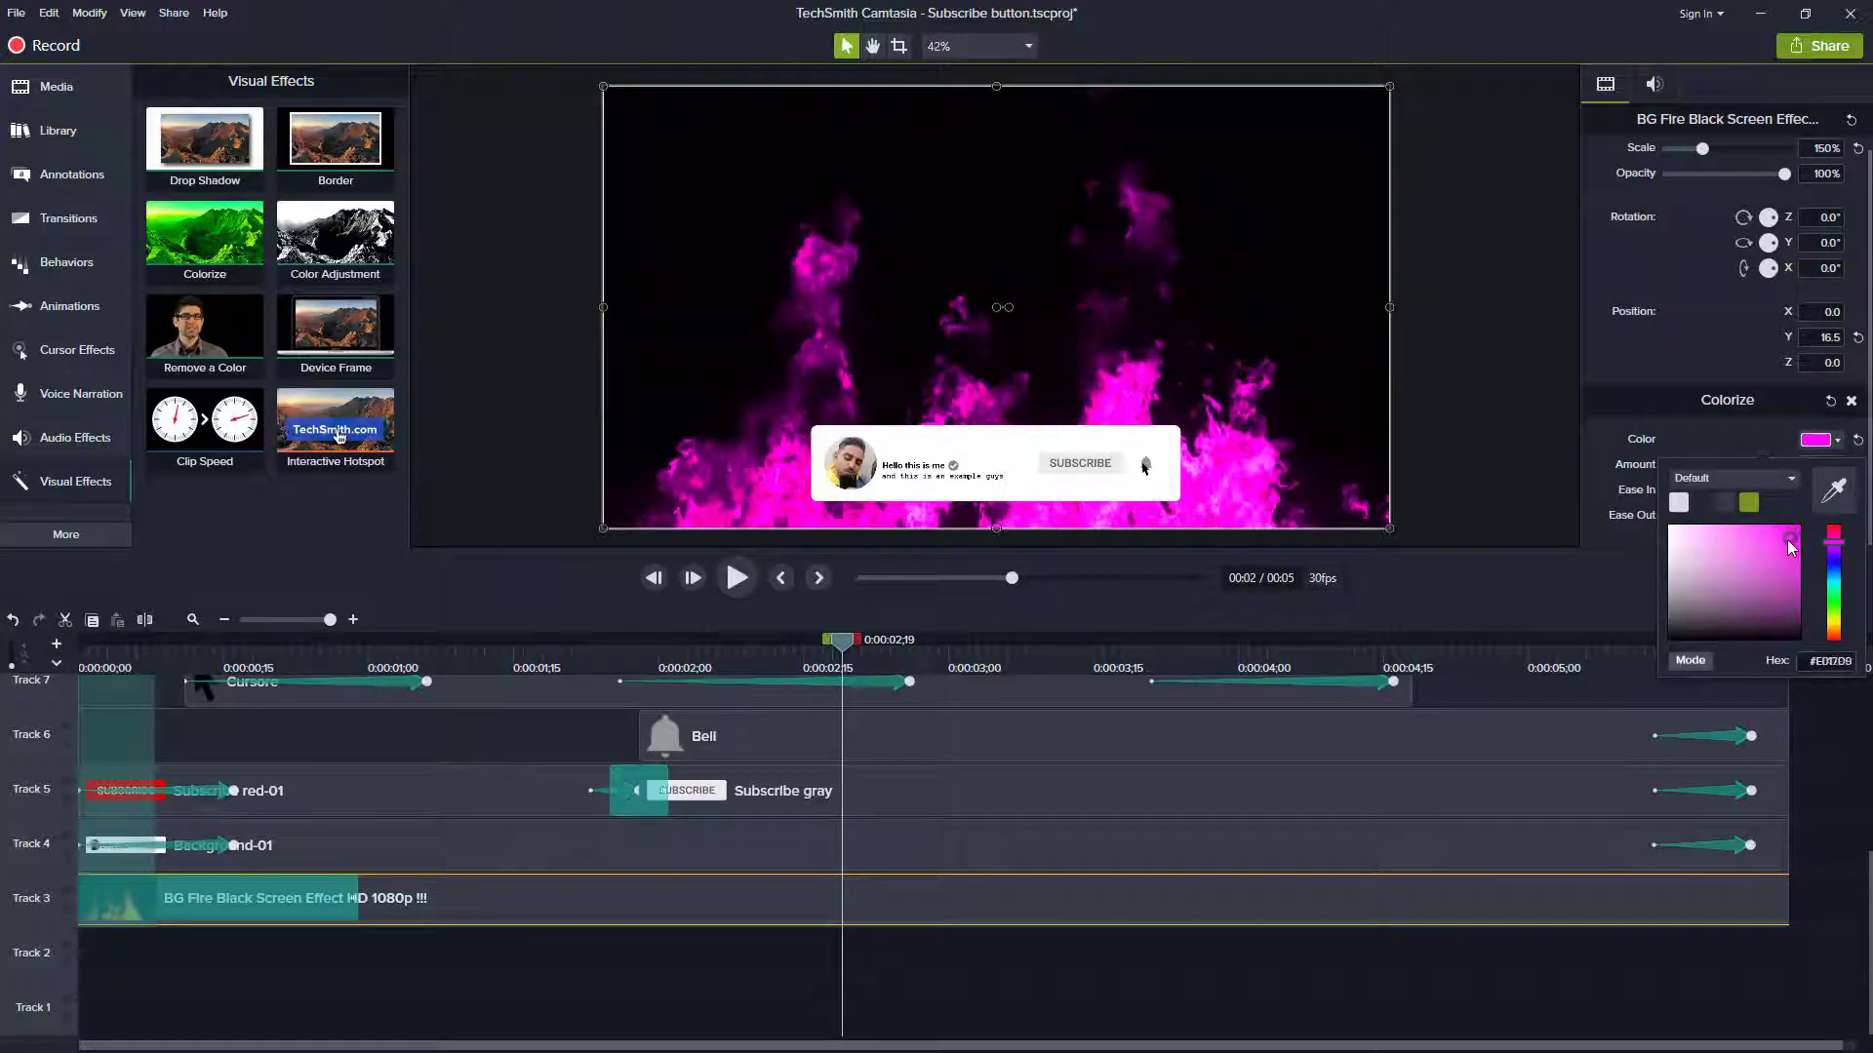
pyautogui.moveTo(1788, 557); pyautogui.dragTo(1792, 545)
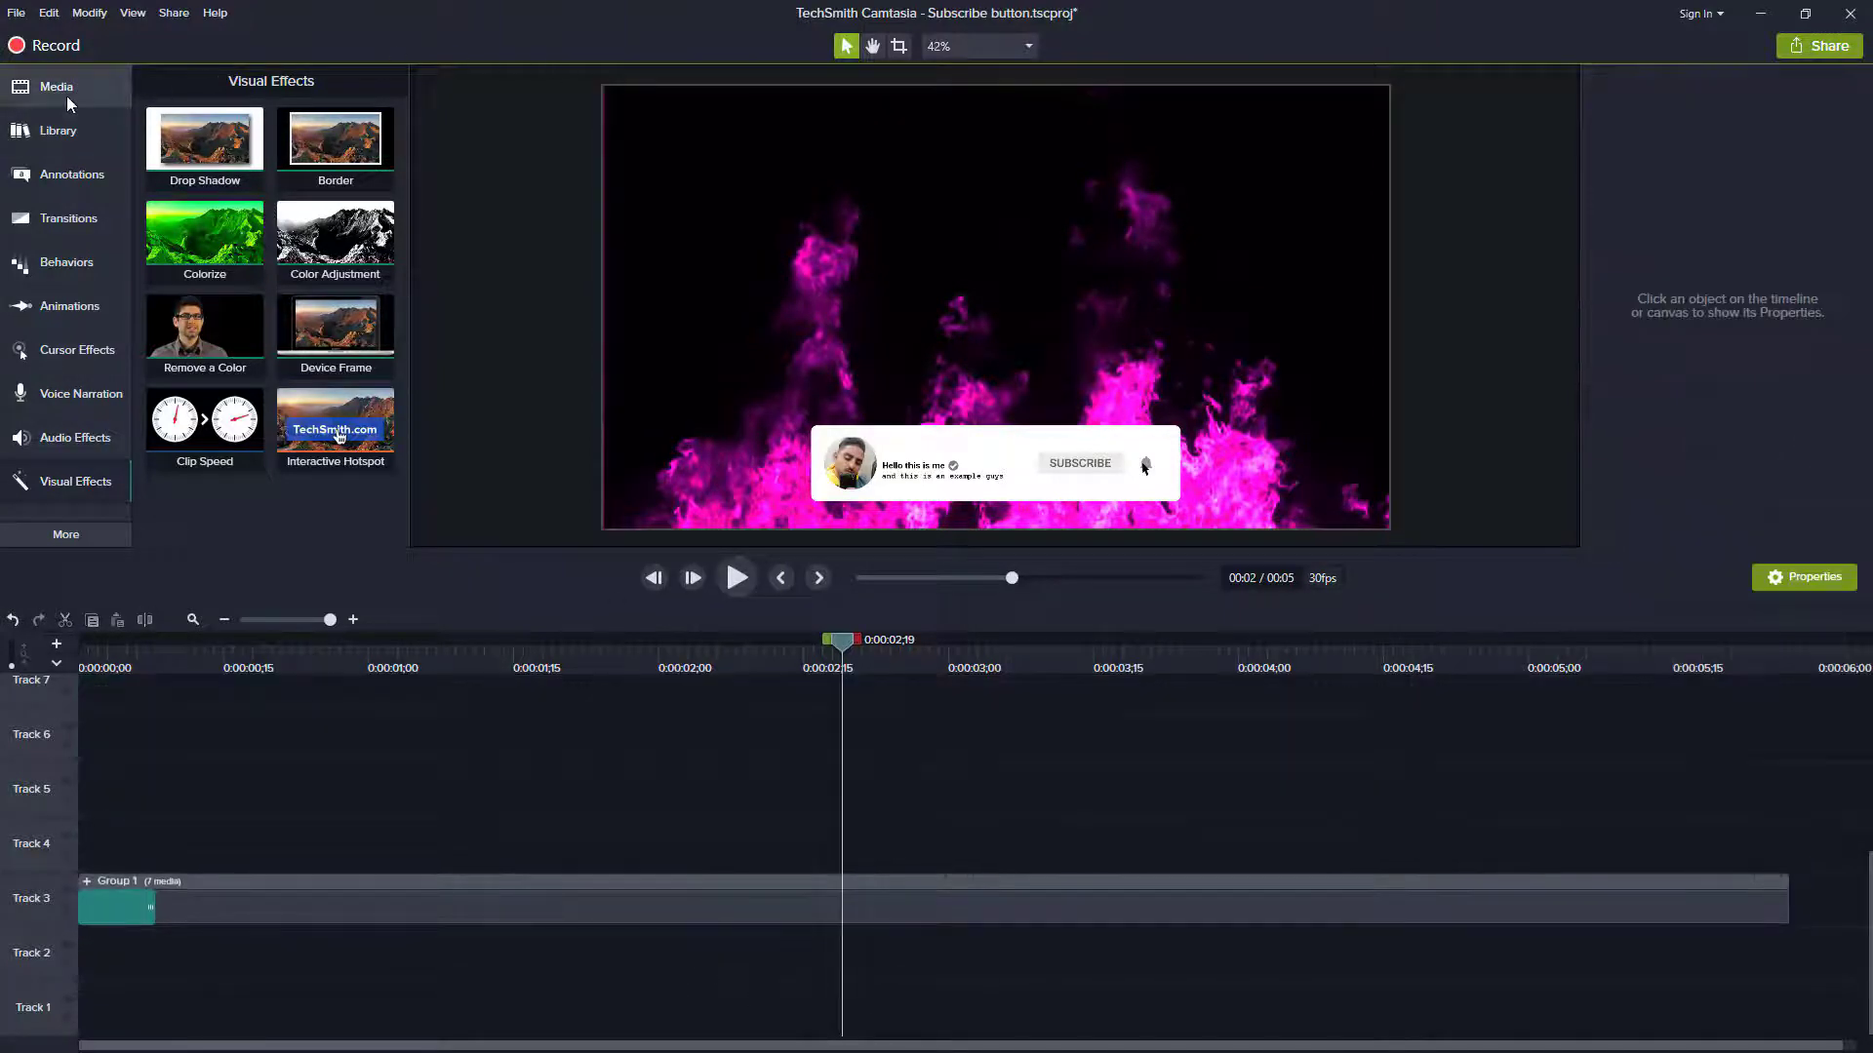
# Step: Import the PngJoy csgo character wolf gaming logo image from the personal user folder into the media bin
pyautogui.click(57, 86)
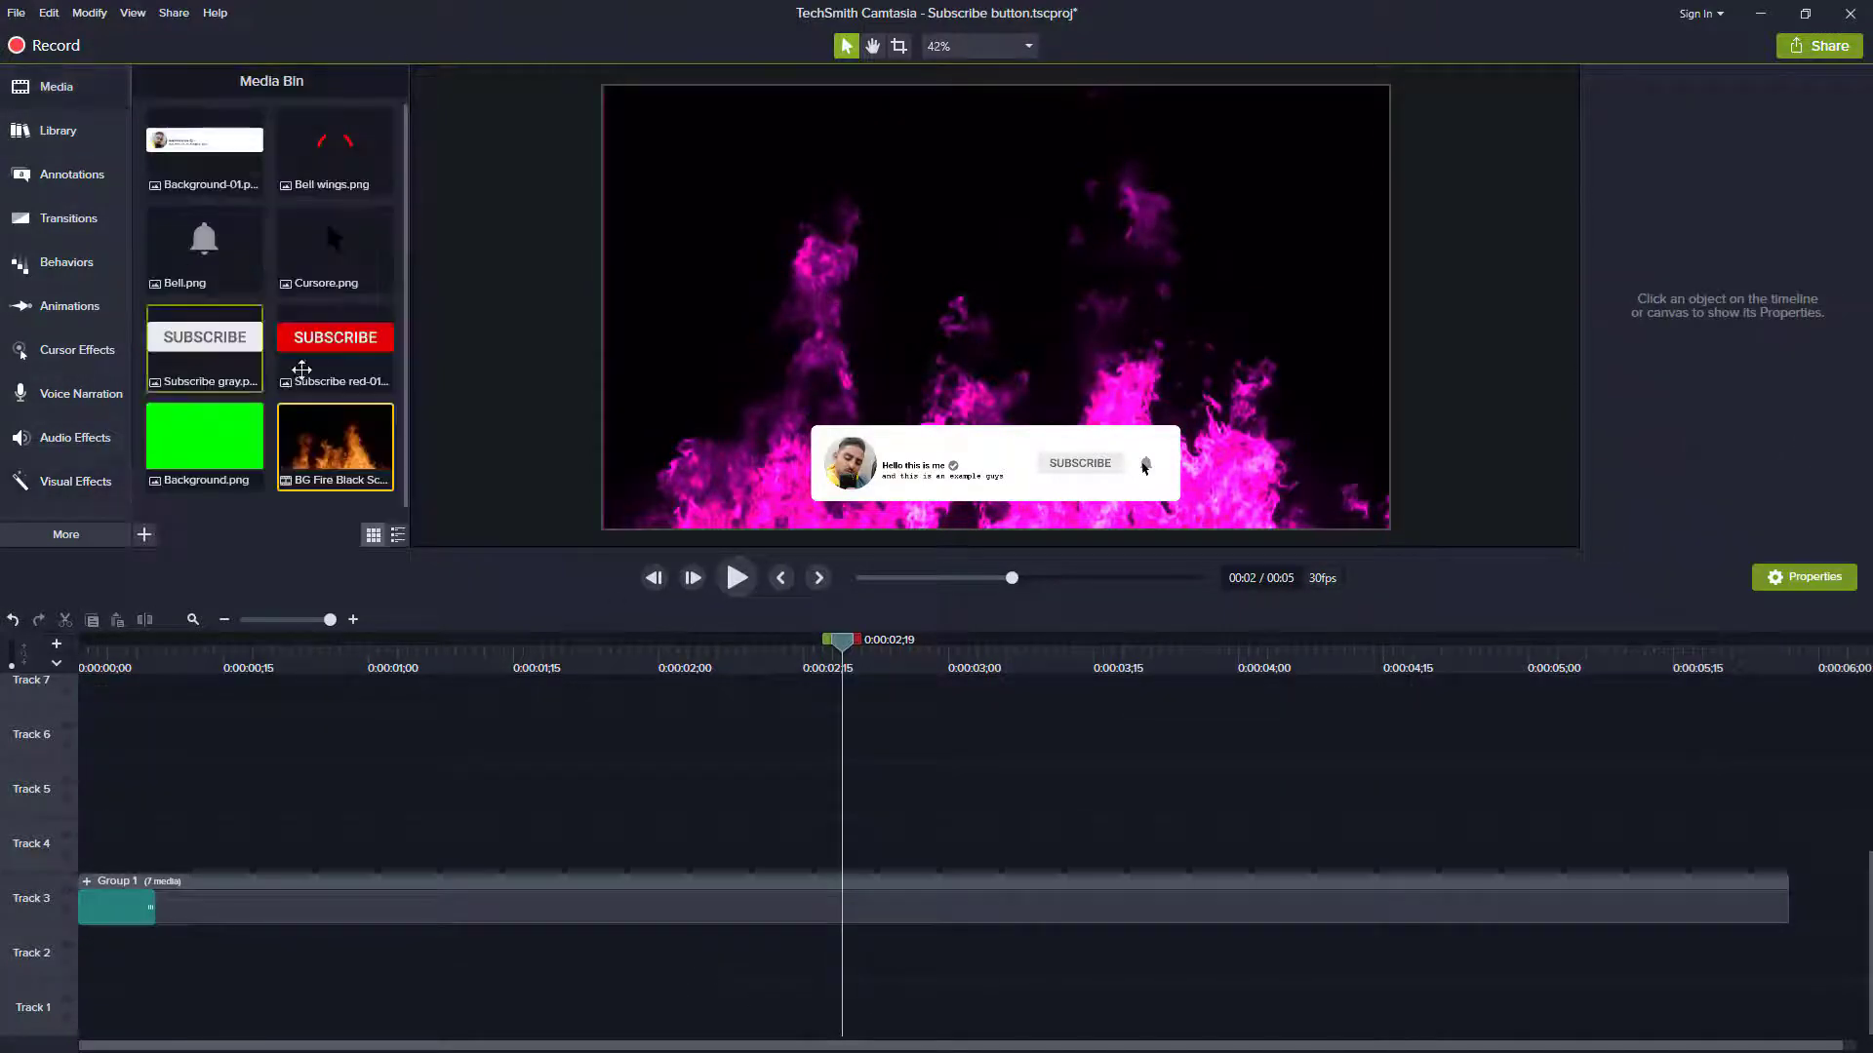
pyautogui.click(302, 517)
pyautogui.rightClick(302, 517)
pyautogui.click(351, 527)
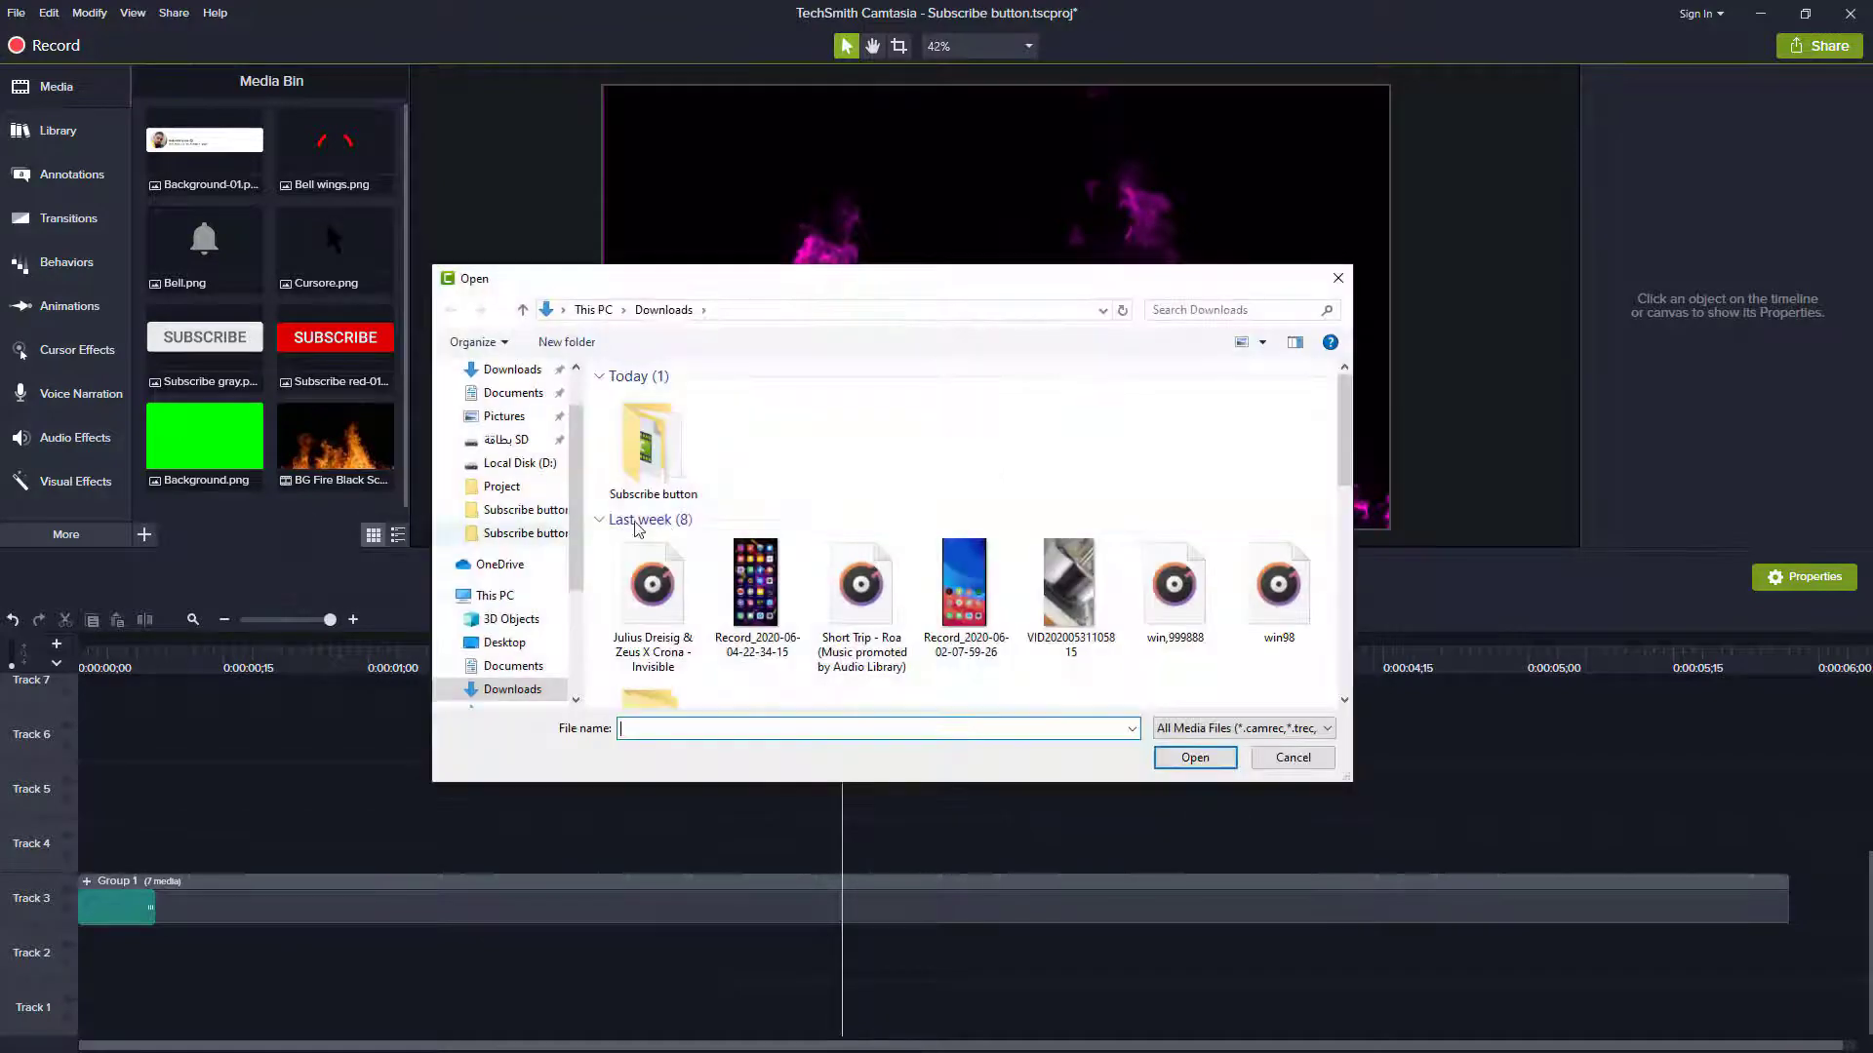
pyautogui.click(502, 393)
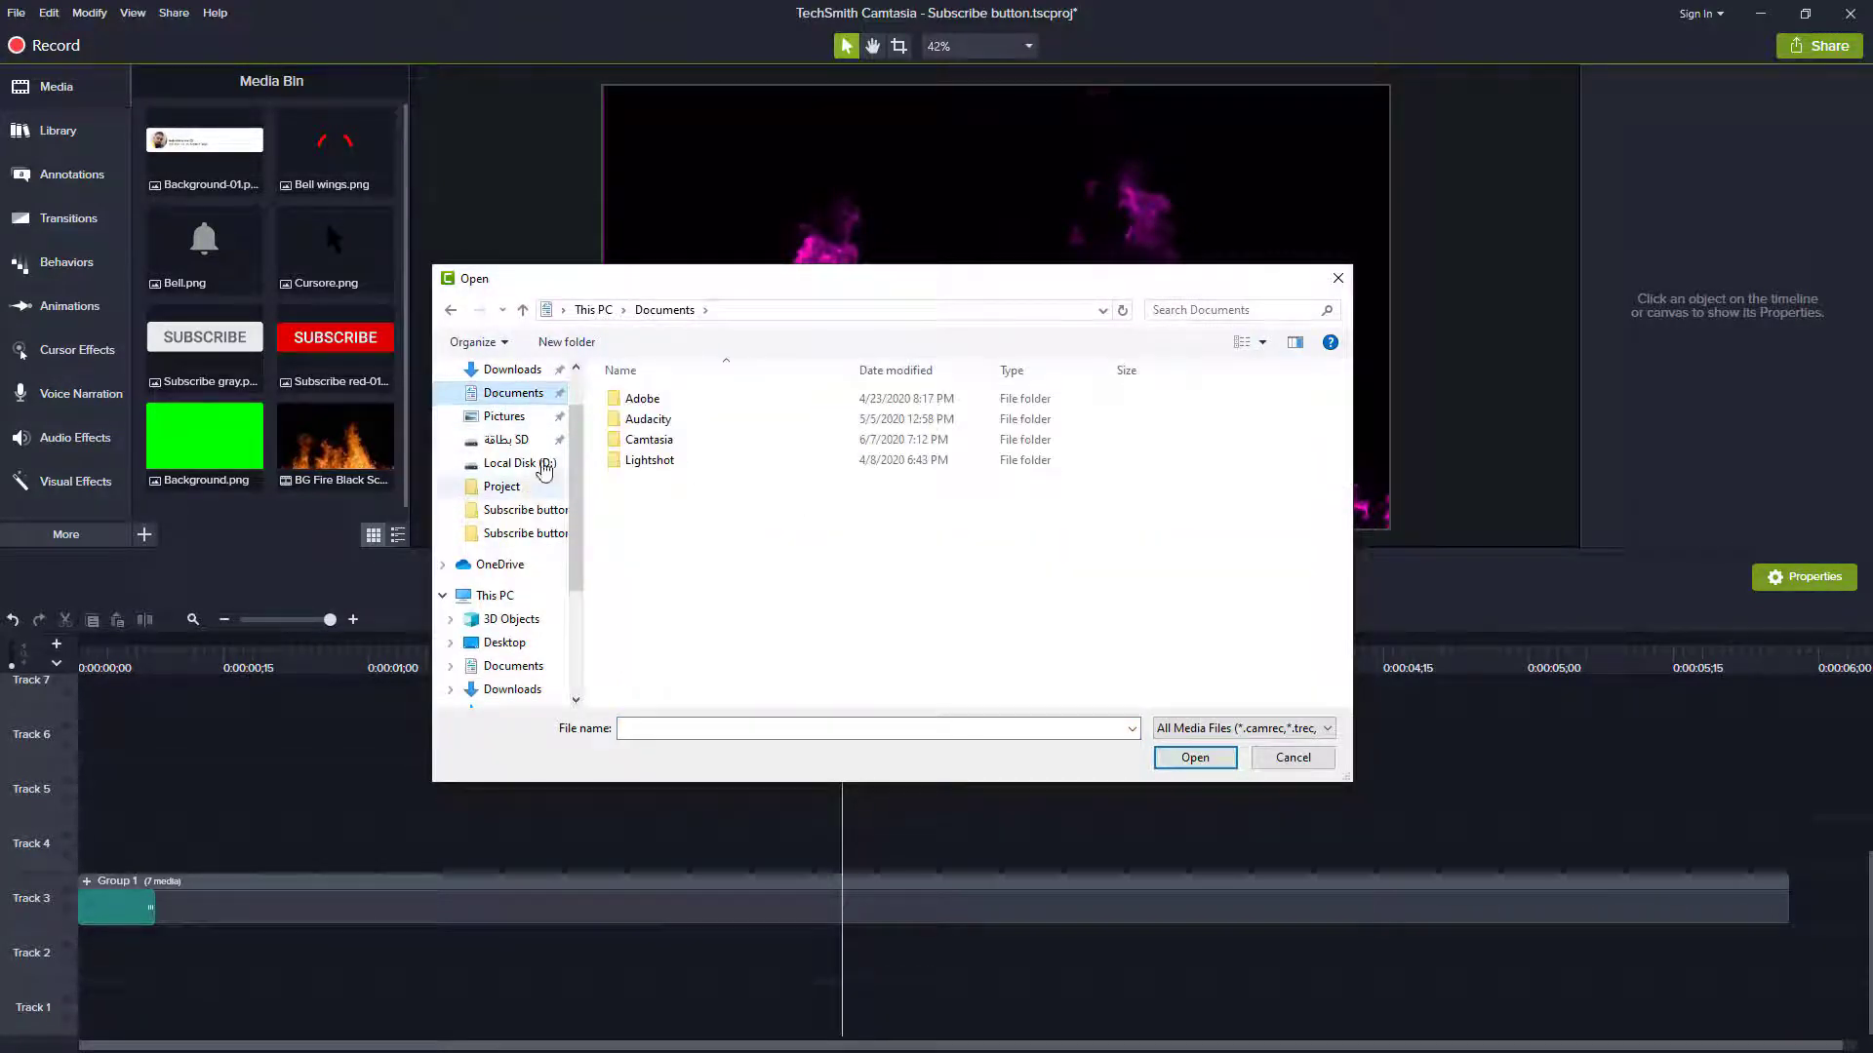
pyautogui.moveTo(580, 470); pyautogui.dragTo(575, 431)
pyautogui.click(515, 414)
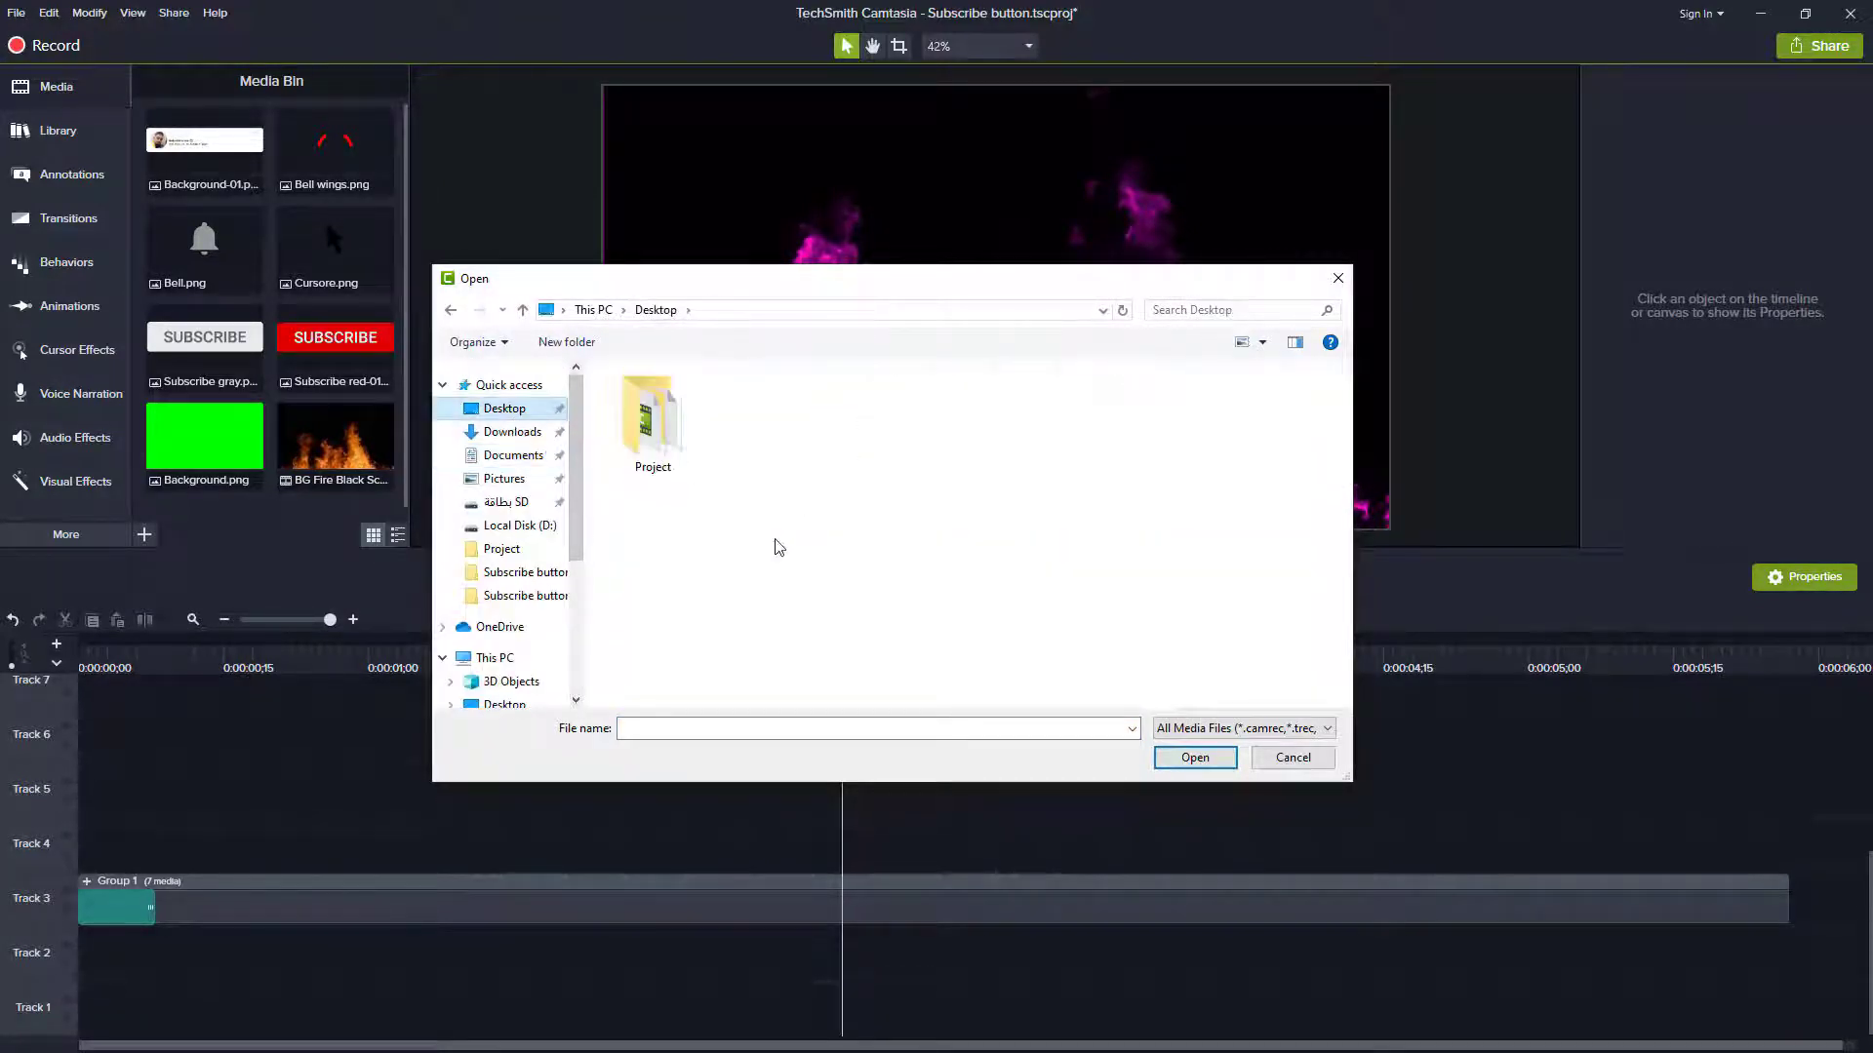
pyautogui.hotkey('alt', 'Up')
pyautogui.press('Return')
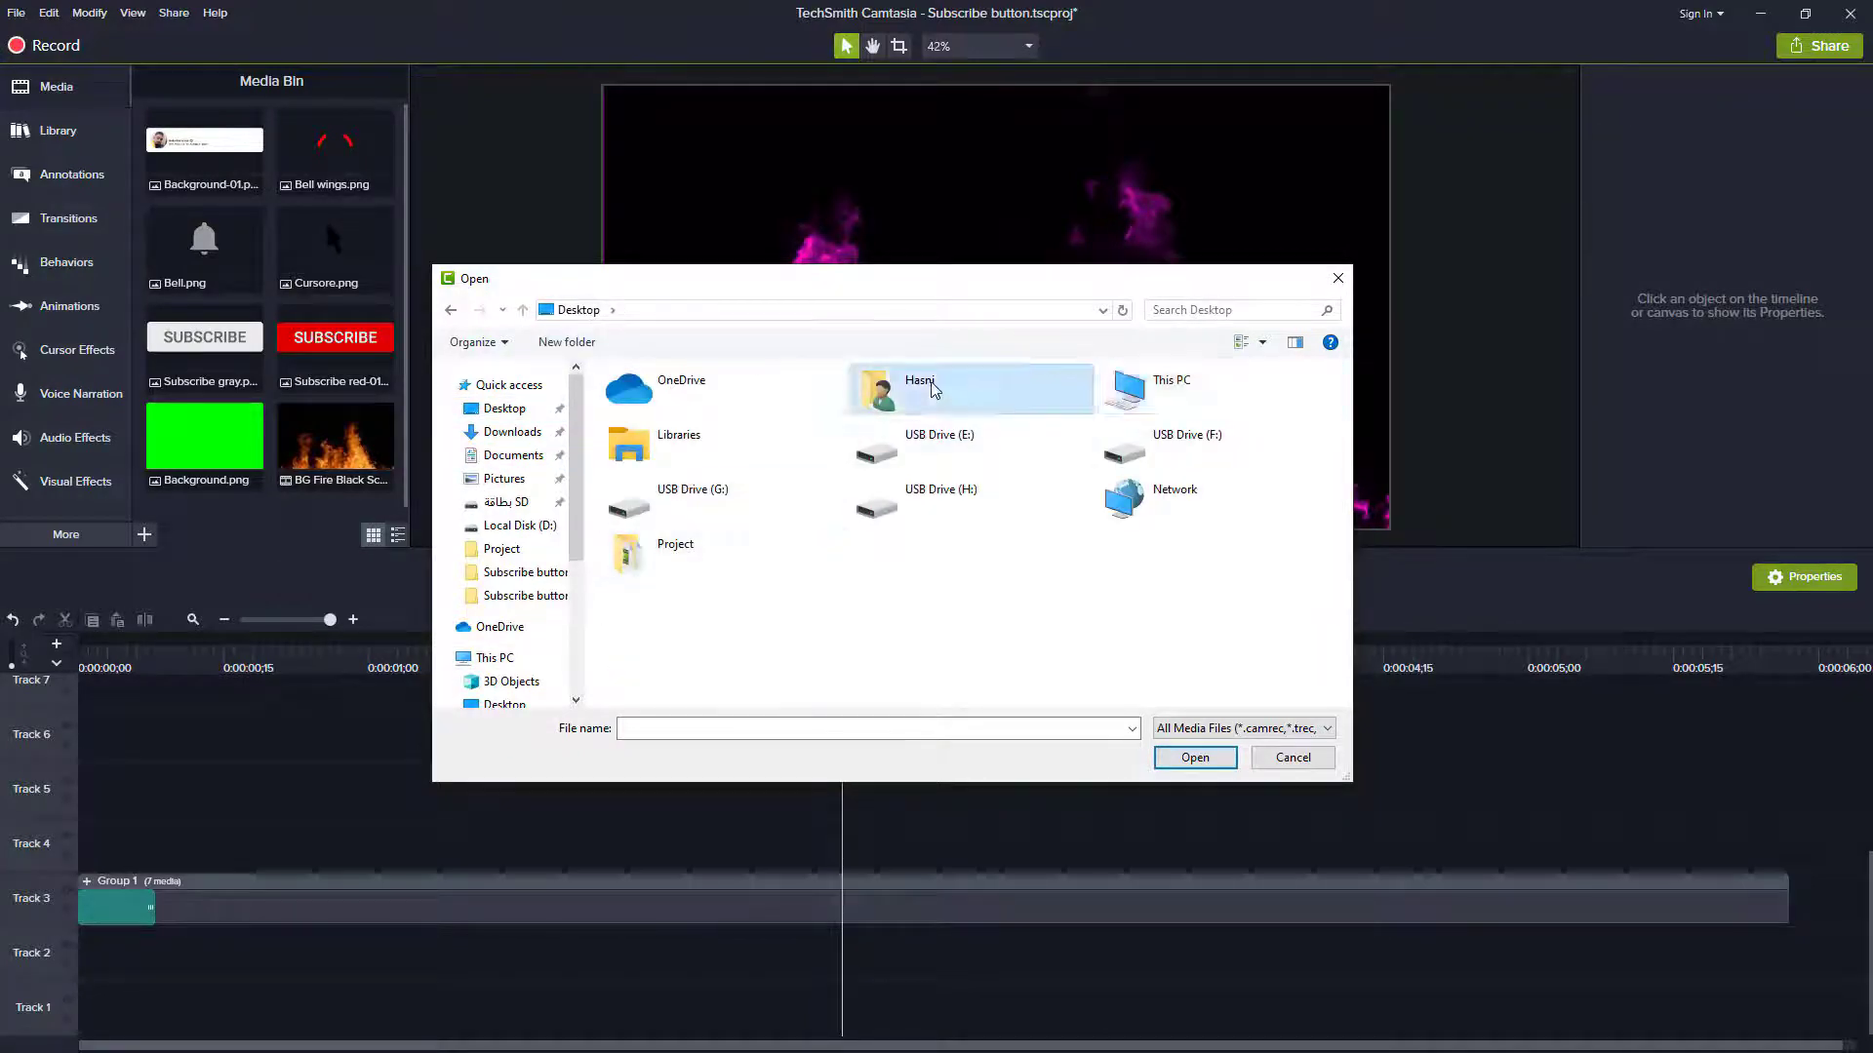
pyautogui.doubleClick(927, 380)
pyautogui.scroll(-1, 1229, 546)
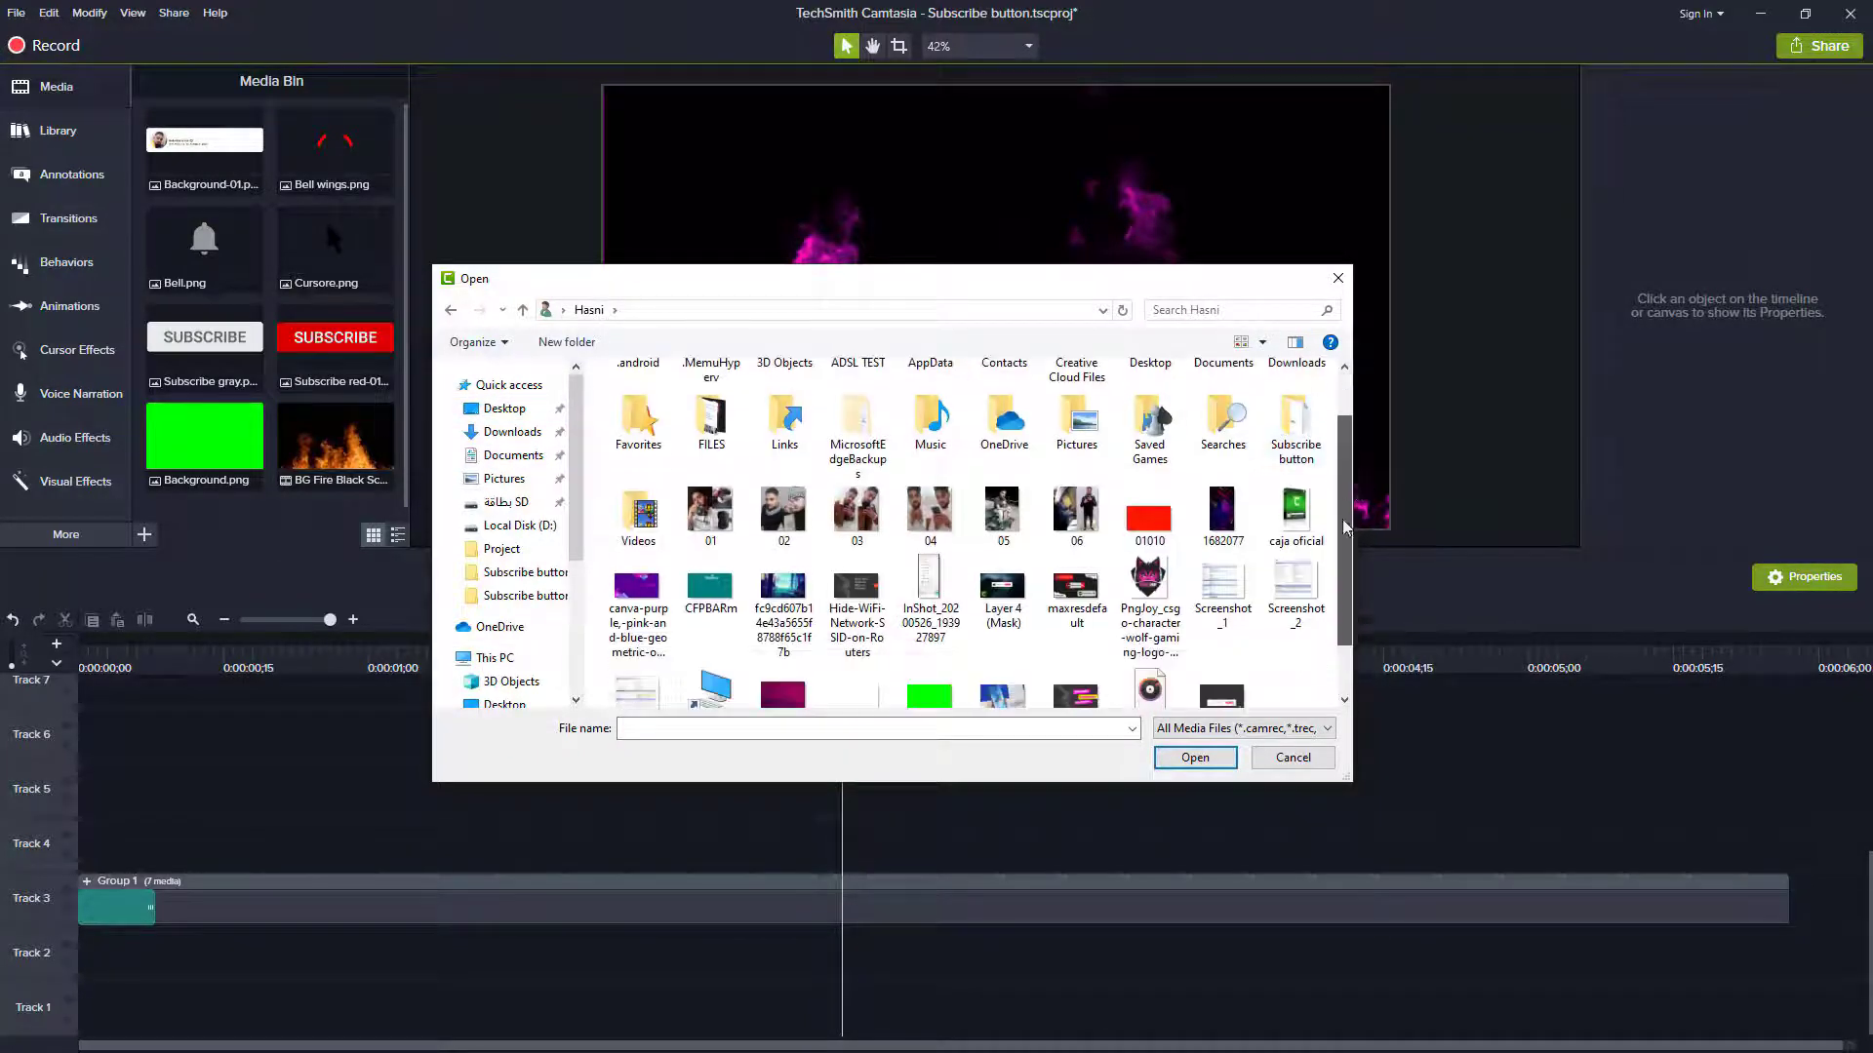
pyautogui.click(1151, 585)
pyautogui.doubleClick(1155, 586)
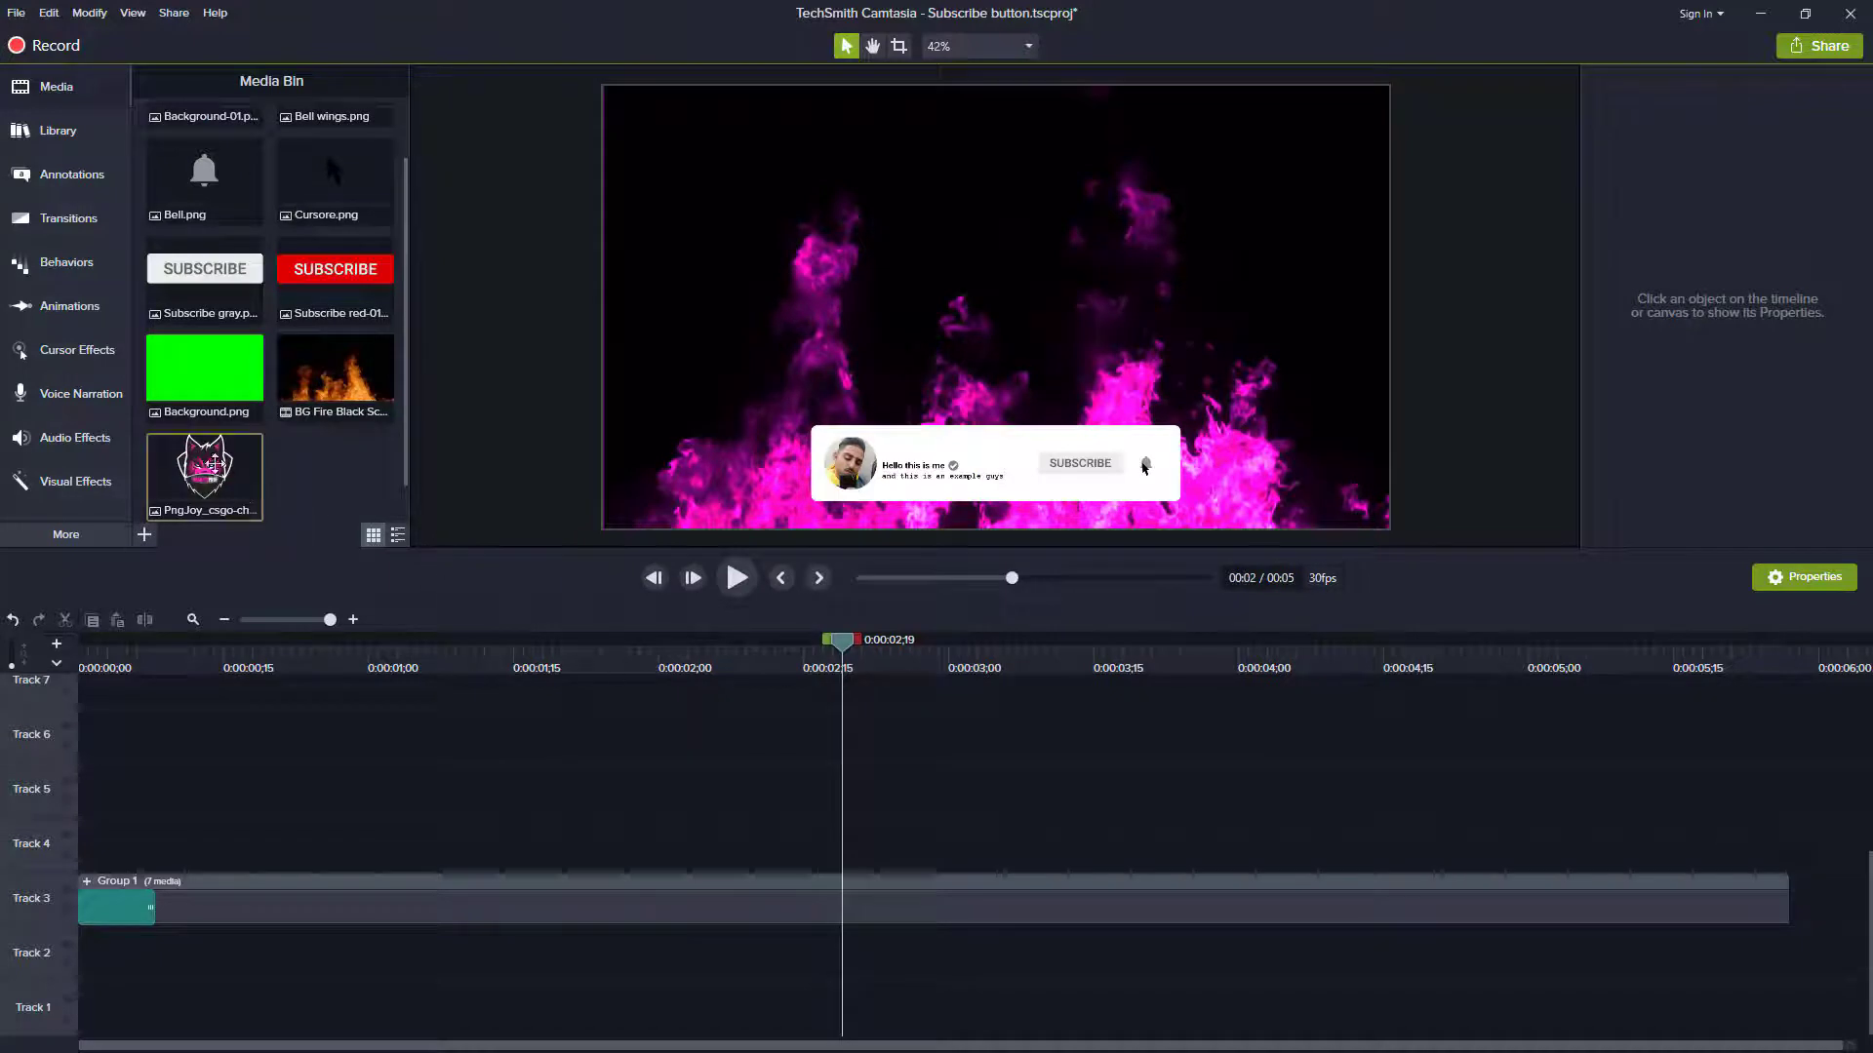
# Step: Place the wolf logo image at the start of Track 2 beneath Group 1, and expand the group to compare their tracks
pyautogui.moveTo(205, 468); pyautogui.dragTo(86, 961)
pyautogui.doubleClick(119, 909)
pyautogui.click(293, 954)
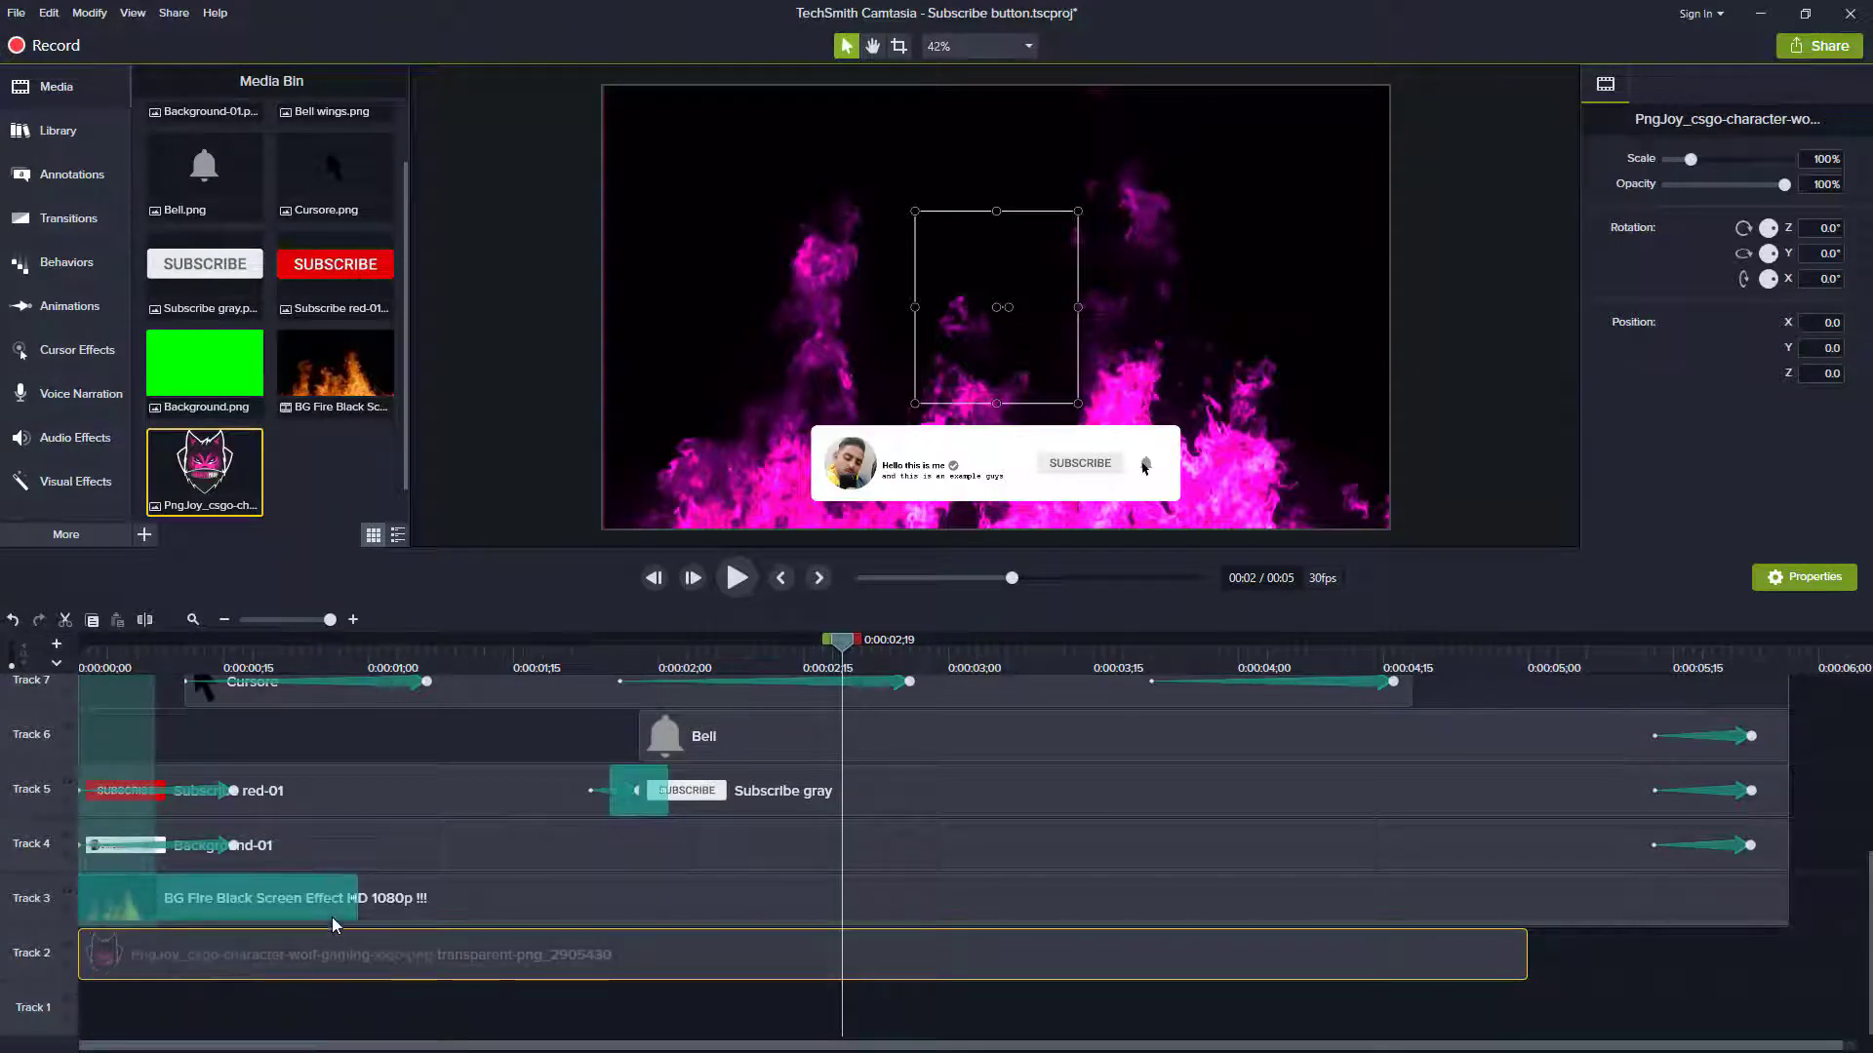
# Step: Collapse Group 1 and ungroup it into its separate clips
pyautogui.scroll(3, 1867, 823)
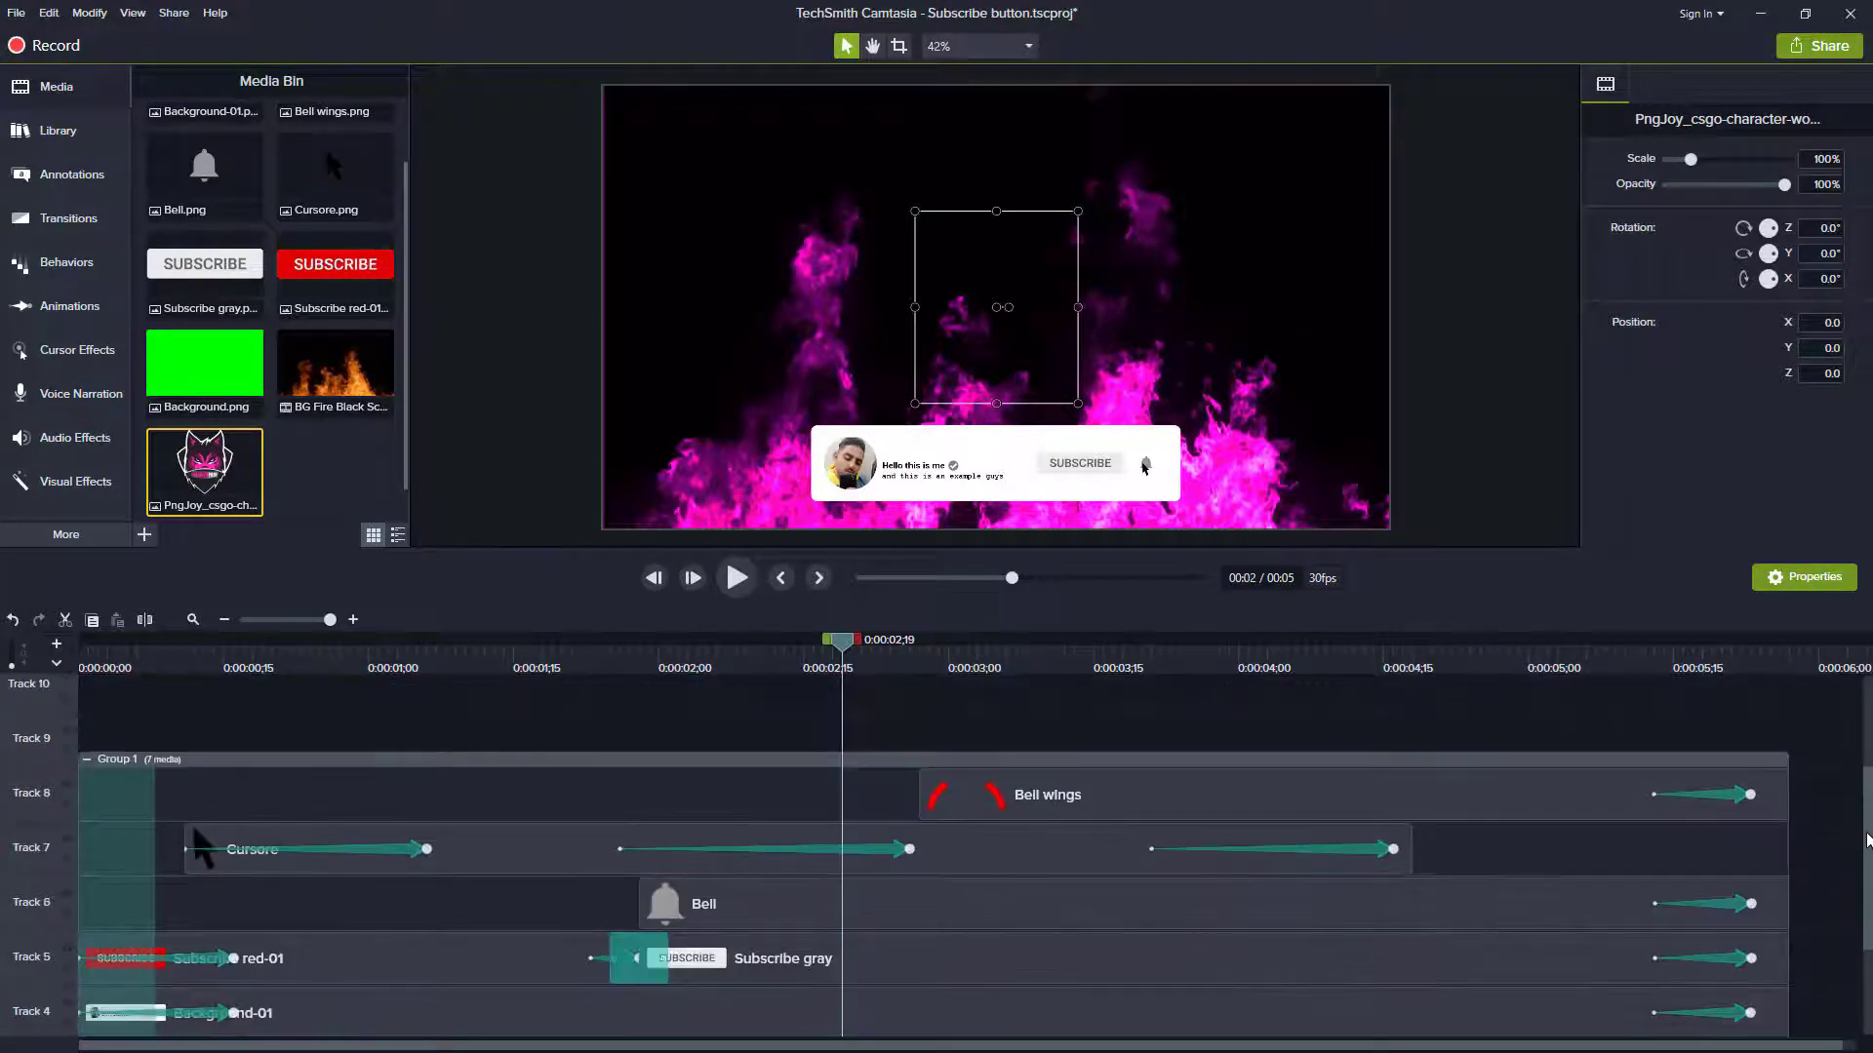
pyautogui.moveTo(1868, 844); pyautogui.dragTo(1855, 917)
pyautogui.click(1851, 885)
pyautogui.scroll(1, 1851, 885)
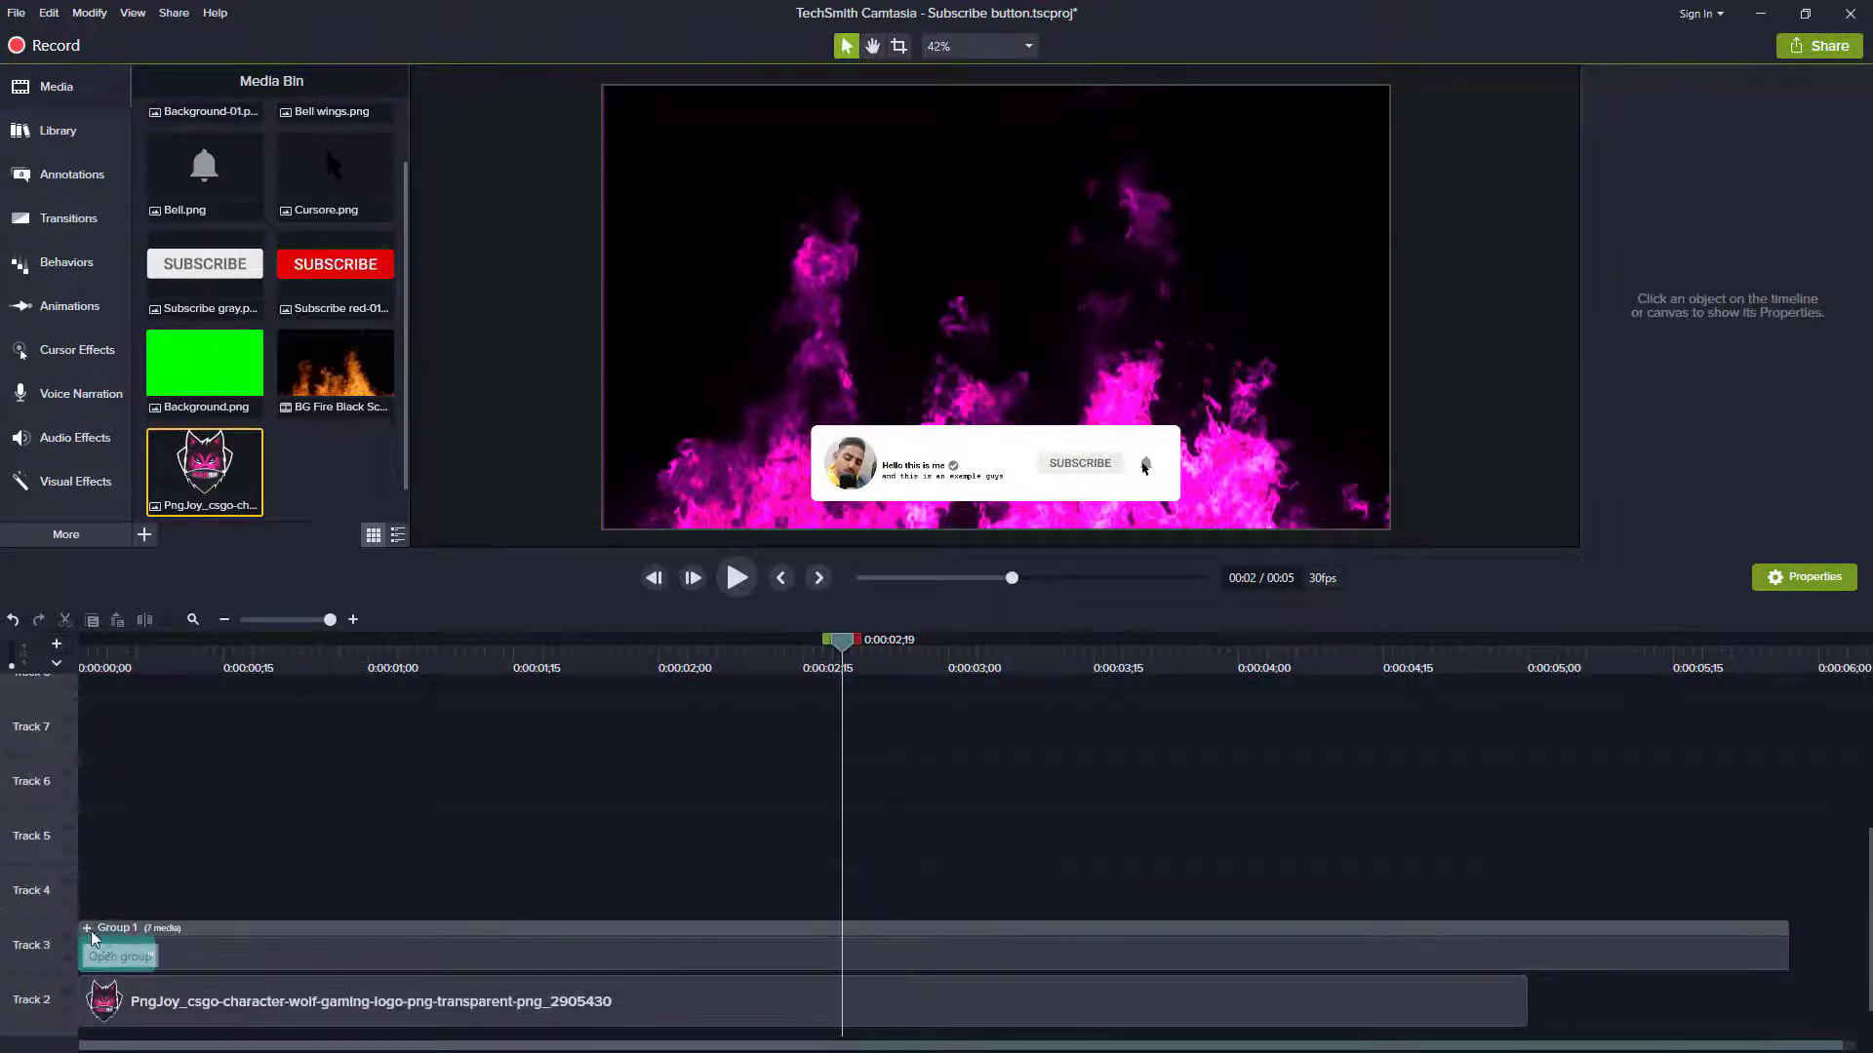
pyautogui.click(108, 942)
pyautogui.rightClick(181, 931)
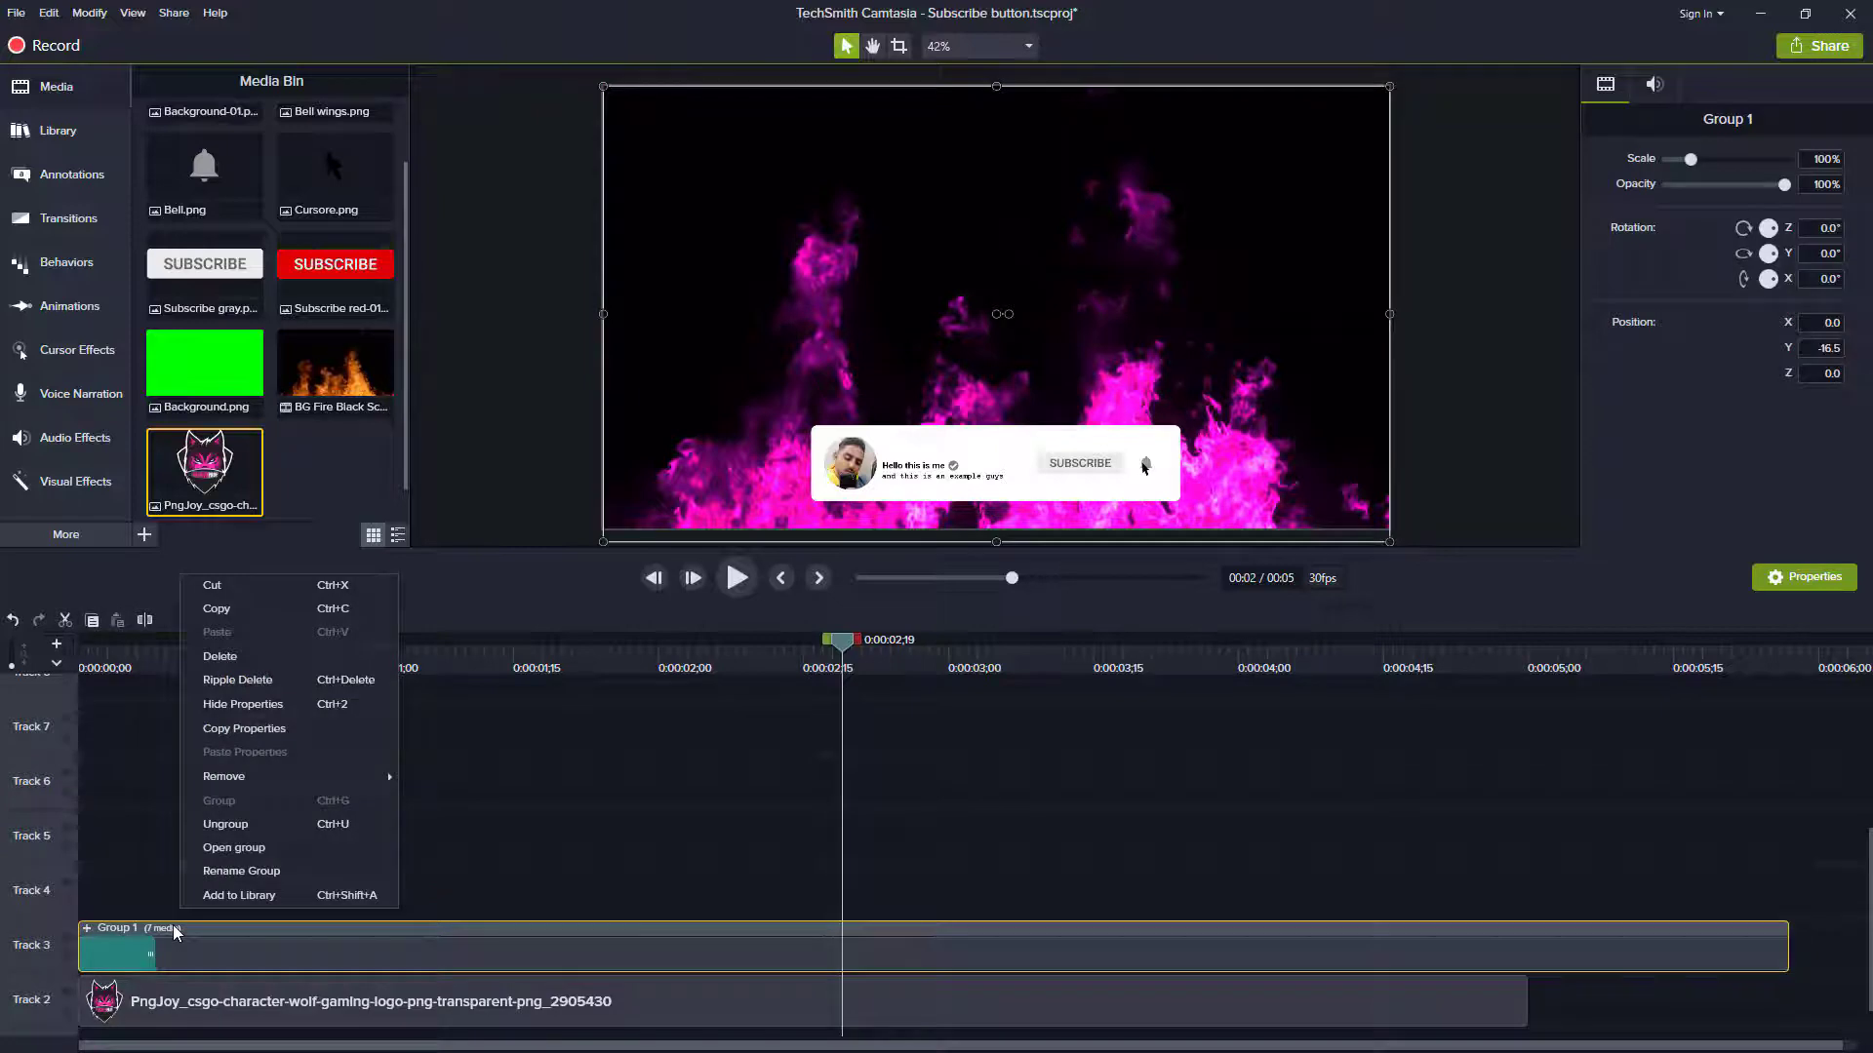
pyautogui.click(225, 824)
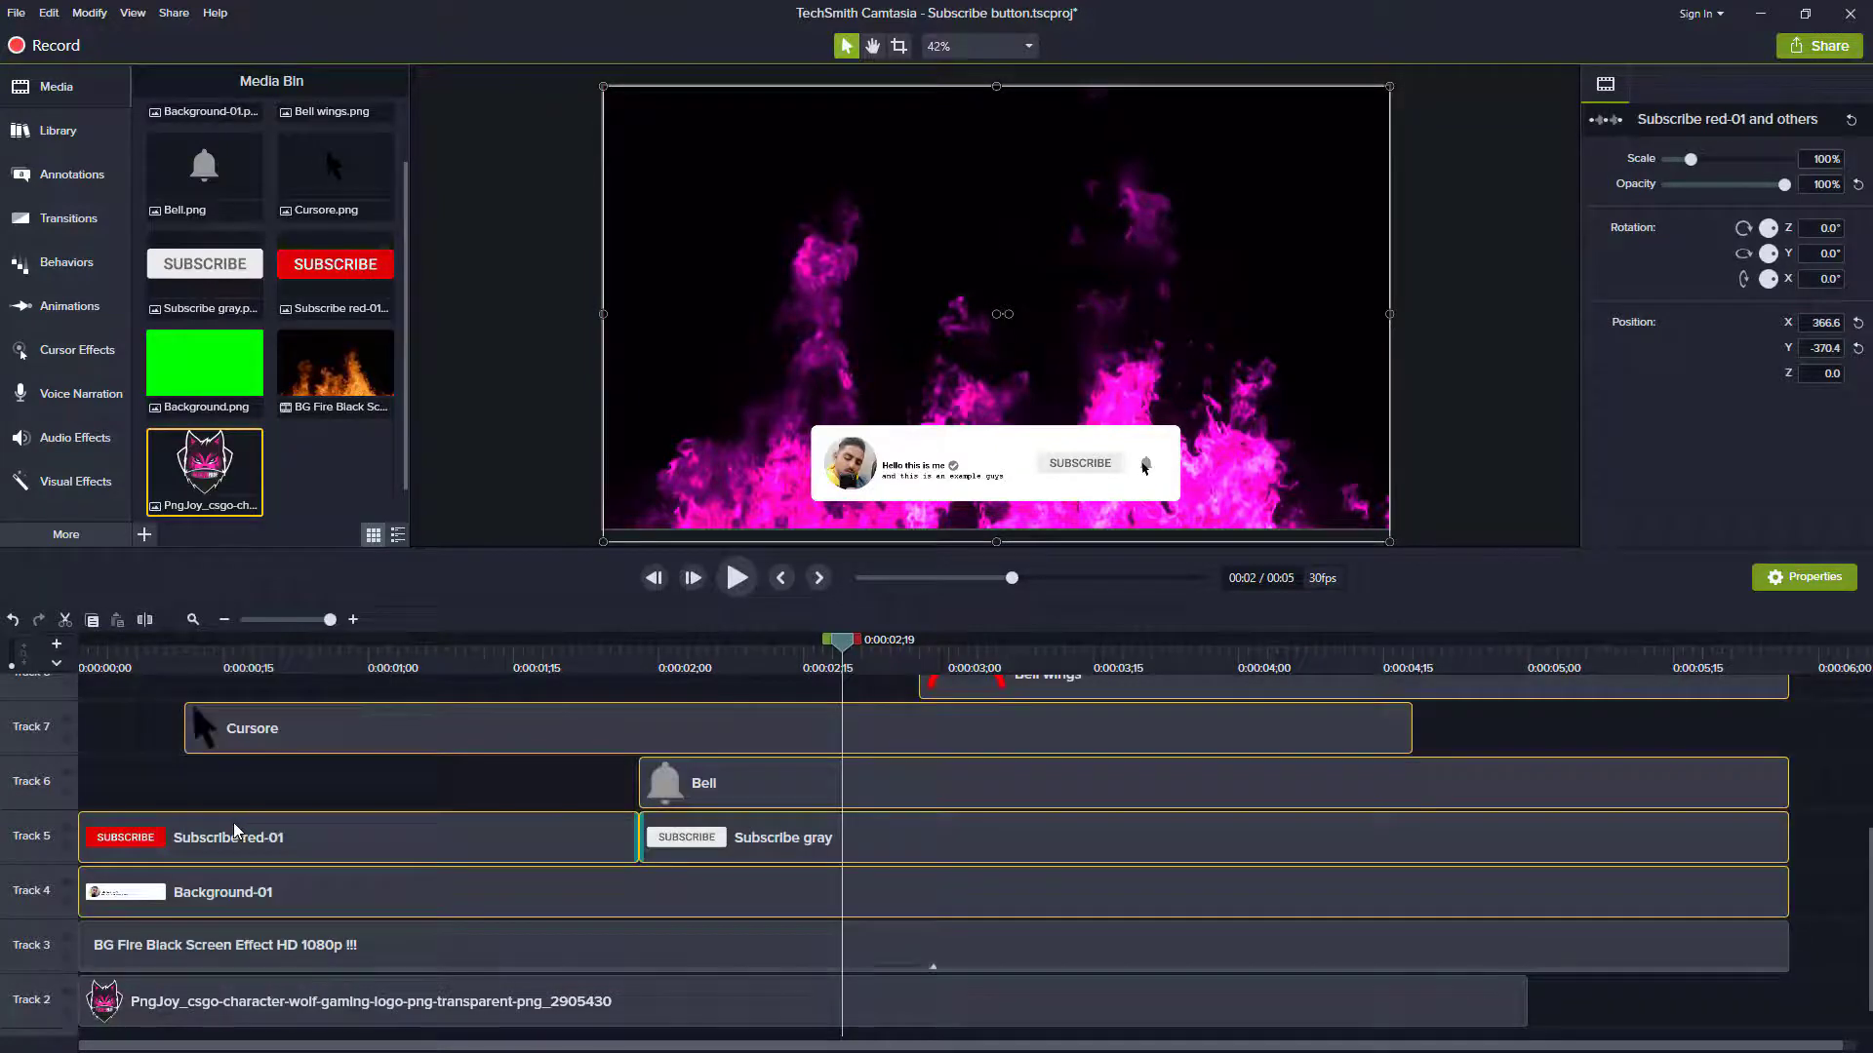
# Step: Extend the wolf logo clip to the end of the fire clip and move it above the Bell wings clip to Track 9
pyautogui.click(1490, 1008)
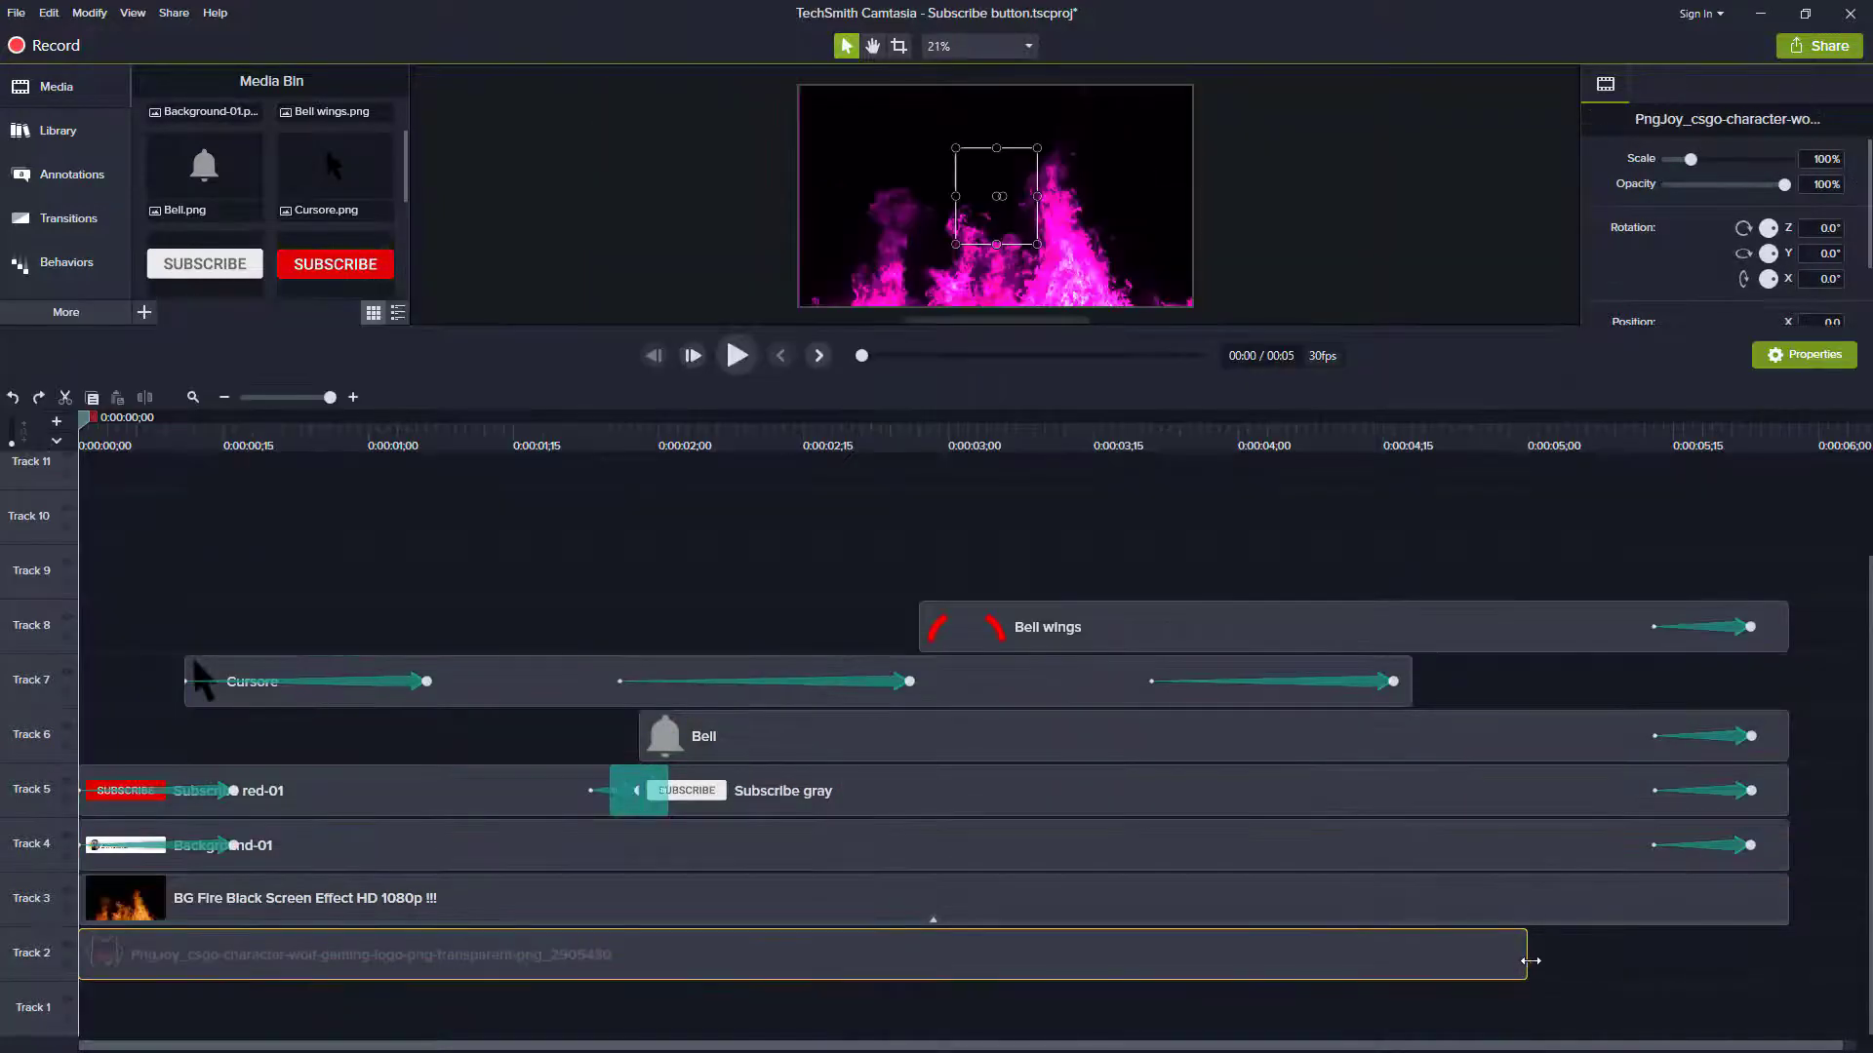
pyautogui.moveTo(1527, 960); pyautogui.dragTo(1785, 960)
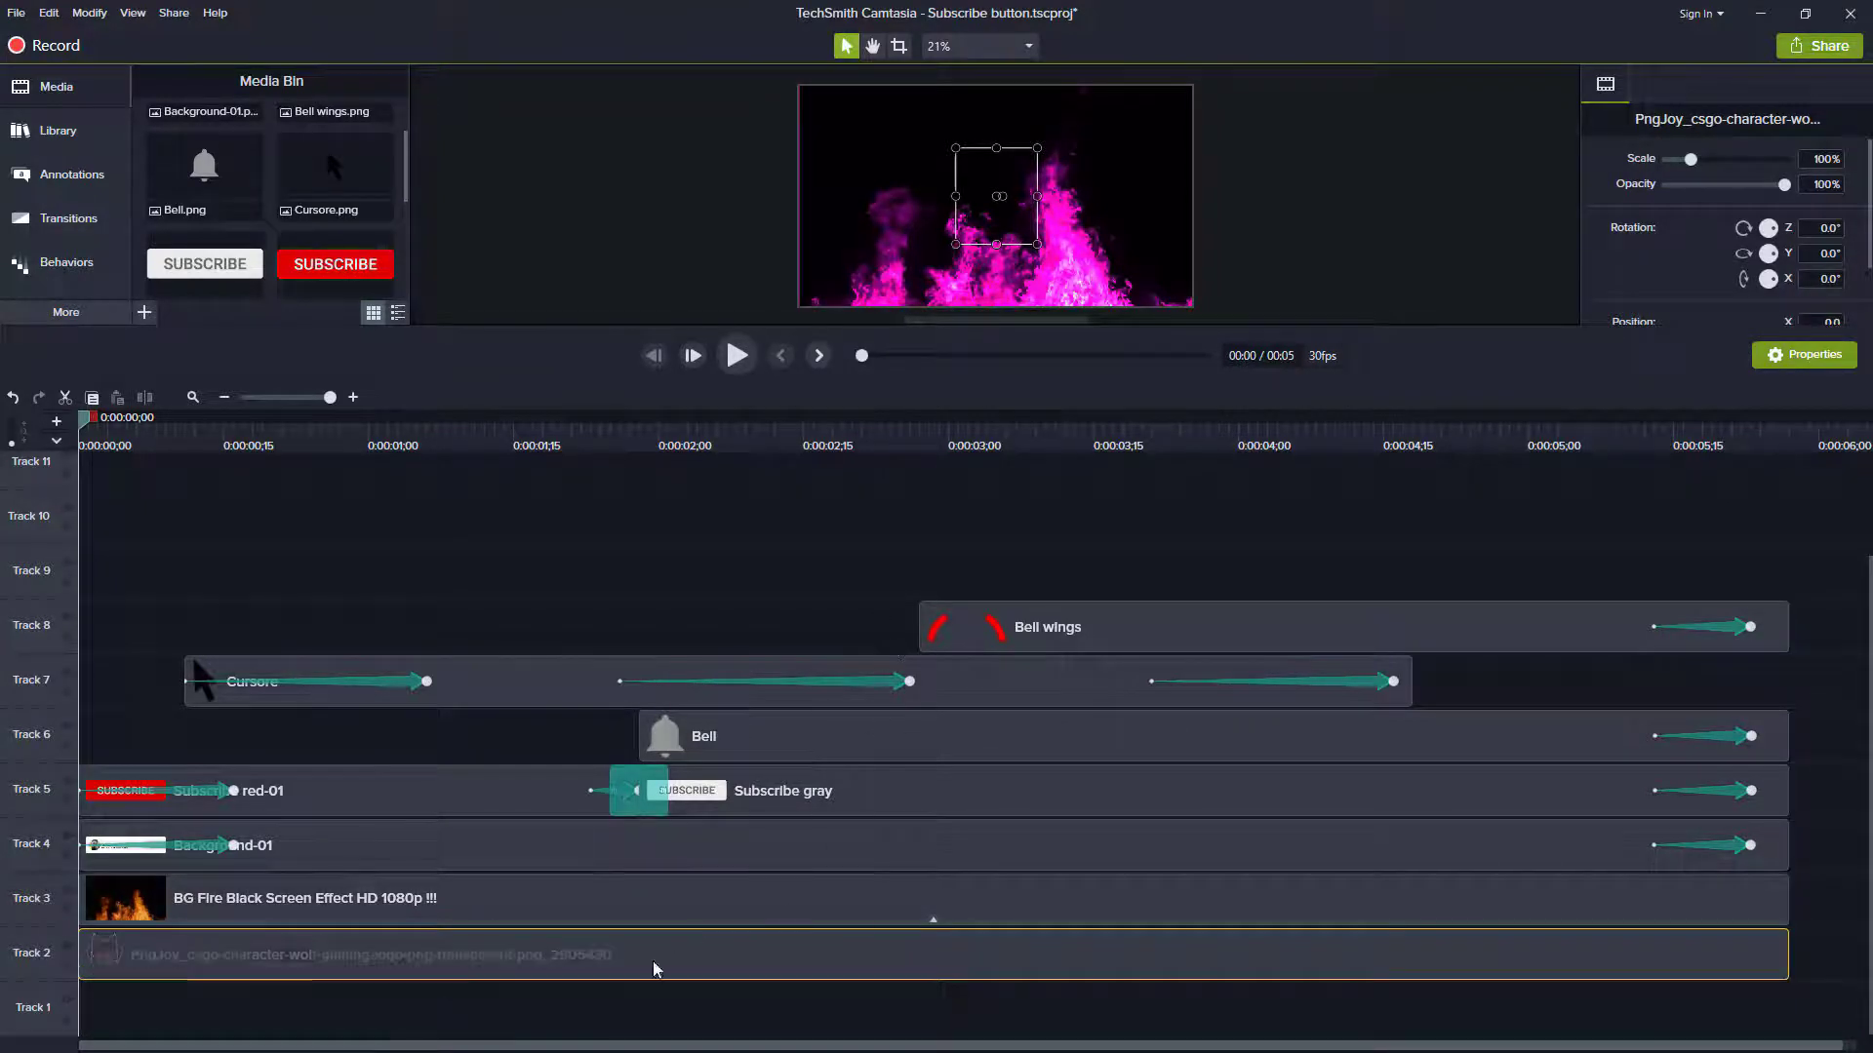
pyautogui.moveTo(656, 951); pyautogui.dragTo(614, 606)
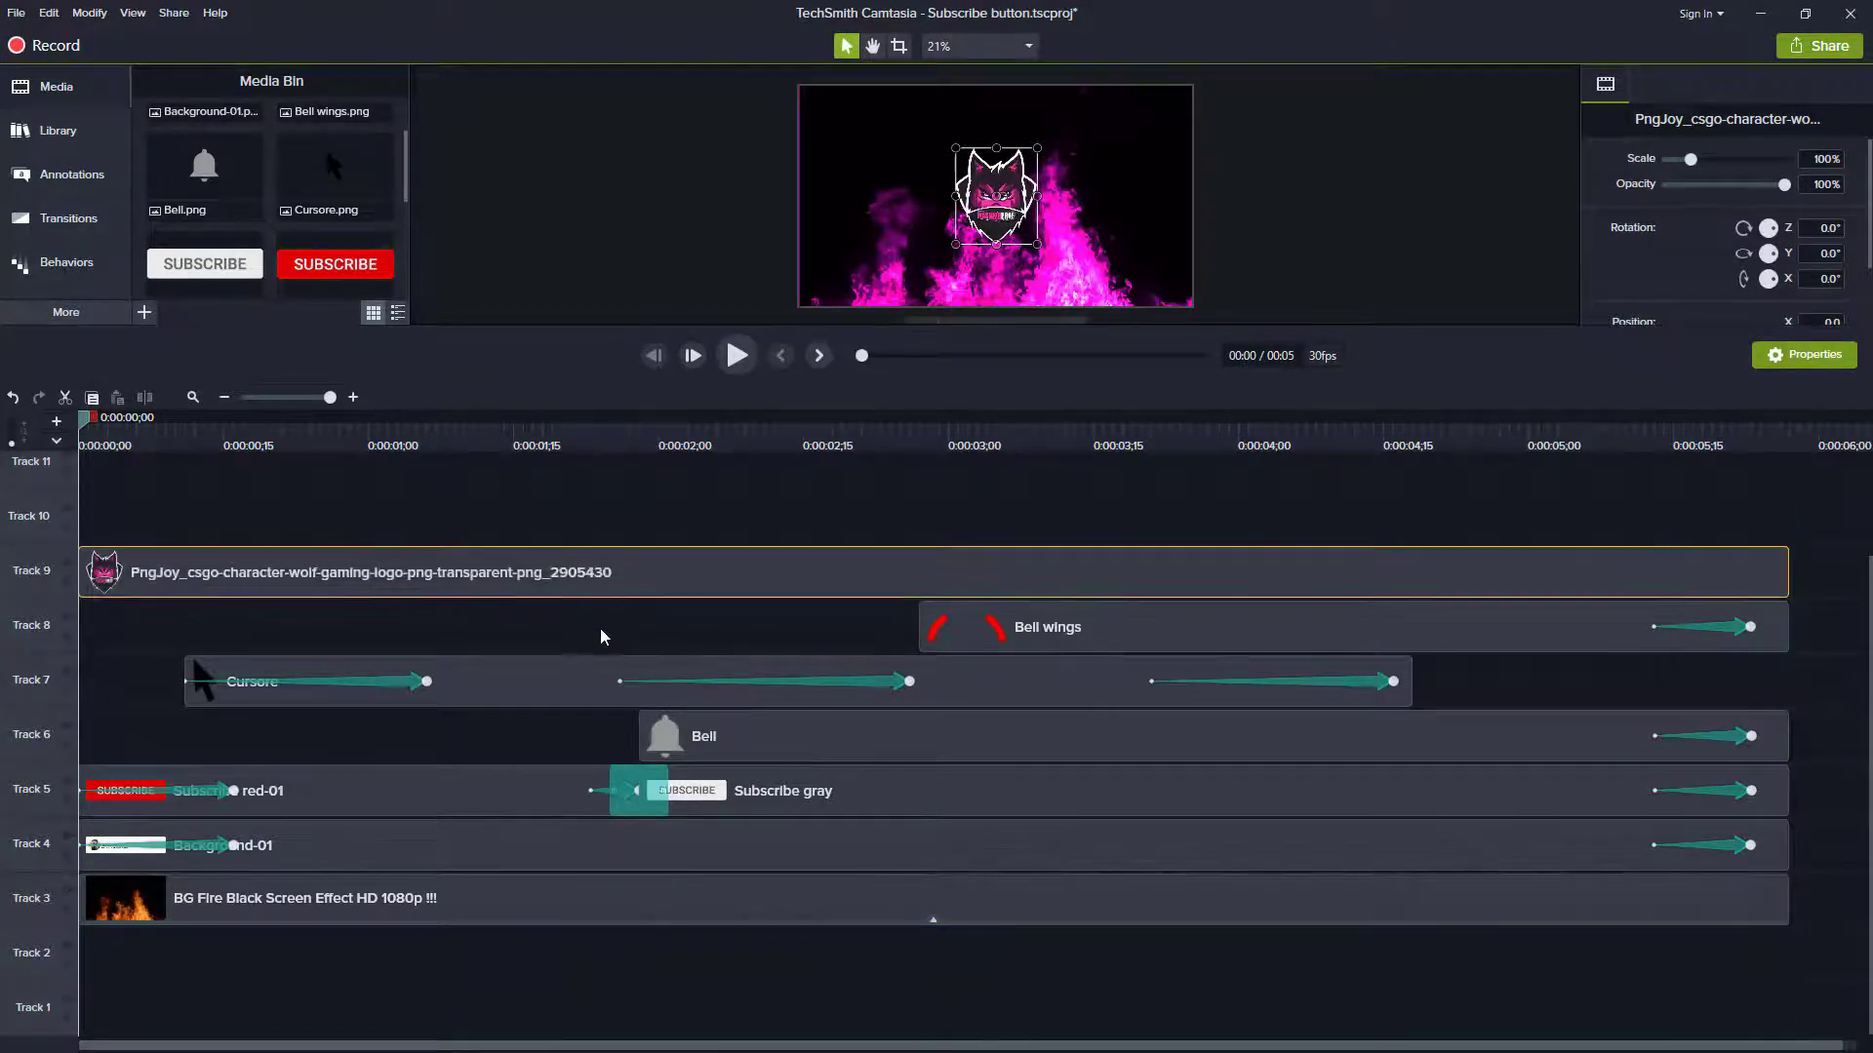
pyautogui.moveTo(1546, 495); pyautogui.dragTo(916, 989)
pyautogui.rightClick(885, 898)
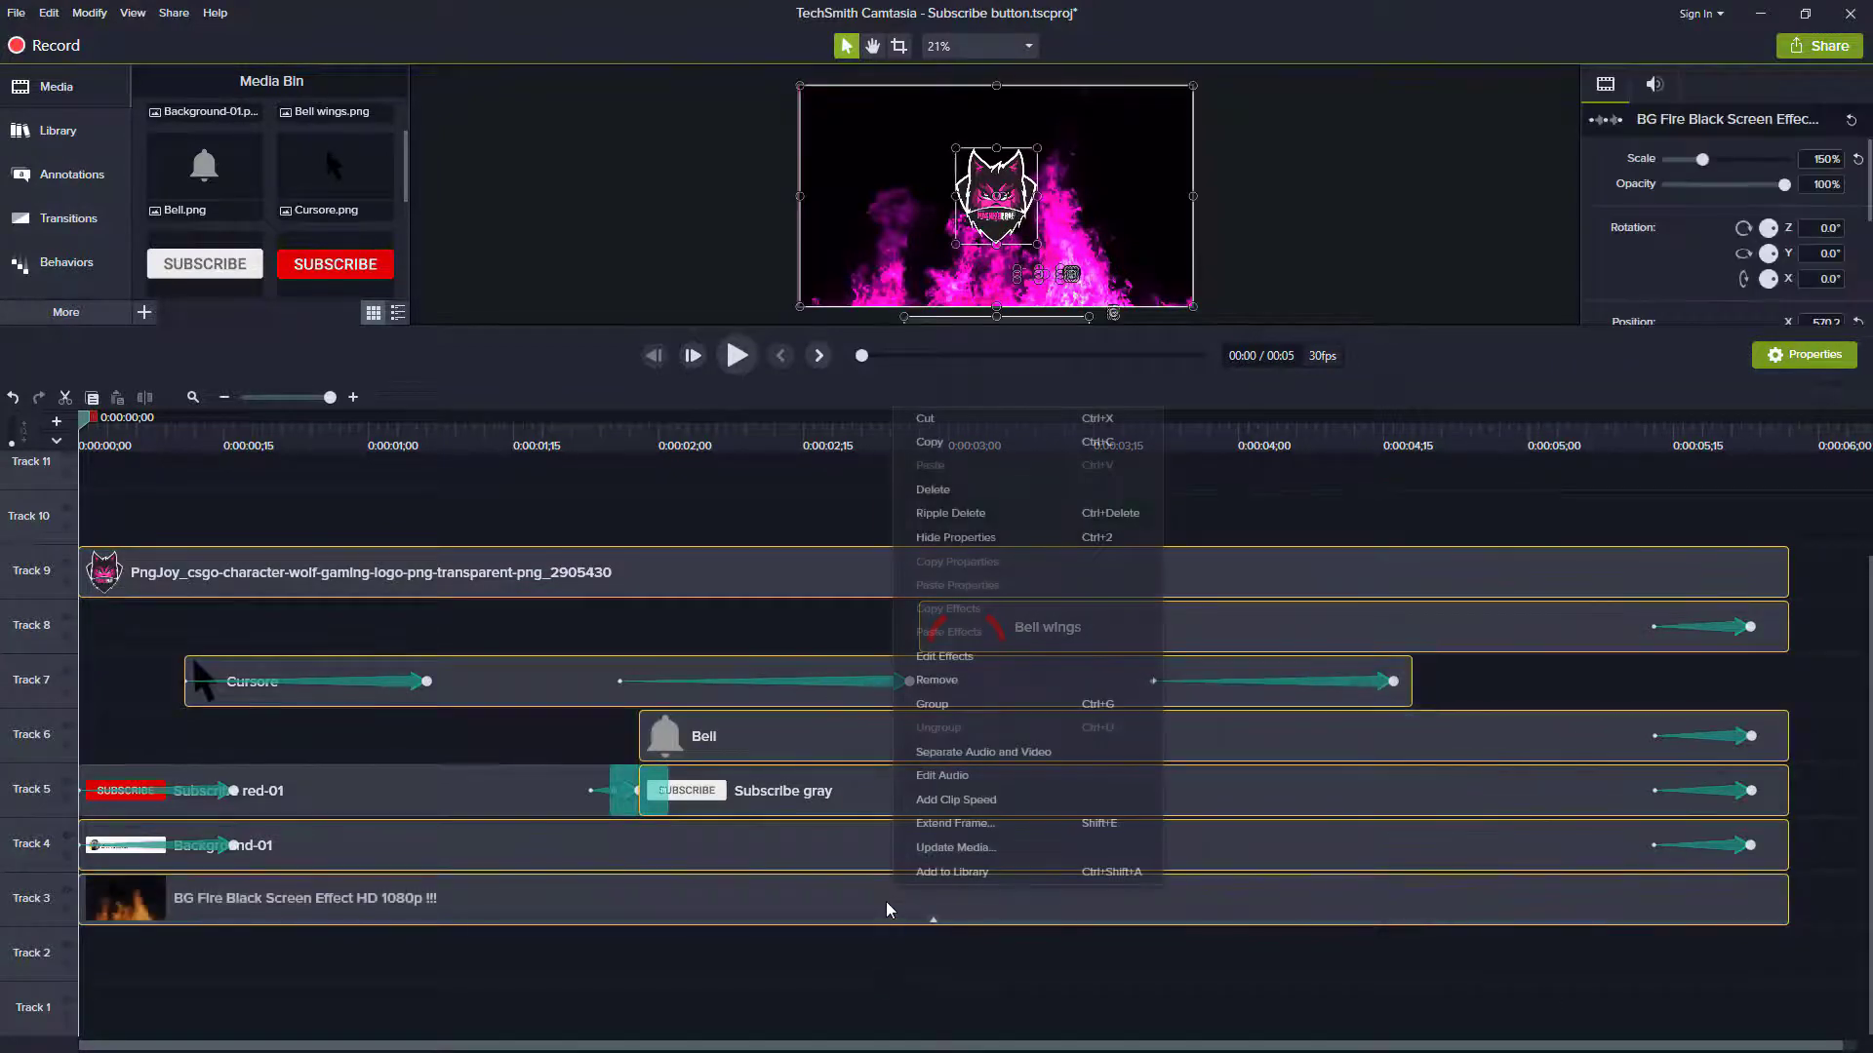
pyautogui.click(647, 501)
# Step: Add Fade through black transitions to the ends of the wolf logo and fire clips, shortened to match the other clips' closing animations
pyautogui.click(70, 220)
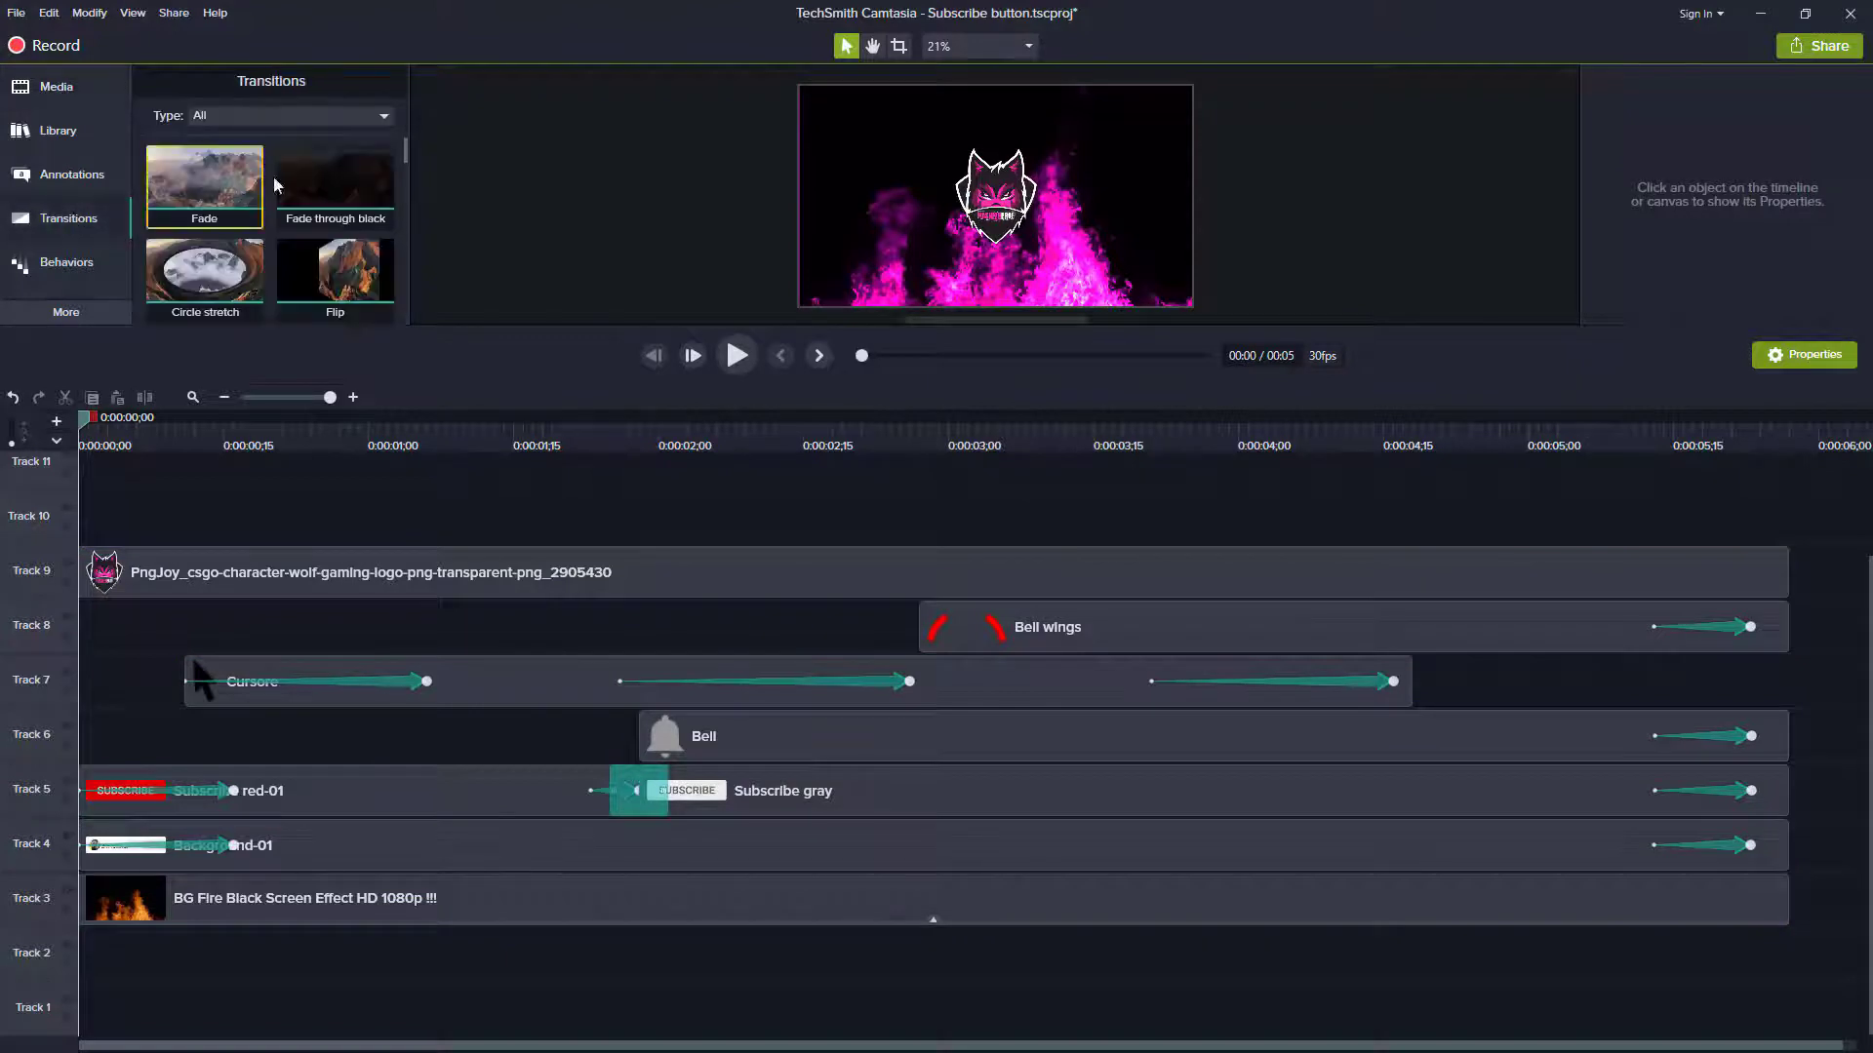
pyautogui.moveTo(353, 193); pyautogui.dragTo(1781, 577)
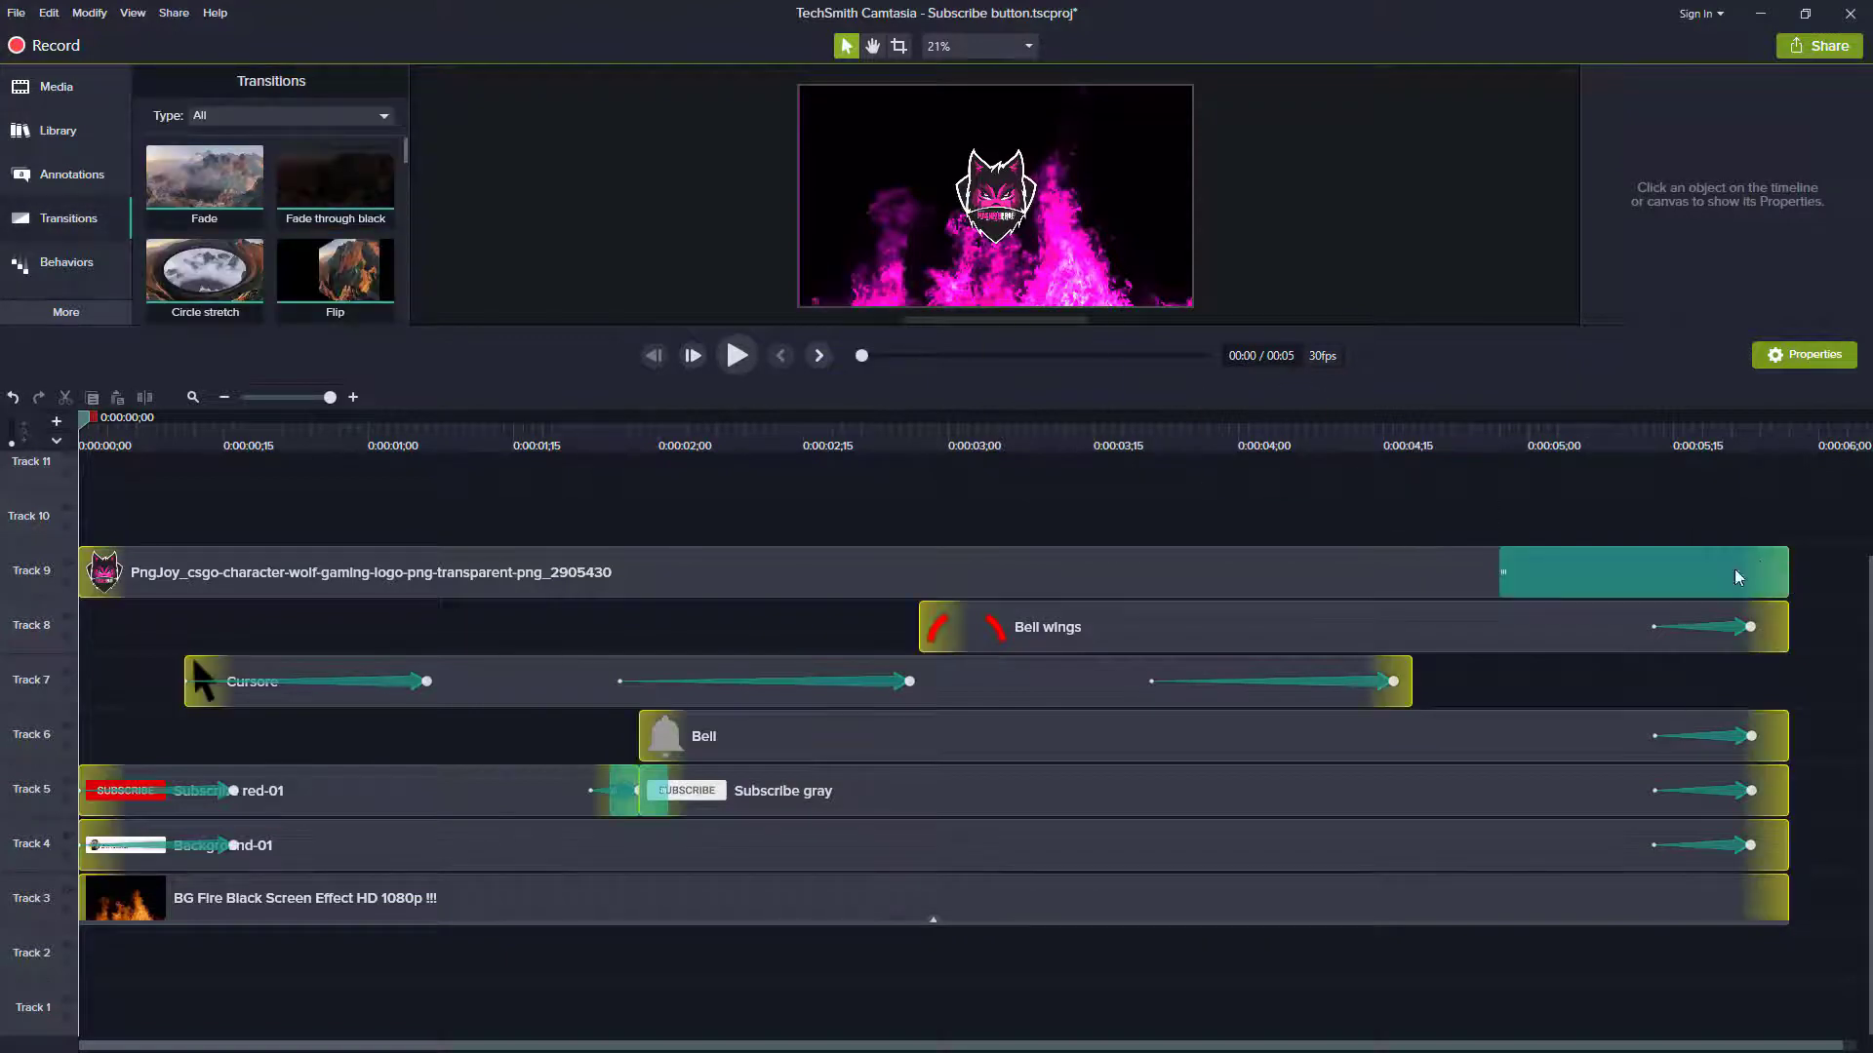
pyautogui.moveTo(1613, 580); pyautogui.dragTo(1647, 571)
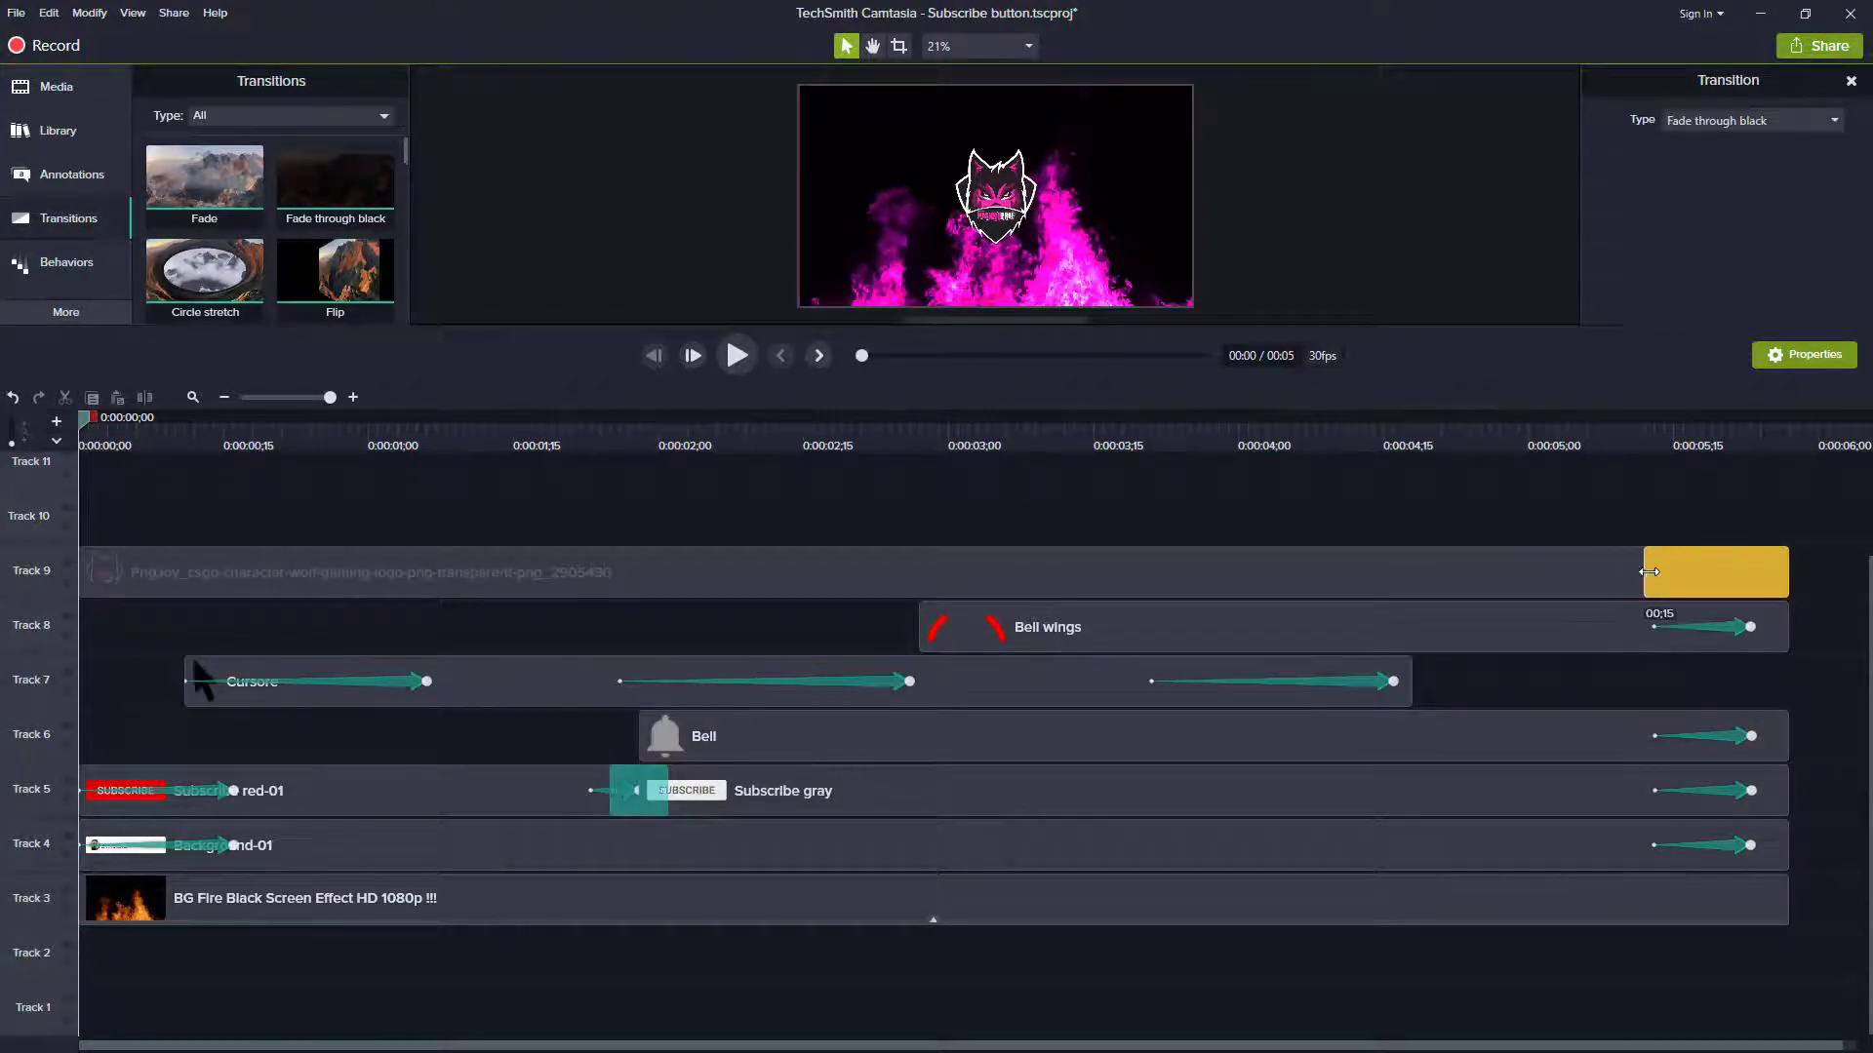
pyautogui.moveTo(288, 175); pyautogui.dragTo(1509, 900)
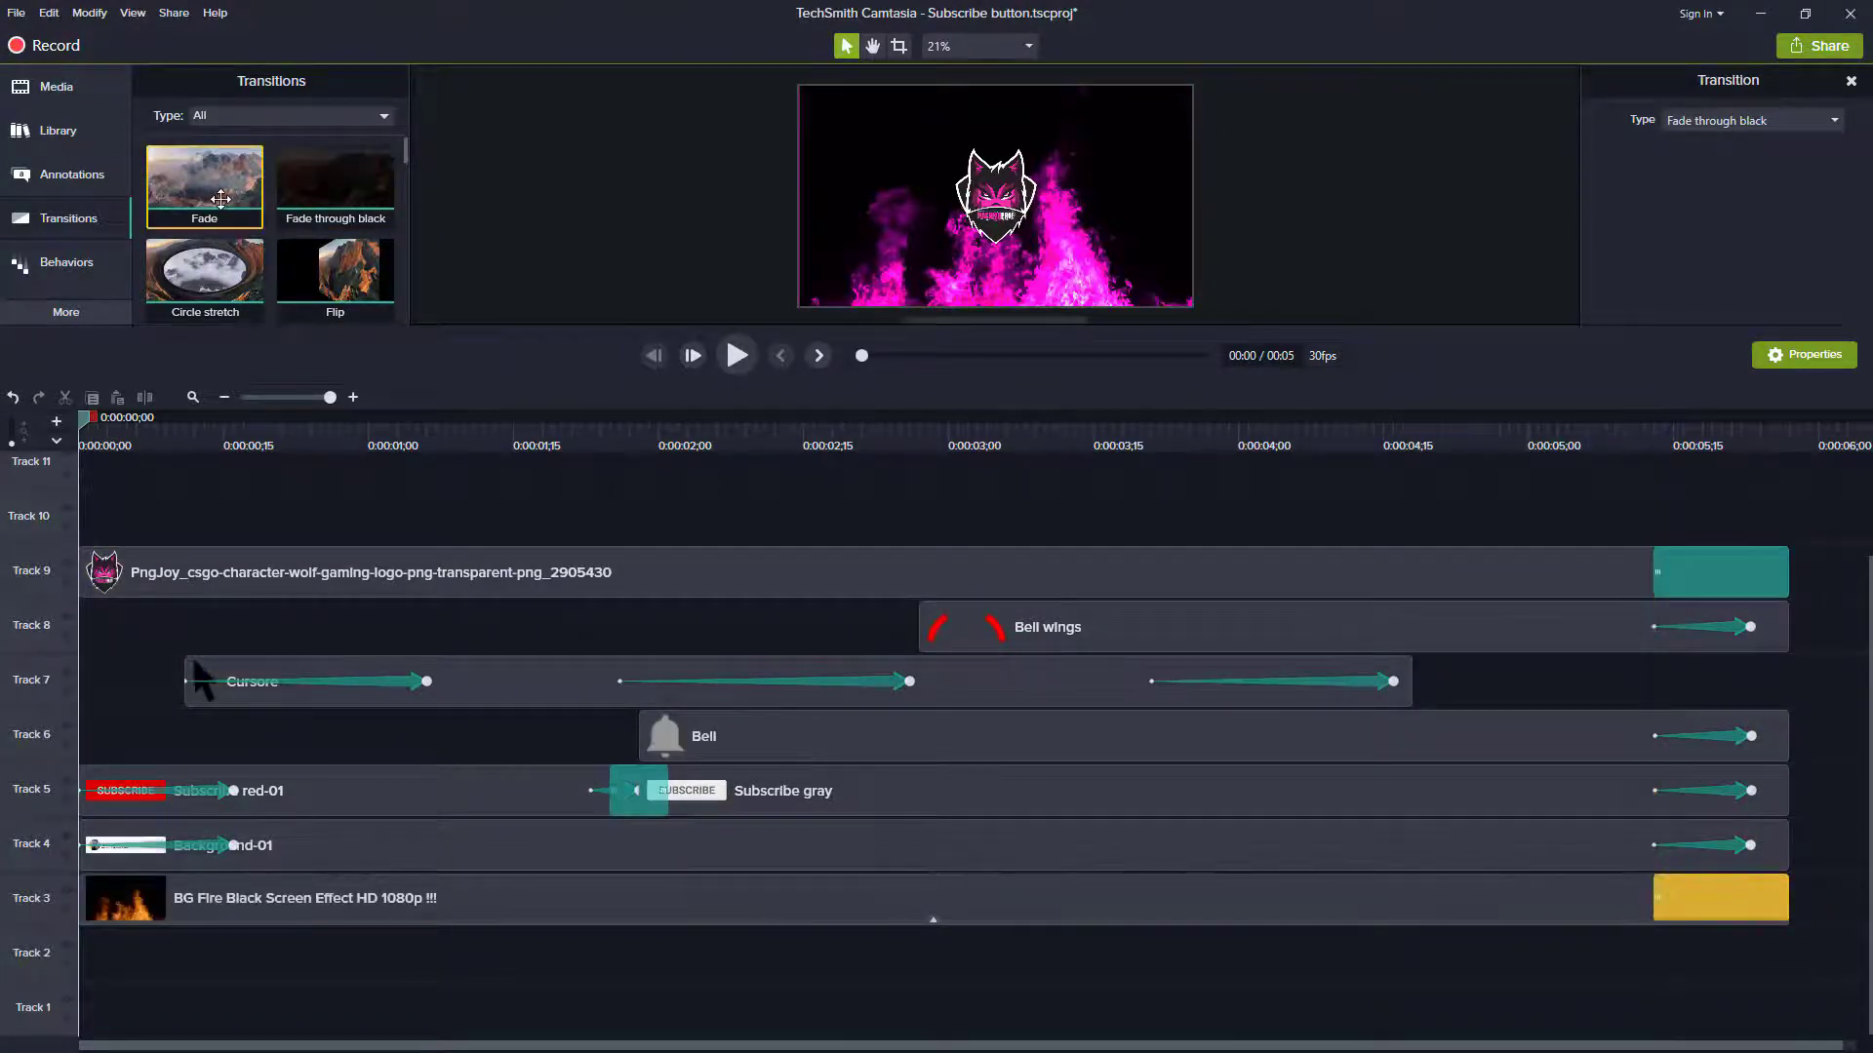
# Step: Add a Fade transition to the start of both the fire clip and the wolf logo clip, each lasting 11 frames
pyautogui.moveTo(220, 198); pyautogui.dragTo(193, 892)
pyautogui.click(183, 900)
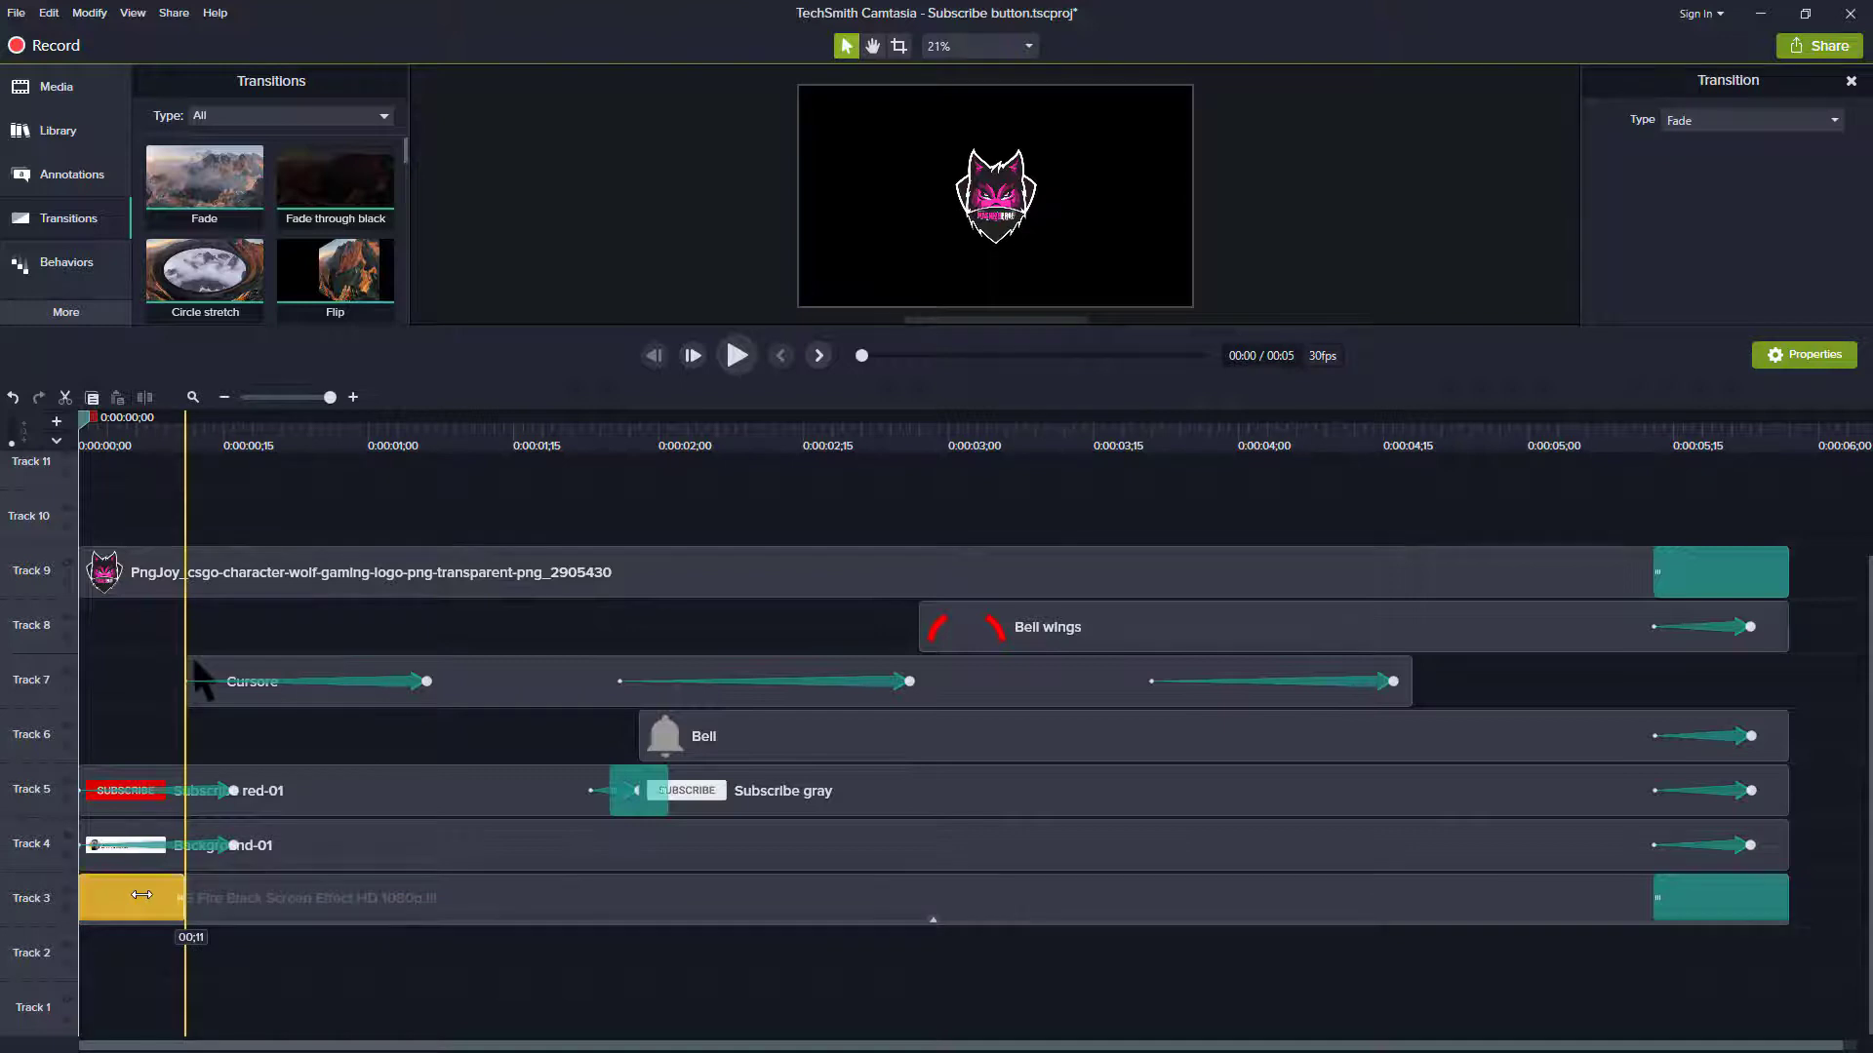
pyautogui.click(1324, 505)
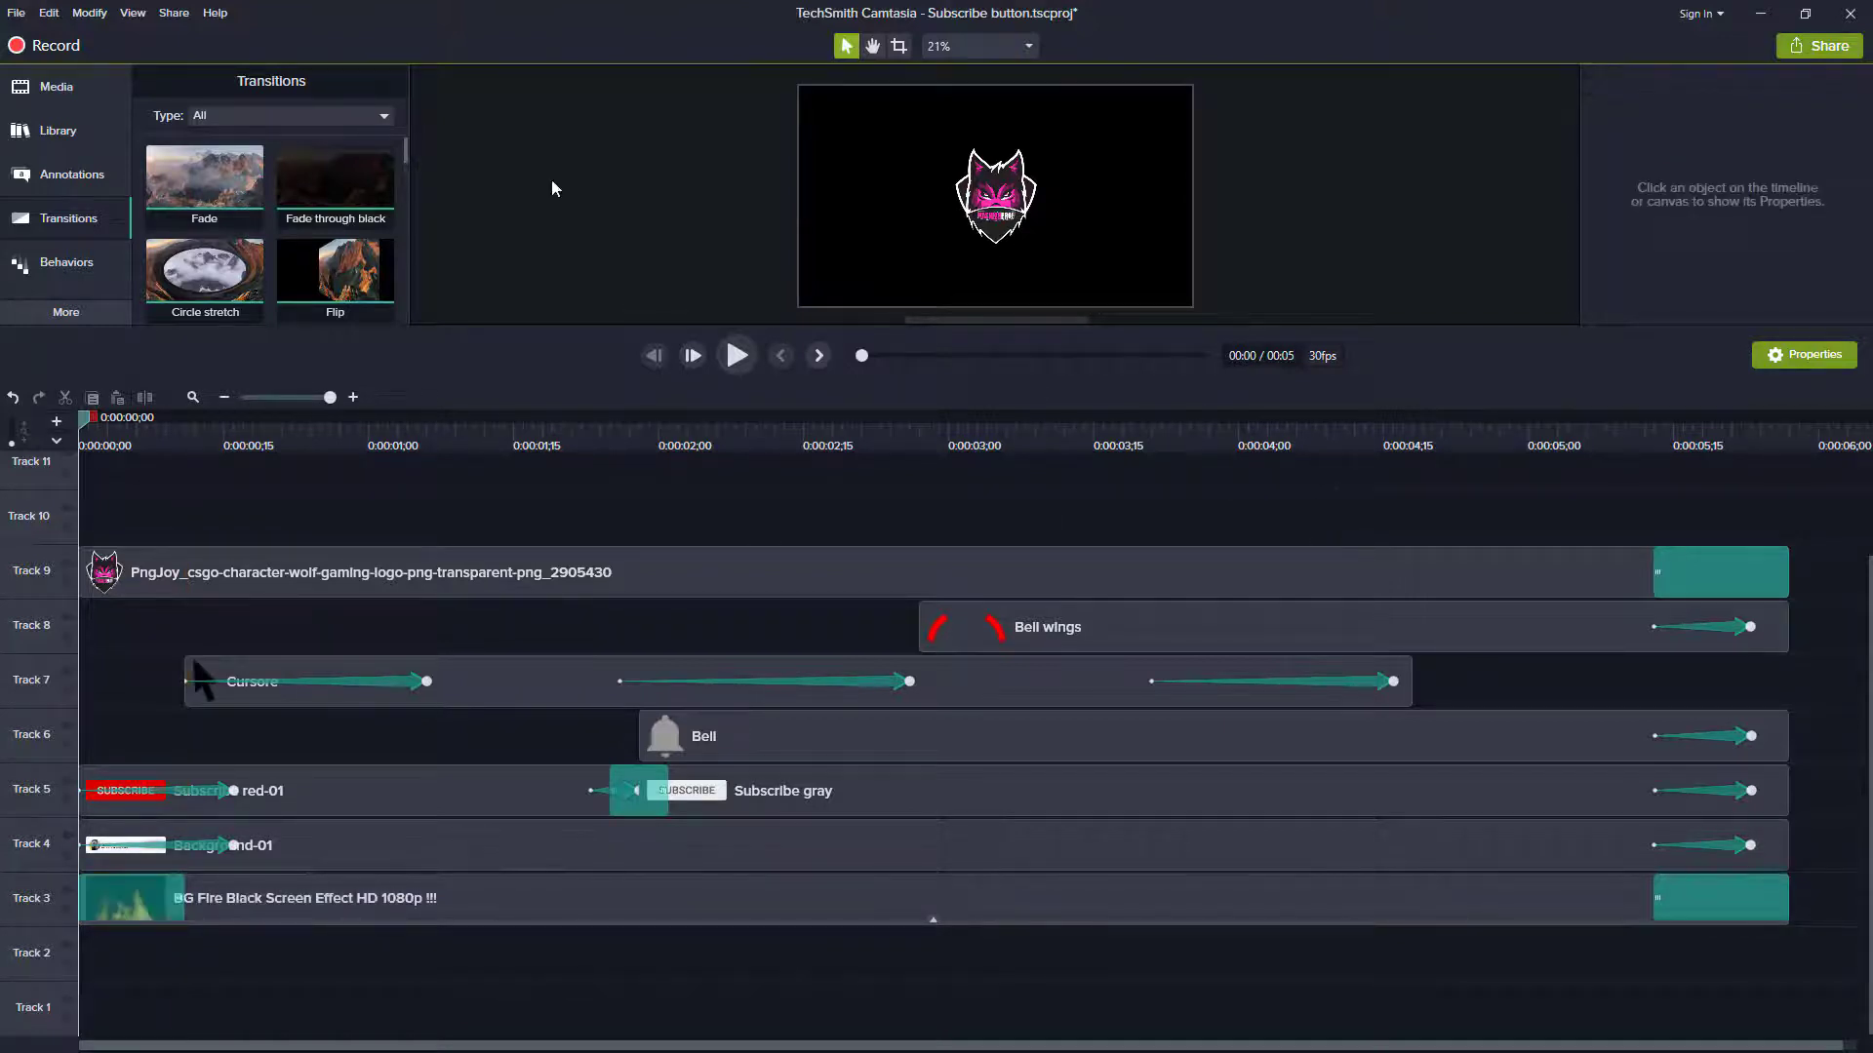
pyautogui.moveTo(227, 273); pyautogui.dragTo(199, 570)
pyautogui.moveTo(363, 565); pyautogui.dragTo(217, 576)
pyautogui.moveTo(367, 566); pyautogui.dragTo(234, 577)
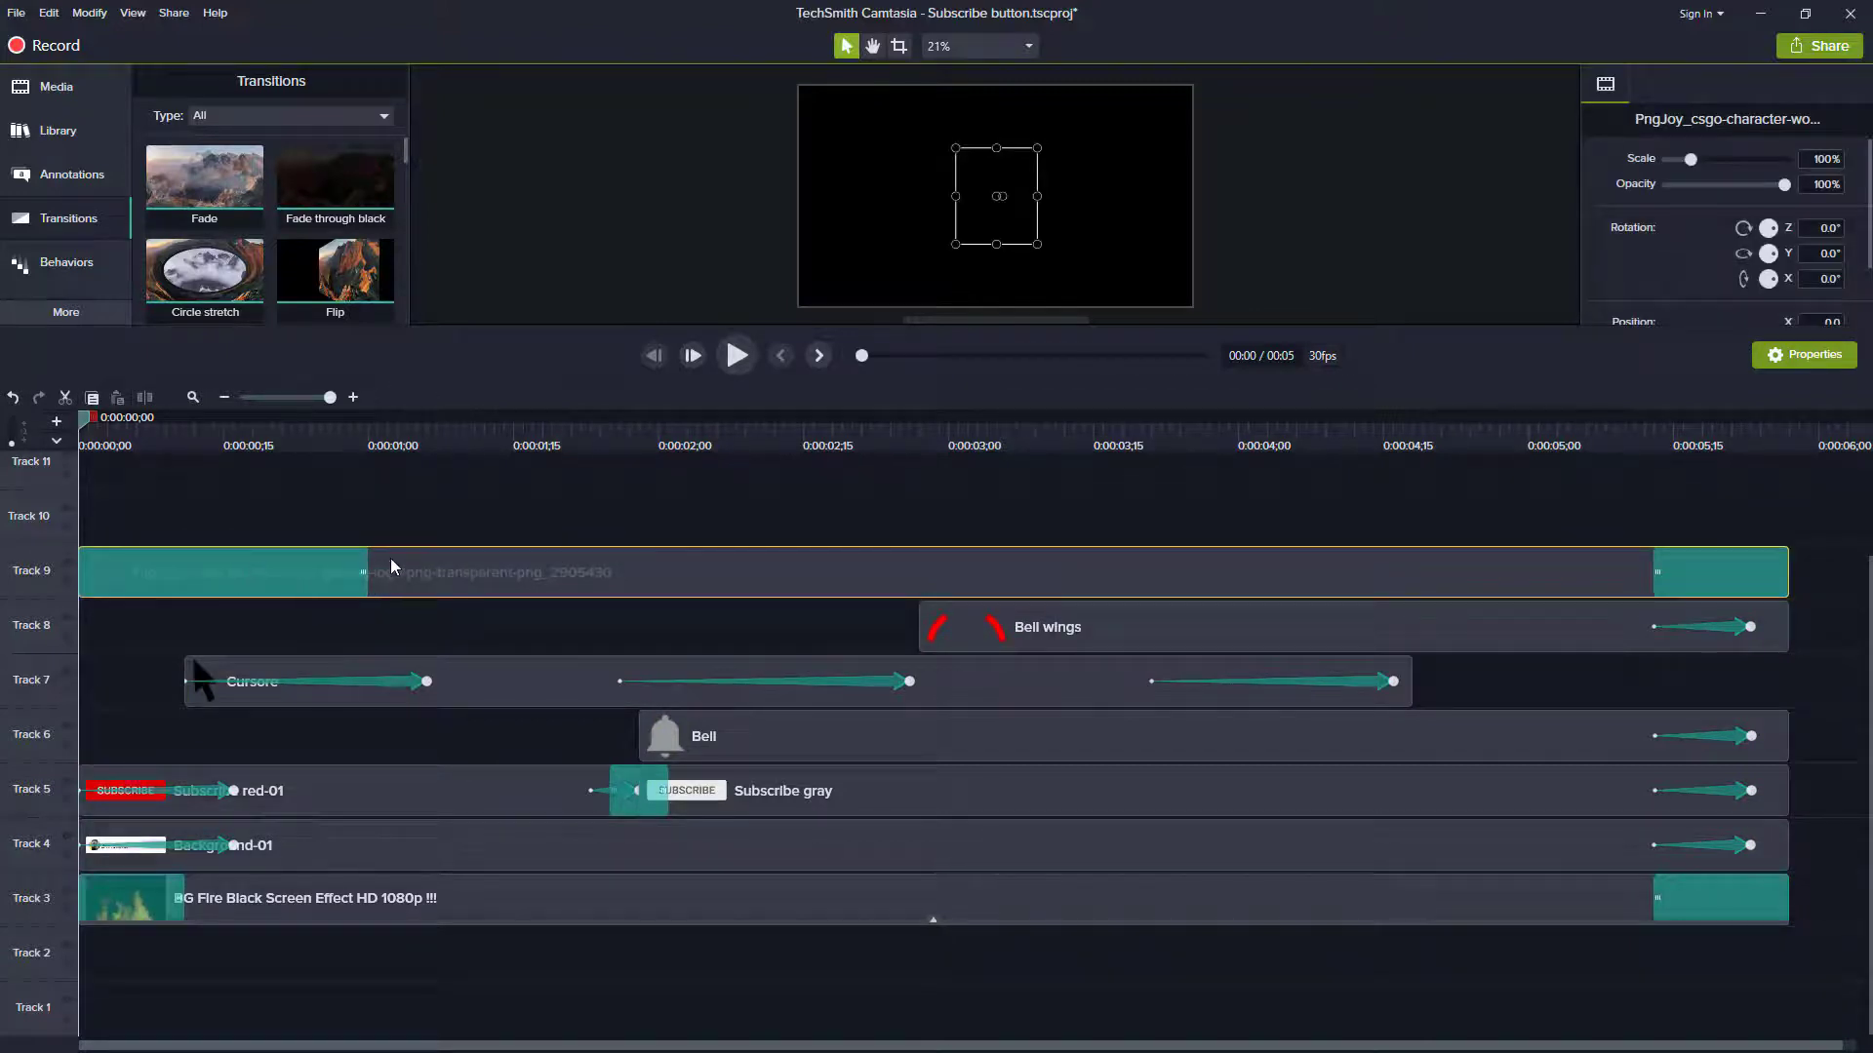
pyautogui.moveTo(367, 560); pyautogui.dragTo(291, 564)
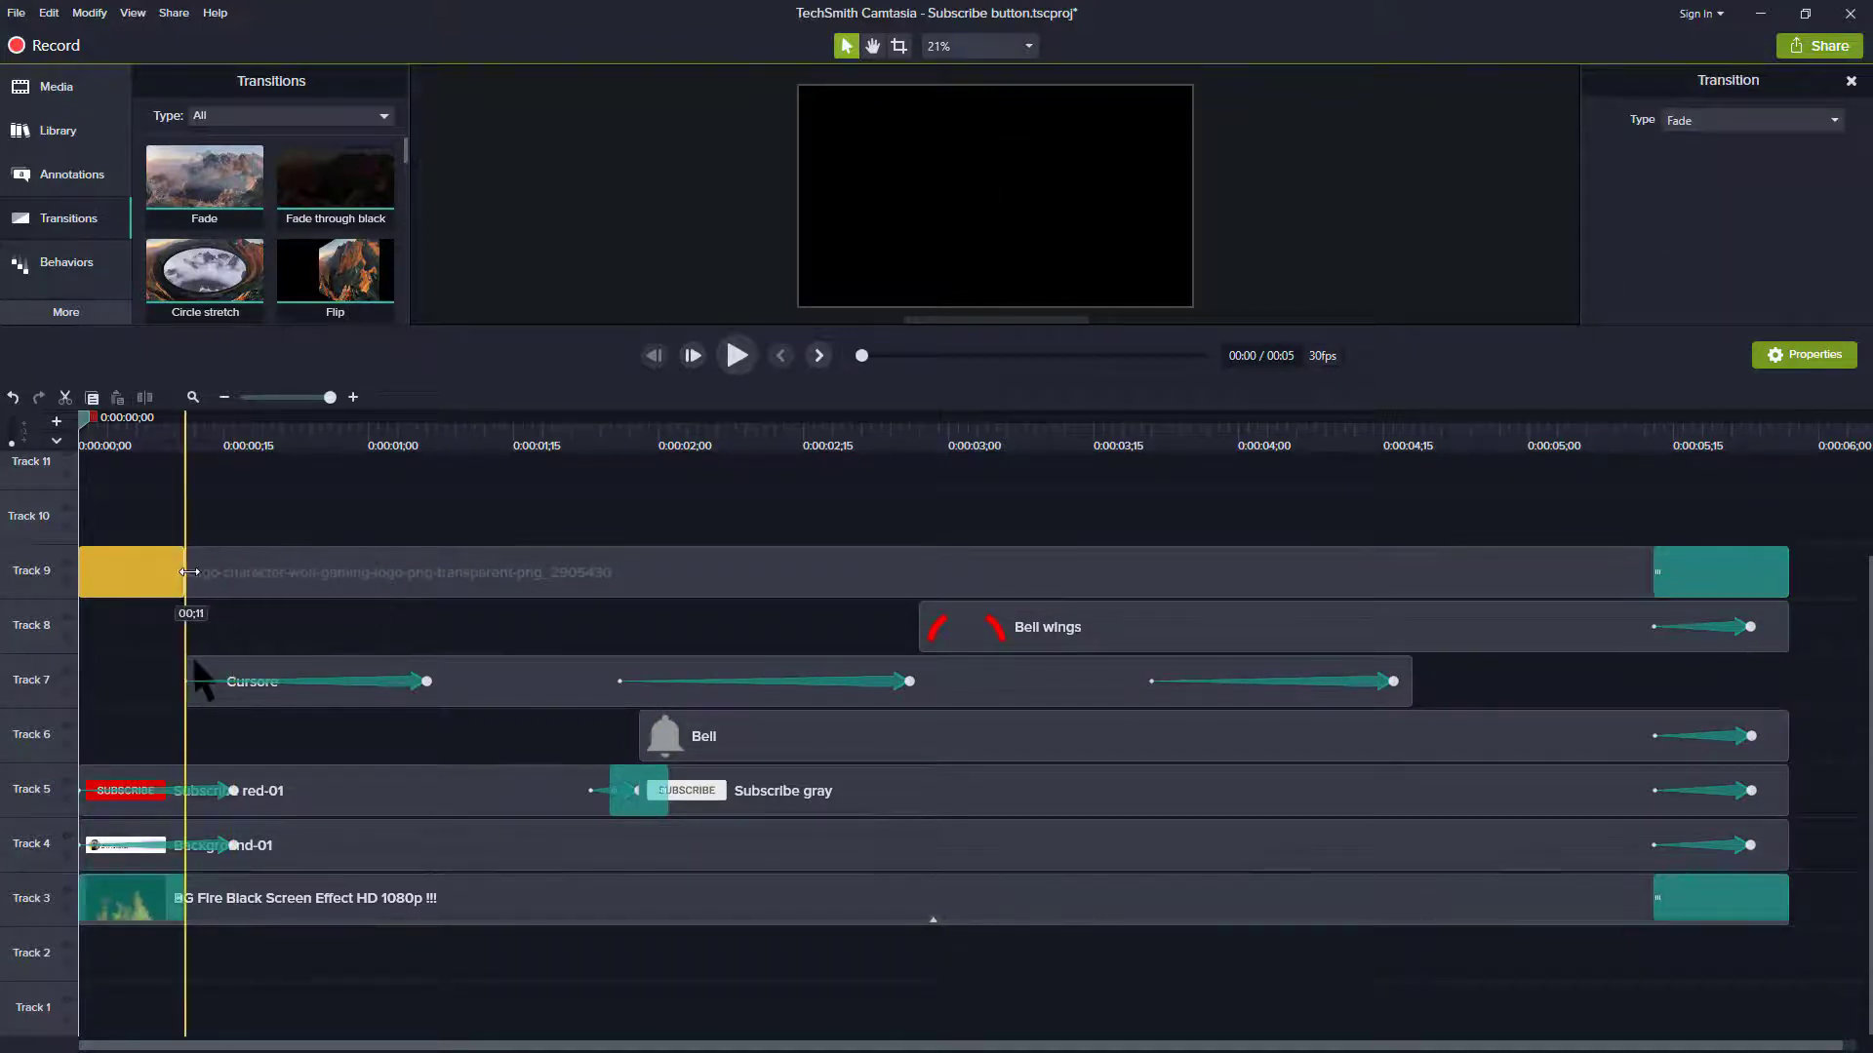
# Step: Group all the timeline clips together and expand the resulting group to show its contents
pyautogui.moveTo(700, 500); pyautogui.dragTo(521, 935)
pyautogui.rightClick(521, 909)
pyautogui.click(576, 714)
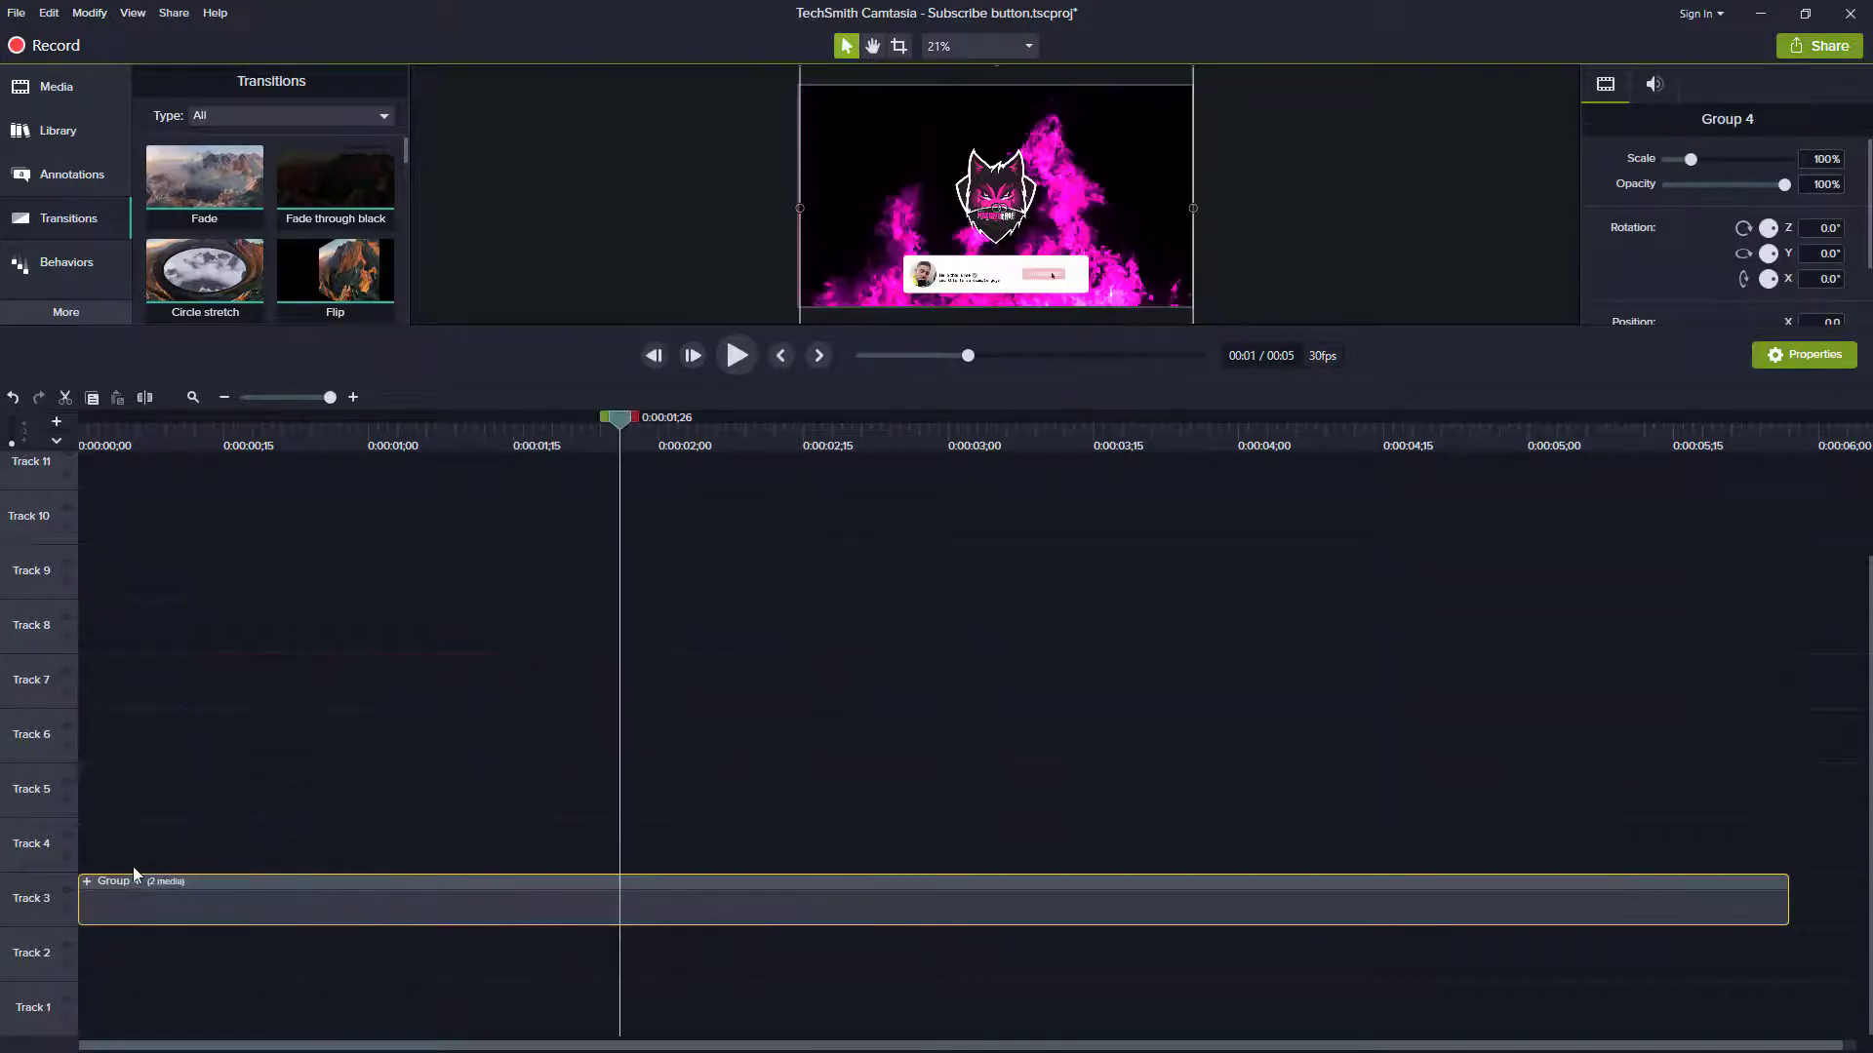
pyautogui.click(86, 882)
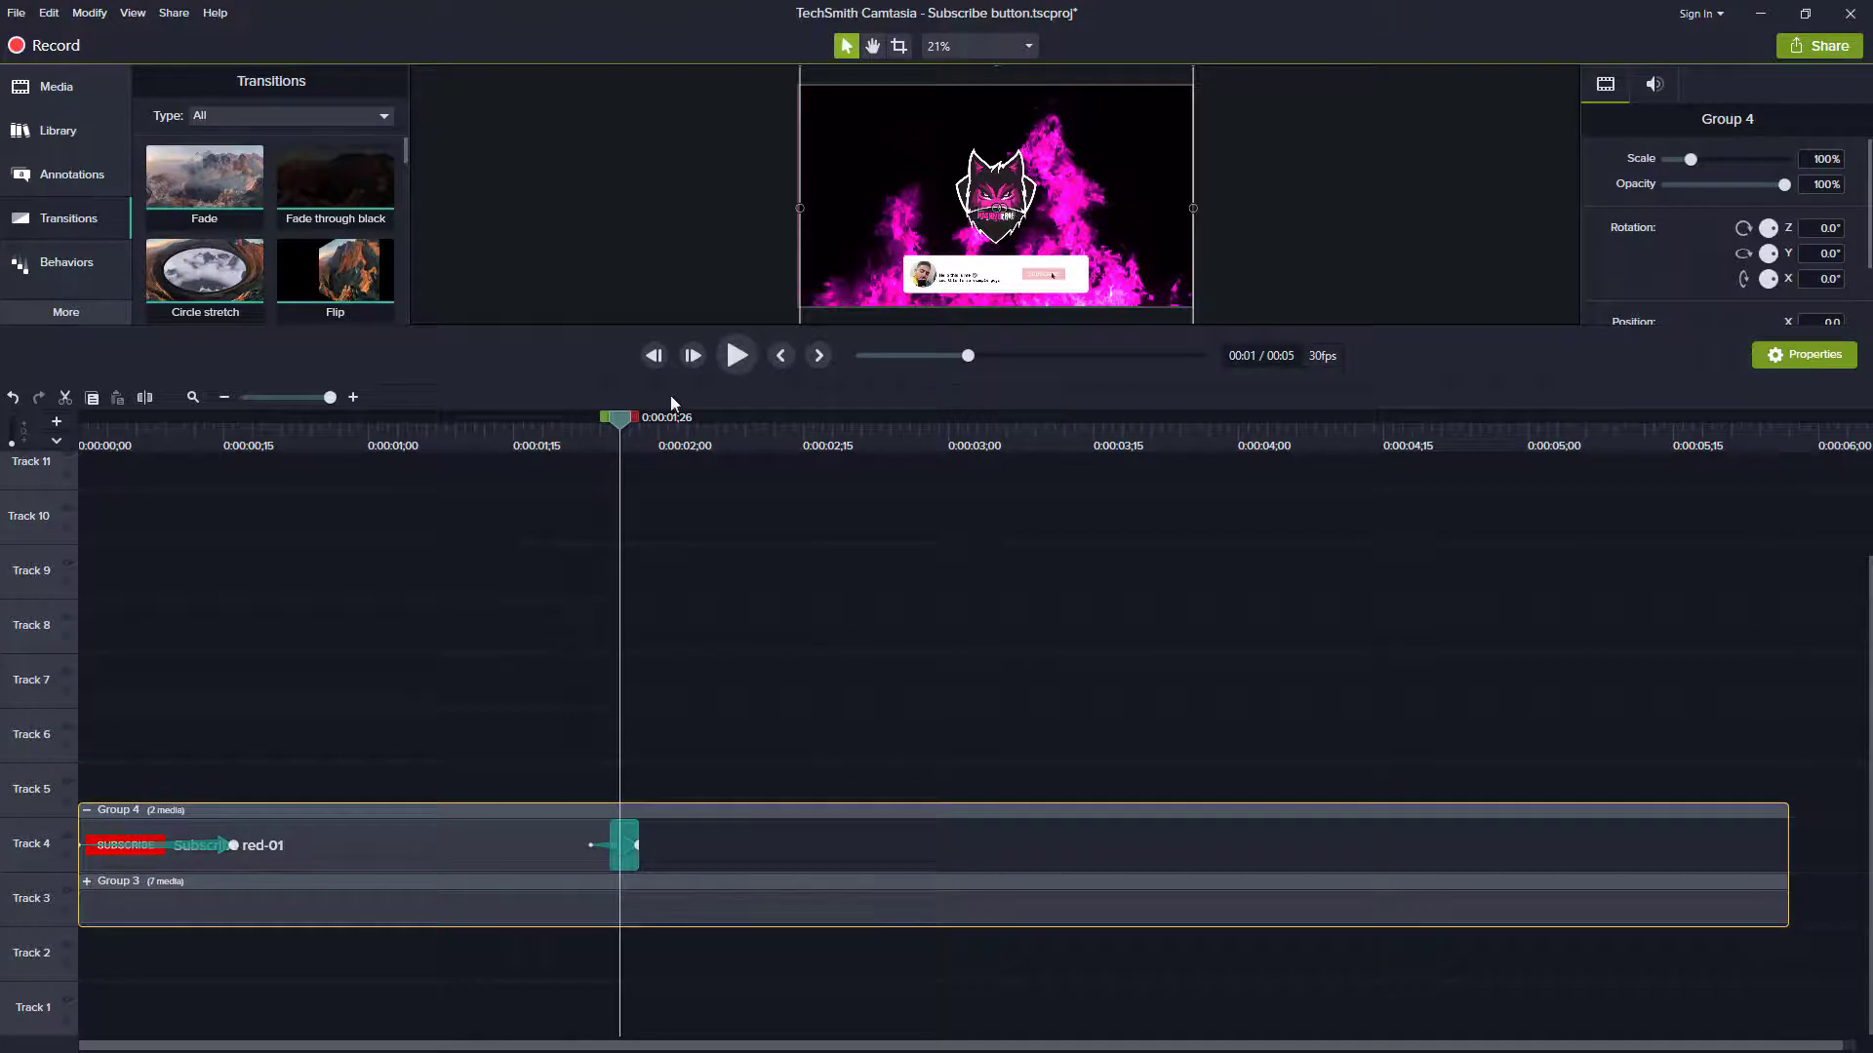
# Step: Play the grouped animation from the beginning of the timeline to check the transitions
pyautogui.moveTo(625, 420); pyautogui.dragTo(0, 455)
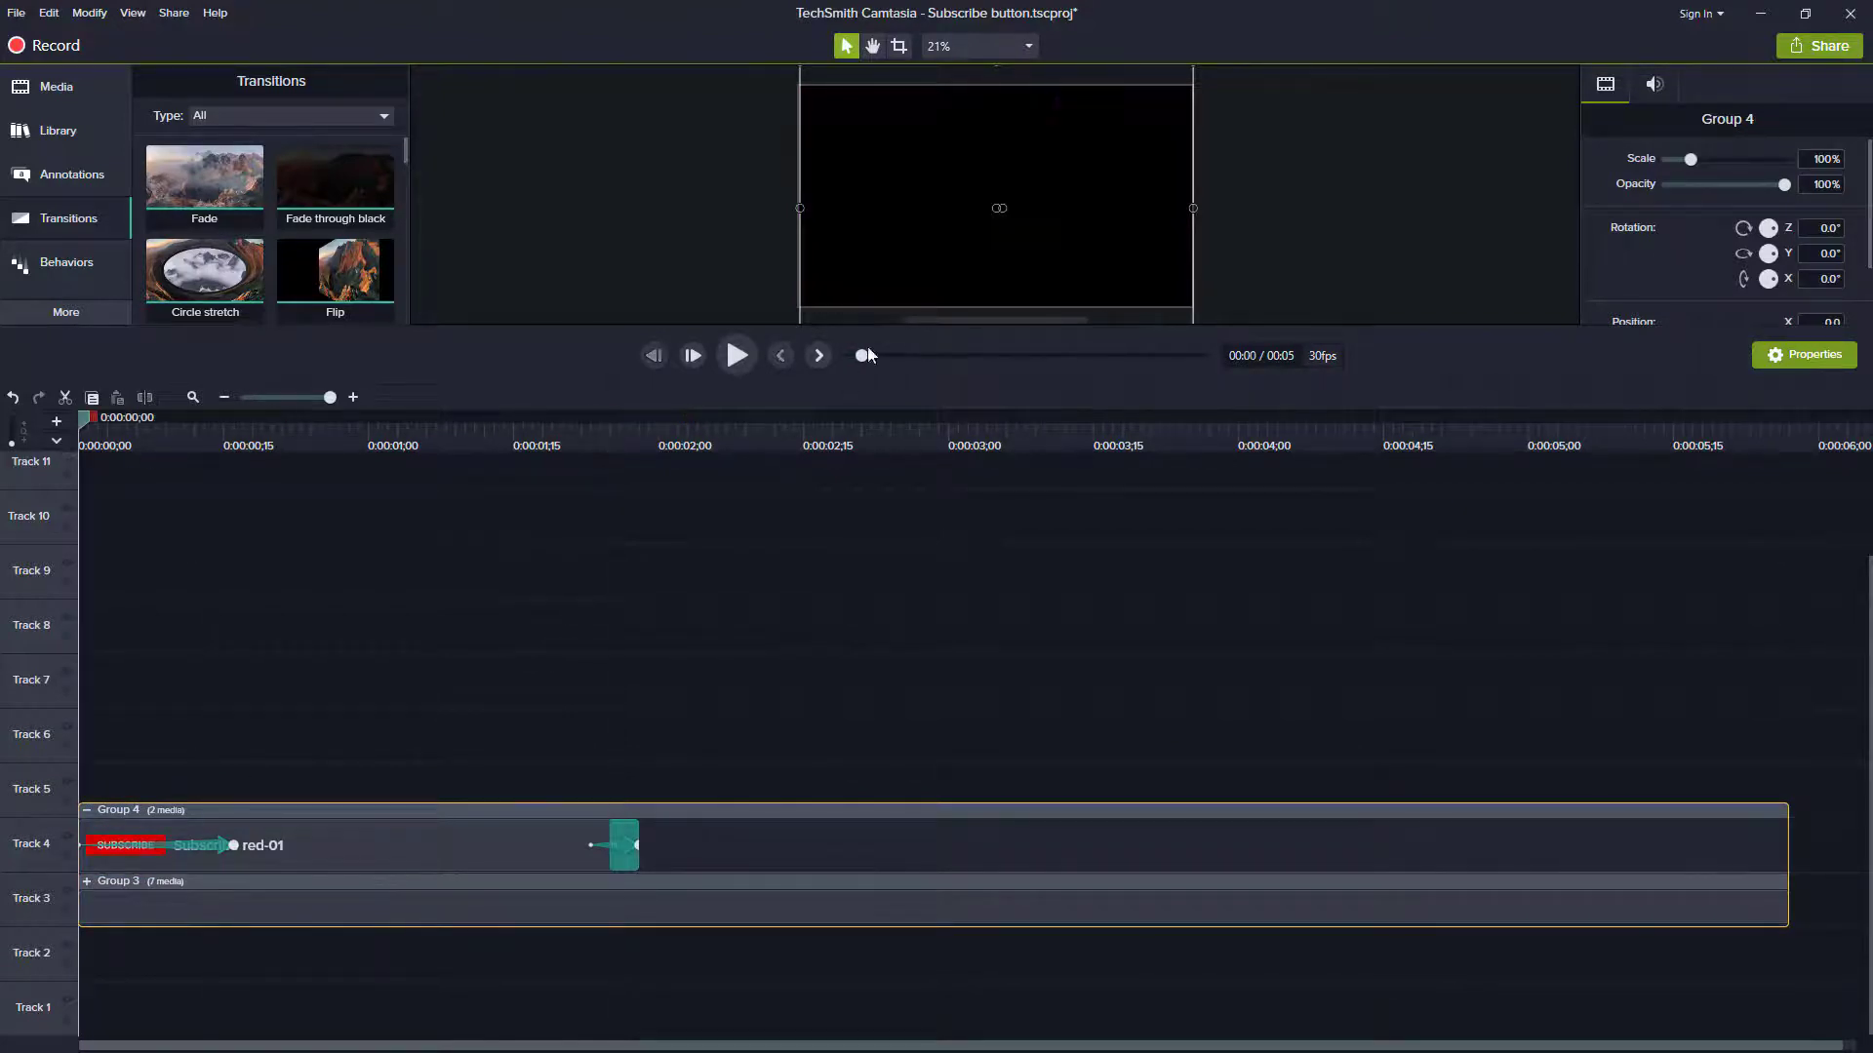
pyautogui.click(743, 354)
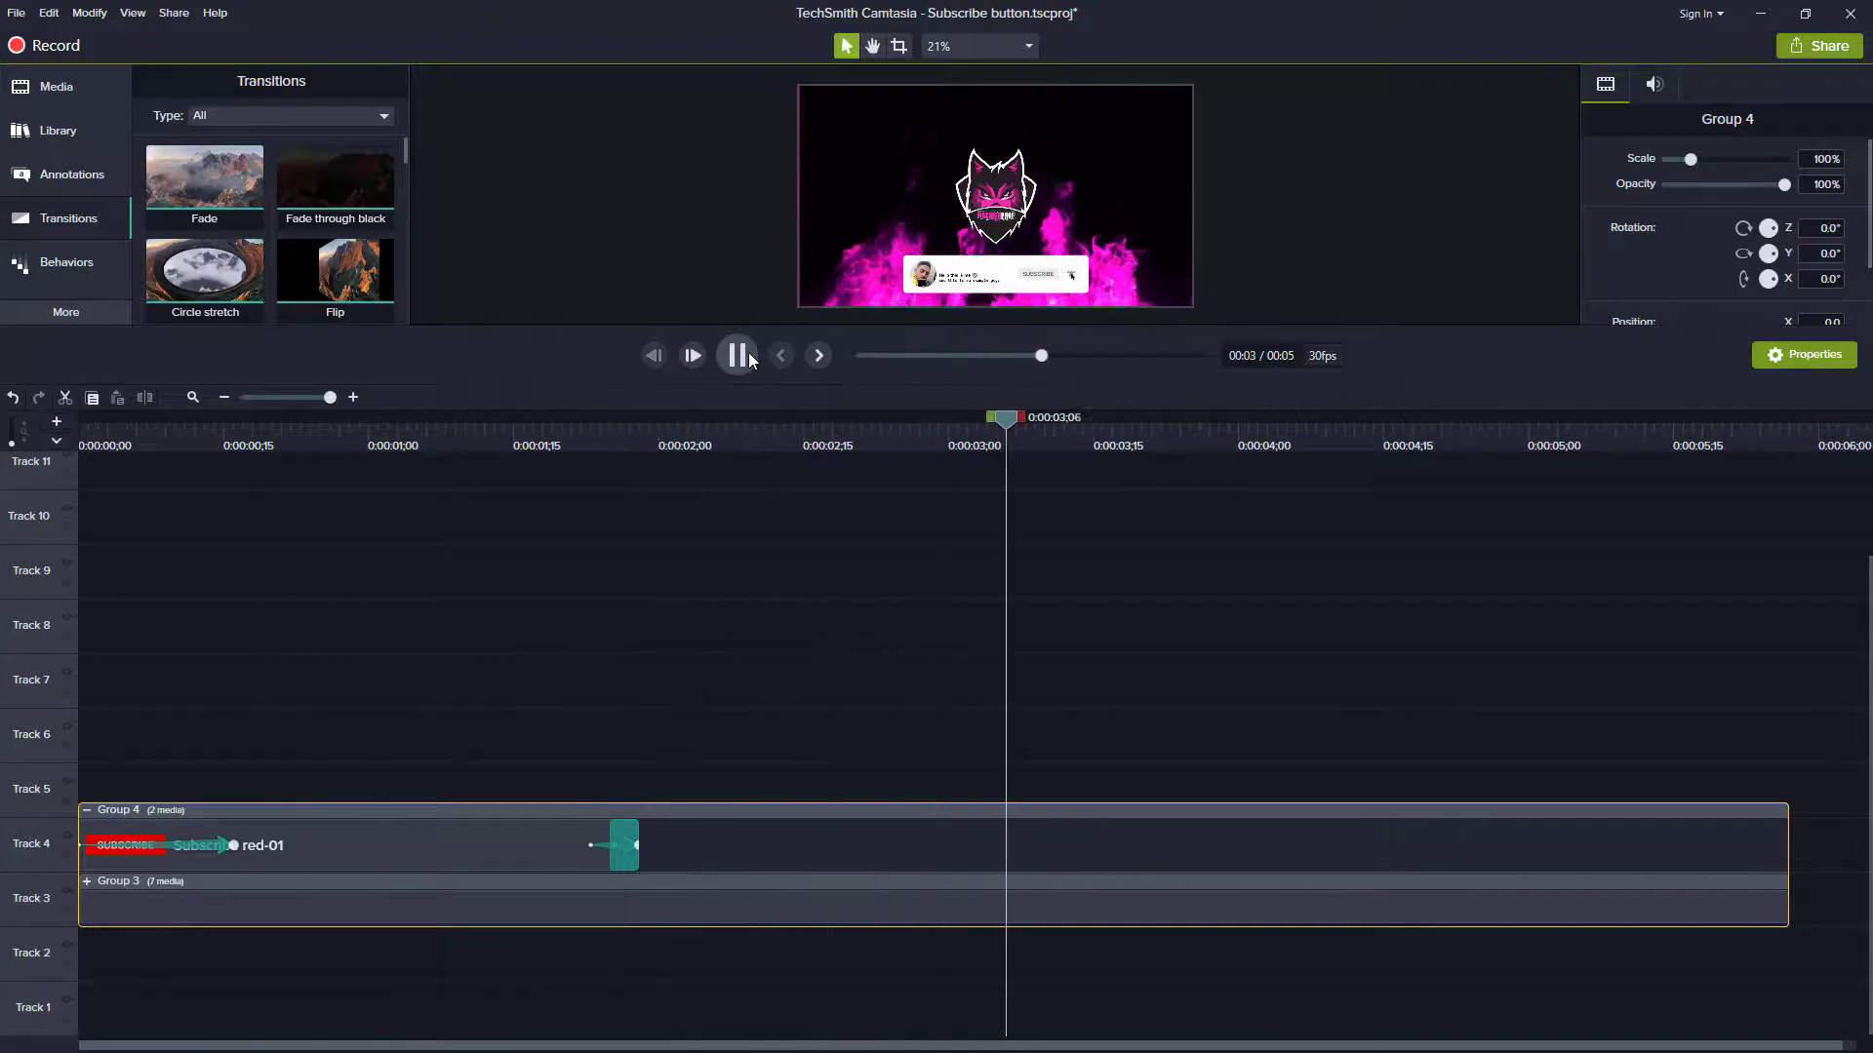
pyautogui.click(749, 353)
pyautogui.click(754, 353)
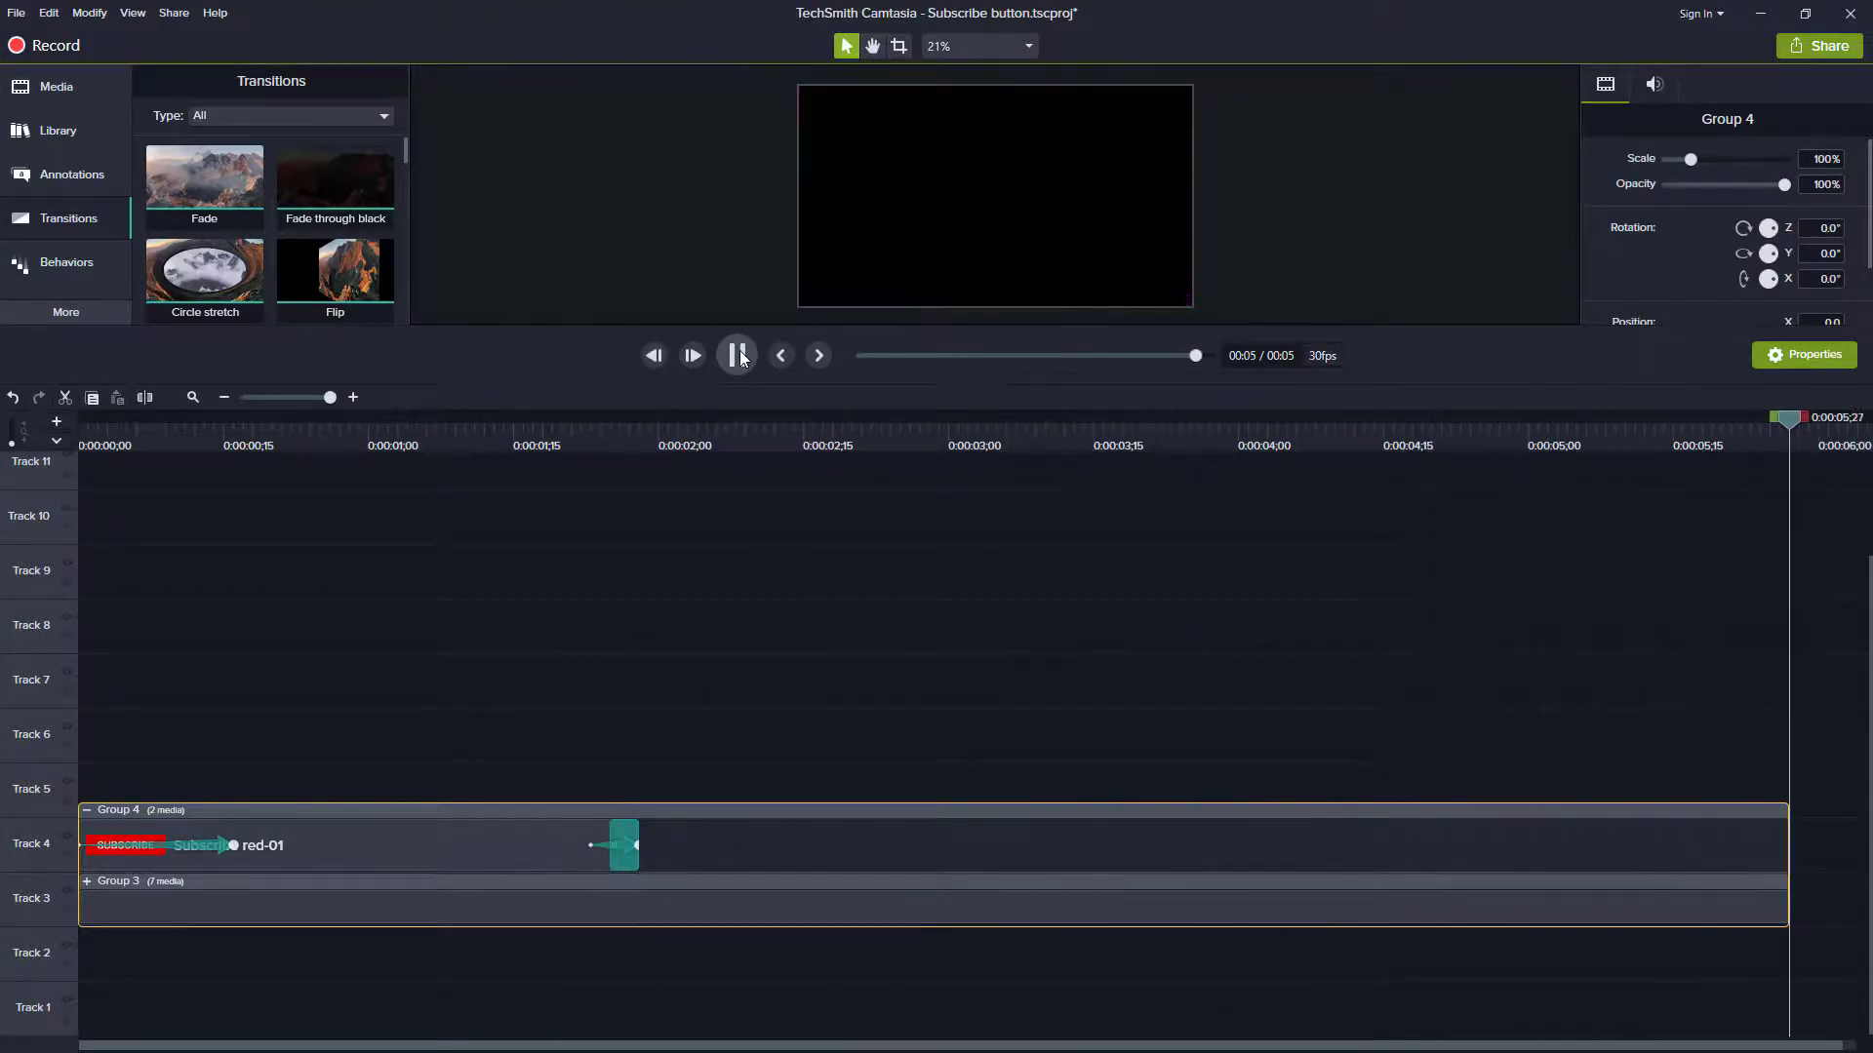
# Step: Expand the nested Group 3 and apply the Reveal behavior to the wolf logo clip on Track 9
pyautogui.click(86, 881)
pyautogui.click(874, 430)
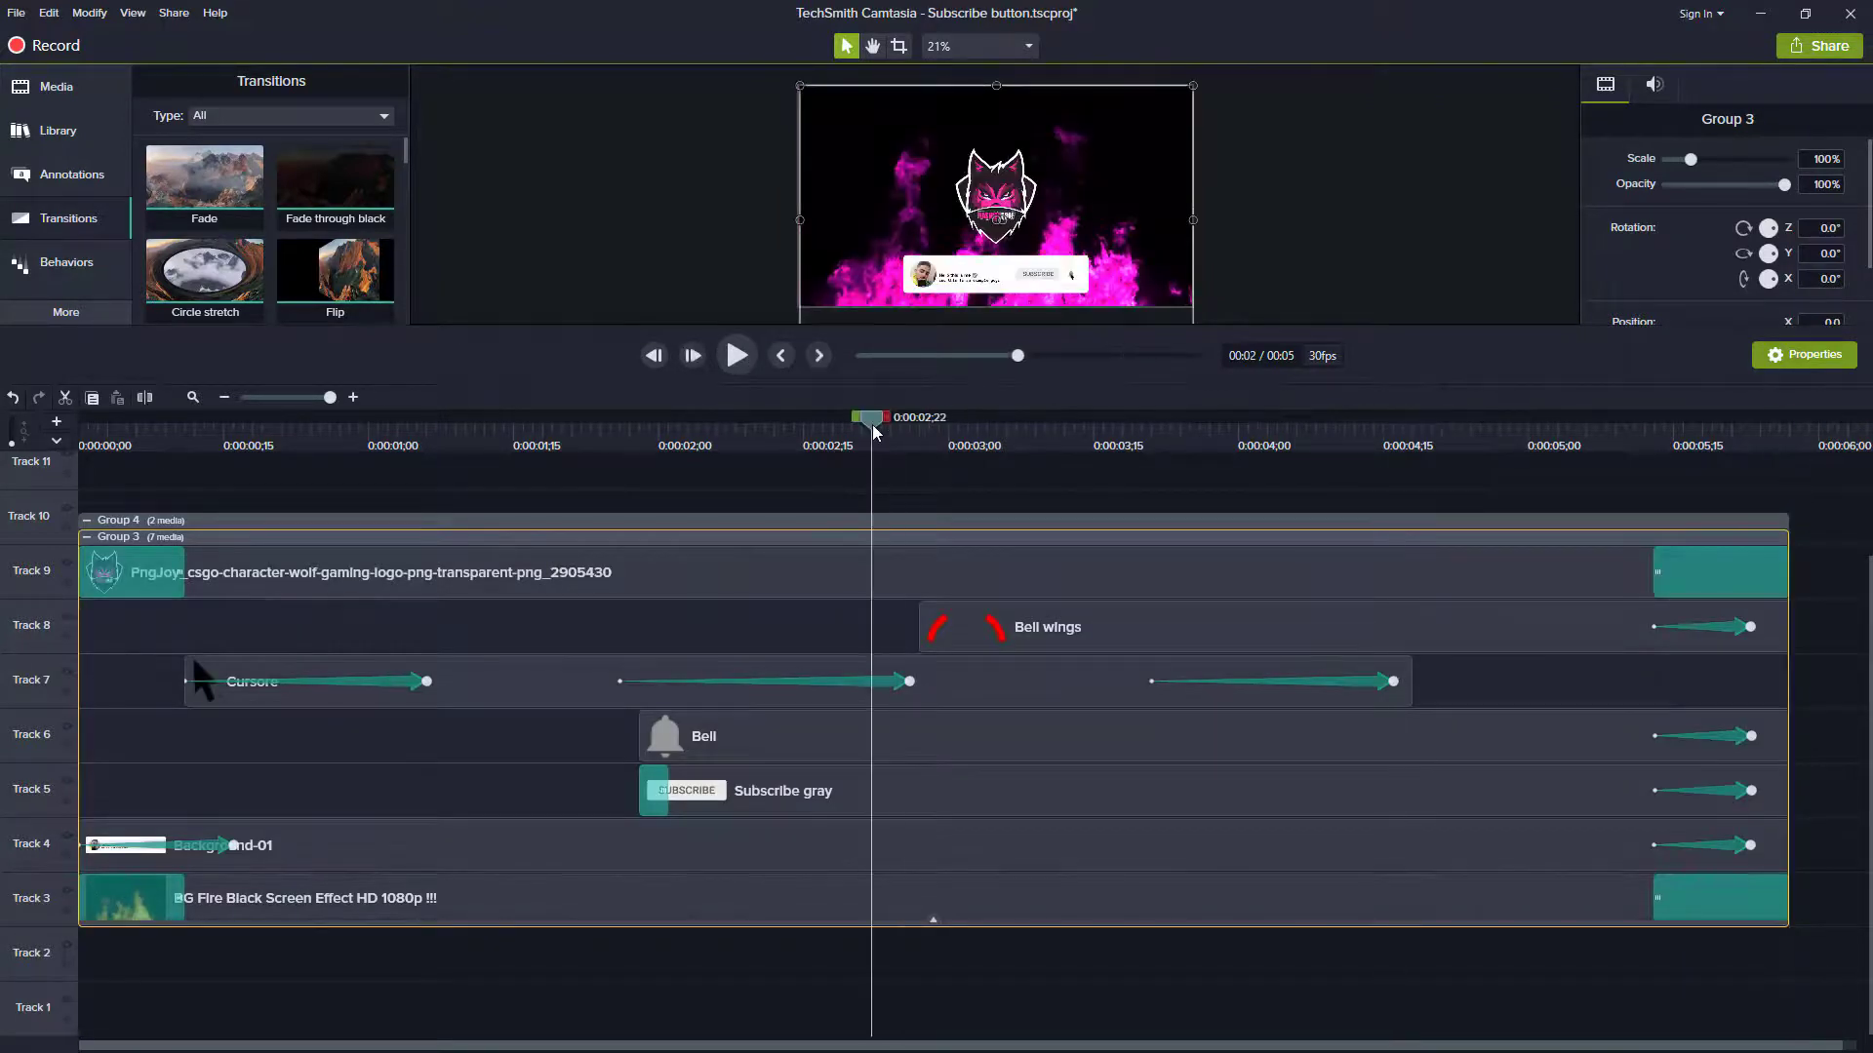
pyautogui.click(390, 574)
pyautogui.click(88, 257)
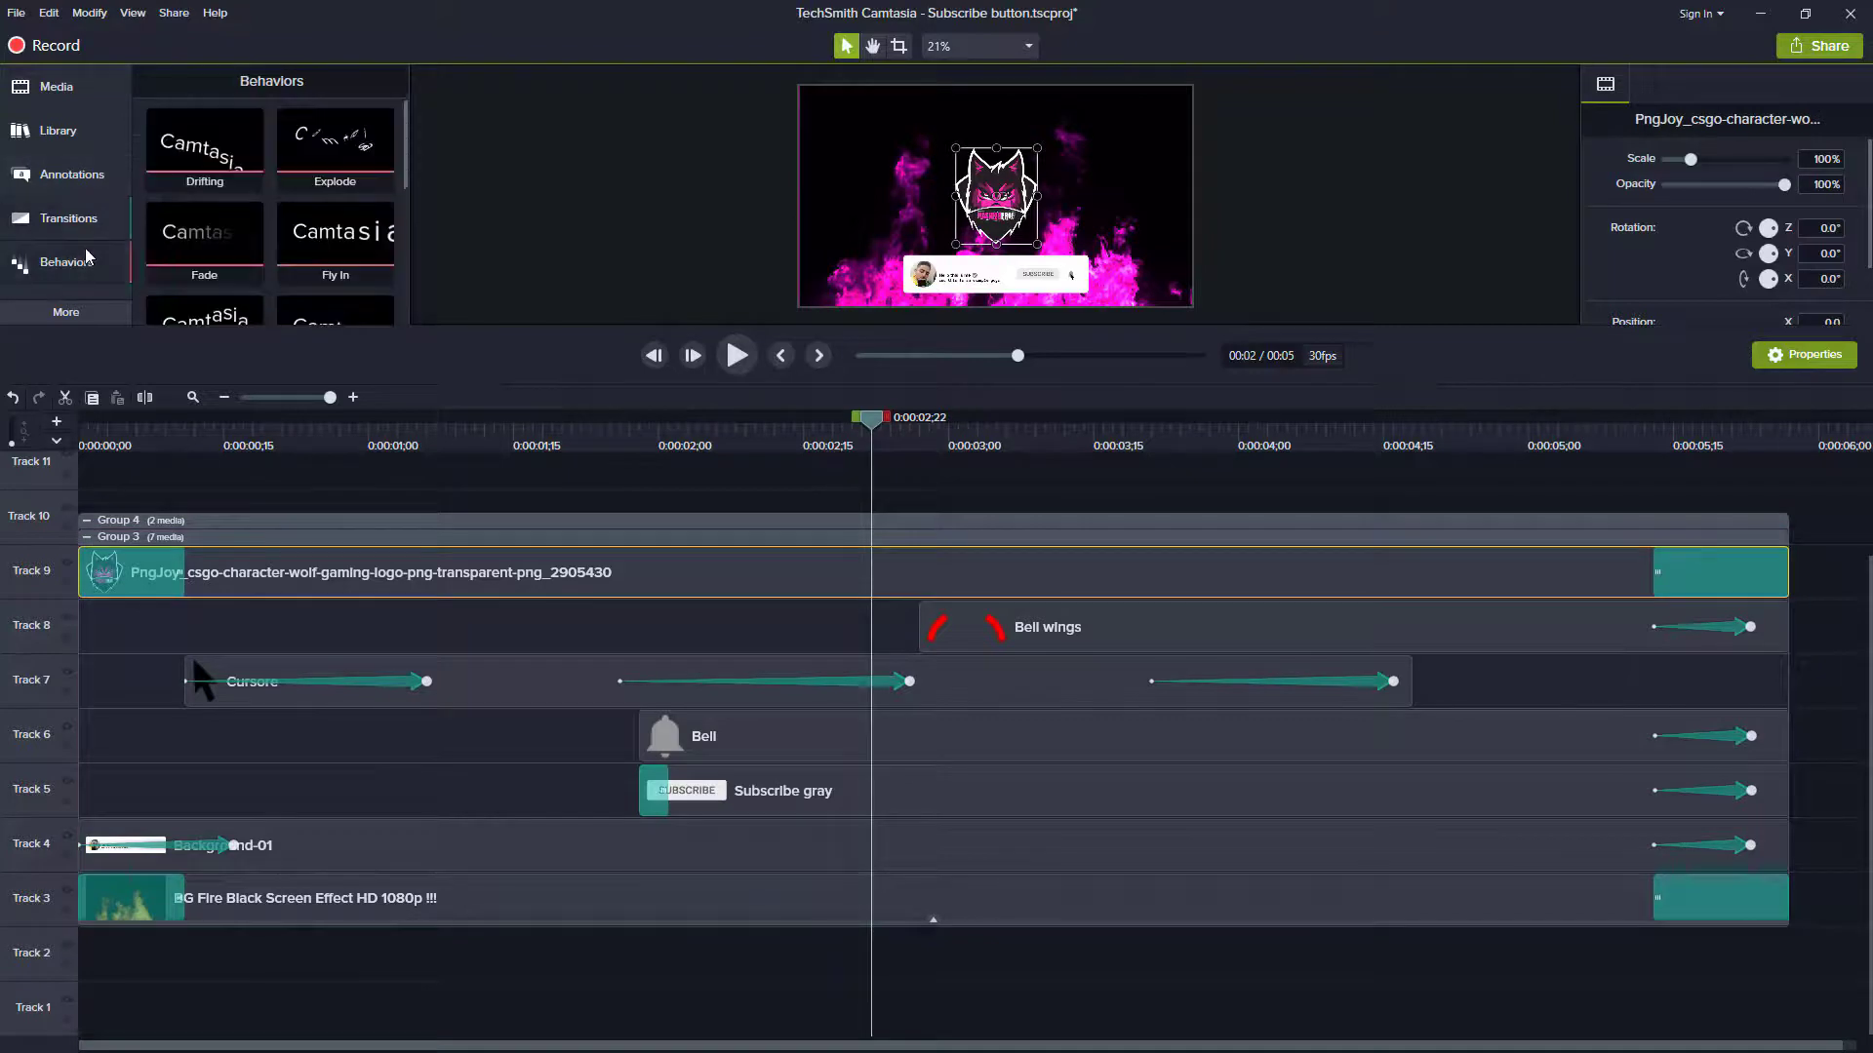
pyautogui.moveTo(406, 137); pyautogui.dragTo(405, 246)
pyautogui.moveTo(334, 188)
pyautogui.mouseDown()
pyautogui.moveTo(289, 527)
pyautogui.moveTo(393, 584)
pyautogui.mouseUp()
# Step: Return to the start of the timeline, collapse Group 4 and preview the animation
pyautogui.moveTo(873, 440); pyautogui.dragTo(63, 441)
pyautogui.click(87, 524)
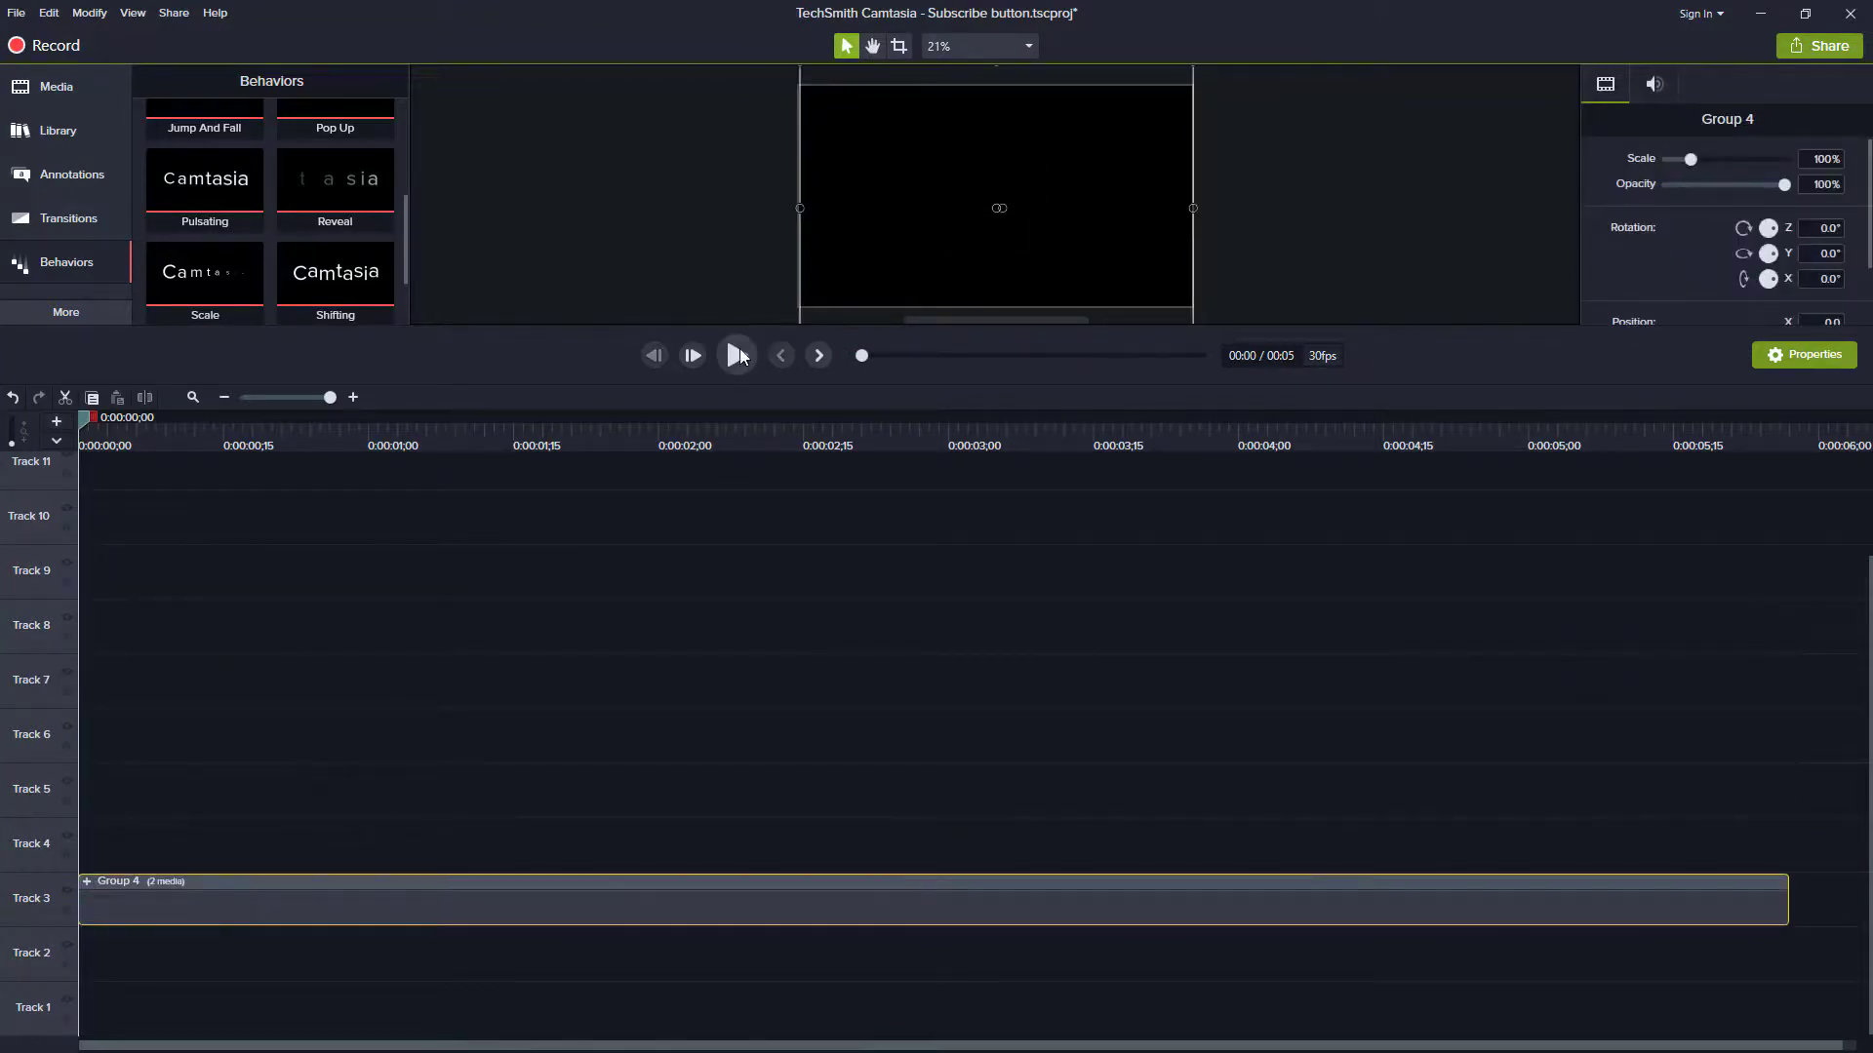
pyautogui.press('space')
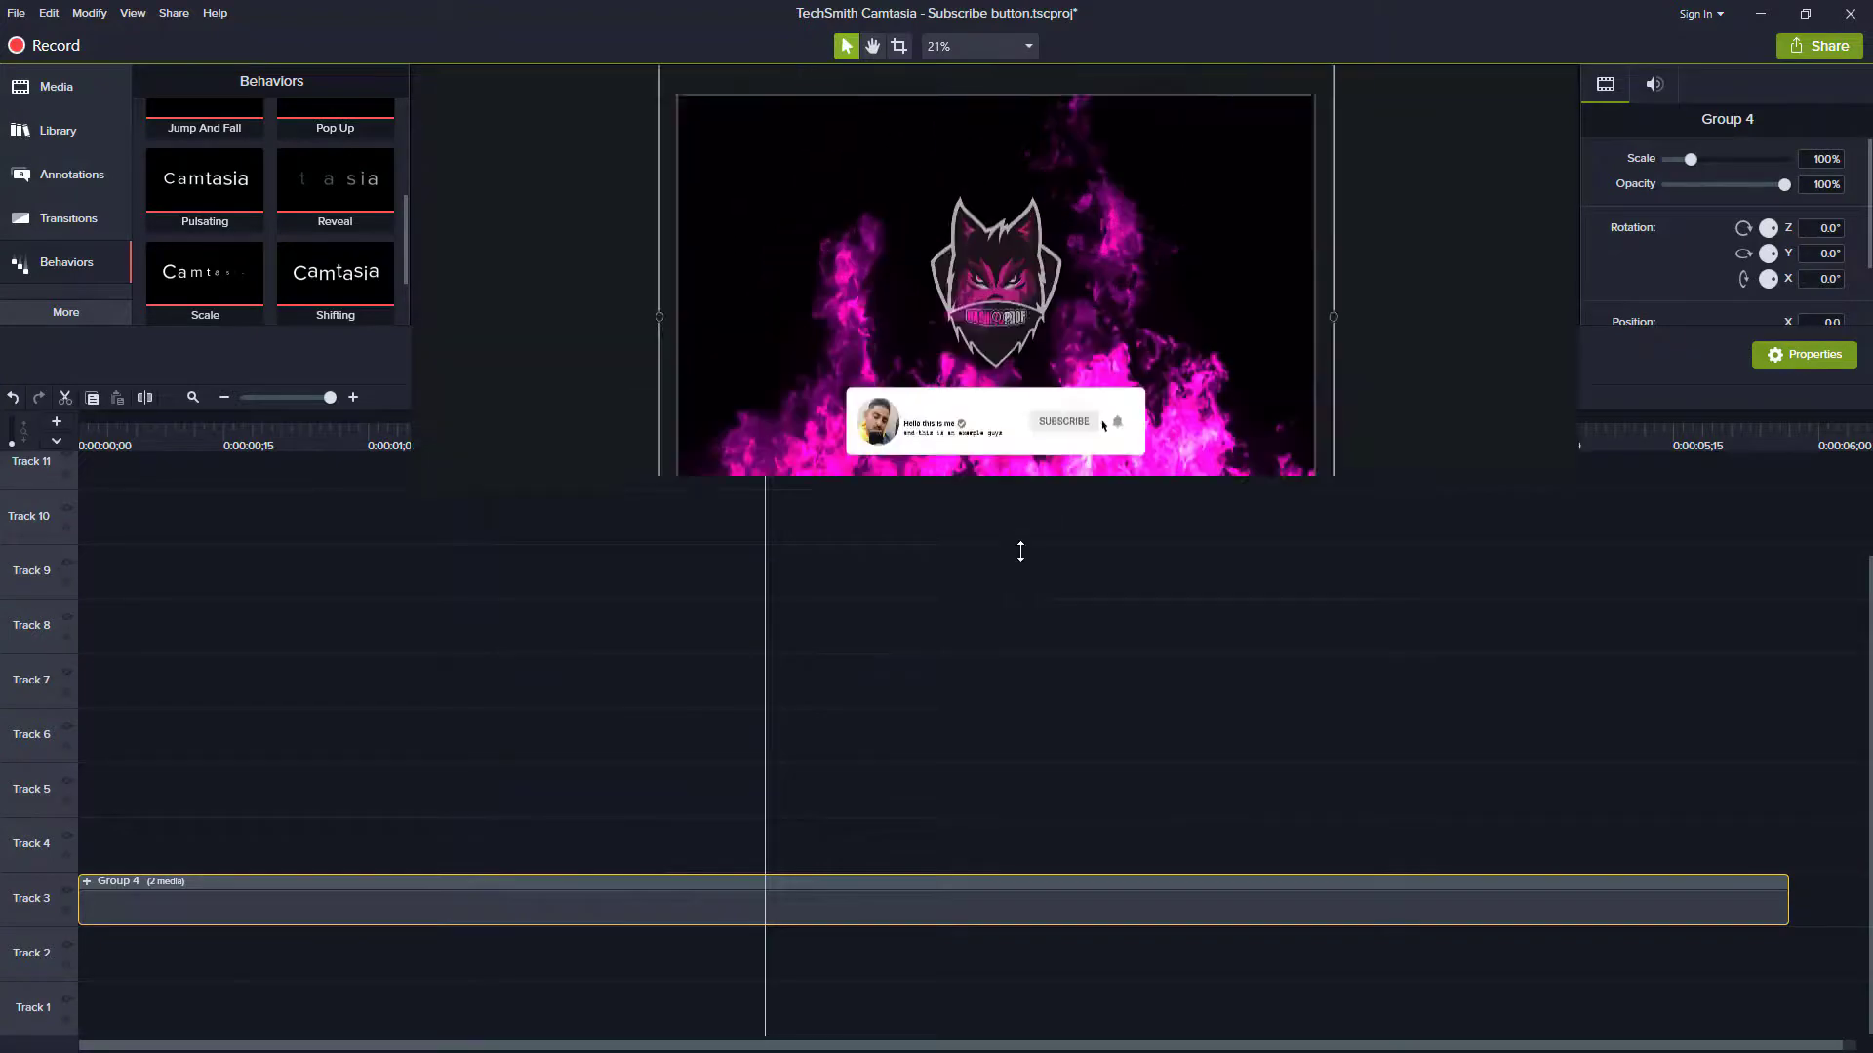
# Step: Enlarge the canvas preview area and replay the animation from near its start
pyautogui.moveTo(1043, 788); pyautogui.dragTo(1049, 816)
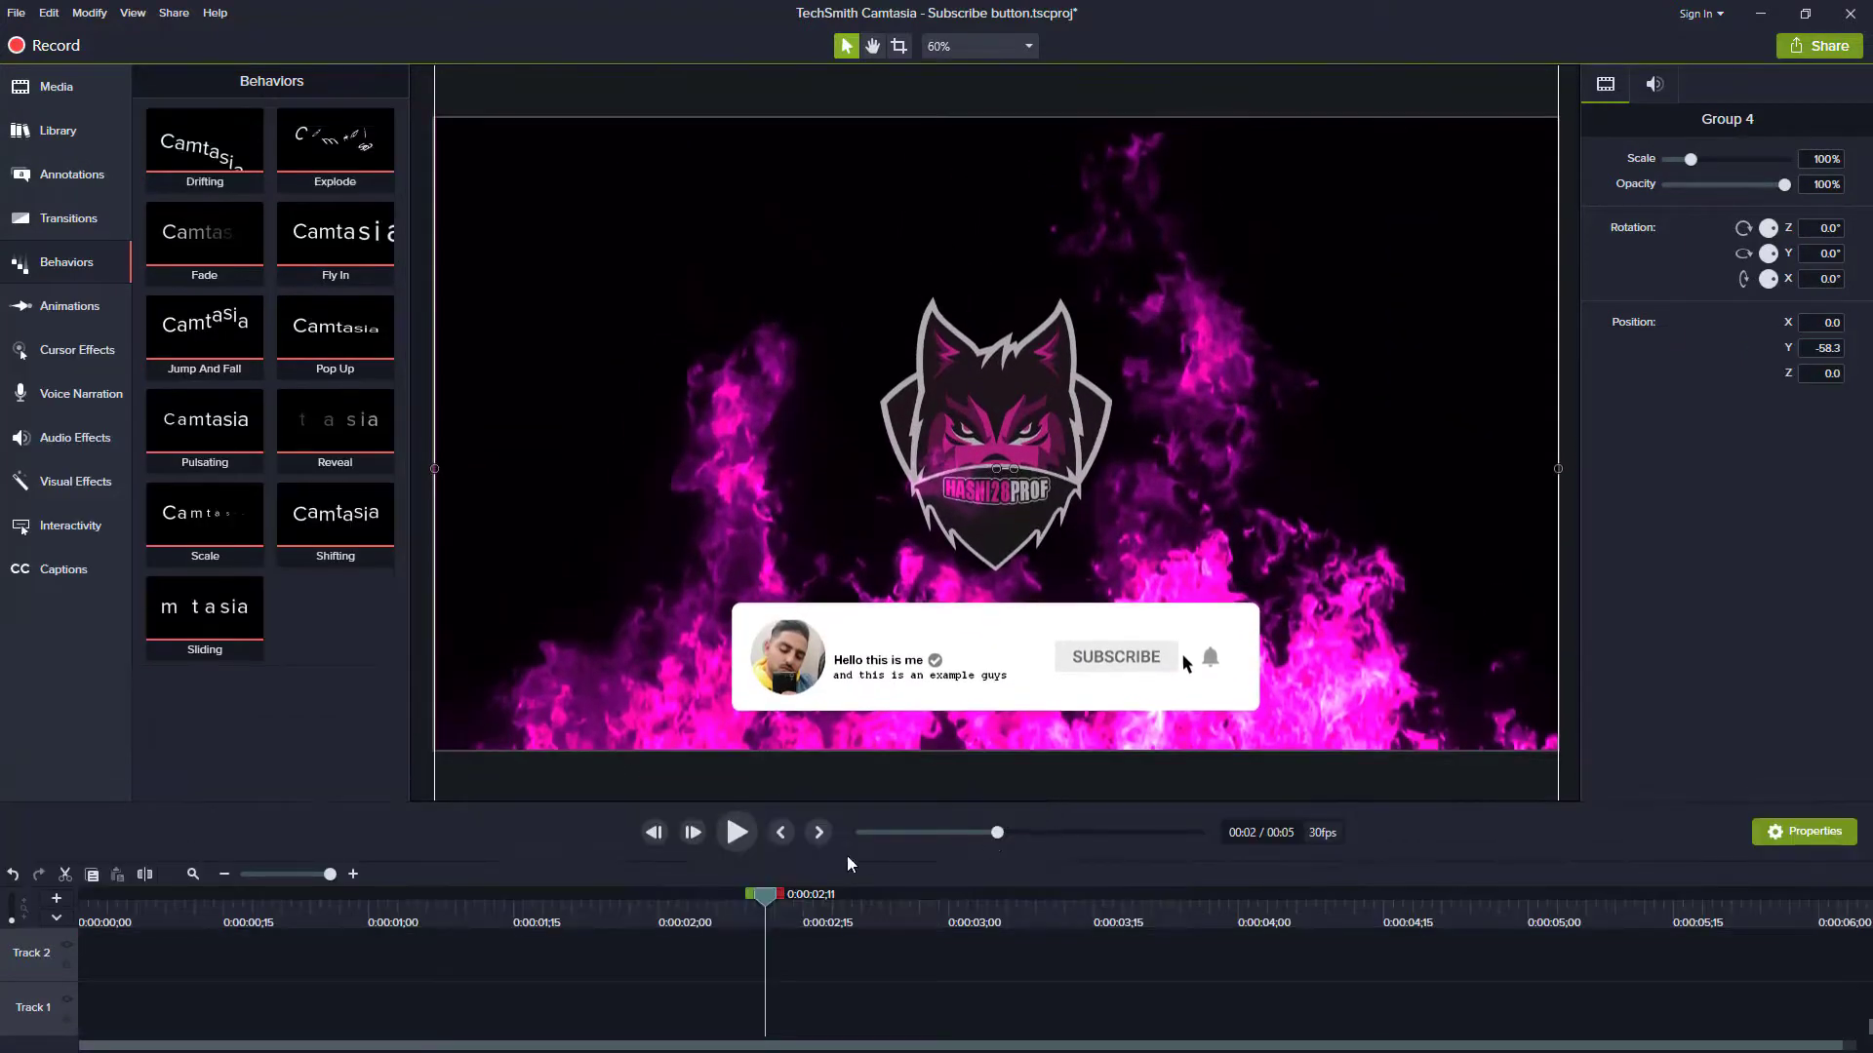
pyautogui.click(923, 832)
pyautogui.moveTo(920, 834); pyautogui.dragTo(827, 829)
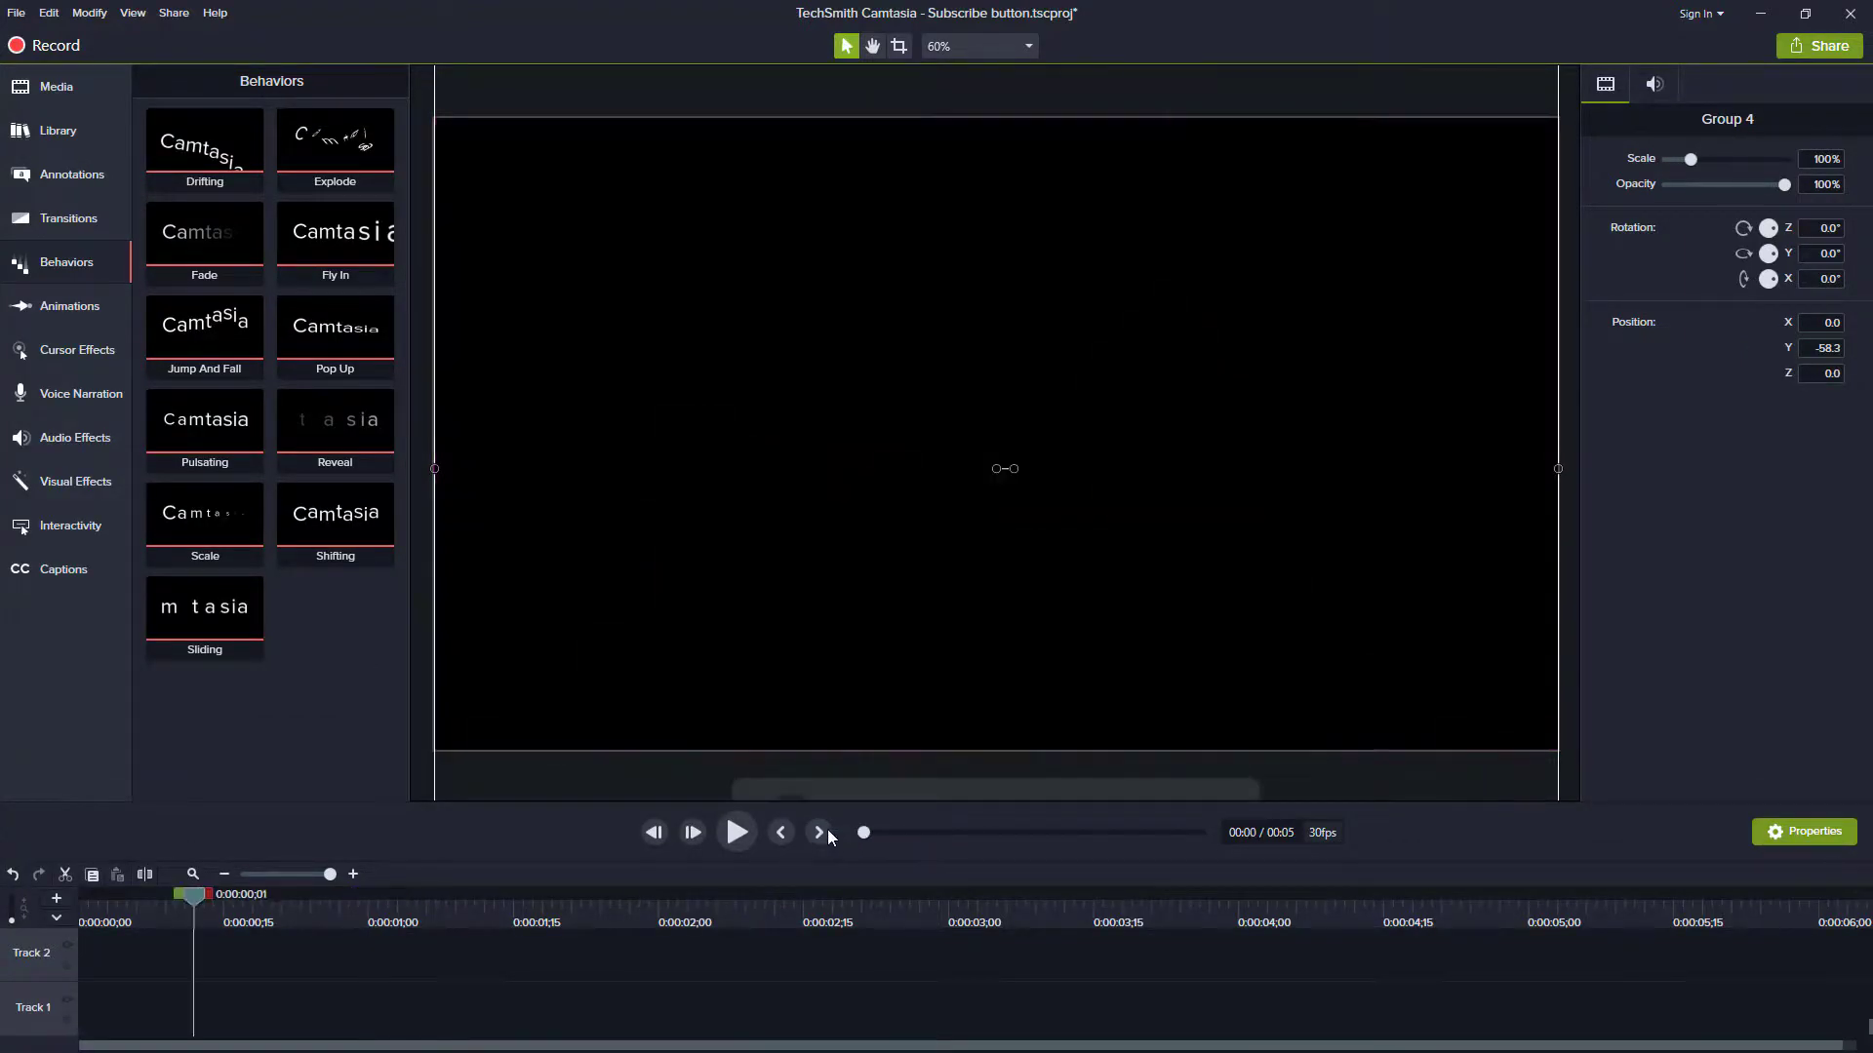
pyautogui.click(737, 830)
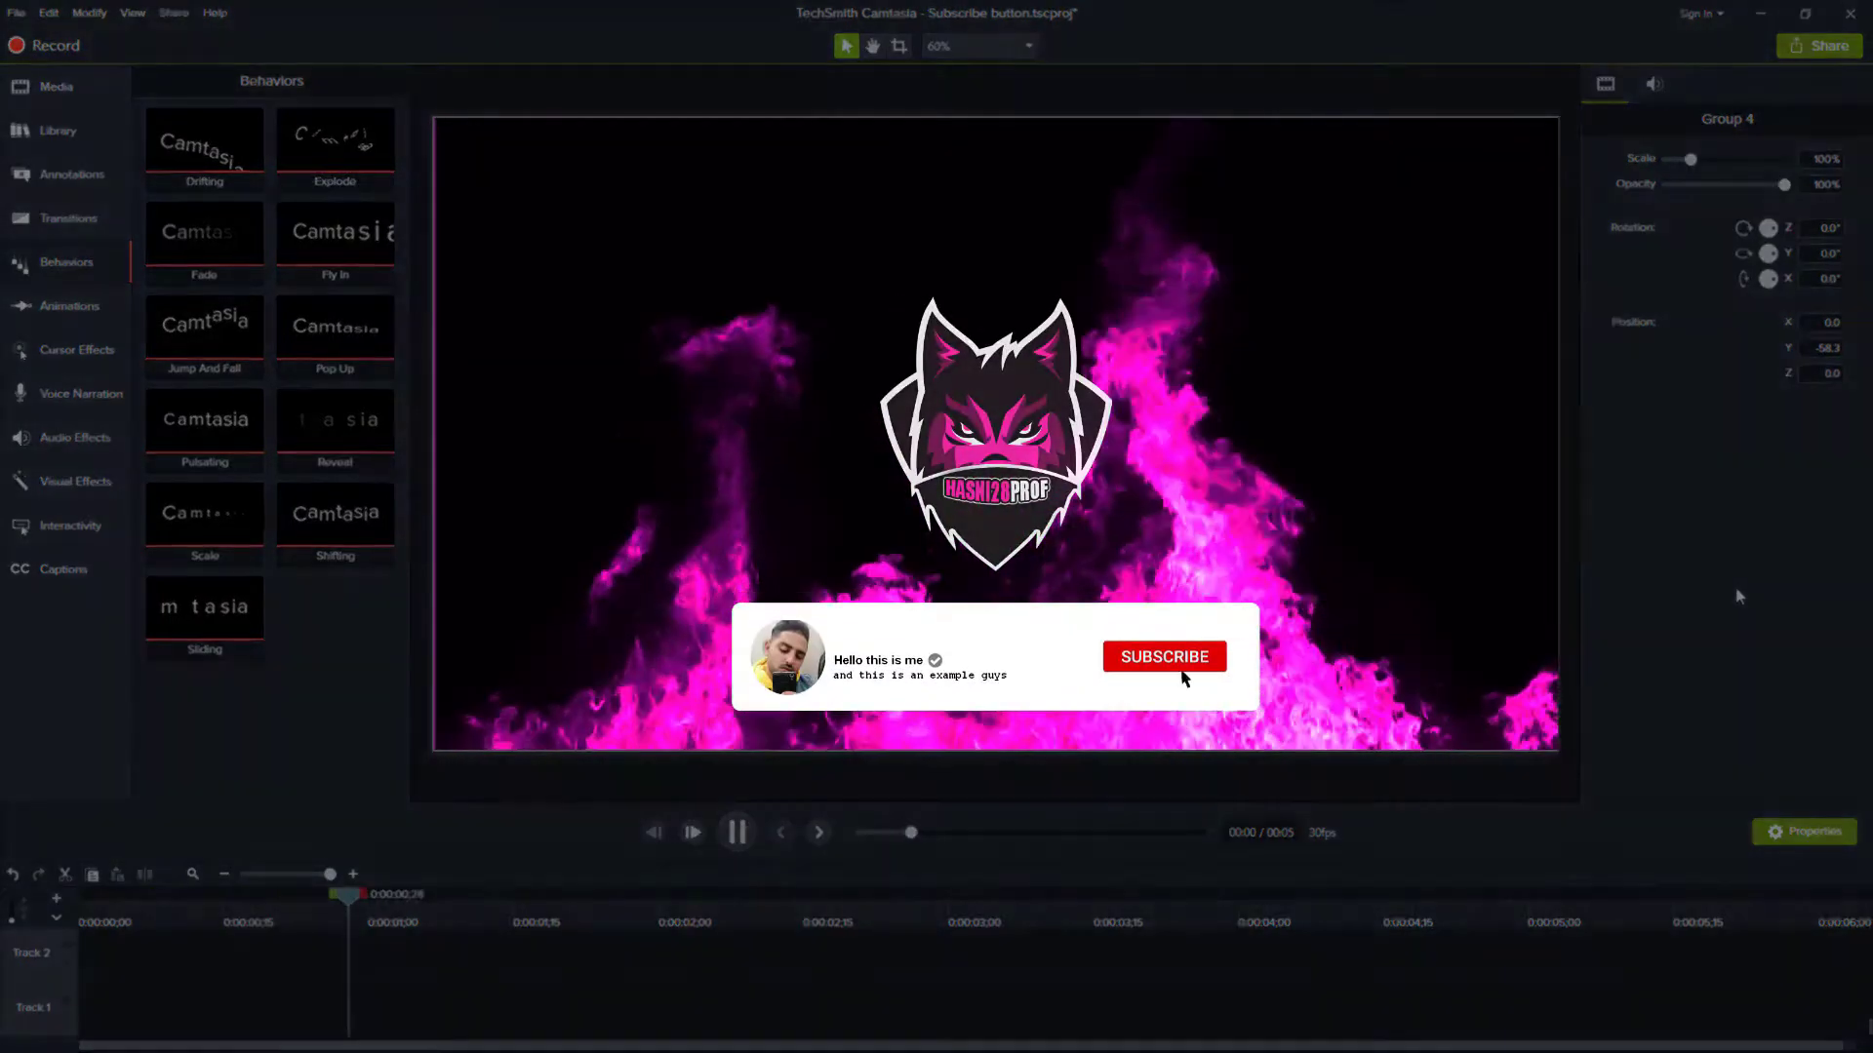